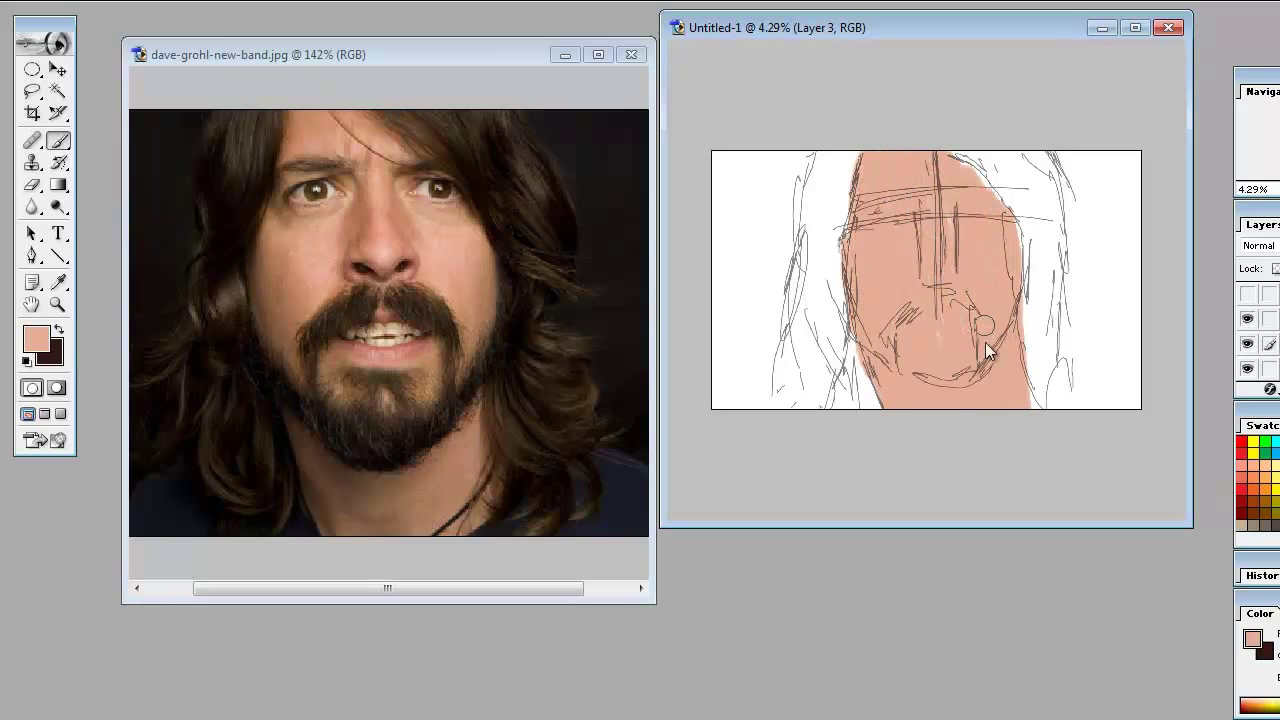
Step: Fill the background layer behind the face with near-black, covering the whole canvas with large brush strokes
{"action": "key", "text": "x"}
{"action": "left_click_drag", "start_coordinate": [760, 200], "coordinate": [1117, 151]}
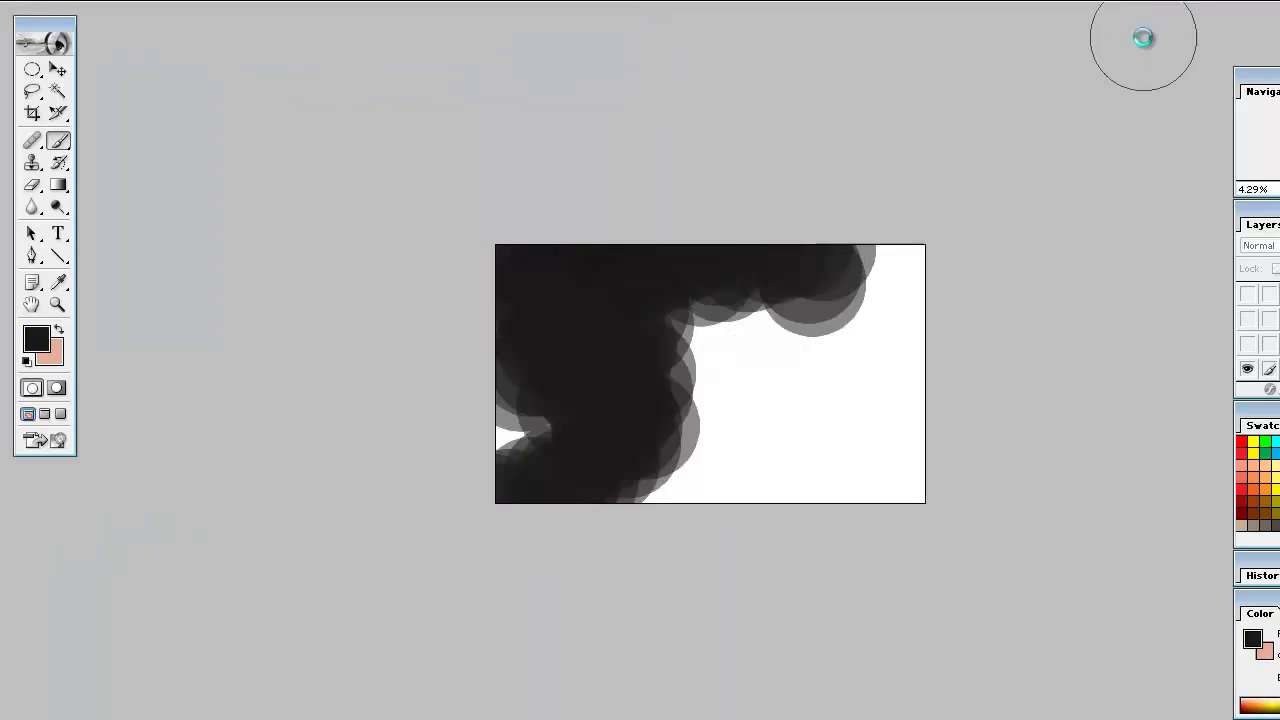
{"action": "key", "text": "ctrl+0"}
{"action": "mouse_move", "coordinate": [1120, 300]}
{"action": "left_mouse_down"}
{"action": "mouse_move", "coordinate": [834, 223]}
{"action": "mouse_move", "coordinate": [906, 189]}
{"action": "mouse_move", "coordinate": [880, 620]}
{"action": "left_mouse_up"}
{"action": "mouse_move", "coordinate": [1204, 272]}
{"action": "left_mouse_down"}
{"action": "mouse_move", "coordinate": [720, 640]}
{"action": "mouse_move", "coordinate": [650, 215]}
{"action": "mouse_move", "coordinate": [1166, 412]}
{"action": "mouse_move", "coordinate": [932, 704]}
{"action": "mouse_move", "coordinate": [1190, 503]}
{"action": "left_mouse_up"}
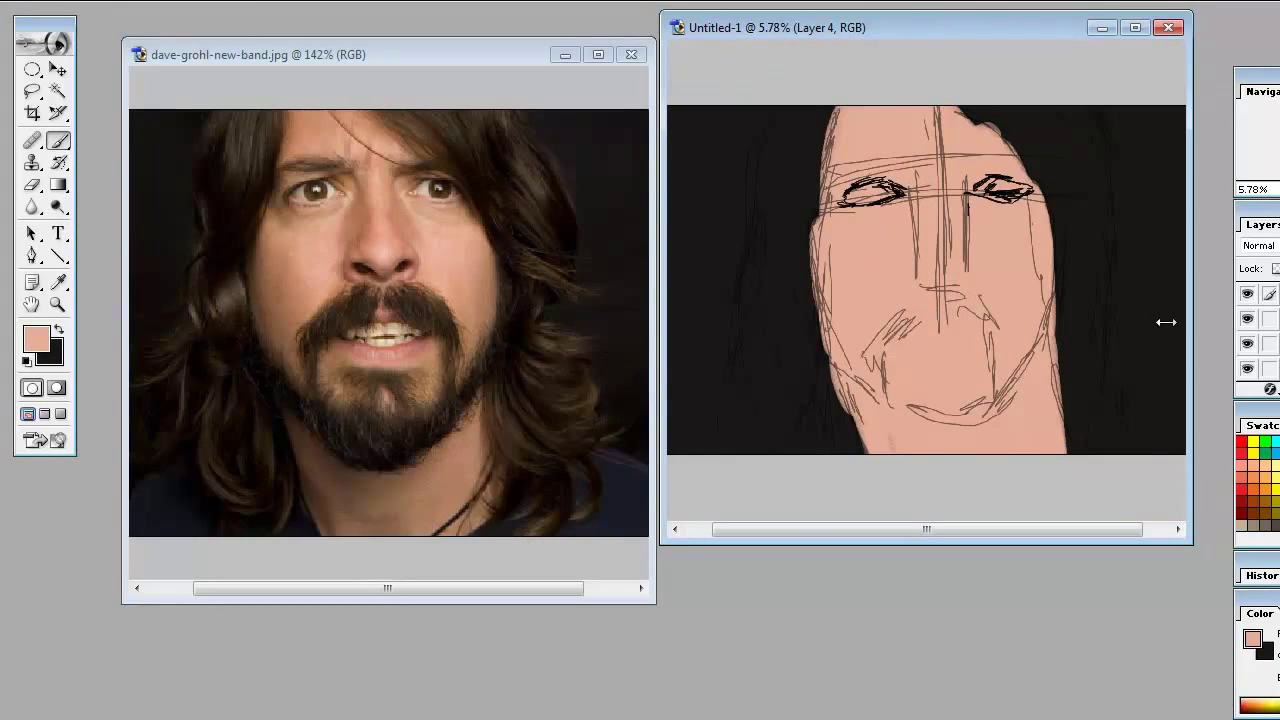
Step: Block in the long hair on both sides of the face using a dark brown sampled from the reference photo
{"action": "left_click", "coordinate": [560, 250]}
{"action": "mouse_move", "coordinate": [804, 288]}
{"action": "left_mouse_down"}
{"action": "mouse_move", "coordinate": [777, 369]}
{"action": "mouse_move", "coordinate": [774, 149]}
{"action": "mouse_move", "coordinate": [797, 338]}
{"action": "mouse_move", "coordinate": [1064, 247]}
{"action": "mouse_move", "coordinate": [1029, 137]}
{"action": "mouse_move", "coordinate": [1036, 115]}
{"action": "mouse_move", "coordinate": [1115, 315]}
{"action": "left_mouse_up"}
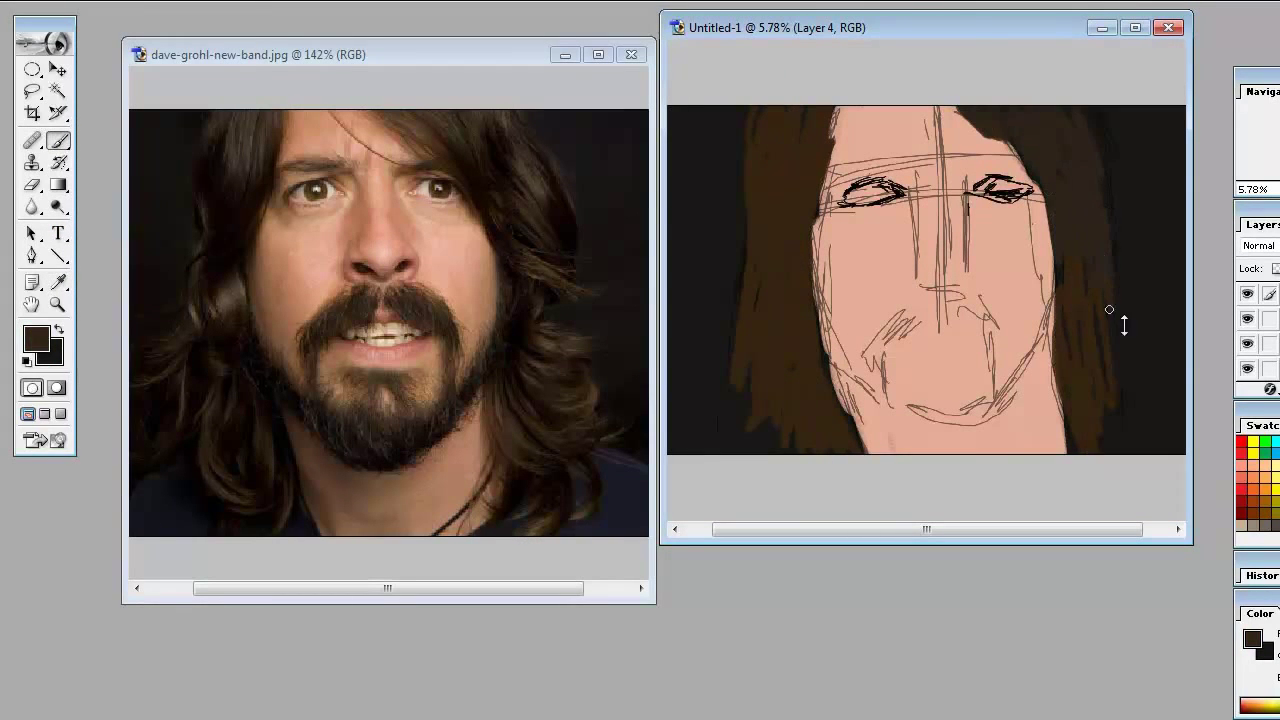
{"action": "left_click", "coordinate": [1247, 343]}
{"action": "left_click", "coordinate": [1247, 343]}
Step: Move the Navigator, Layers, Swatches, History and Color palettes further inward so more of their contents can be seen
{"action": "left_click_drag", "start_coordinate": [1262, 224], "coordinate": [1228, 226]}
{"action": "left_click_drag", "start_coordinate": [1262, 91], "coordinate": [1234, 91]}
{"action": "left_click_drag", "start_coordinate": [1262, 425], "coordinate": [1226, 429]}
{"action": "left_click_drag", "start_coordinate": [1262, 575], "coordinate": [1240, 575]}
{"action": "left_click_drag", "start_coordinate": [1230, 429], "coordinate": [1237, 432]}
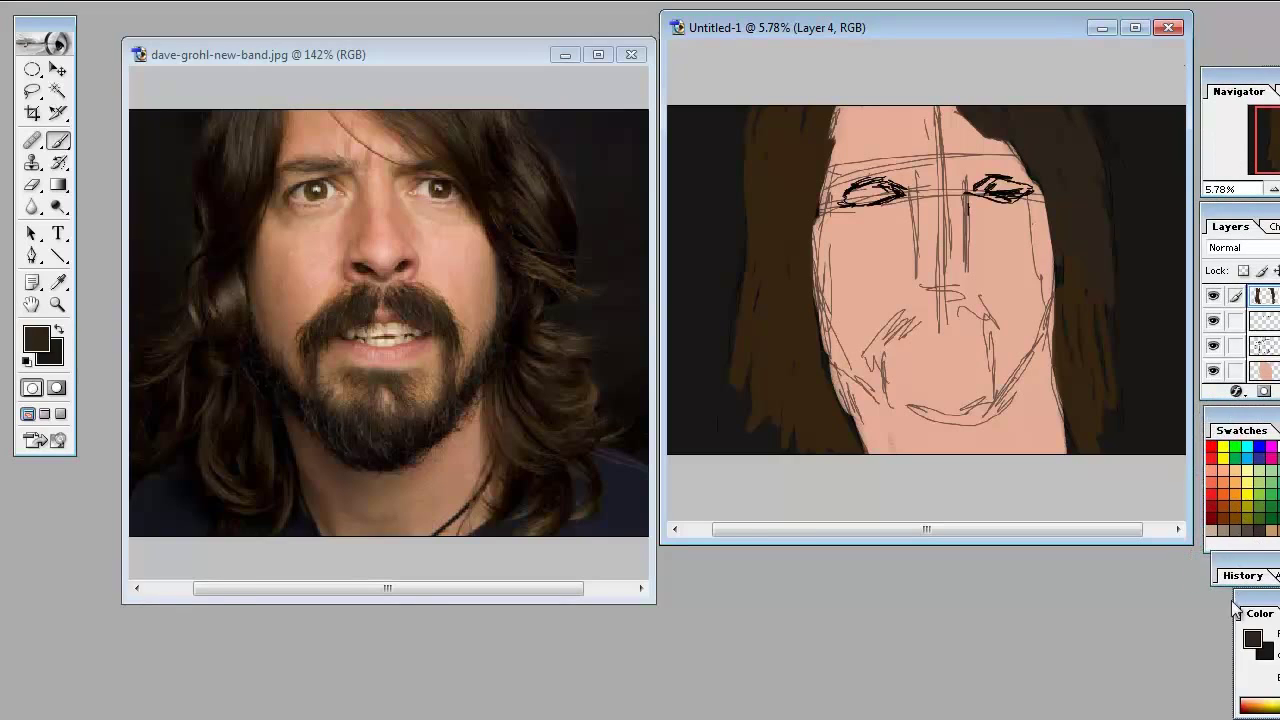
{"action": "left_click_drag", "start_coordinate": [1239, 575], "coordinate": [1232, 582]}
{"action": "left_click_drag", "start_coordinate": [1258, 613], "coordinate": [1226, 620]}
Step: Paint the dark beard, moustache and eyebrows, and add near-black and lighter brown strands through the hair
{"action": "mouse_move", "coordinate": [940, 293]}
{"action": "left_mouse_down"}
{"action": "mouse_move", "coordinate": [887, 400]}
{"action": "mouse_move", "coordinate": [982, 394]}
{"action": "mouse_move", "coordinate": [1050, 285]}
{"action": "mouse_move", "coordinate": [951, 317]}
{"action": "left_mouse_up"}
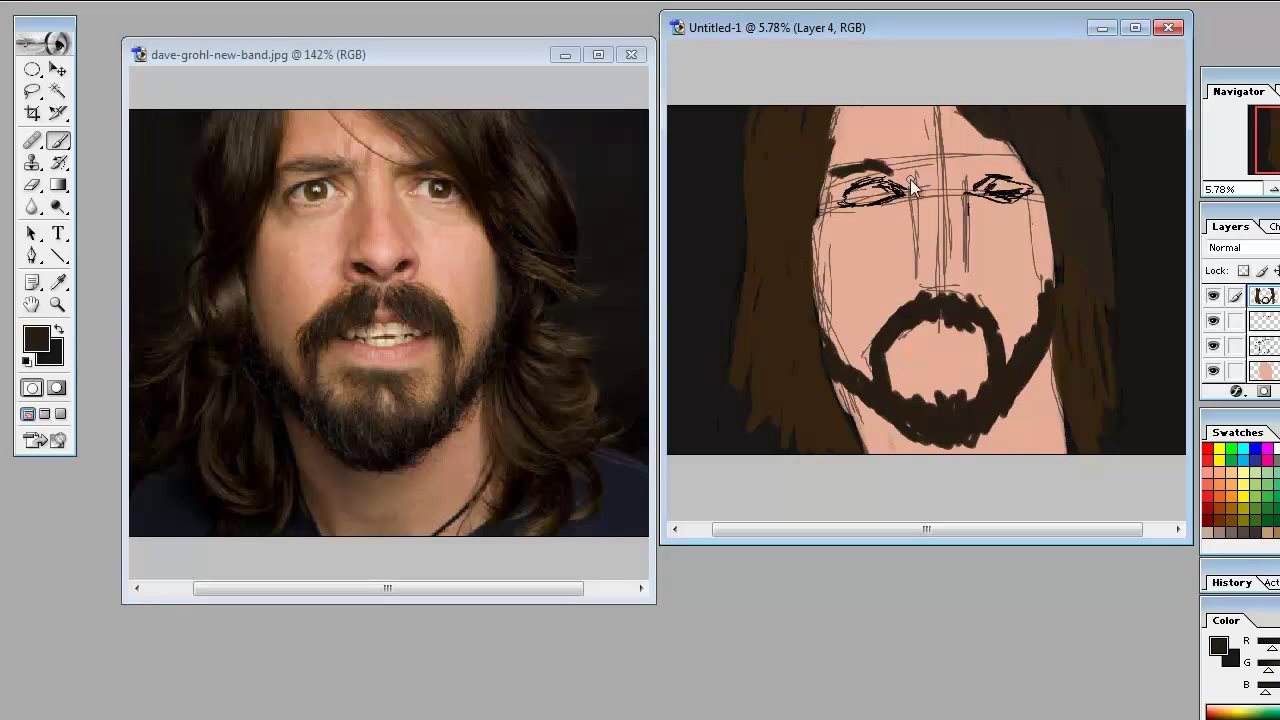
{"action": "left_click", "coordinate": [786, 258], "text": "alt"}
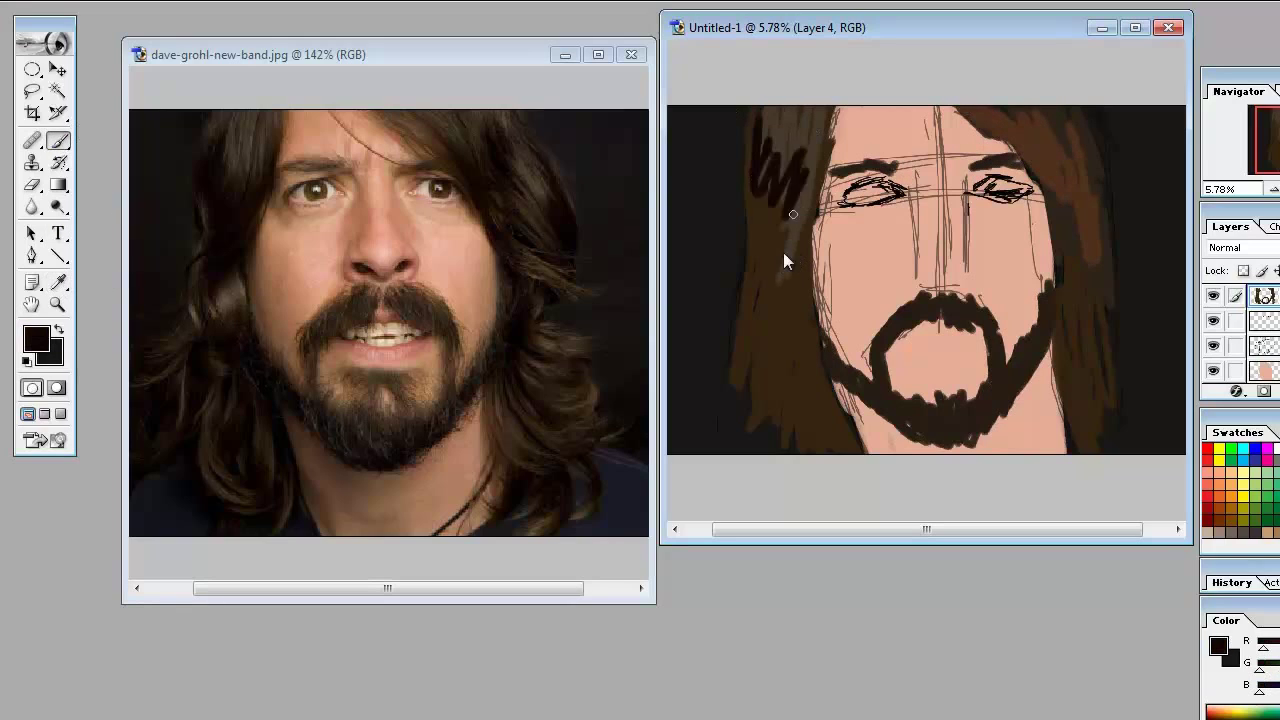
{"action": "left_click_drag", "start_coordinate": [786, 258], "coordinate": [760, 125]}
{"action": "left_click_drag", "start_coordinate": [1090, 140], "coordinate": [1095, 275]}
{"action": "left_click", "coordinate": [57, 140]}
{"action": "left_click_drag", "start_coordinate": [800, 275], "coordinate": [766, 323]}
{"action": "left_click_drag", "start_coordinate": [805, 125], "coordinate": [780, 185]}
{"action": "mouse_move", "coordinate": [1010, 115]}
{"action": "left_mouse_down"}
{"action": "mouse_move", "coordinate": [1094, 191]}
{"action": "mouse_move", "coordinate": [1092, 222]}
{"action": "left_mouse_up"}
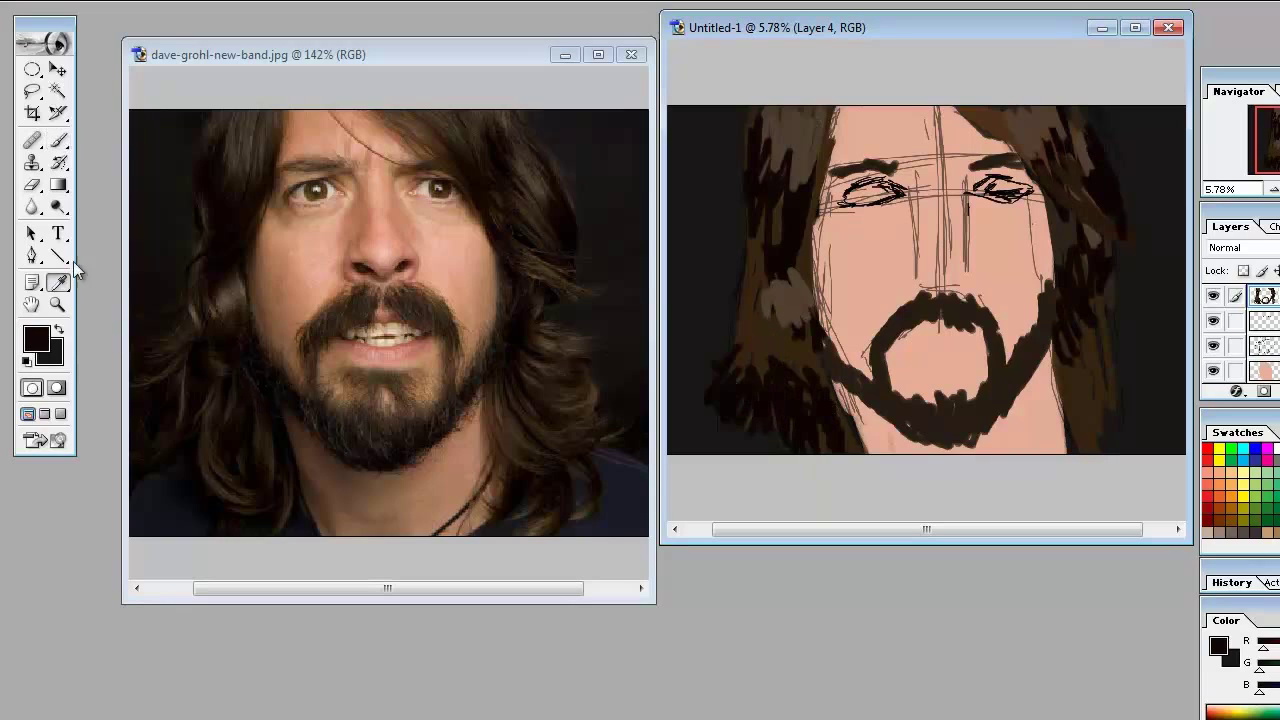
Step: Erase both painted eyebrows from the hair layer and sample a dark brown from the photo for the beard
{"action": "left_click", "coordinate": [1213, 297]}
{"action": "left_click", "coordinate": [1213, 297]}
{"action": "key", "text": "e"}
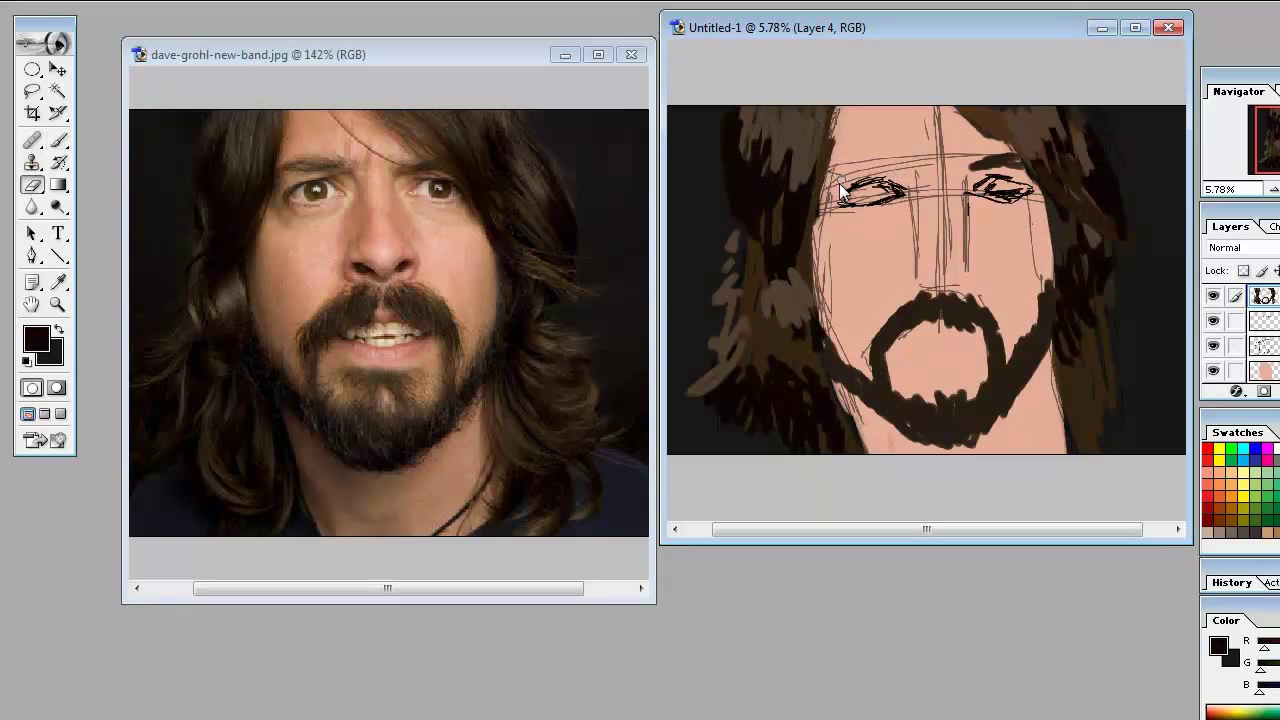
{"action": "left_click", "coordinate": [260, 252]}
{"action": "key", "text": "b"}
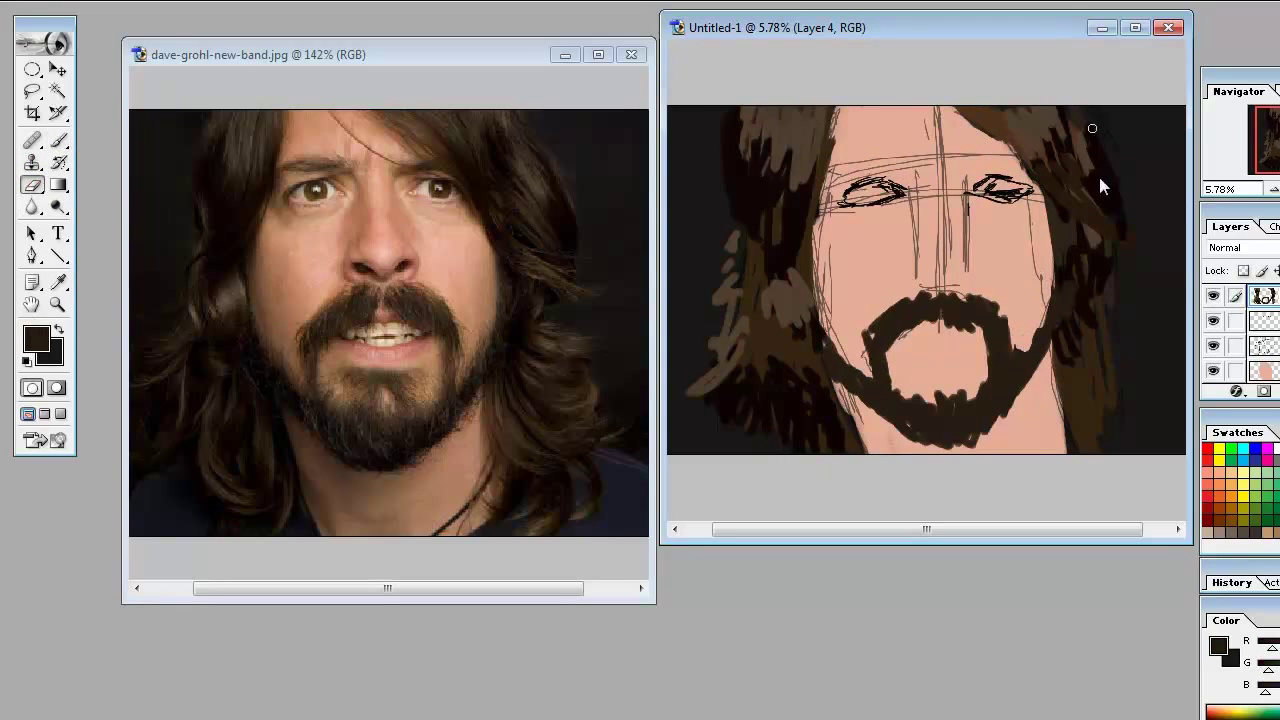
Step: Shade the forehead, cheeks and nose area on Layer 3 with a reddish-brown skin tone and a larger soft brush
{"action": "left_click", "coordinate": [1262, 370]}
{"action": "key", "text": "b"}
{"action": "key", "text": "Return"}
{"action": "key", "text": "Return"}
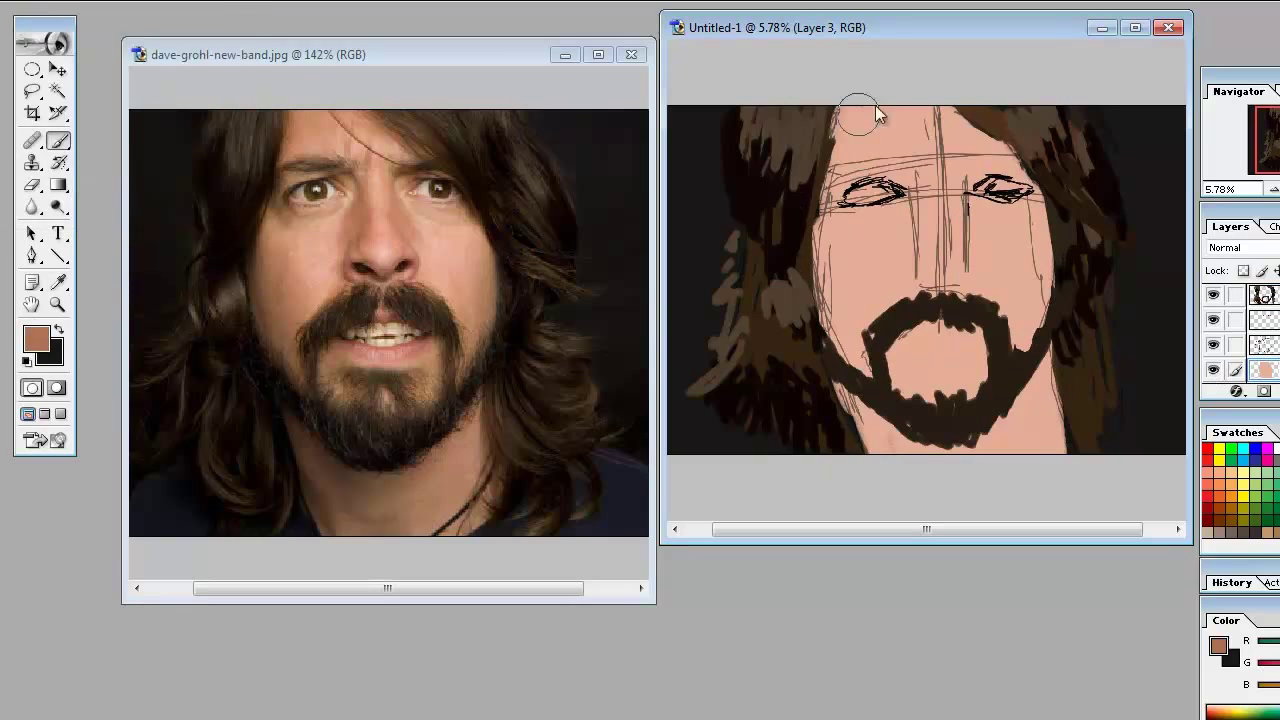
{"action": "mouse_move", "coordinate": [876, 112]}
{"action": "left_mouse_down"}
{"action": "mouse_move", "coordinate": [831, 185]}
{"action": "mouse_move", "coordinate": [971, 133]}
{"action": "mouse_move", "coordinate": [916, 325]}
{"action": "mouse_move", "coordinate": [923, 290]}
{"action": "mouse_move", "coordinate": [991, 300]}
{"action": "mouse_move", "coordinate": [1016, 250]}
{"action": "mouse_move", "coordinate": [799, 382]}
{"action": "mouse_move", "coordinate": [872, 422]}
{"action": "left_mouse_up"}
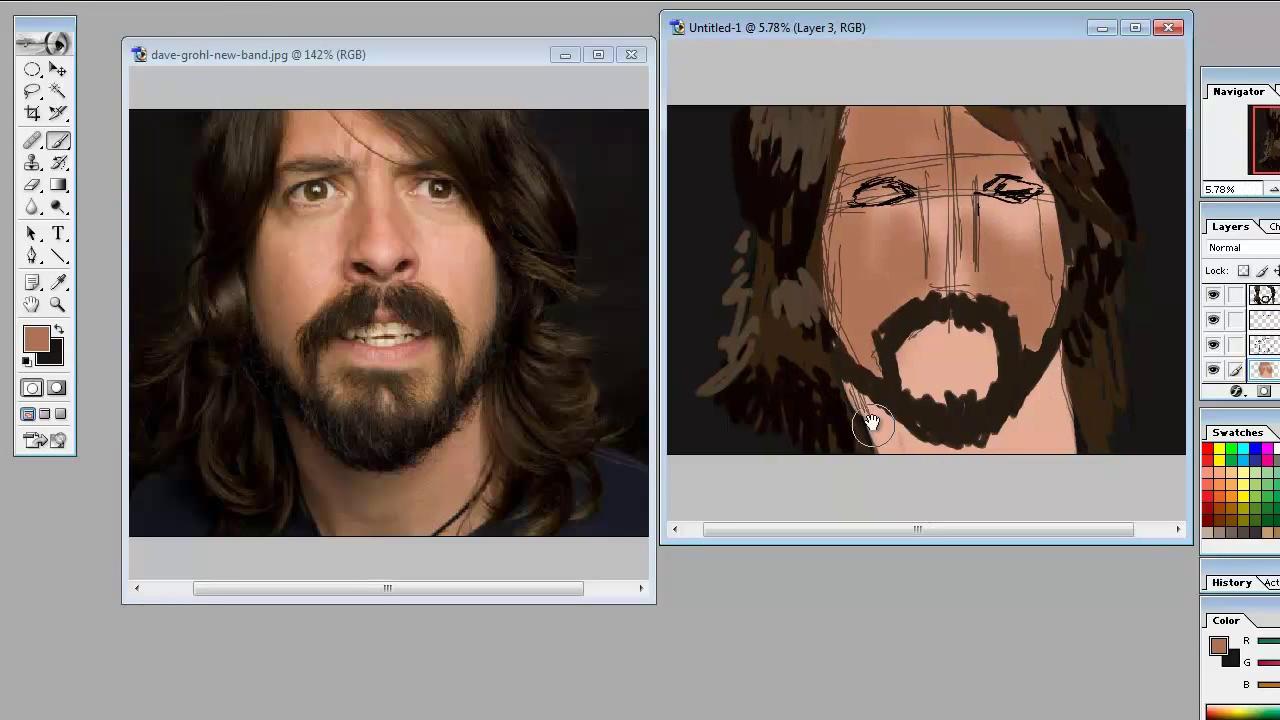
Step: Shade the neck and the area inside the beard, and lighten the cheeks and forehead with sampled skin tones
{"action": "key", "text": "i"}
{"action": "left_click", "coordinate": [1063, 424], "text": "alt"}
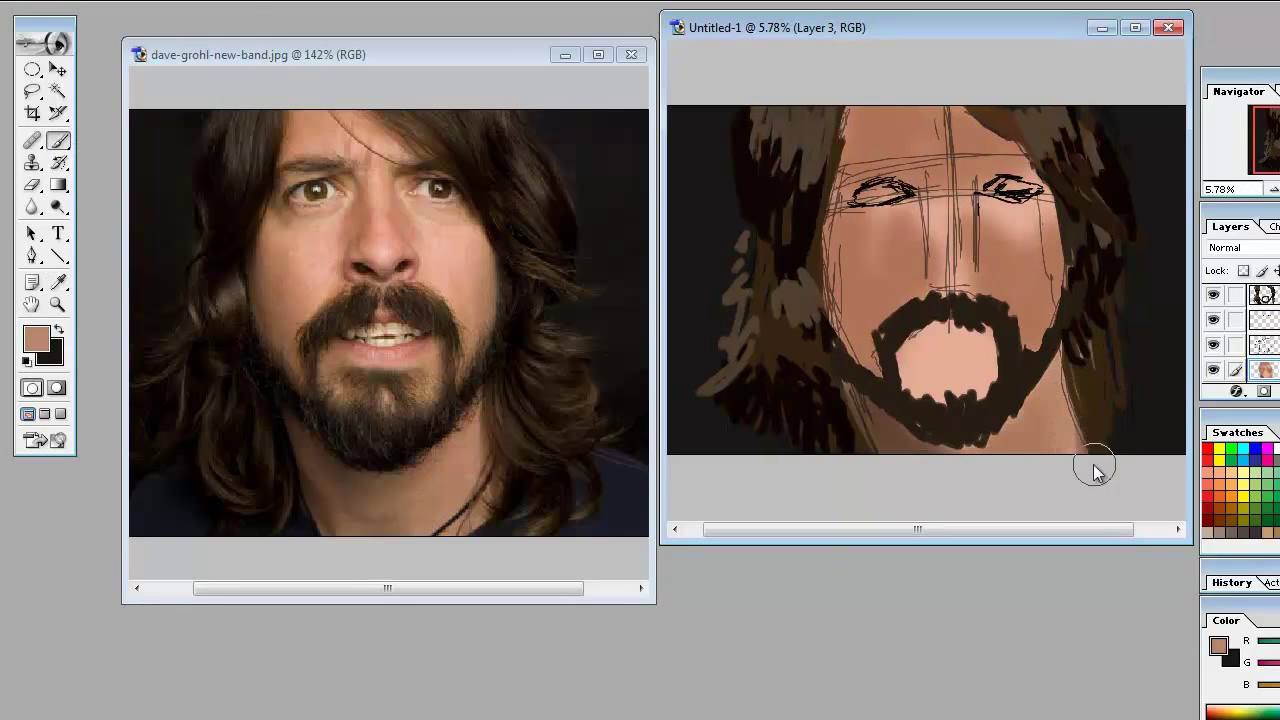
{"action": "left_click", "coordinate": [929, 371], "text": "alt"}
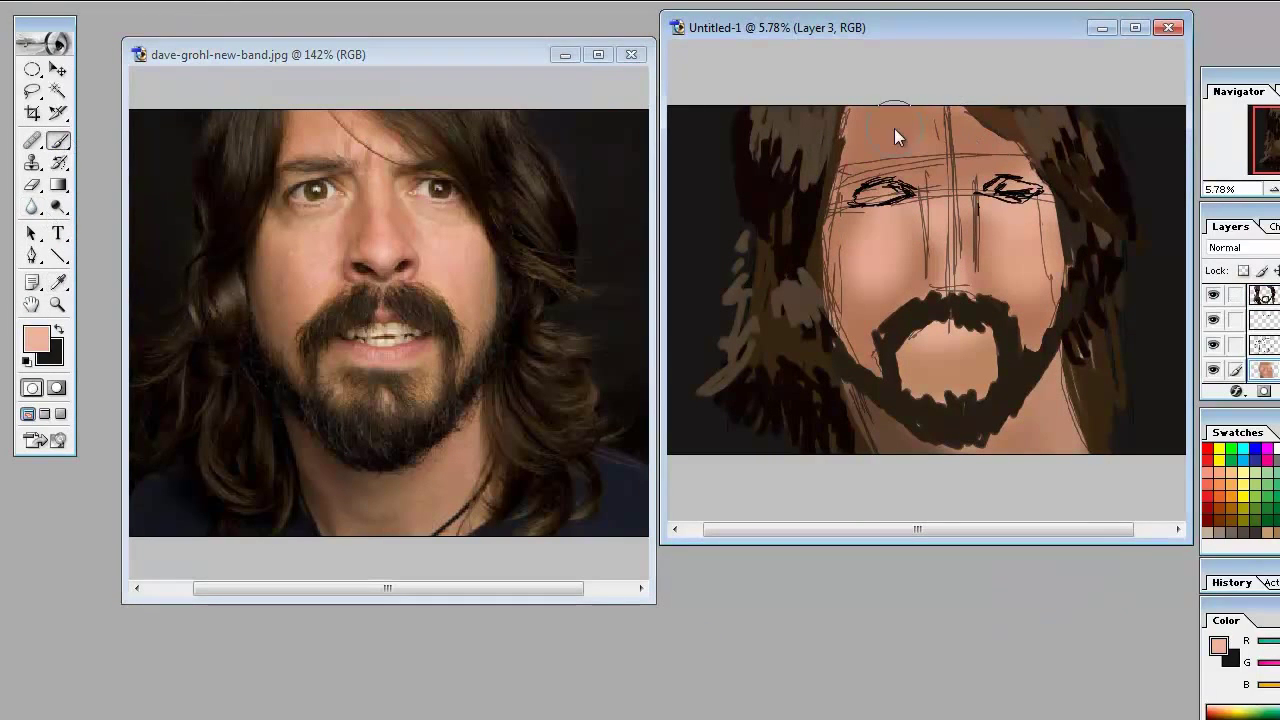
Step: Add a new layer above the skin layer and try soft brown shading beneath the left eye
{"action": "left_click", "coordinate": [231, 306], "text": "alt"}
{"action": "key", "text": "b"}
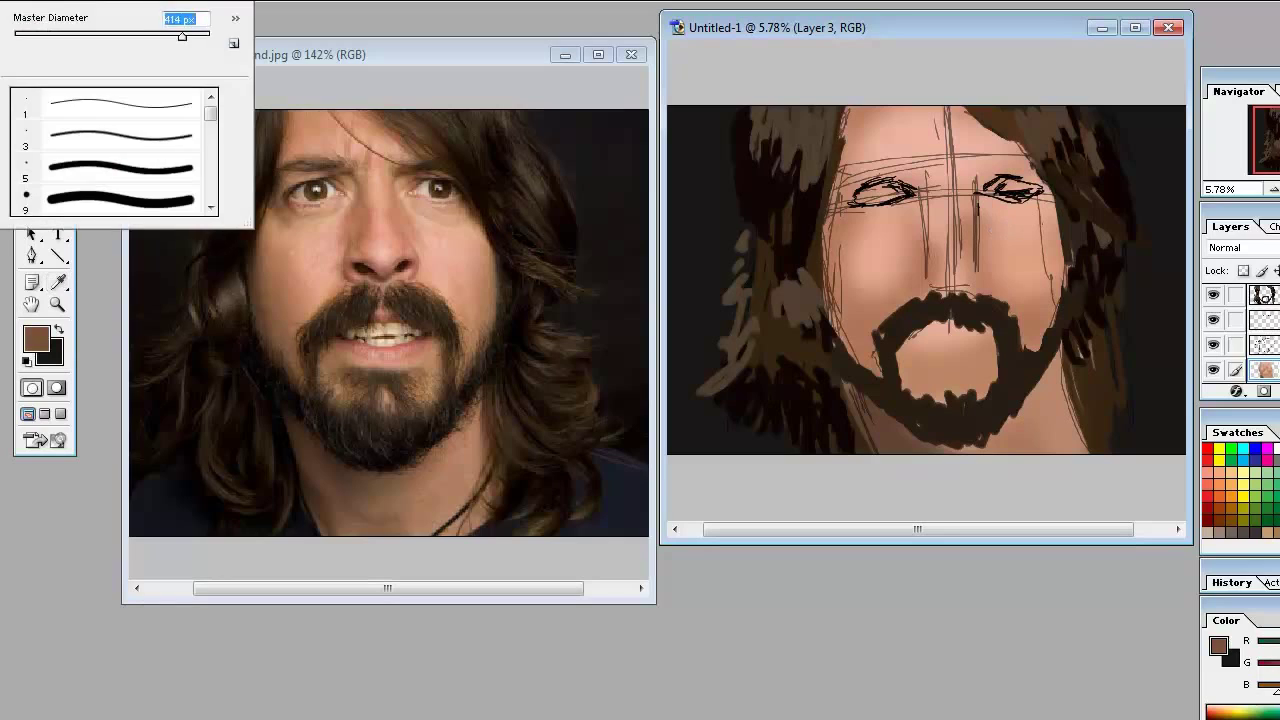
{"action": "left_click", "coordinate": [1228, 345]}
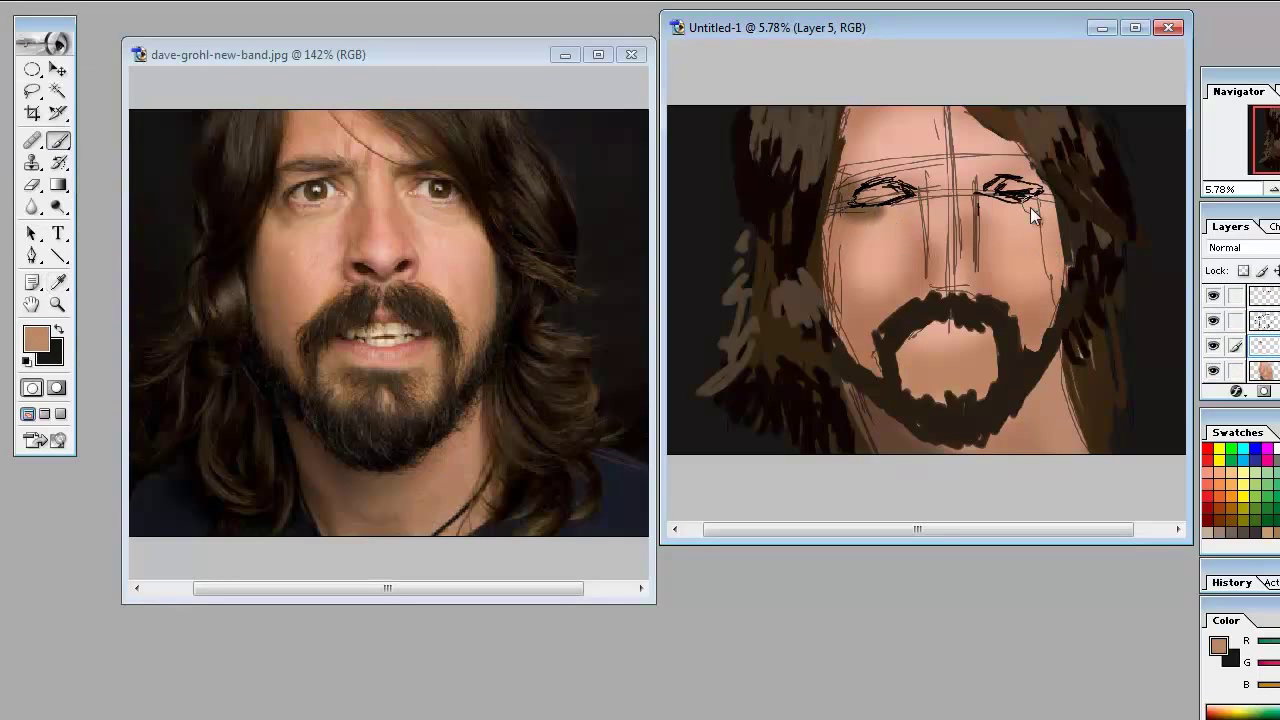
Step: Shade the right eye socket, the sides of the nose and the nostrils on Layer 3 with sampled reddish-brown tones
{"action": "key", "text": "alt+bracketleft"}
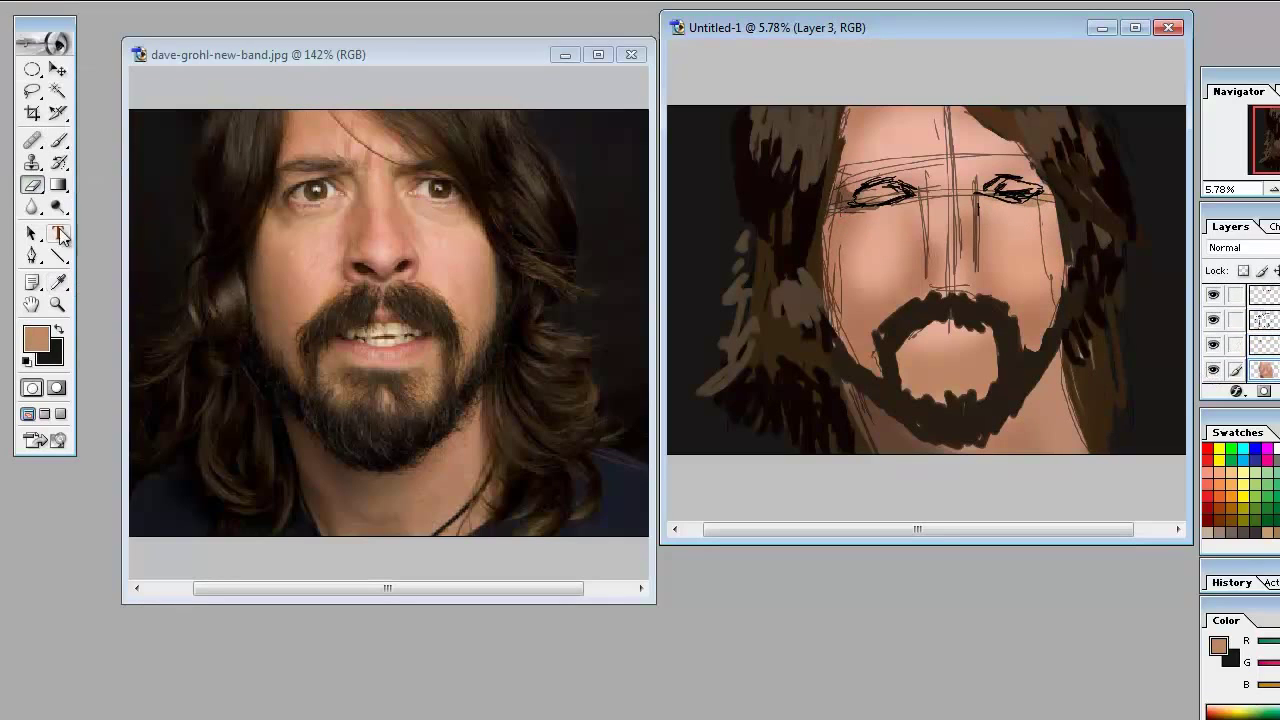
{"action": "key", "text": "b"}
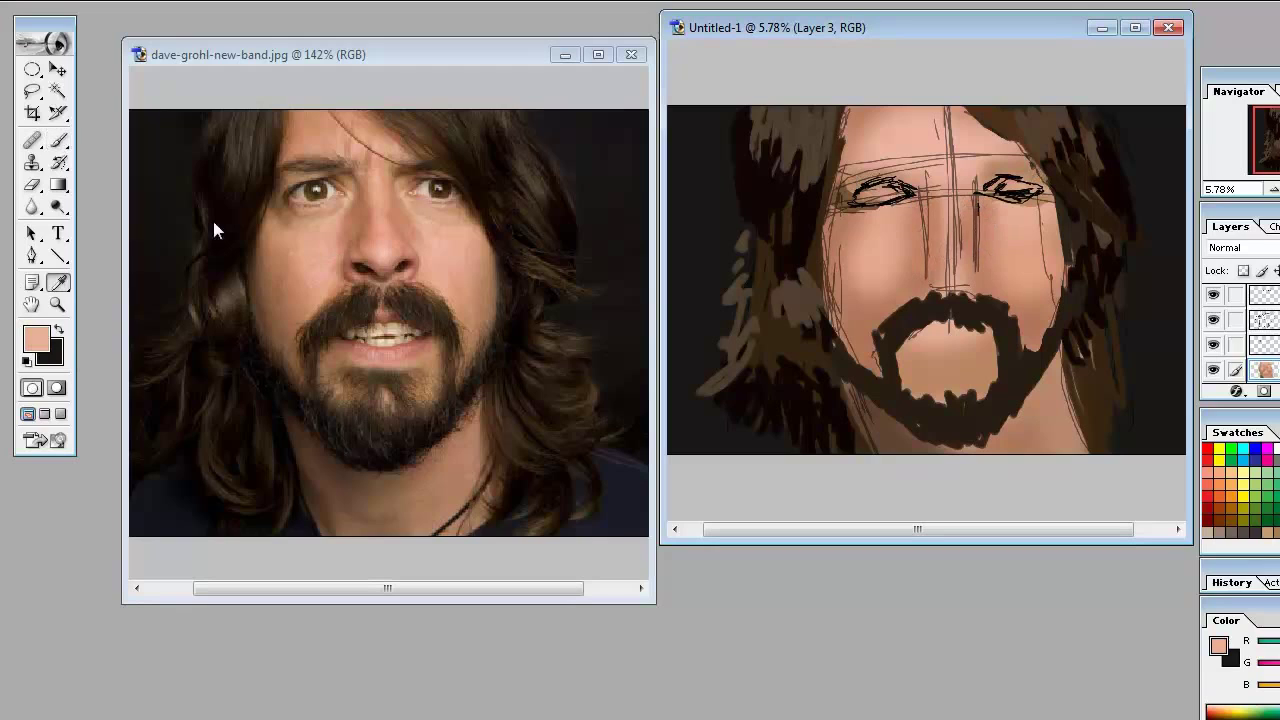
{"action": "key", "text": "i"}
{"action": "left_click", "coordinate": [318, 248]}
{"action": "left_click", "coordinate": [977, 293]}
{"action": "key", "text": "b"}
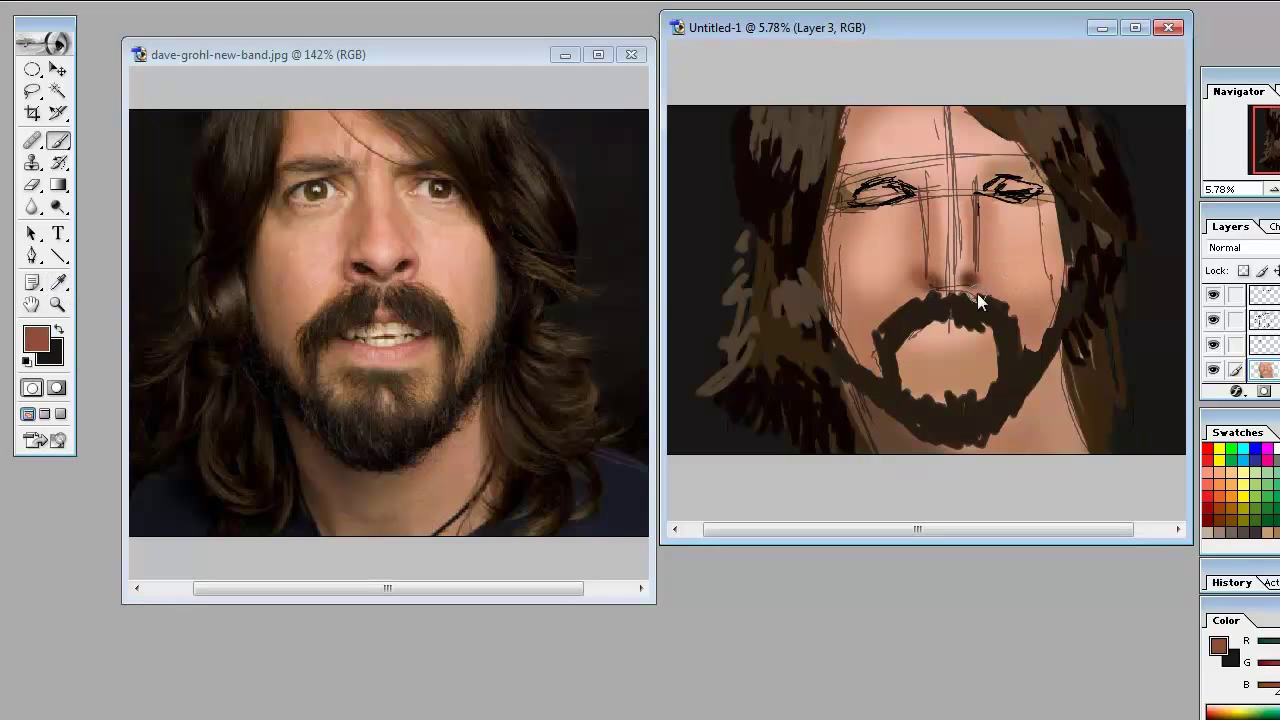
{"action": "left_click", "coordinate": [332, 278], "text": "alt"}
{"action": "left_click", "coordinate": [917, 371], "text": "alt"}
{"action": "scroll", "coordinate": [1057, 343], "scroll_direction": "left", "scroll_amount": 1}
Step: Clear the eye outlines from Layer 2 and paint soft near-black shading around the hair with a 917 px brush
{"action": "key", "text": "i"}
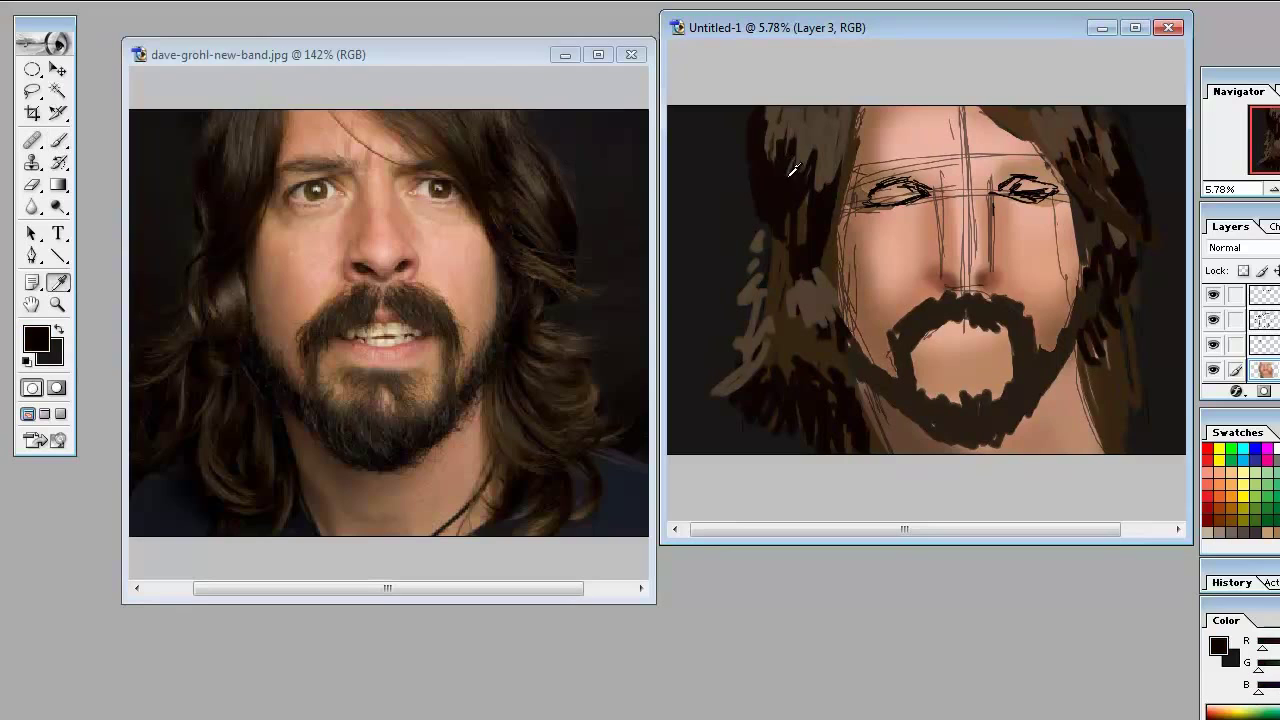
{"action": "key", "text": "b"}
{"action": "left_click", "coordinate": [140, 8]}
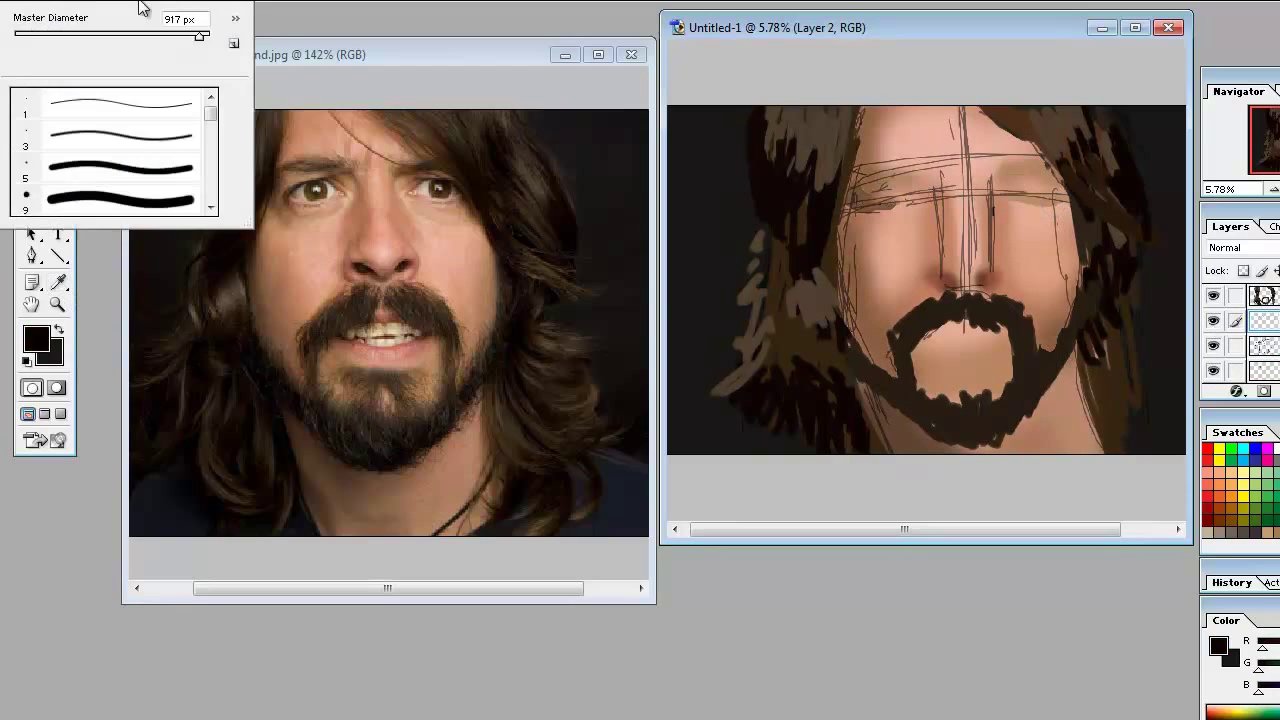
{"action": "key", "text": "Return"}
{"action": "mouse_move", "coordinate": [751, 89]}
{"action": "left_mouse_down"}
{"action": "mouse_move", "coordinate": [804, 193]}
{"action": "mouse_move", "coordinate": [760, 306]}
{"action": "left_mouse_up"}
{"action": "left_click_drag", "start_coordinate": [1101, 105], "coordinate": [1151, 329]}
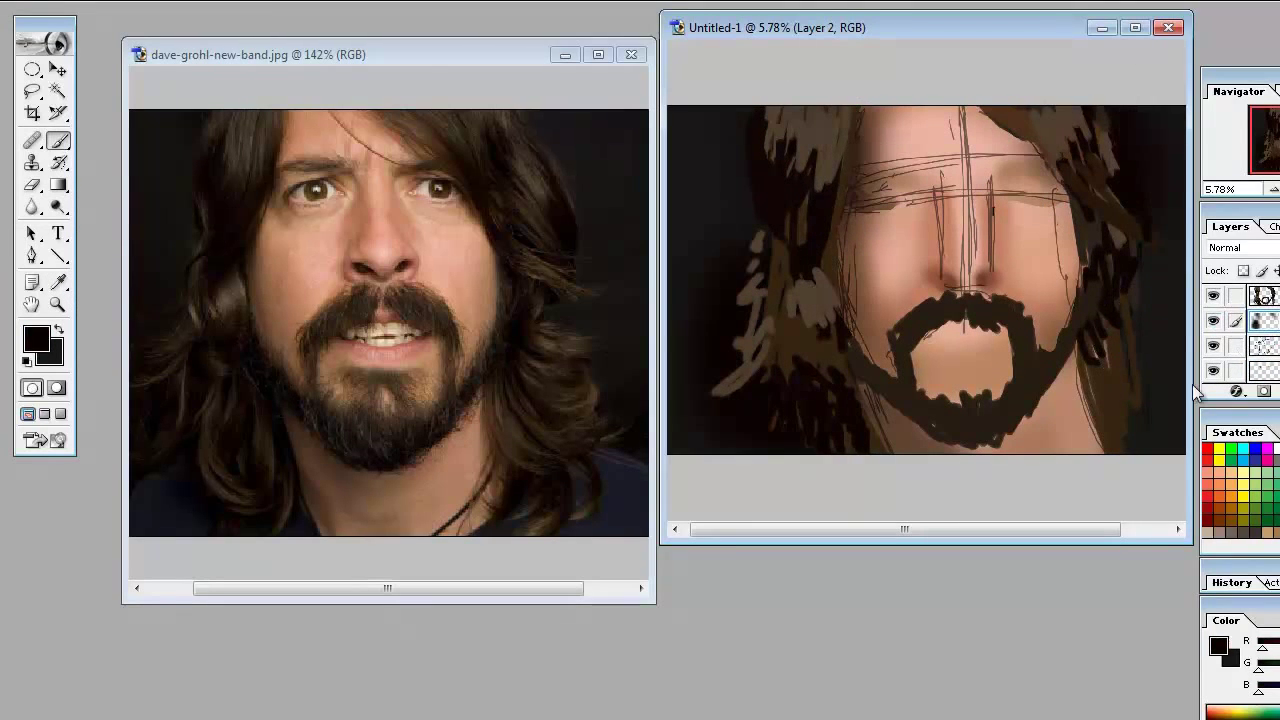
Step: Switch to the full-screen view and hide the sketch layer and the layer directly beneath it
{"action": "key", "text": "f"}
{"action": "left_click", "coordinate": [1214, 346]}
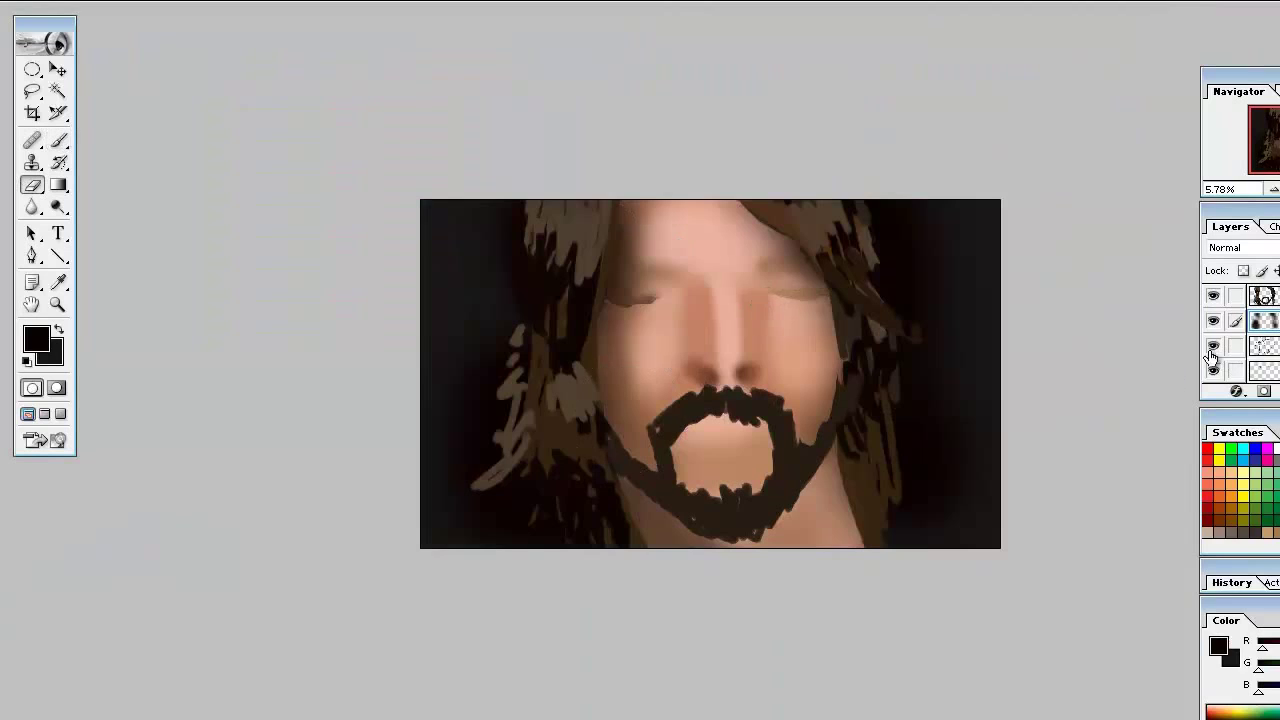
{"action": "left_click", "coordinate": [1213, 346]}
{"action": "left_click", "coordinate": [1213, 370]}
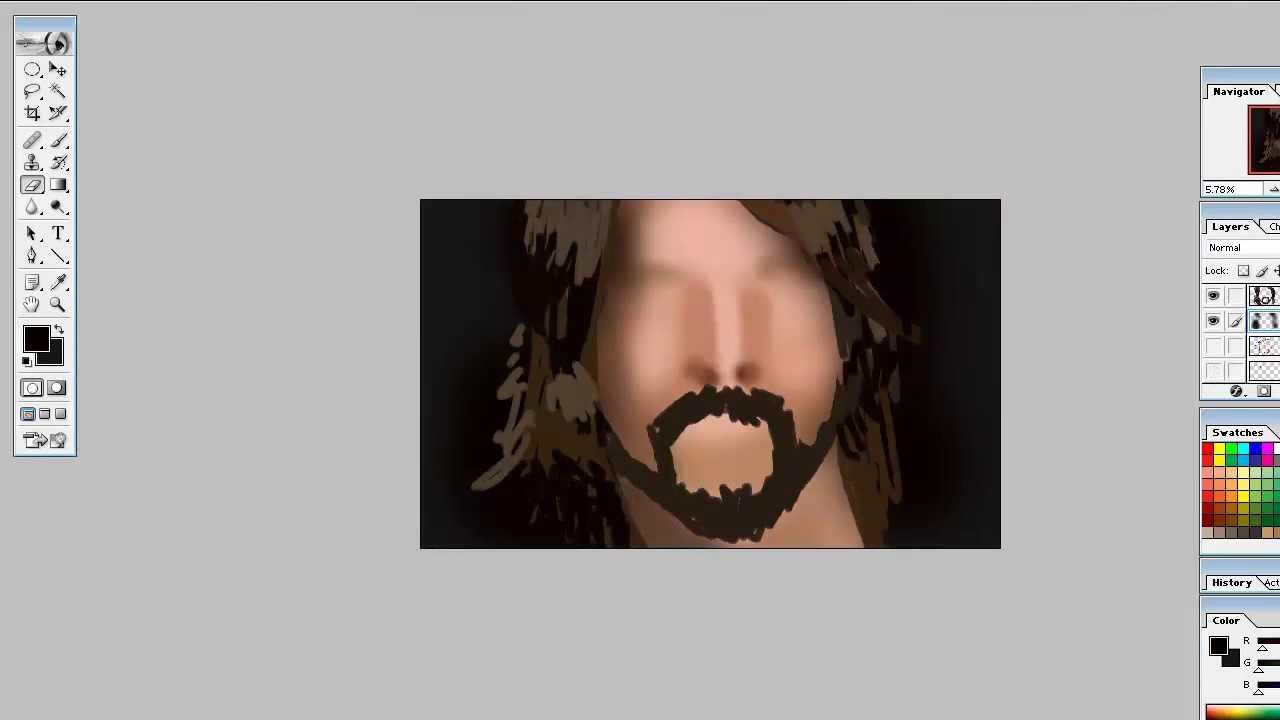
Step: Erase the soft black shading outside the hair silhouette on Layer 2, isolating layers to check the edges
{"action": "left_click_drag", "start_coordinate": [430, 380], "coordinate": [449, 508]}
{"action": "left_click_drag", "start_coordinate": [470, 340], "coordinate": [480, 215]}
{"action": "mouse_move", "coordinate": [960, 220]}
{"action": "left_mouse_down"}
{"action": "mouse_move", "coordinate": [937, 506]}
{"action": "mouse_move", "coordinate": [944, 360]}
{"action": "left_mouse_up"}
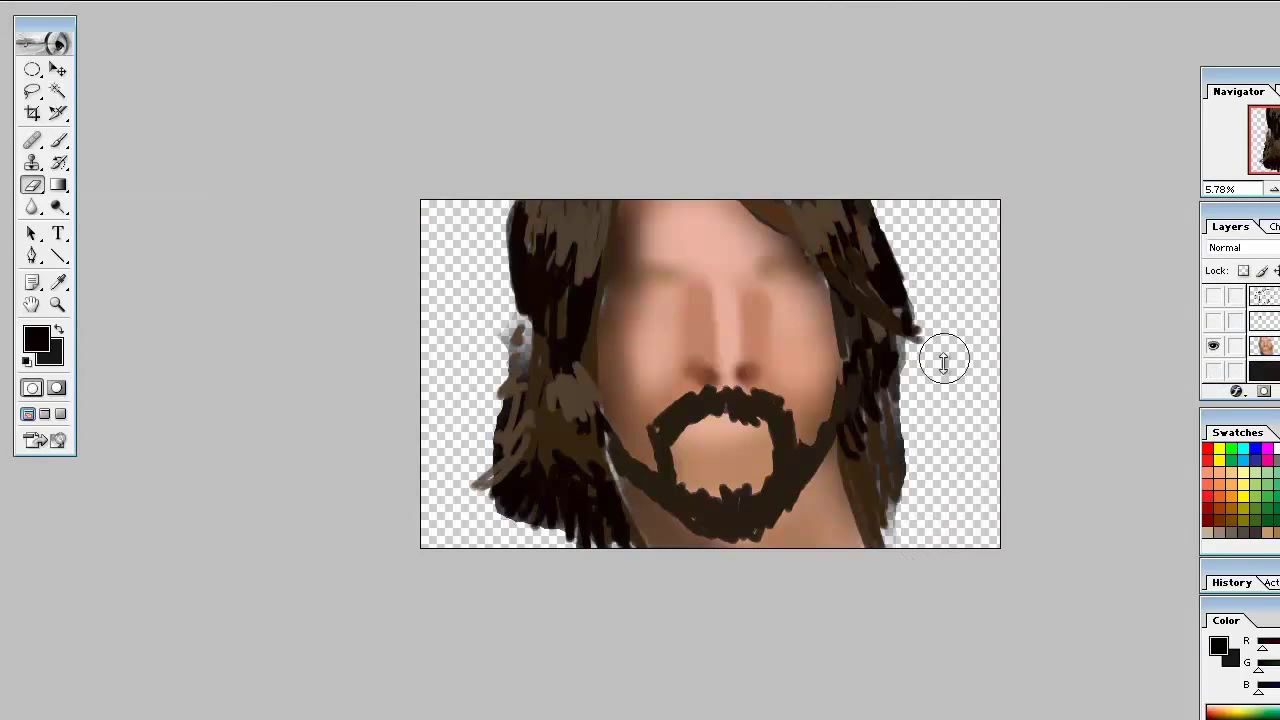
{"action": "left_click", "coordinate": [1213, 370], "text": "alt"}
{"action": "left_click", "coordinate": [1213, 370], "text": "alt"}
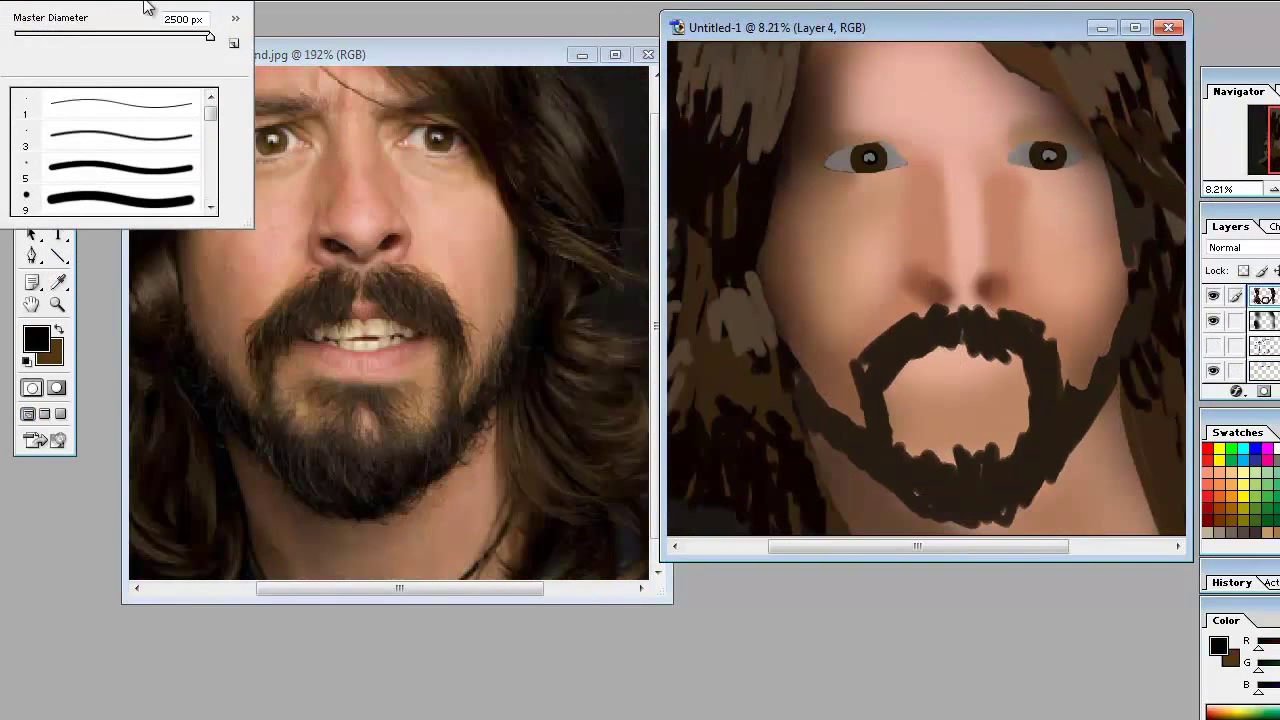
Step: Reset the brush presets to the defaults and choose the 112 px grass-blade brush
{"action": "left_click", "coordinate": [233, 43]}
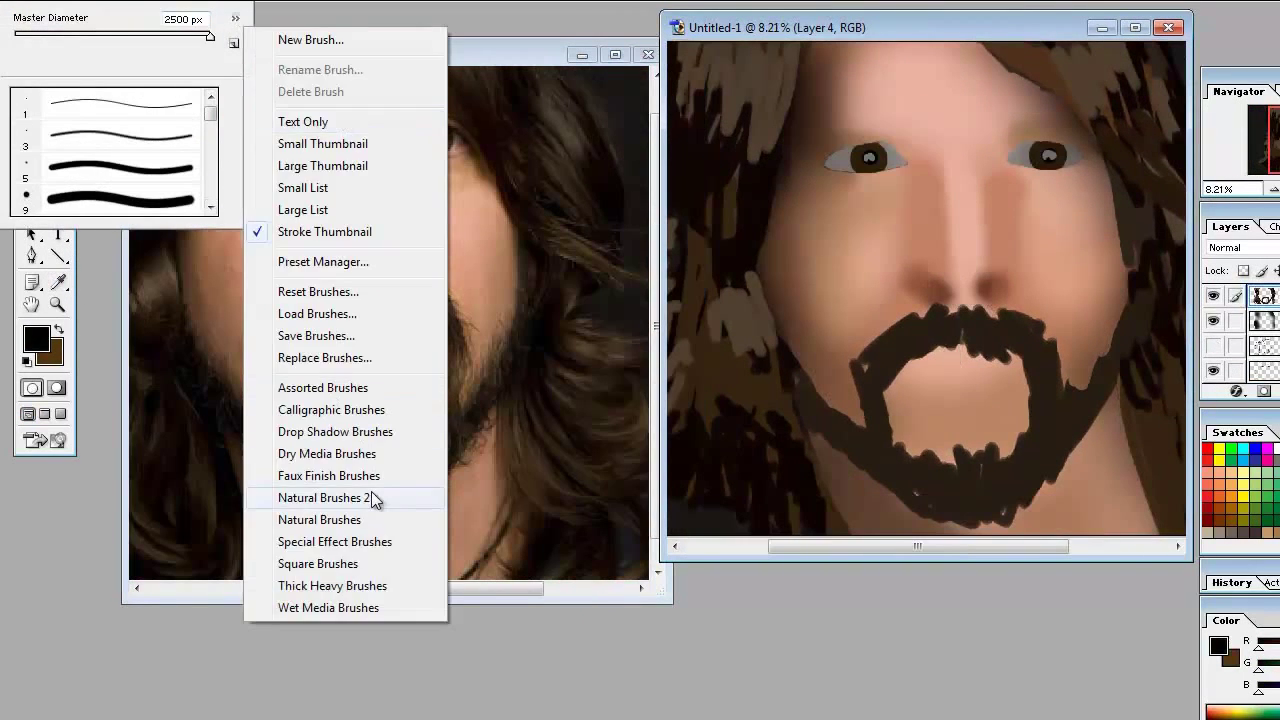
{"action": "left_click", "coordinate": [211, 180]}
{"action": "left_click", "coordinate": [233, 43]}
{"action": "left_click", "coordinate": [318, 291]}
{"action": "left_click", "coordinate": [666, 254]}
{"action": "left_click", "coordinate": [110, 180]}
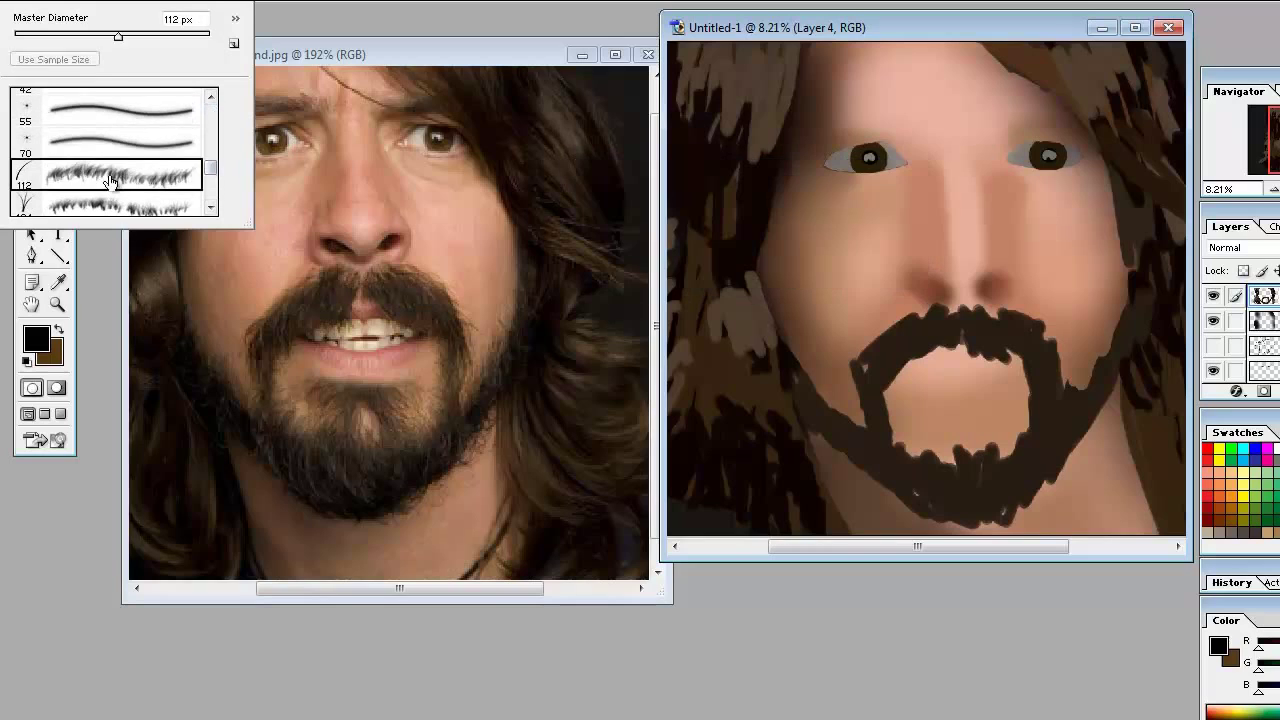
Step: Rework the moustache and beard edges with textured 112 px hair strokes and add a hair patch below the mouth
{"action": "left_click", "coordinate": [935, 338]}
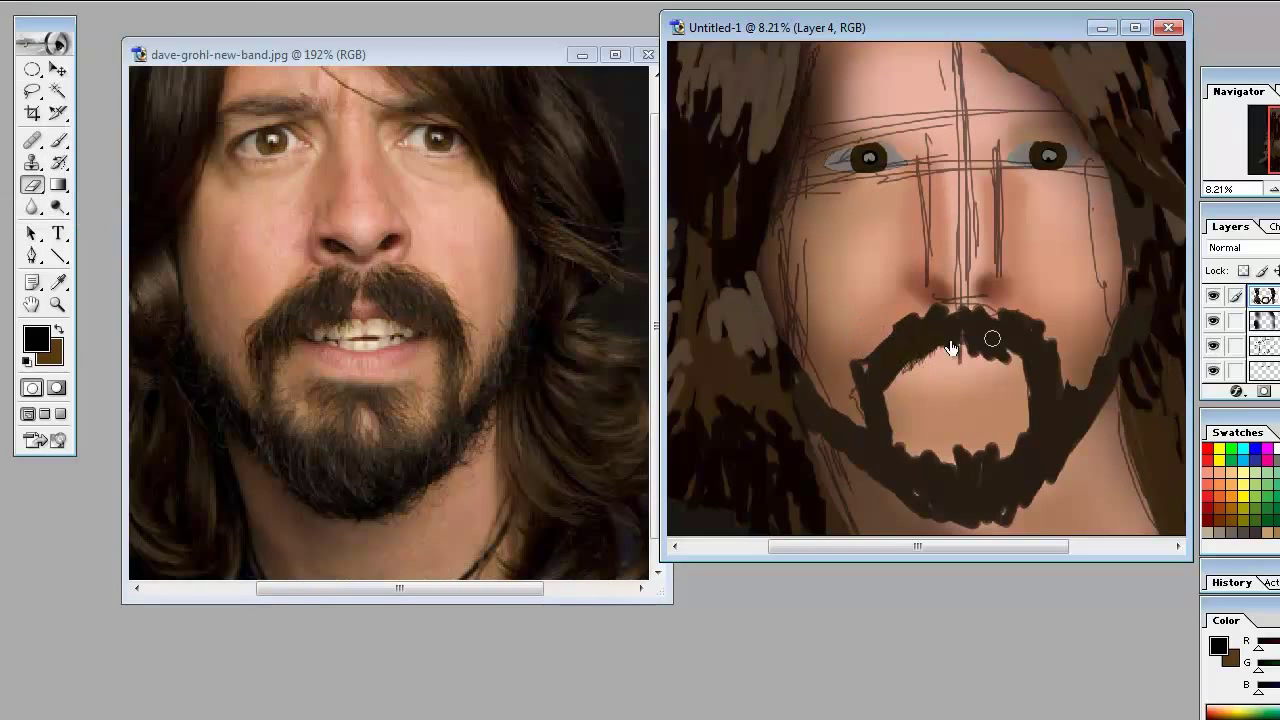
{"action": "mouse_move", "coordinate": [870, 360]}
{"action": "left_mouse_down"}
{"action": "mouse_move", "coordinate": [1050, 480]}
{"action": "mouse_move", "coordinate": [985, 462]}
{"action": "left_mouse_up"}
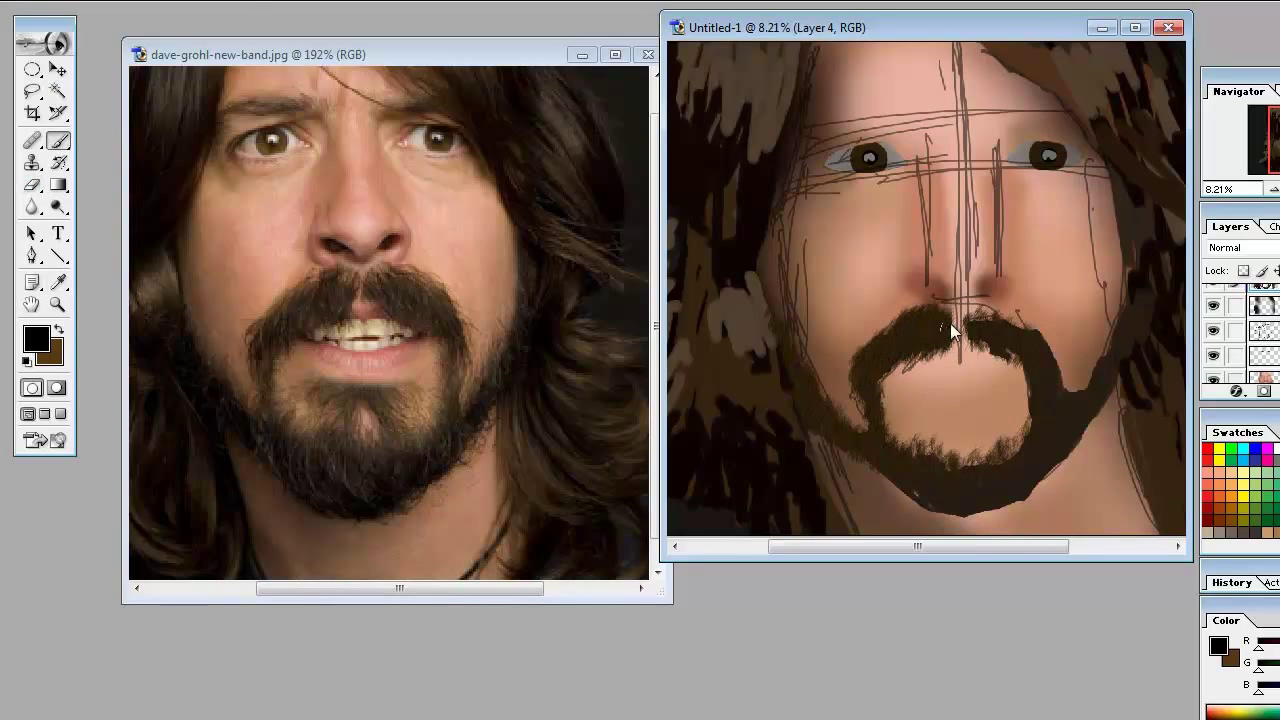
{"action": "right_click", "coordinate": [135, 38]}
{"action": "left_click", "coordinate": [198, 172]}
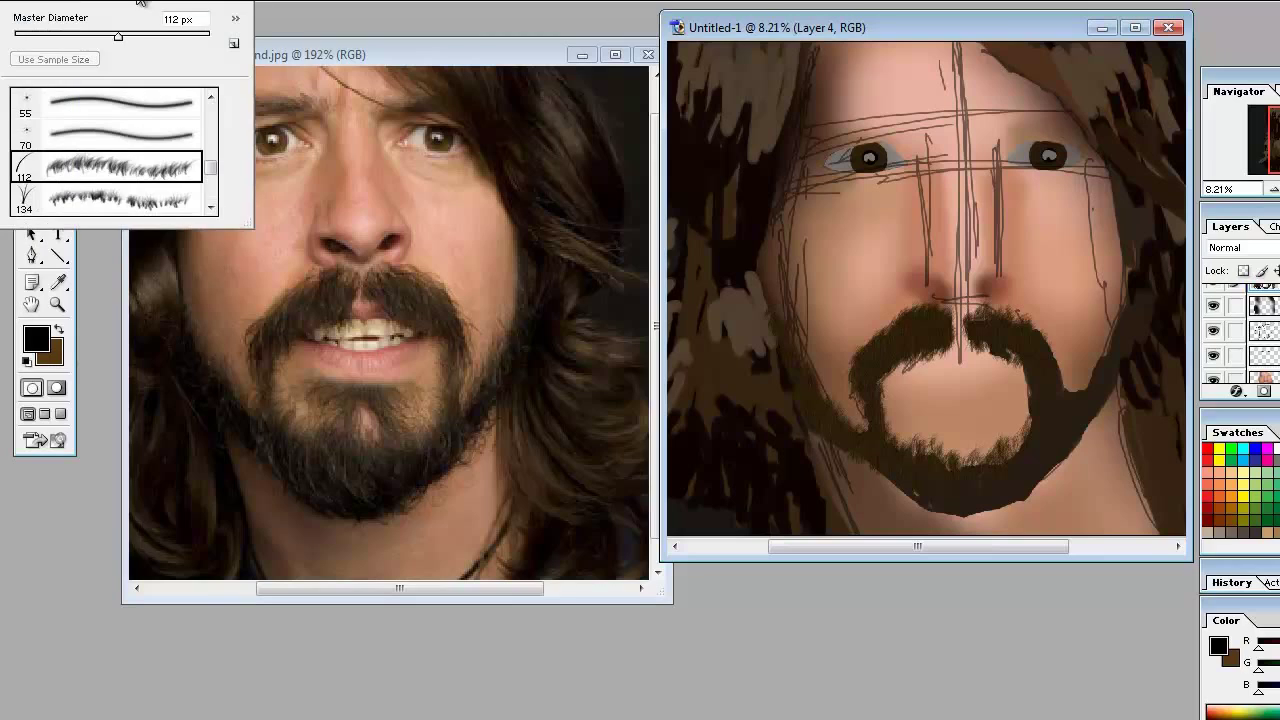
{"action": "key", "text": "Return"}
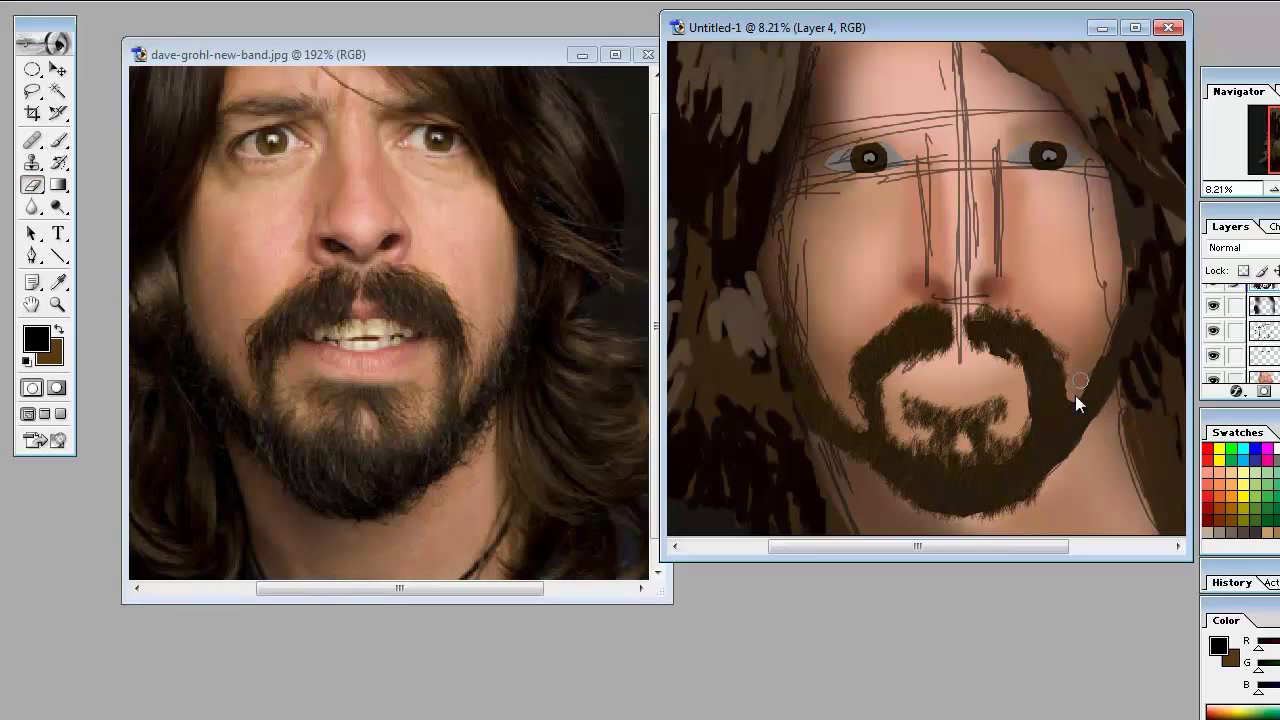
Step: Set the foreground colour to black and paint fine dark hair strokes along the jaw and lower beard
{"action": "key", "text": "ctrl+minus"}
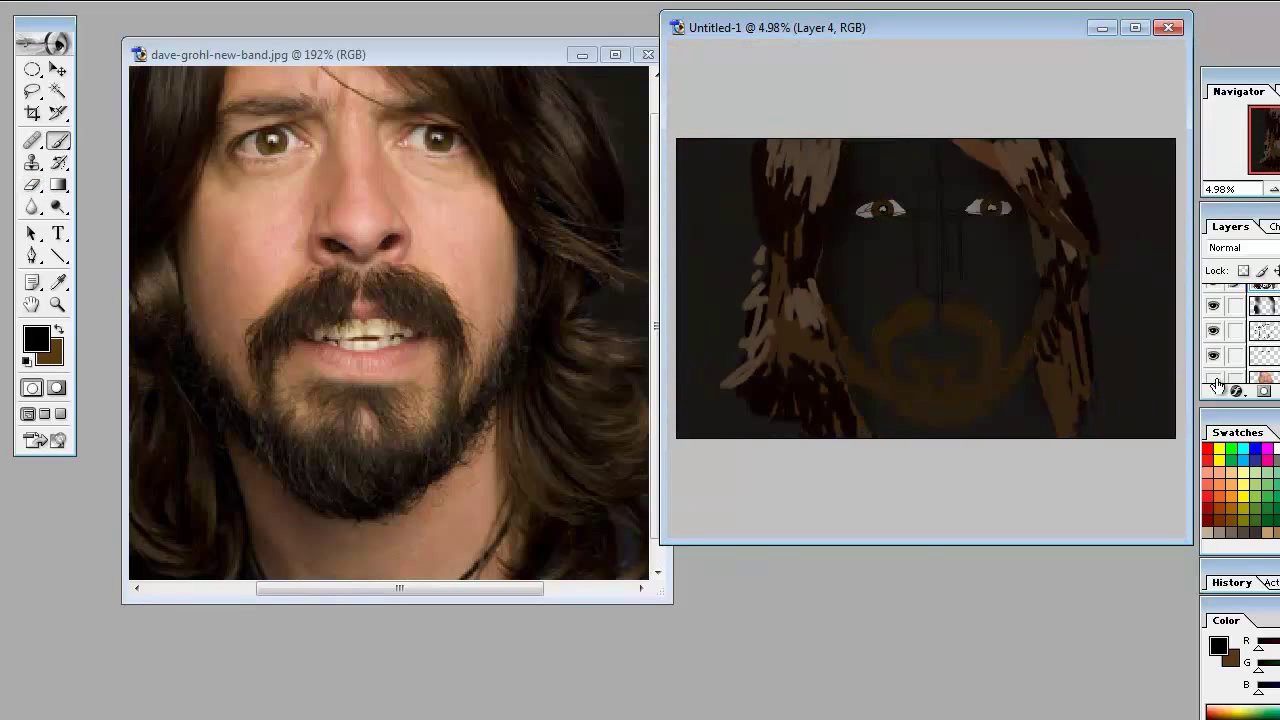
{"action": "key", "text": "f"}
{"action": "key", "text": "ctrl+minus"}
{"action": "key", "text": "i"}
{"action": "left_click", "coordinate": [790, 645]}
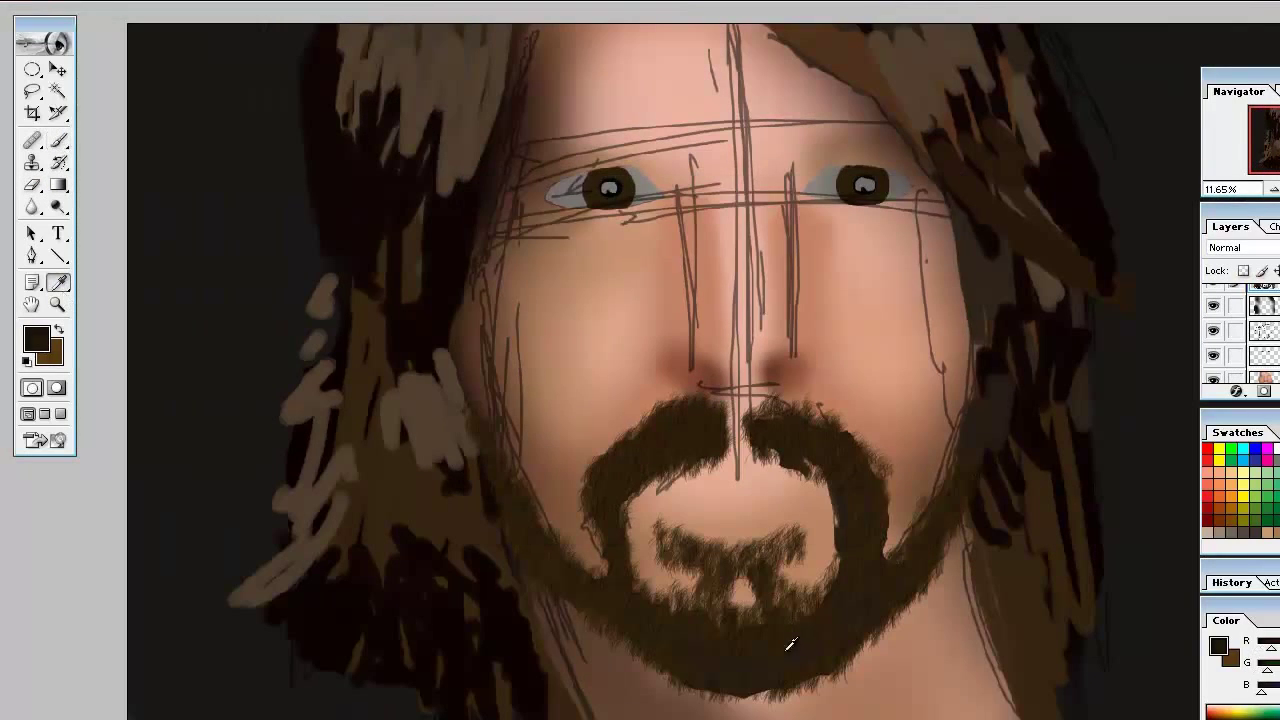
{"action": "left_click", "coordinate": [36, 340]}
{"action": "left_click_drag", "start_coordinate": [586, 271], "coordinate": [758, 690]}
{"action": "key", "text": "Return"}
{"action": "key", "text": "b"}
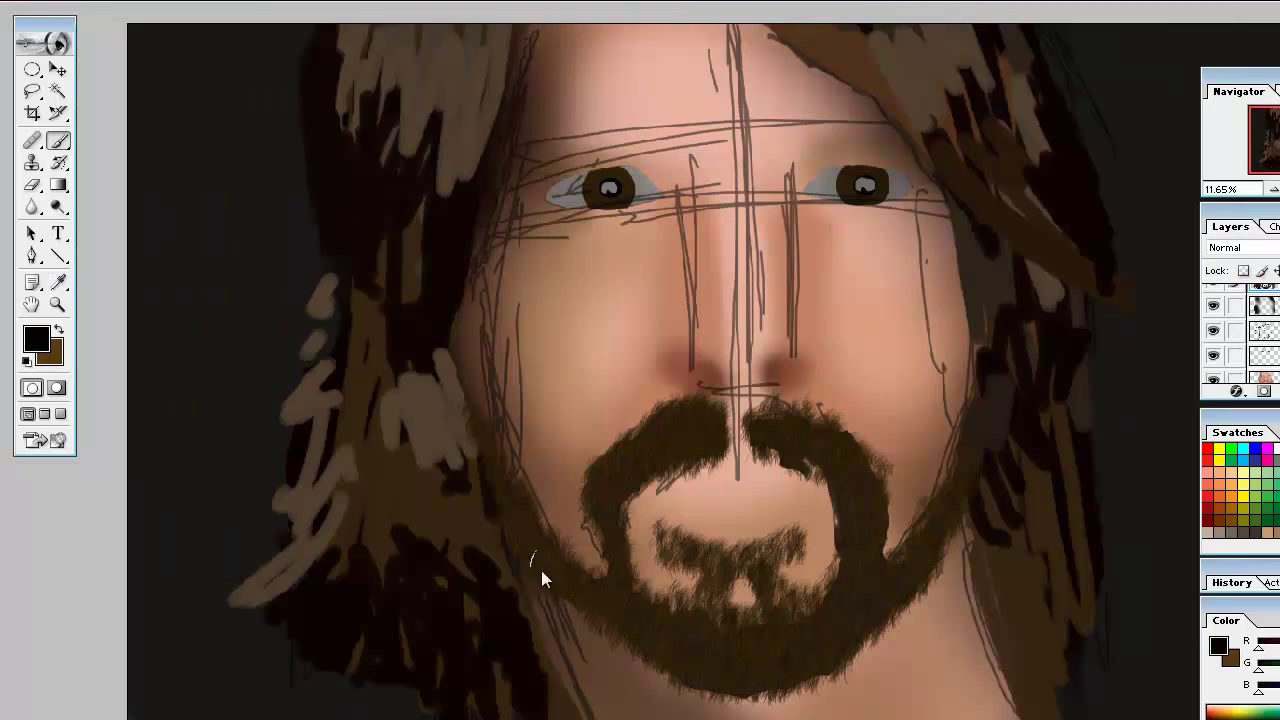
{"action": "mouse_move", "coordinate": [623, 630]}
{"action": "left_mouse_down"}
{"action": "mouse_move", "coordinate": [675, 665]}
{"action": "mouse_move", "coordinate": [826, 677]}
{"action": "mouse_move", "coordinate": [770, 693]}
{"action": "left_mouse_up"}
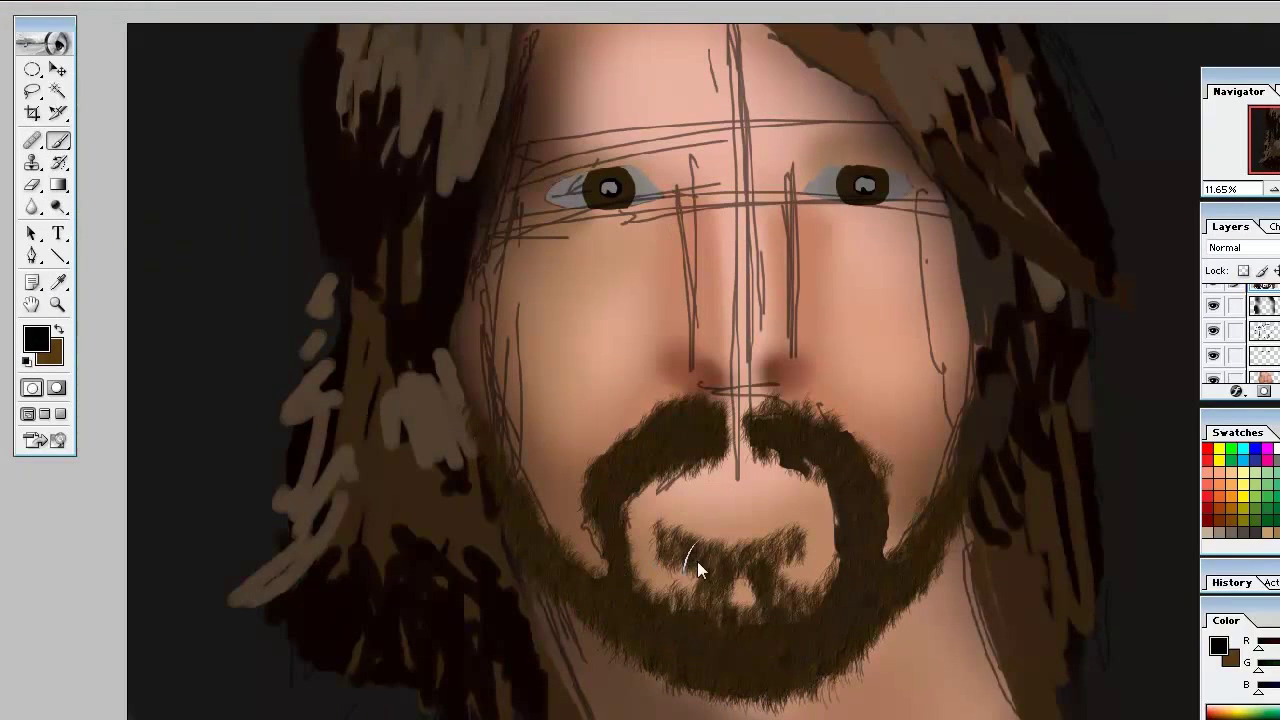
Step: Fill in the hair patch below the mouth with textured beard strokes, using a 282 px brush
{"action": "left_click", "coordinate": [150, 3]}
{"action": "key", "text": "Return"}
{"action": "left_click", "coordinate": [144, 4]}
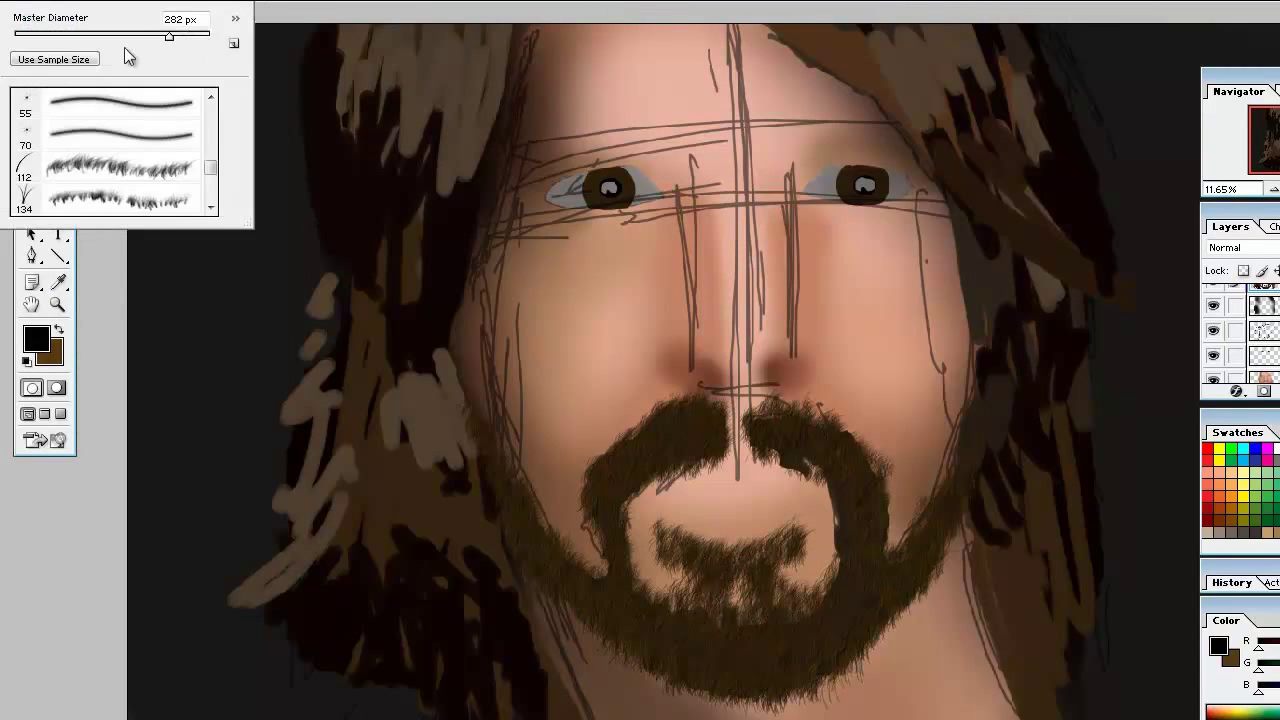
{"action": "left_click", "coordinate": [235, 18]}
{"action": "left_click", "coordinate": [357, 449]}
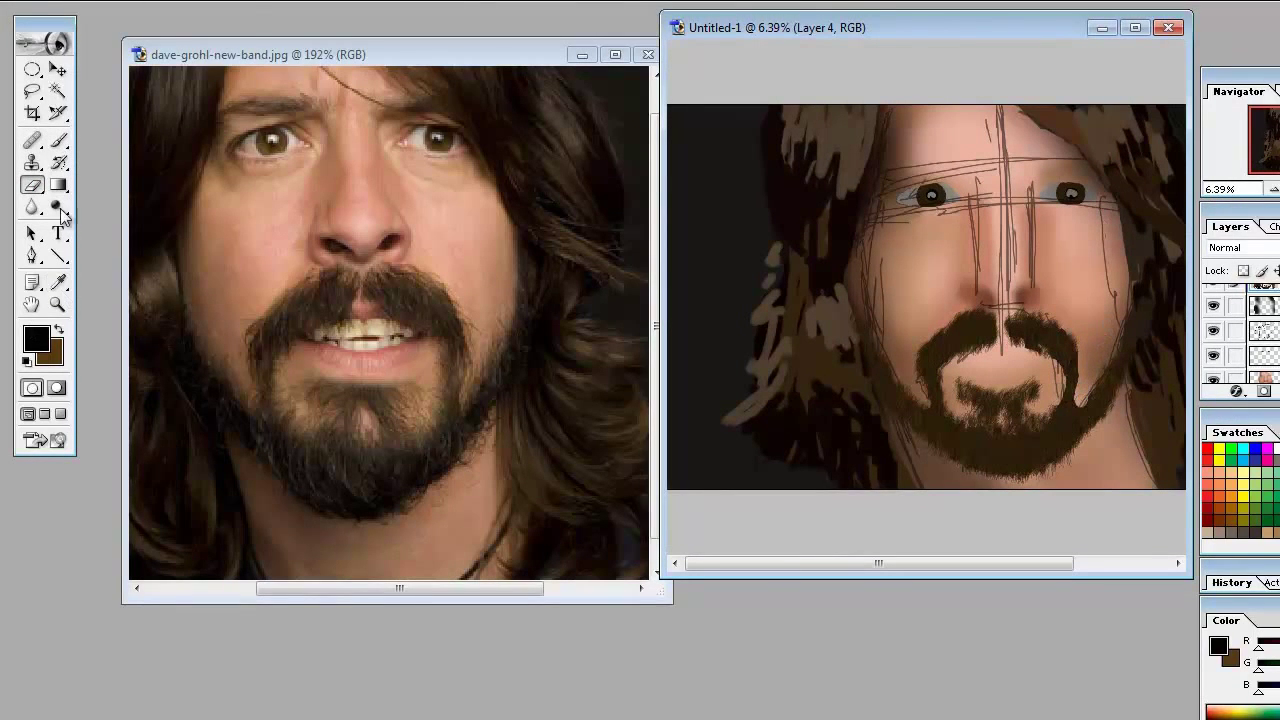
Step: Darken the beard and cover the light strands in the hair on Layer 4 with a near-black 333 px brush
{"action": "key", "text": "b"}
{"action": "left_click", "coordinate": [150, 3]}
{"action": "scroll", "coordinate": [120, 120], "scroll_direction": "down", "scroll_amount": 5}
{"action": "key", "text": "Return"}
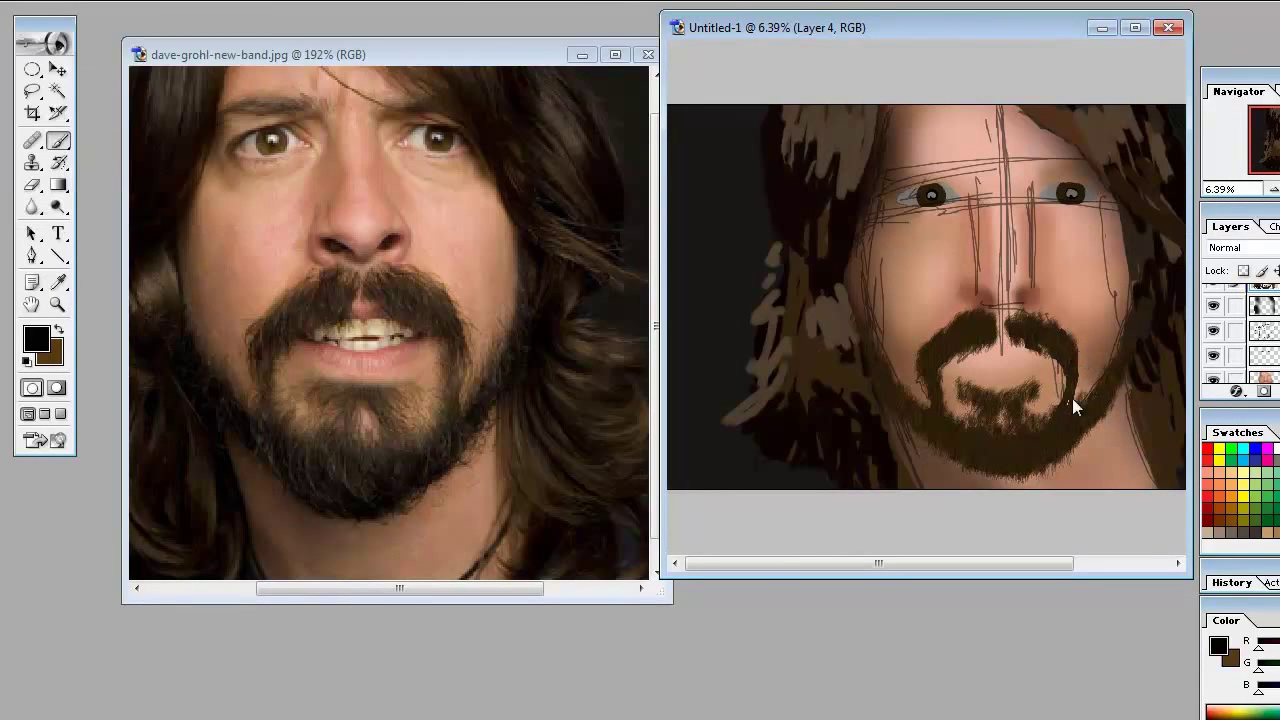
{"action": "left_click_drag", "start_coordinate": [1079, 432], "coordinate": [1051, 432]}
{"action": "left_click", "coordinate": [150, 3]}
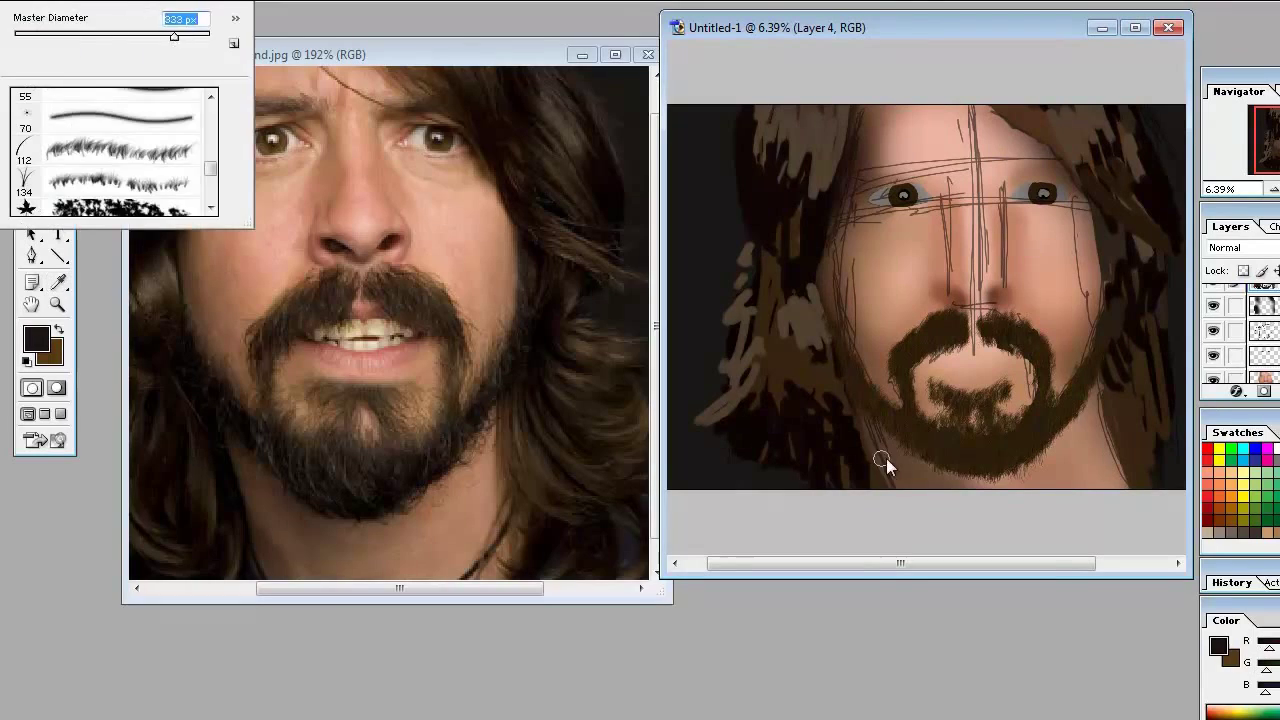
{"action": "key", "text": "Return"}
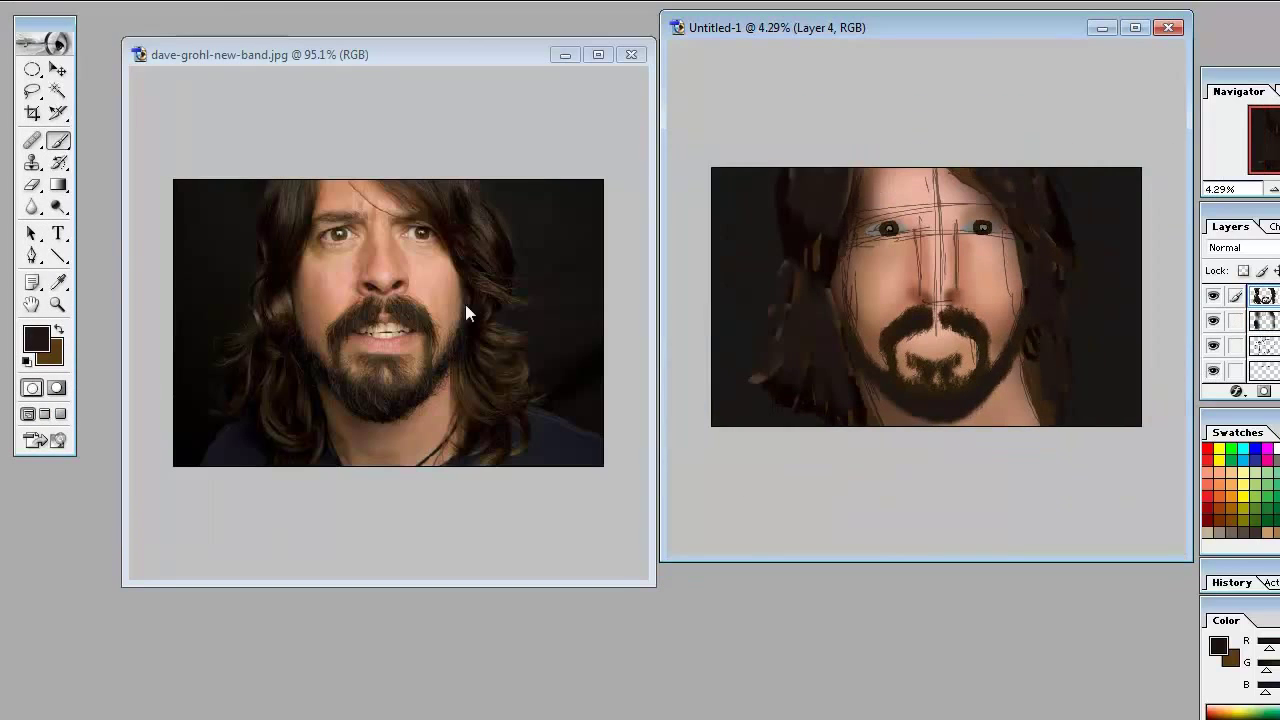
Step: Hide the sketch lines and refine the eye whites on Layer 5 with a smaller brush
{"action": "left_click", "coordinate": [150, 3]}
{"action": "left_click_drag", "start_coordinate": [200, 37], "coordinate": [151, 36]}
{"action": "key", "text": "Return"}
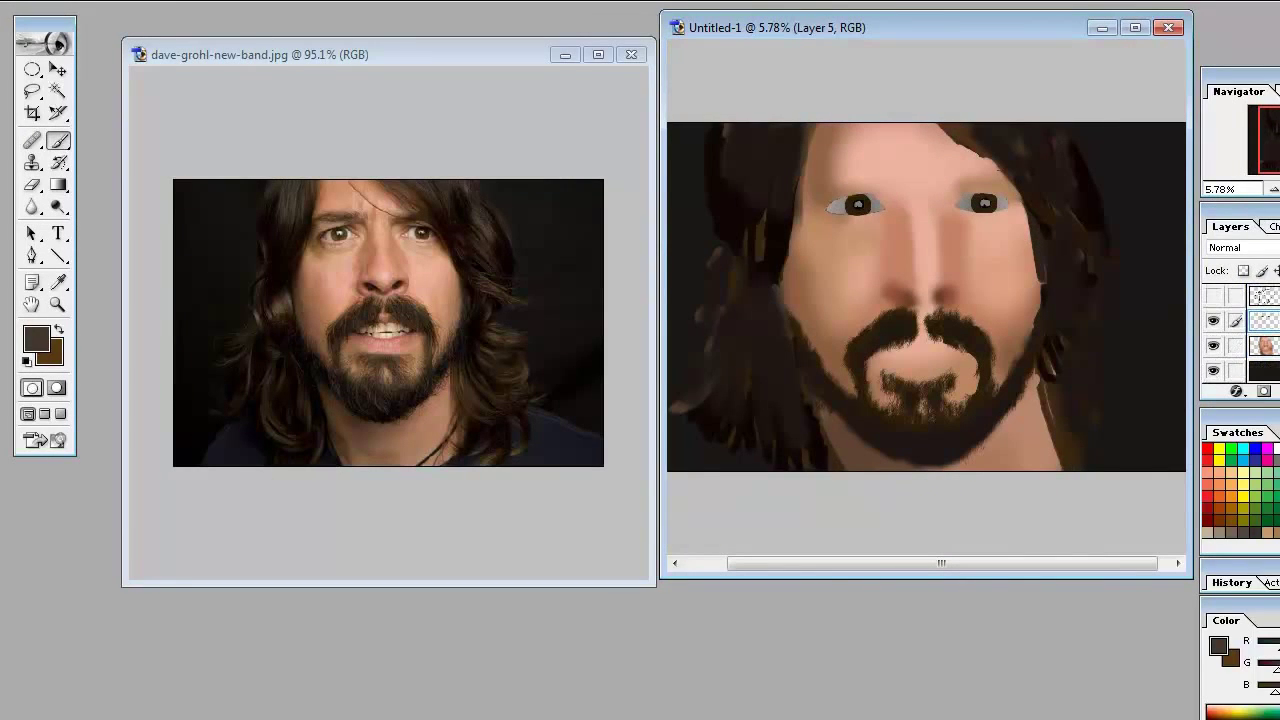
{"action": "left_click", "coordinate": [1260, 345]}
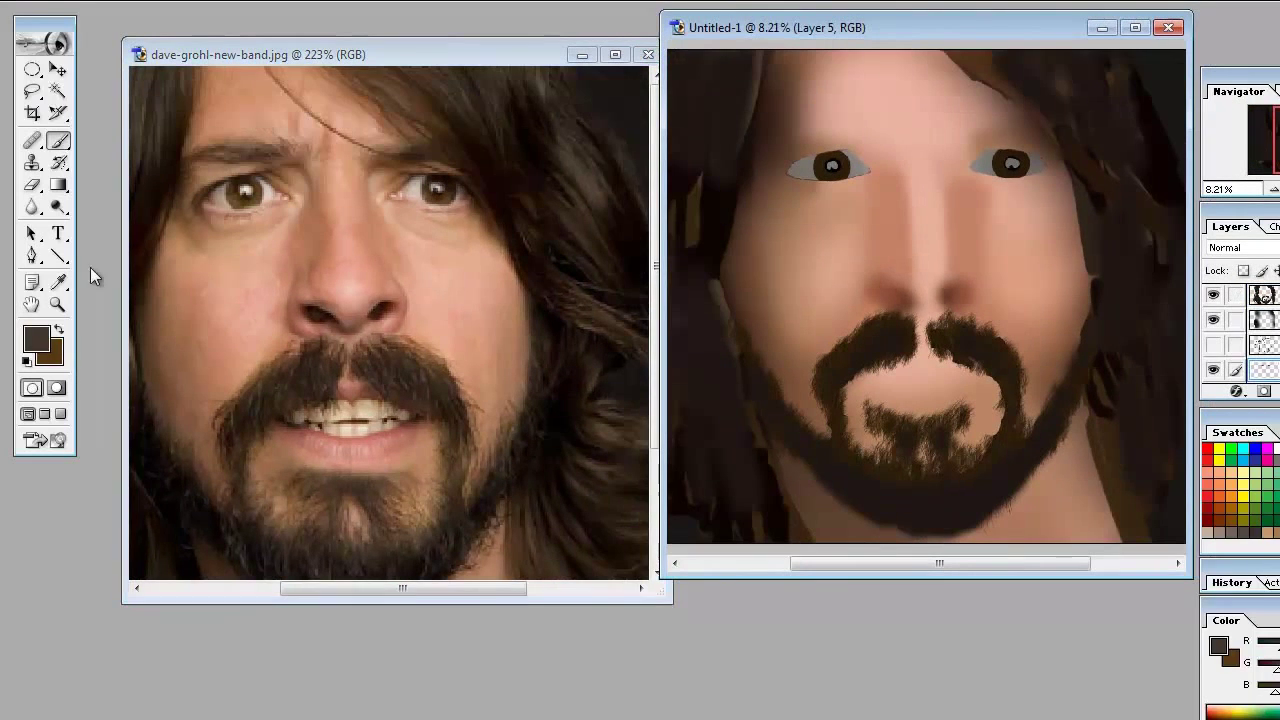
{"action": "mouse_move", "coordinate": [931, 533]}
{"action": "left_mouse_down"}
{"action": "mouse_move", "coordinate": [1072, 214]}
{"action": "mouse_move", "coordinate": [1105, 215]}
{"action": "left_mouse_up"}
{"action": "key", "text": "ctrl+t"}
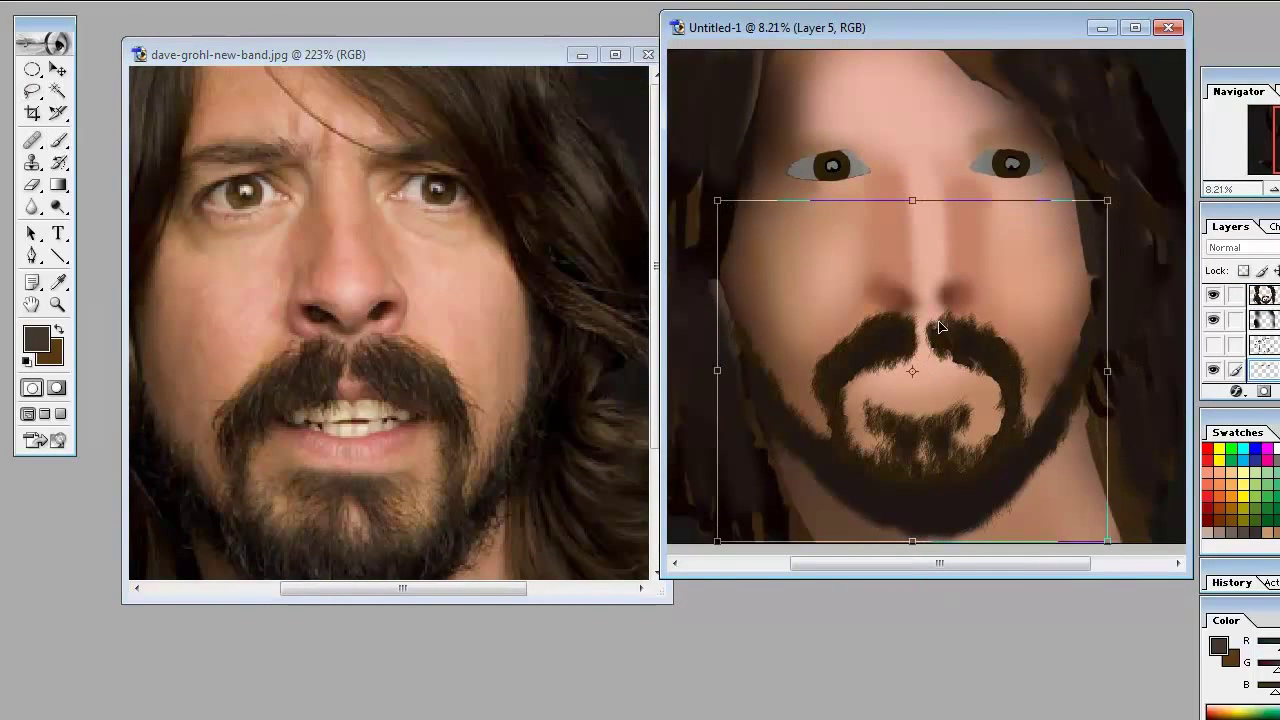
{"action": "key", "text": "b"}
{"action": "left_click", "coordinate": [882, 256]}
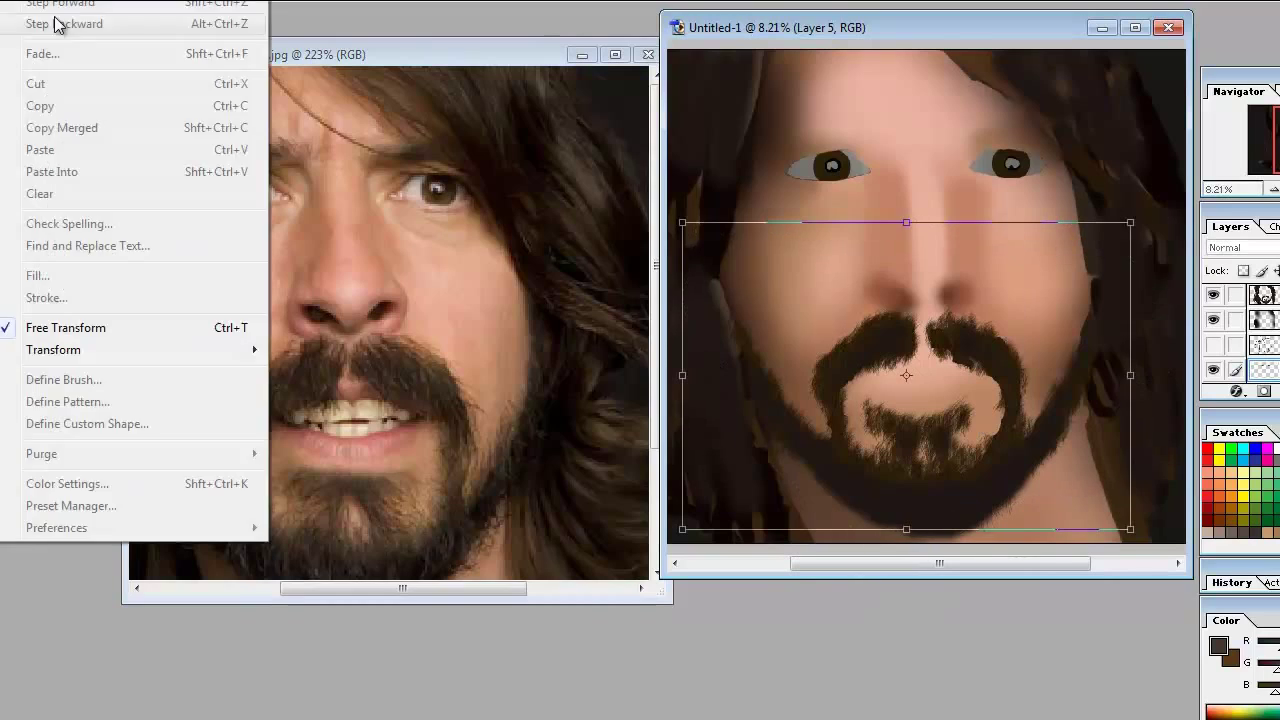
{"action": "left_click", "coordinate": [51, 23]}
{"action": "key", "text": "v"}
Step: Lasso the beard and surrounding lower hair on Layer 4 and reshape the selection with Free Transform
{"action": "left_click", "coordinate": [1263, 295]}
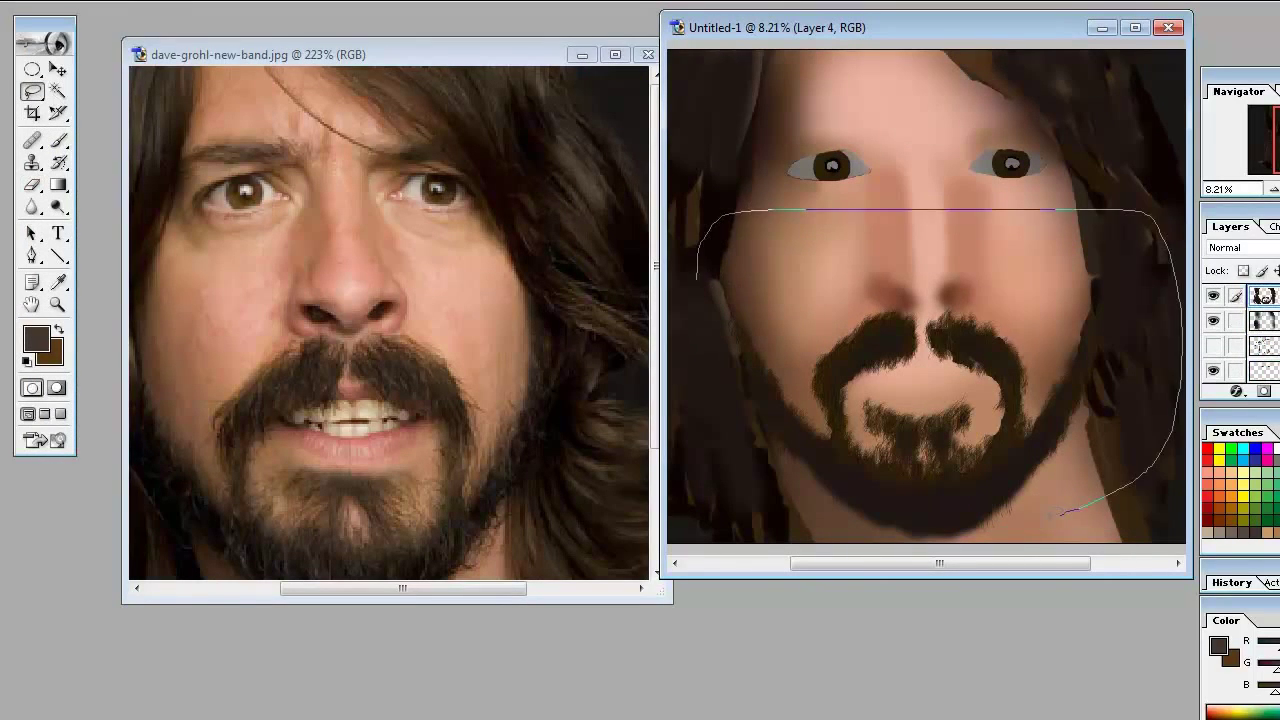
{"action": "key", "text": "ctrl+t"}
{"action": "left_click_drag", "start_coordinate": [690, 210], "coordinate": [694, 187]}
{"action": "scroll", "coordinate": [926, 300], "scroll_direction": "right", "scroll_amount": 2}
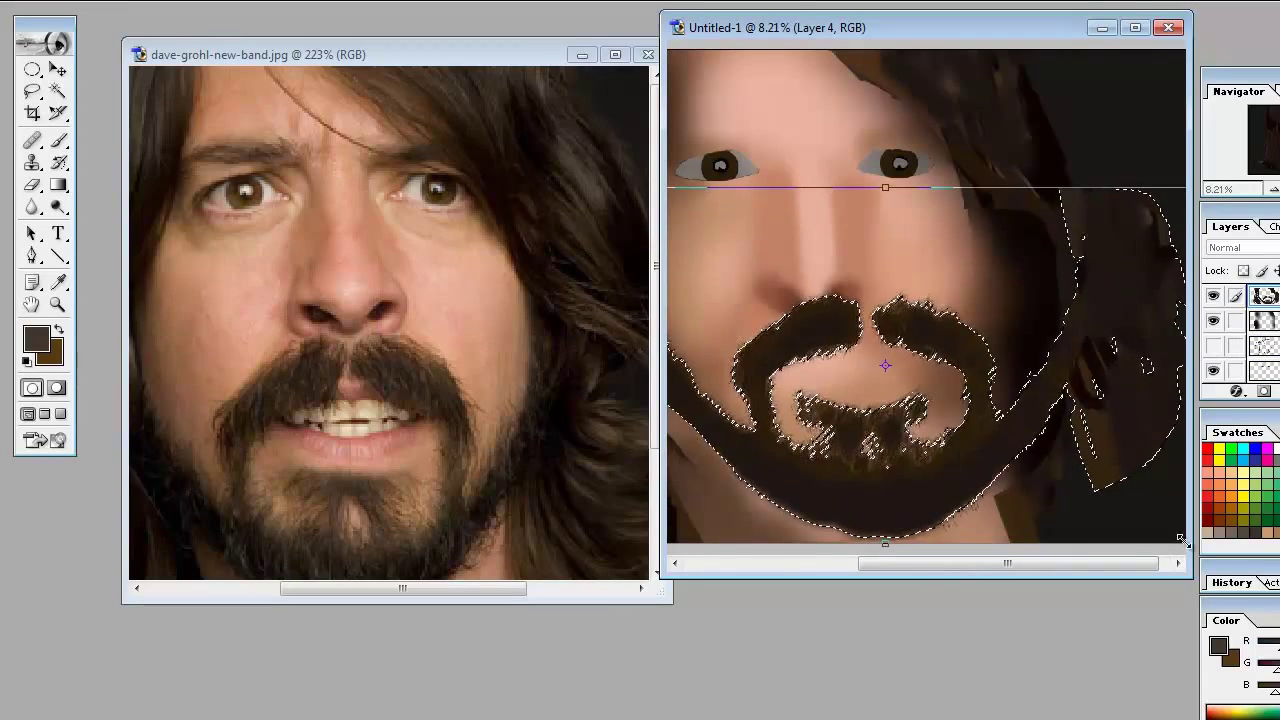
{"action": "key", "text": "l"}
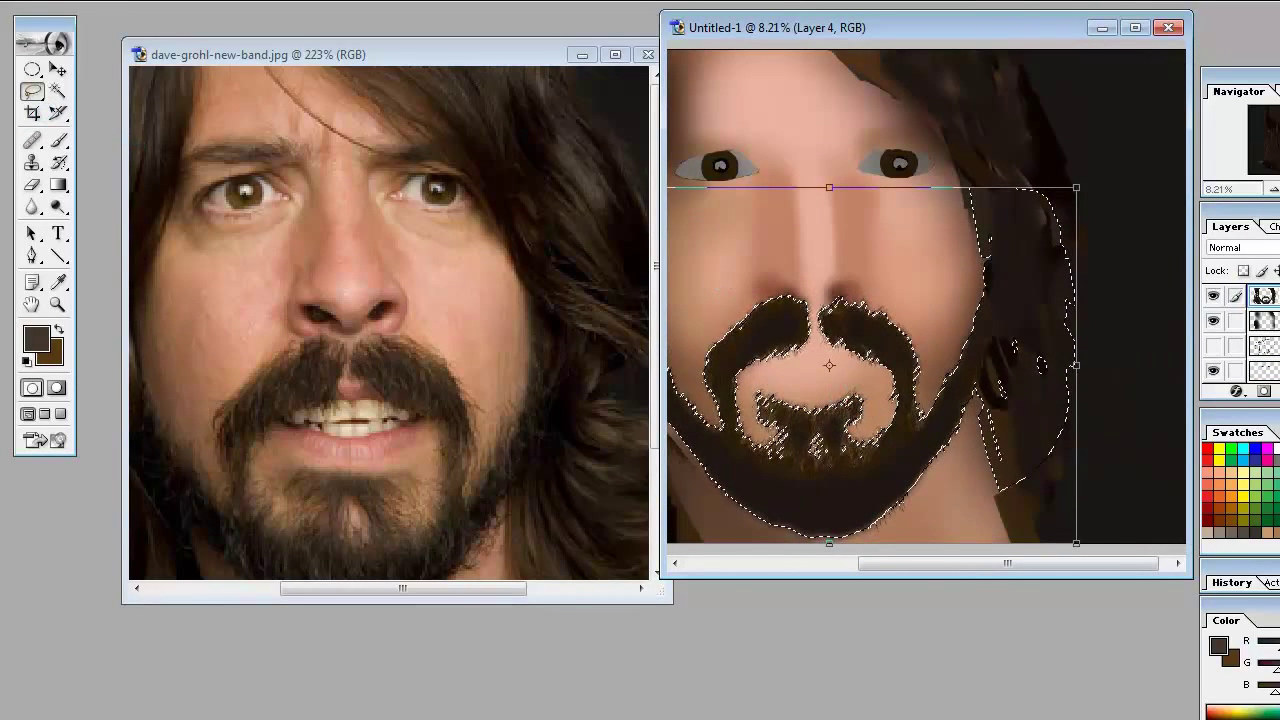
{"action": "key", "text": "Return"}
Step: Isolate Layer 4 and paint dark strokes over the gaps between the hair and the jawline beard
{"action": "key", "text": "ctrl+0"}
{"action": "left_click", "coordinate": [1214, 339]}
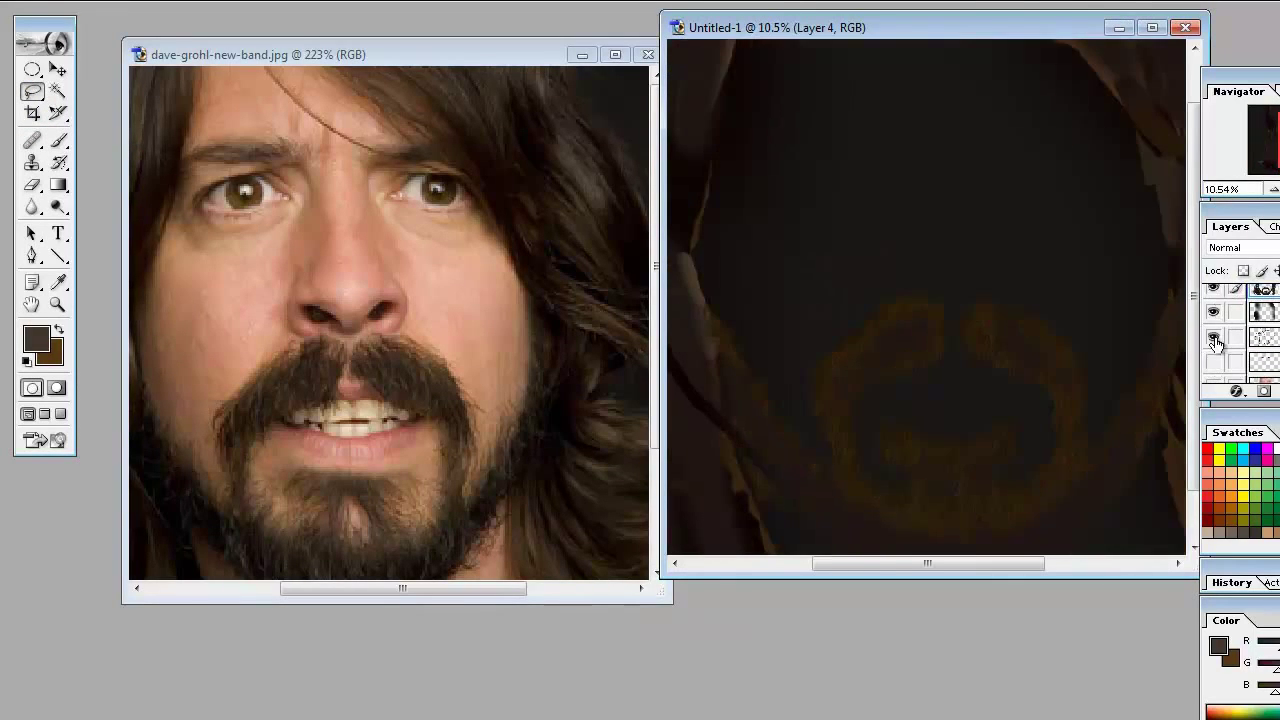
{"action": "left_click", "coordinate": [1214, 339]}
{"action": "key", "text": "ctrl+minus"}
{"action": "left_click", "coordinate": [58, 140]}
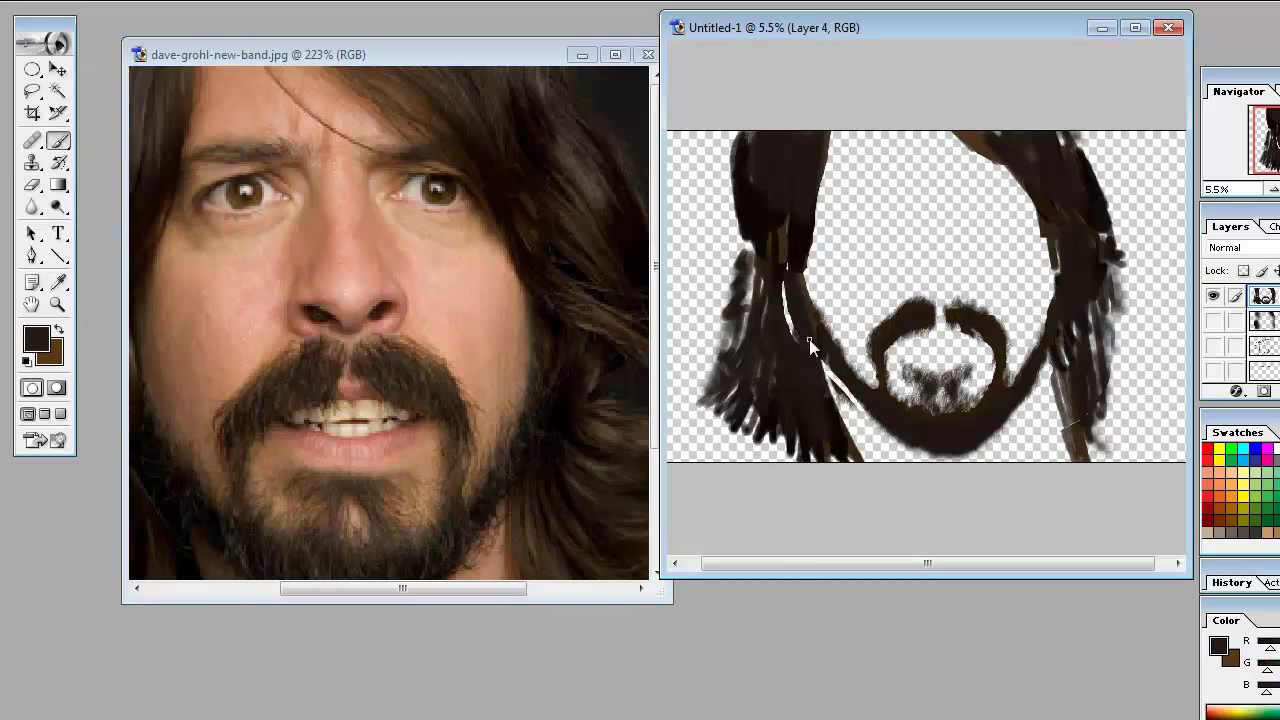
Step: Choose the 112 px grass-blade brush and paint textured dark hair along the jaw, beard and moustache edges
{"action": "left_click", "coordinate": [112, 20]}
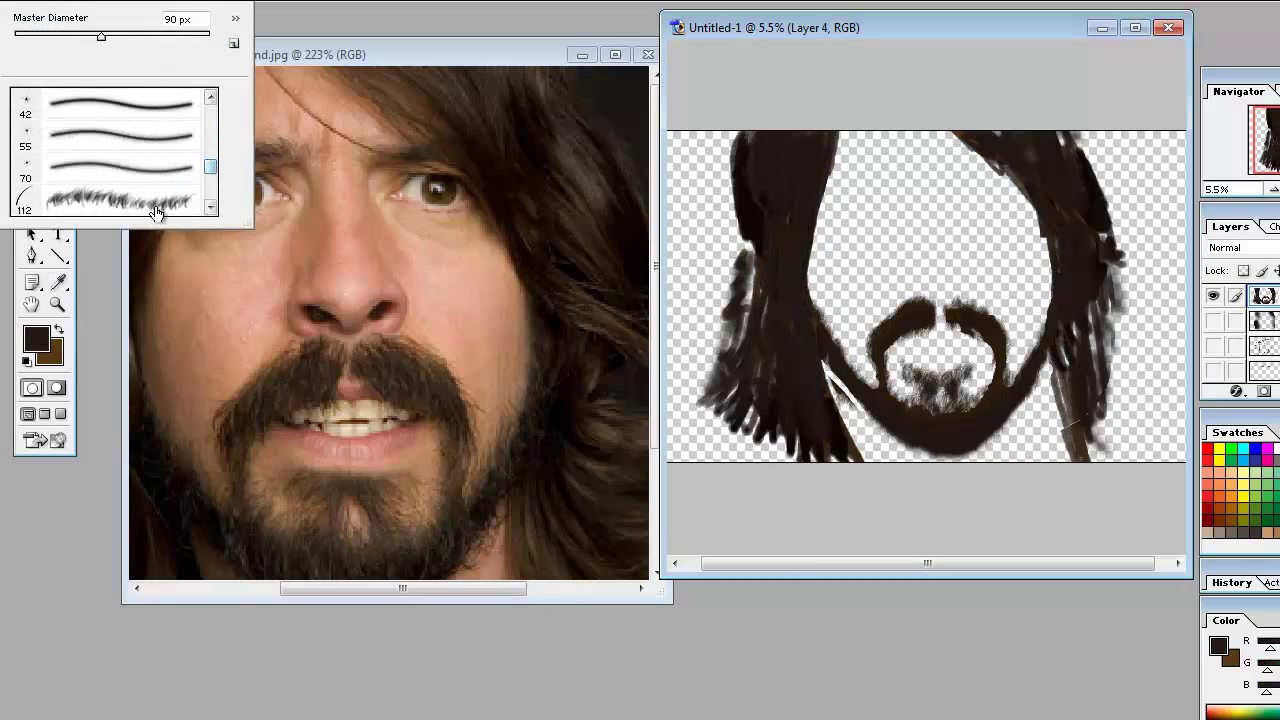
{"action": "key", "text": "e"}
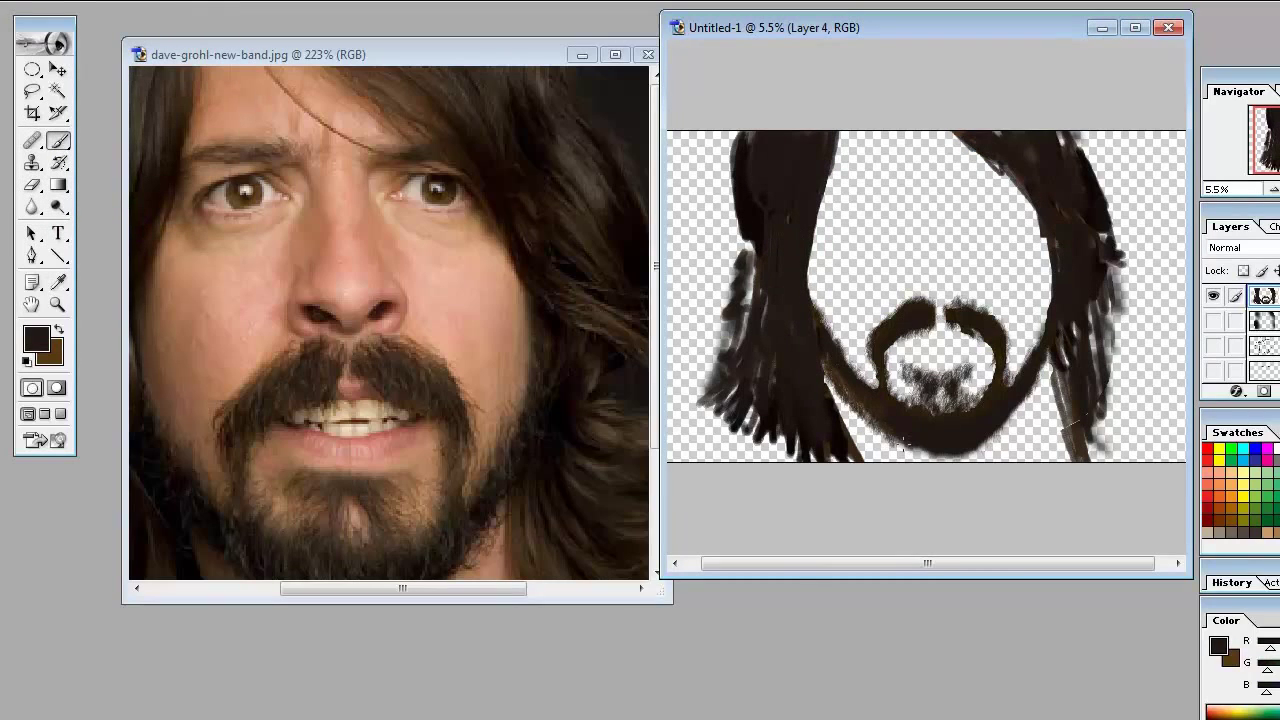
{"action": "key", "text": "ctrl+plus"}
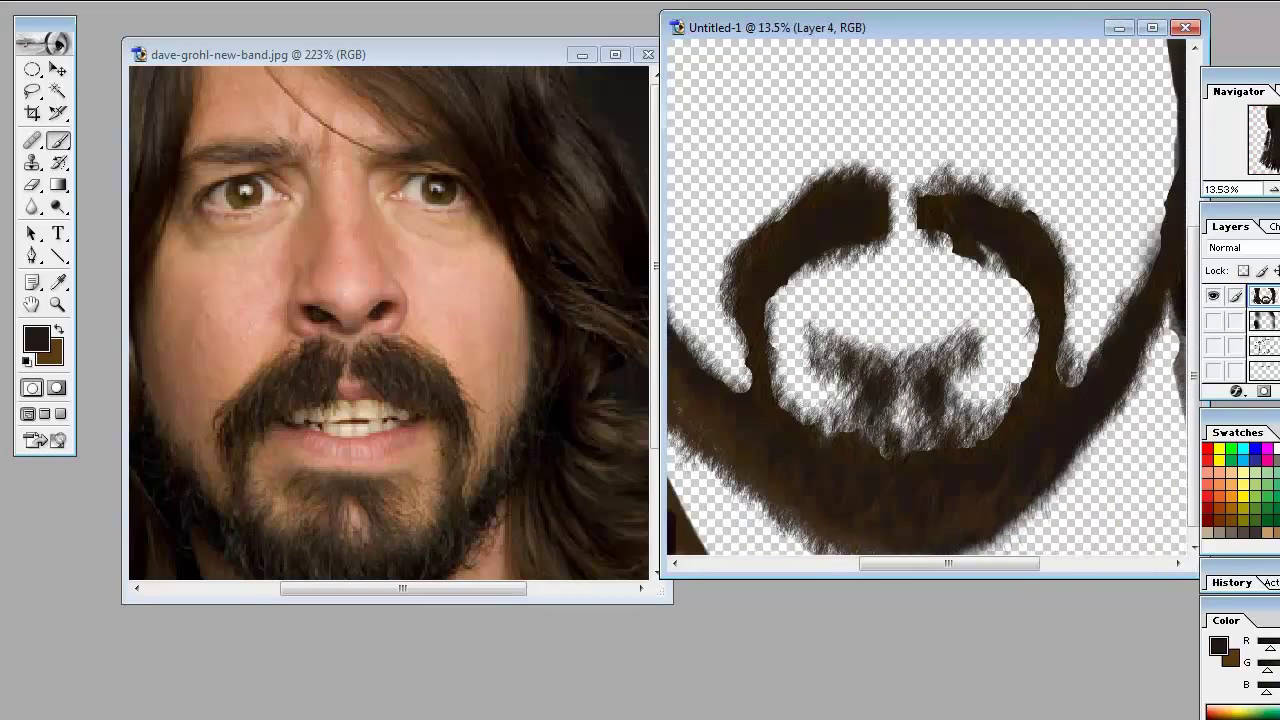
{"action": "key", "text": "ctrl+minus"}
{"action": "left_click_drag", "start_coordinate": [780, 420], "coordinate": [705, 310]}
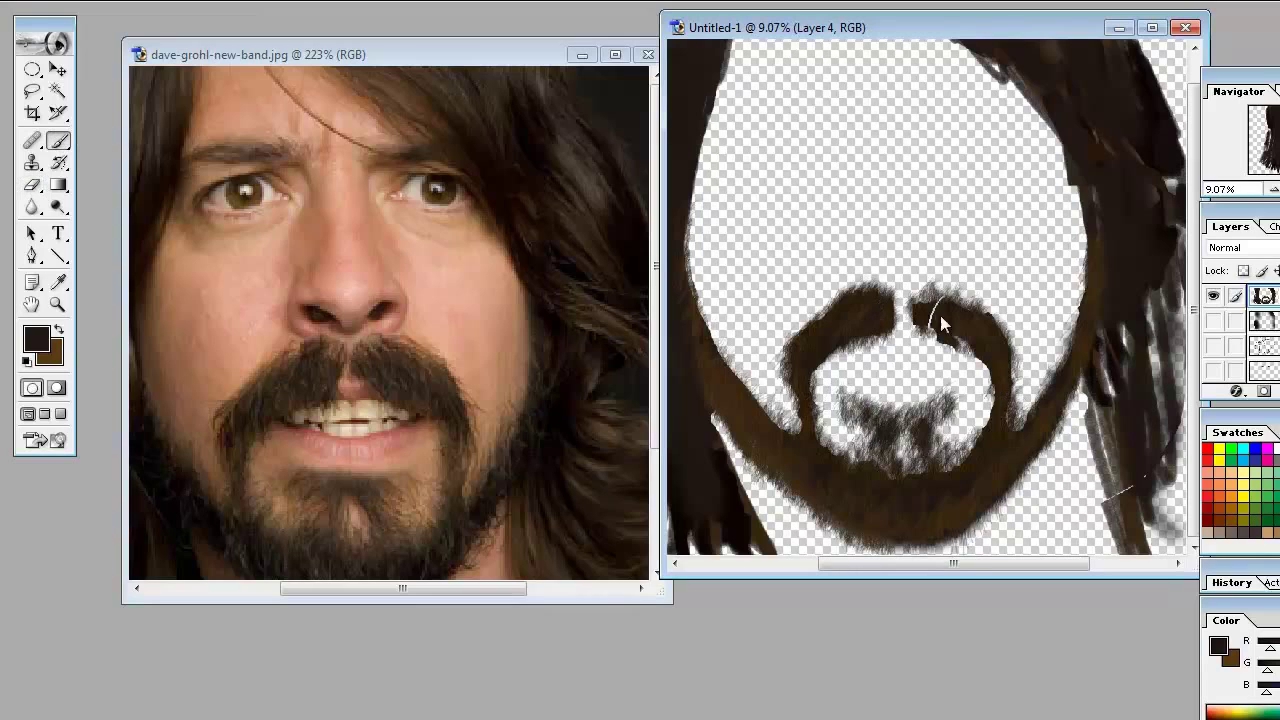
Step: Isolate the skin on Layer 3 and paint brown shading around the jaw and neck with a 414 px brush
{"action": "left_click", "coordinate": [1213, 345]}
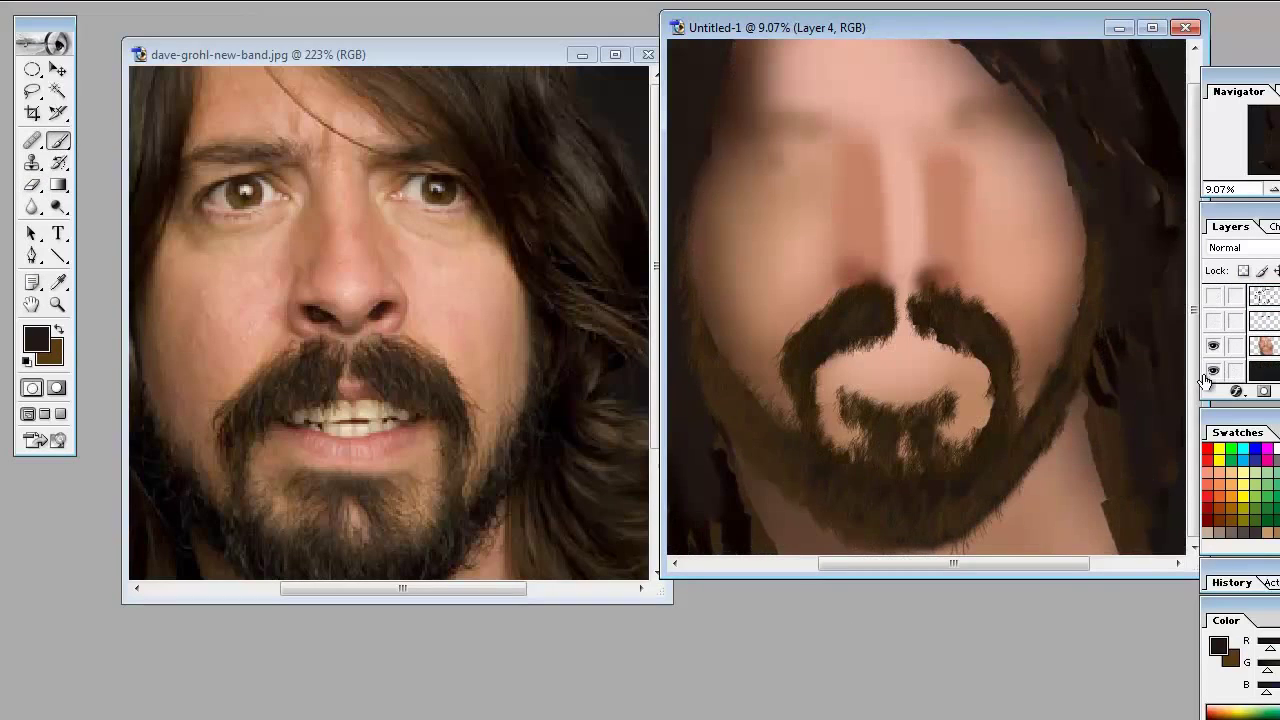
{"action": "left_click", "coordinate": [1213, 296]}
{"action": "right_click", "coordinate": [62, 66]}
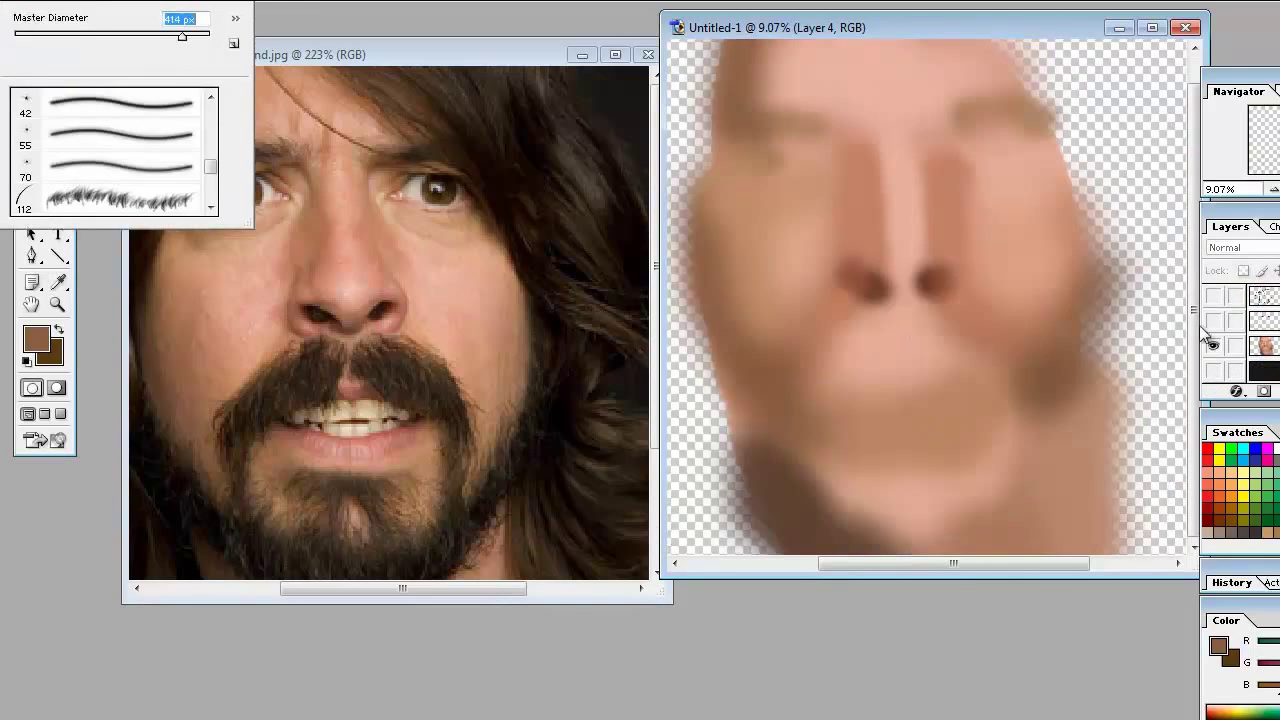
{"action": "key", "text": "Return"}
{"action": "left_click", "coordinate": [1213, 370]}
{"action": "left_click", "coordinate": [1265, 345]}
{"action": "key", "text": "ctrl+0"}
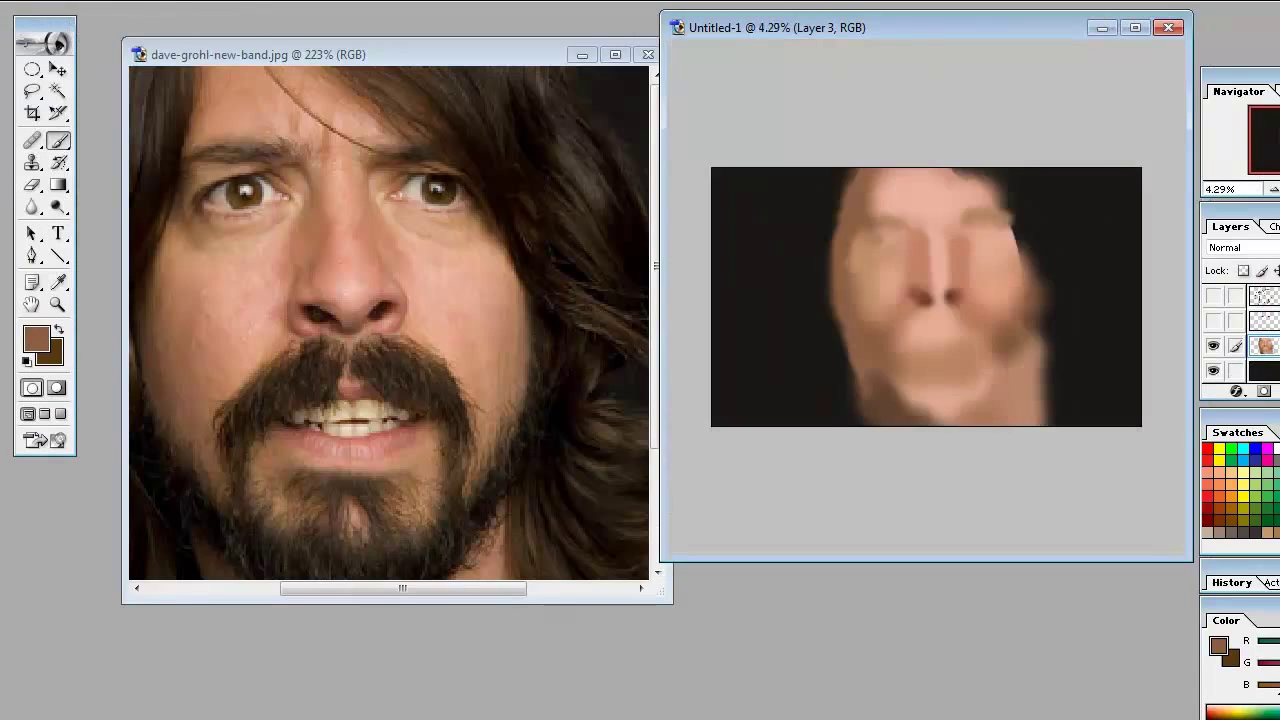
Step: Show the hair layers again and erase the beard's edge on Layer 4 where it meets the left cheek and moustache
{"action": "left_click", "coordinate": [1213, 320]}
{"action": "left_click", "coordinate": [1213, 296]}
{"action": "left_click", "coordinate": [1263, 296]}
{"action": "key", "text": "ctrl+plus"}
{"action": "key", "text": "ctrl+plus"}
{"action": "key", "text": "ctrl+plus"}
{"action": "key", "text": "ctrl+plus"}
{"action": "key", "text": "ctrl+plus"}
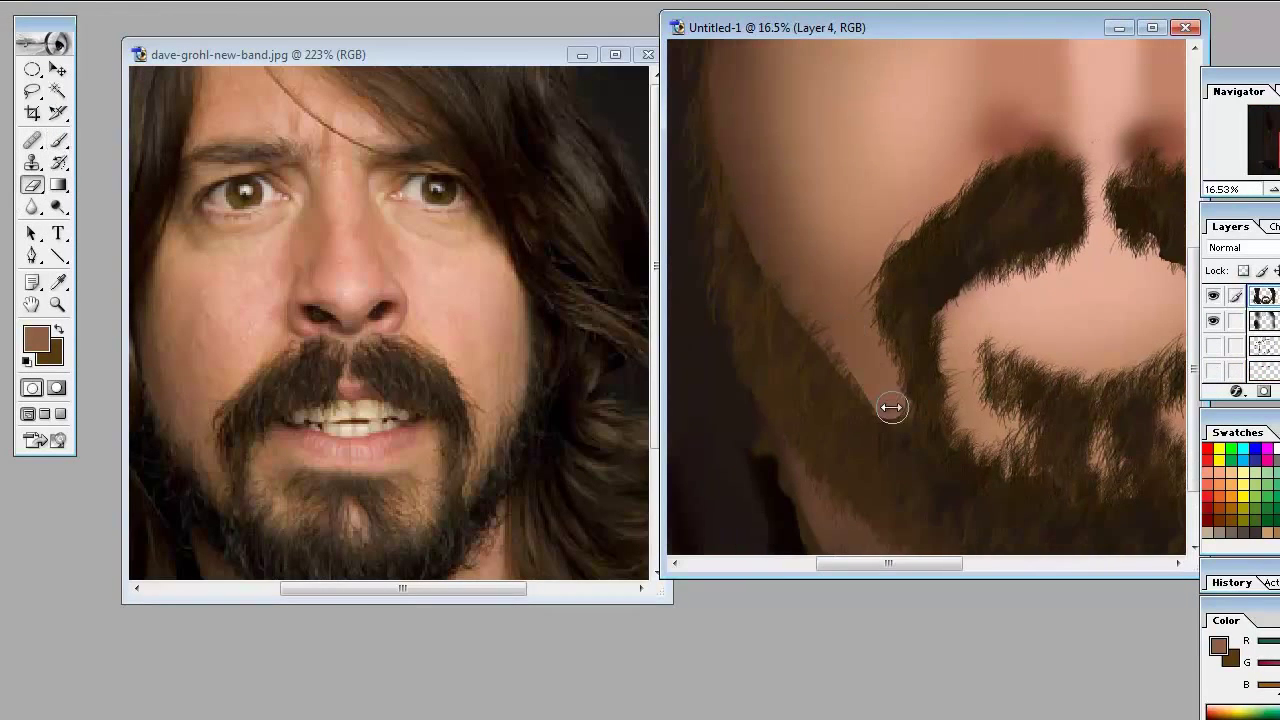
{"action": "scroll", "coordinate": [889, 409], "scroll_direction": "down", "scroll_amount": 3}
{"action": "key", "text": "ctrl+minus"}
{"action": "key", "text": "e"}
Step: Sample dark brown from the beard, add hair strokes on the chin and trim the beard edge along the right cheek
{"action": "key", "text": "b"}
{"action": "left_click", "coordinate": [922, 525], "text": "alt"}
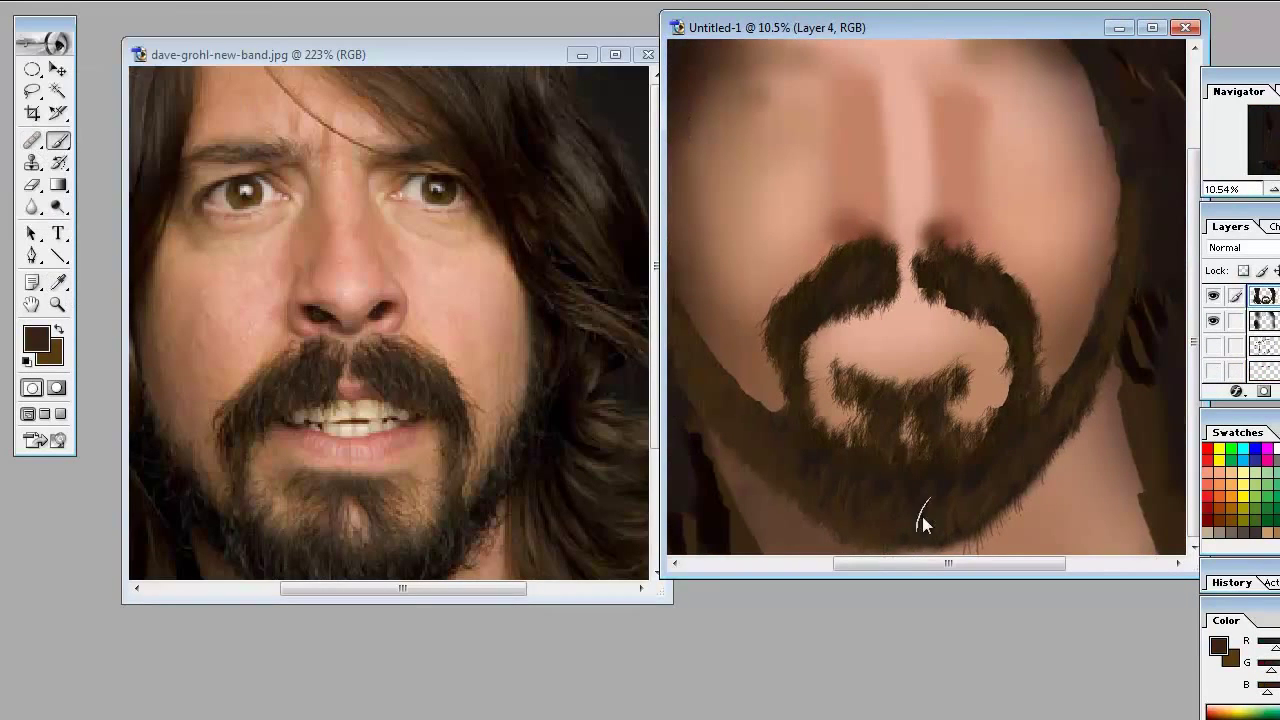
{"action": "key", "text": "e"}
{"action": "scroll", "coordinate": [831, 418], "scroll_direction": "right", "scroll_amount": 2}
{"action": "scroll", "coordinate": [831, 418], "scroll_direction": "up", "scroll_amount": 1}
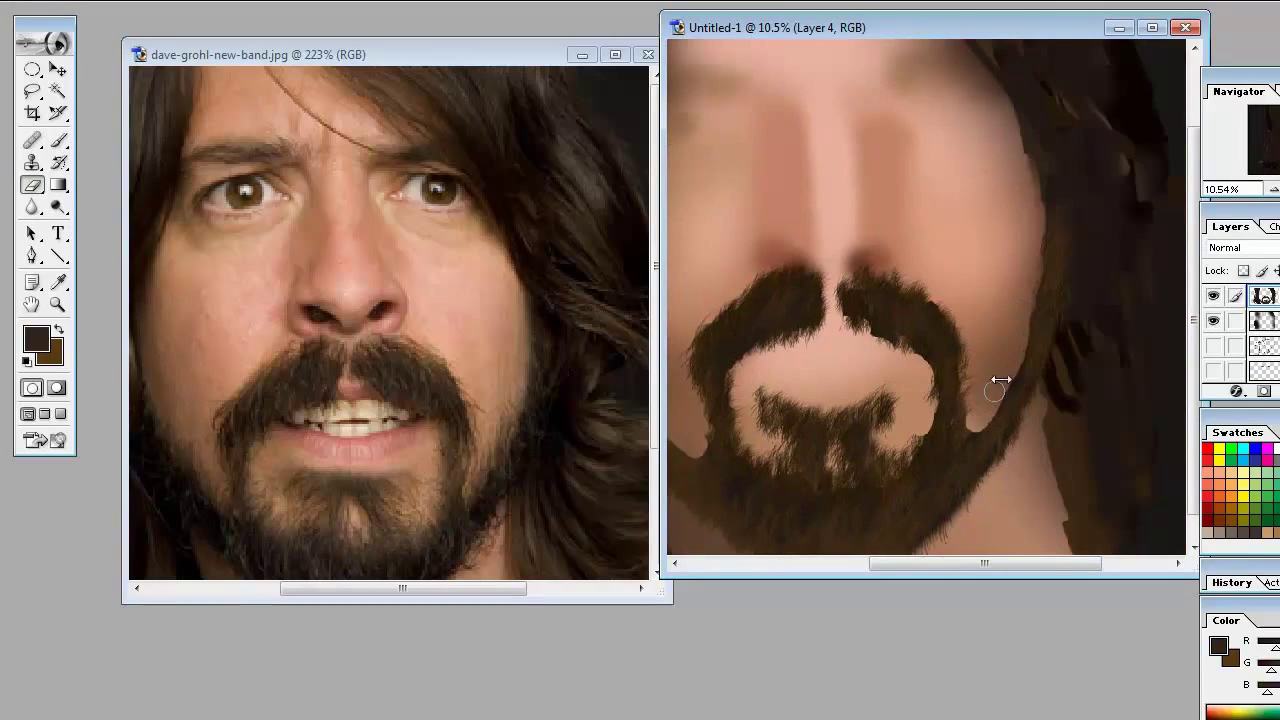
{"action": "key", "text": "ctrl+minus"}
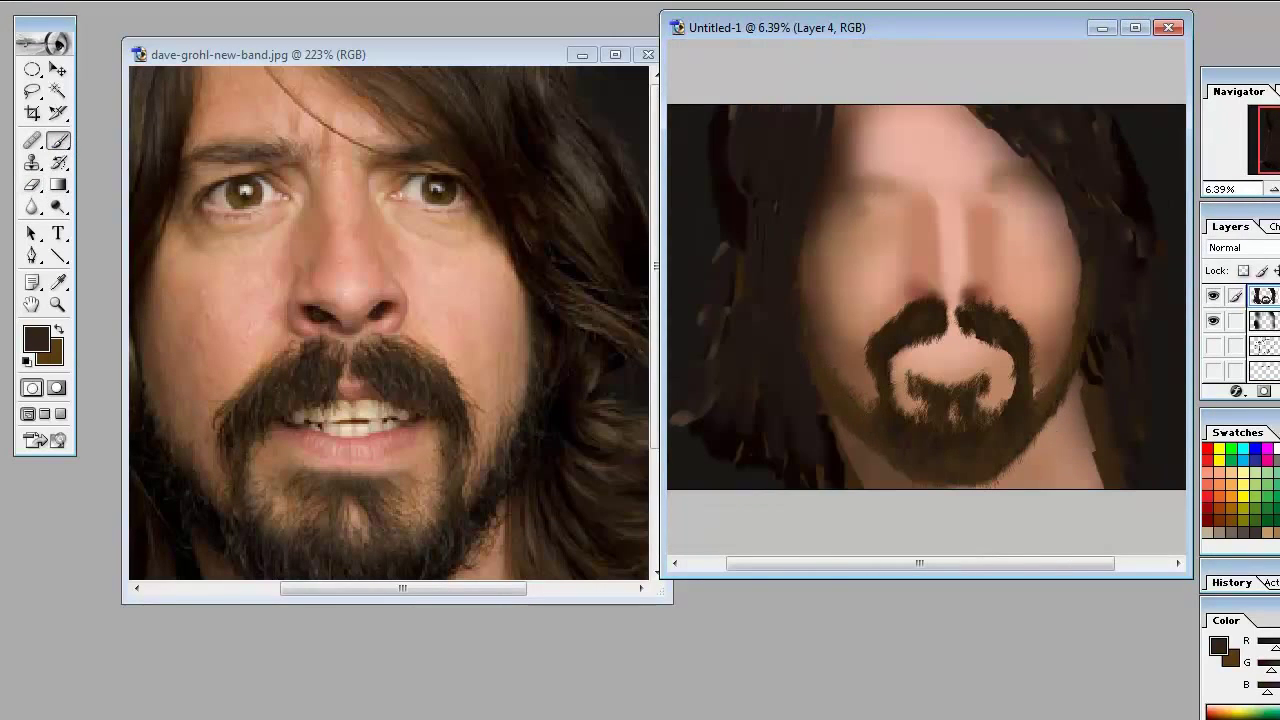
Step: Paint fine black hair strokes over the moustache, goatee and jawline beard with a smaller brush
{"action": "left_click_drag", "start_coordinate": [60, 37], "coordinate": [34, 40]}
{"action": "key", "text": "Return"}
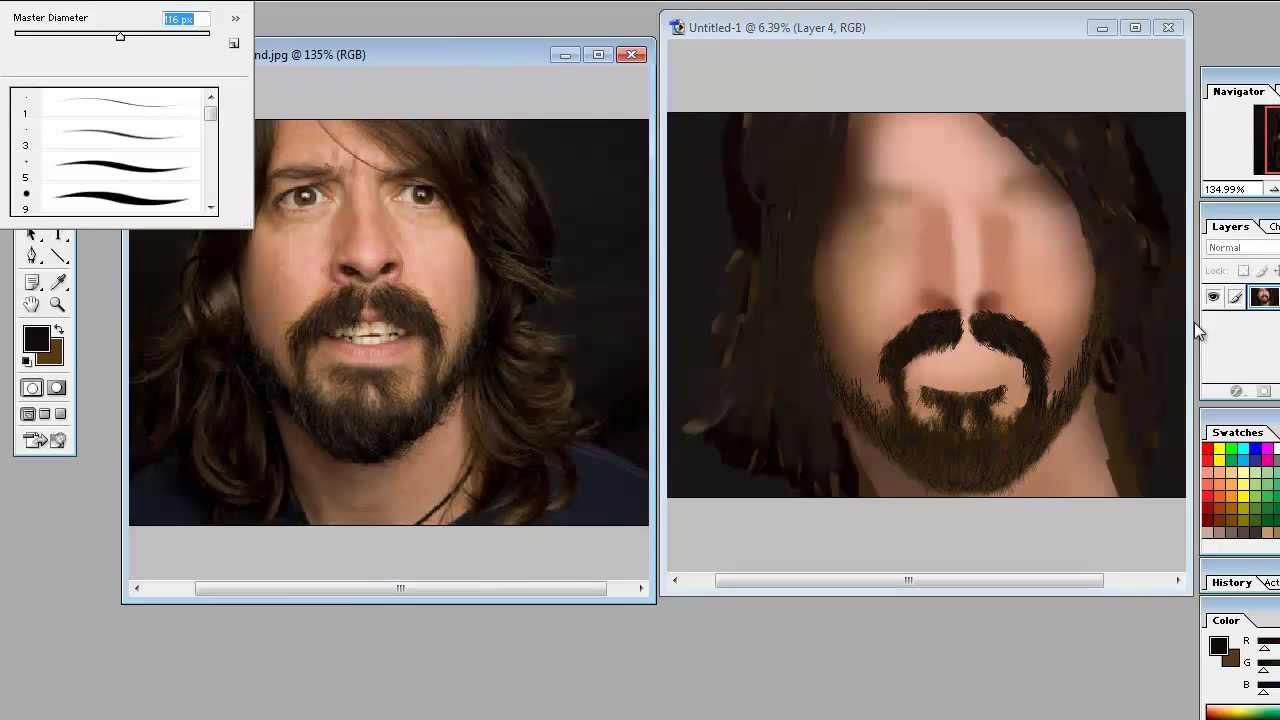
{"action": "key", "text": "Return"}
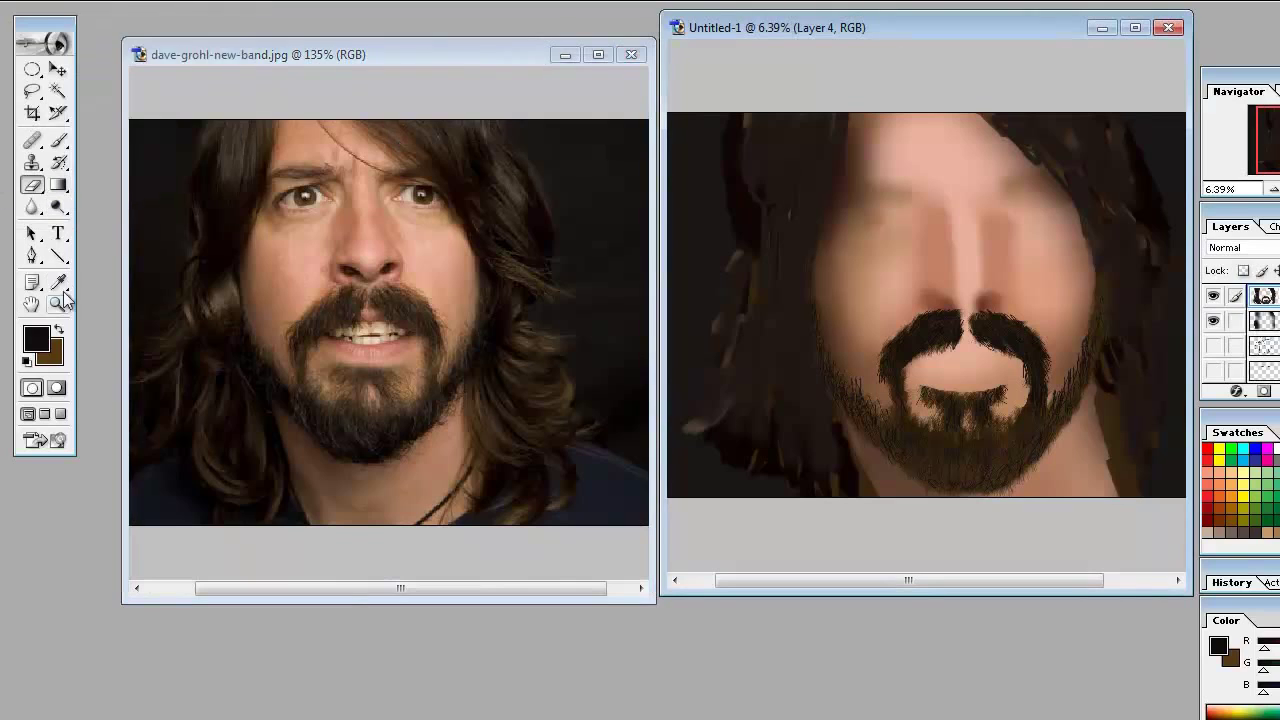
Step: Paint fine brown and grey-brown strands through the portrait's left-hand hair and hide the dark background
{"action": "key", "text": "x"}
{"action": "left_click_drag", "start_coordinate": [740, 108], "coordinate": [724, 232]}
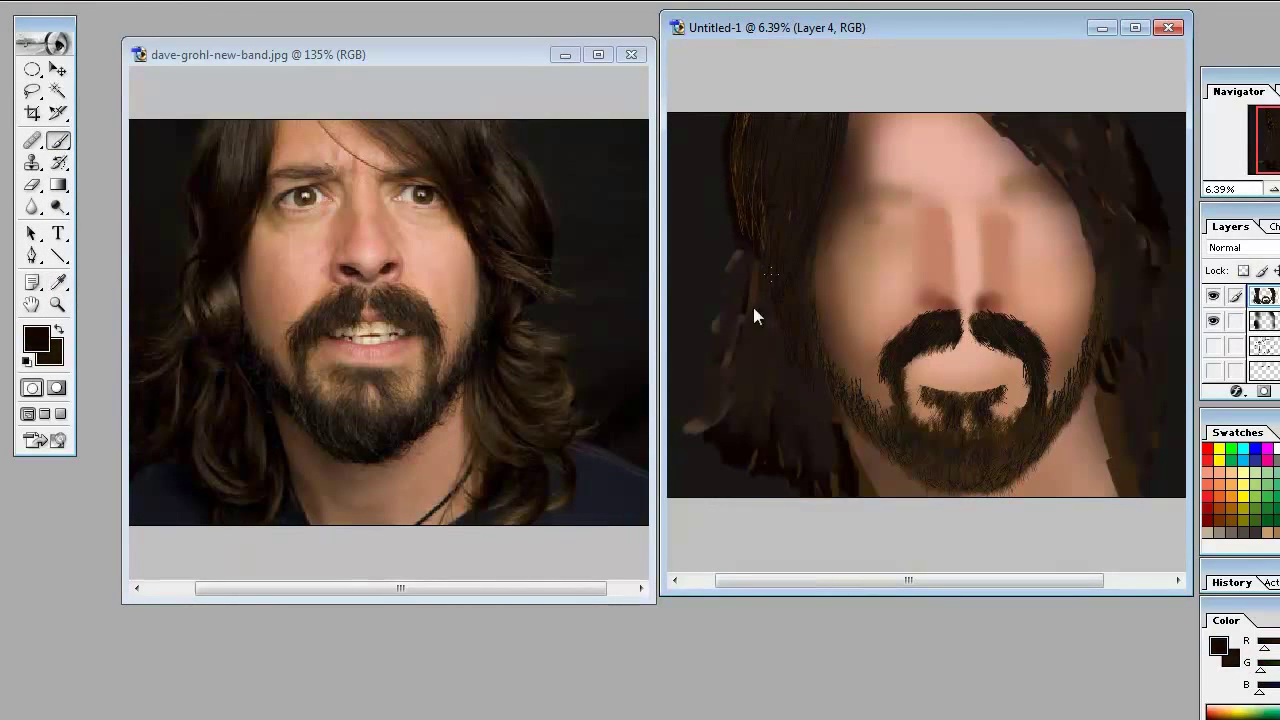
{"action": "key", "text": "ctrl+z"}
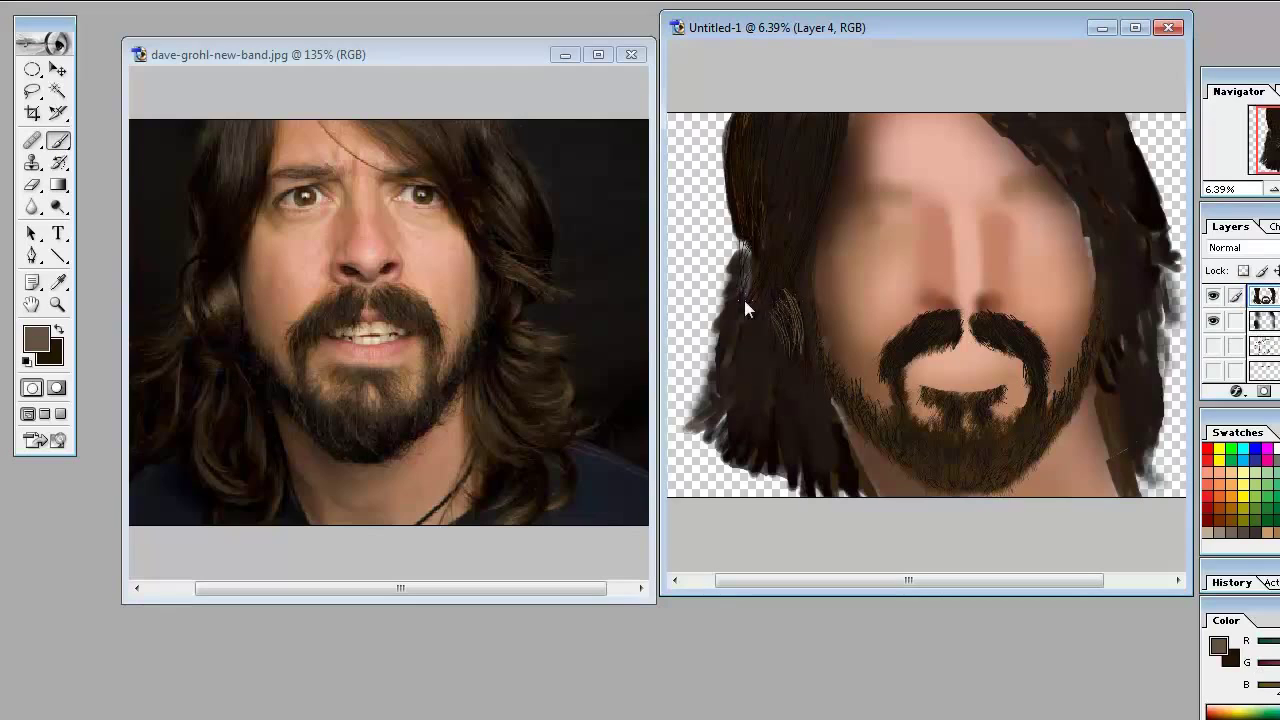
{"action": "key", "text": "r"}
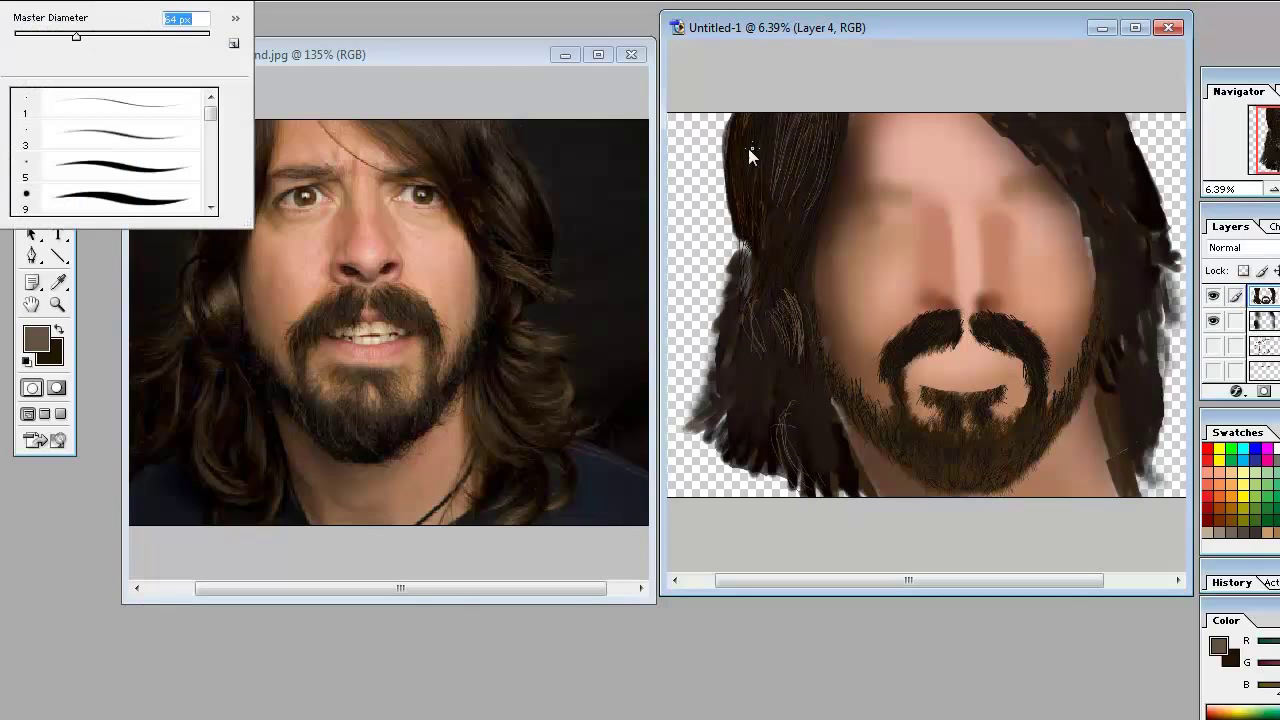
Step: Isolate the skin on Layer 3, sample a skin tone and extend the skin along the right cheek
{"action": "left_click", "coordinate": [1265, 364]}
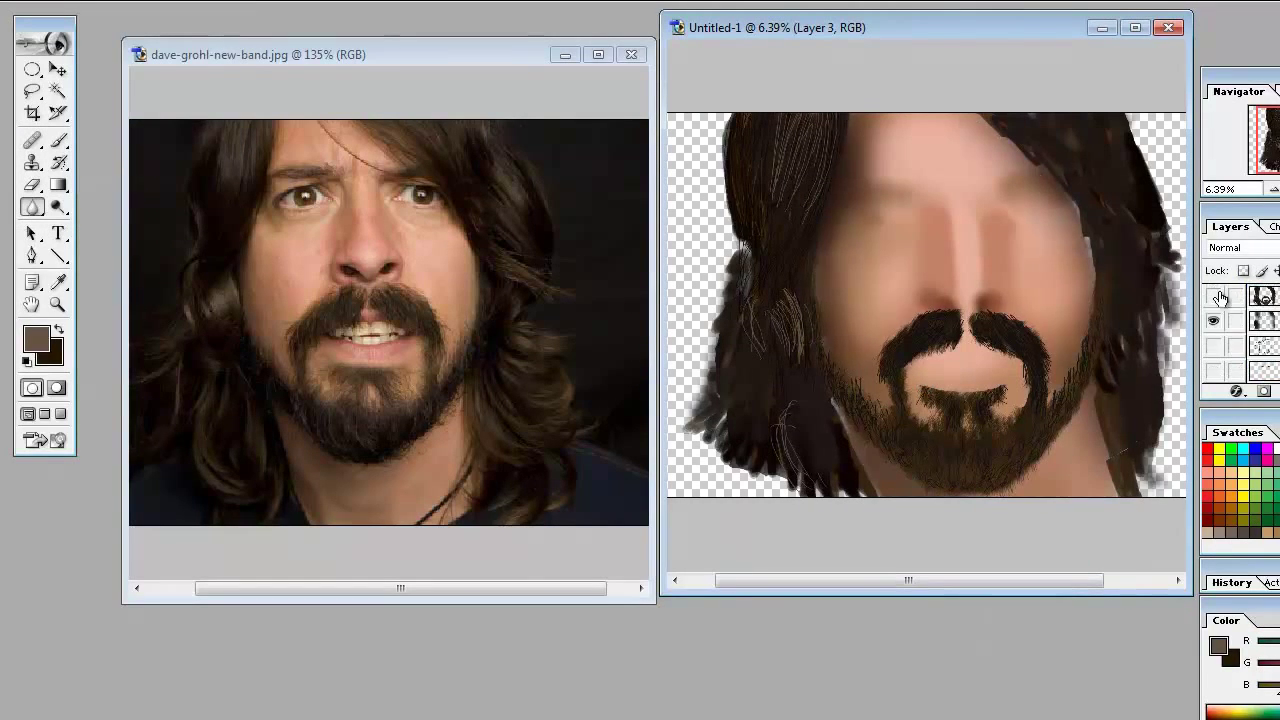
{"action": "left_click", "coordinate": [1213, 364], "text": "alt"}
{"action": "key", "text": "i"}
{"action": "key", "text": "b"}
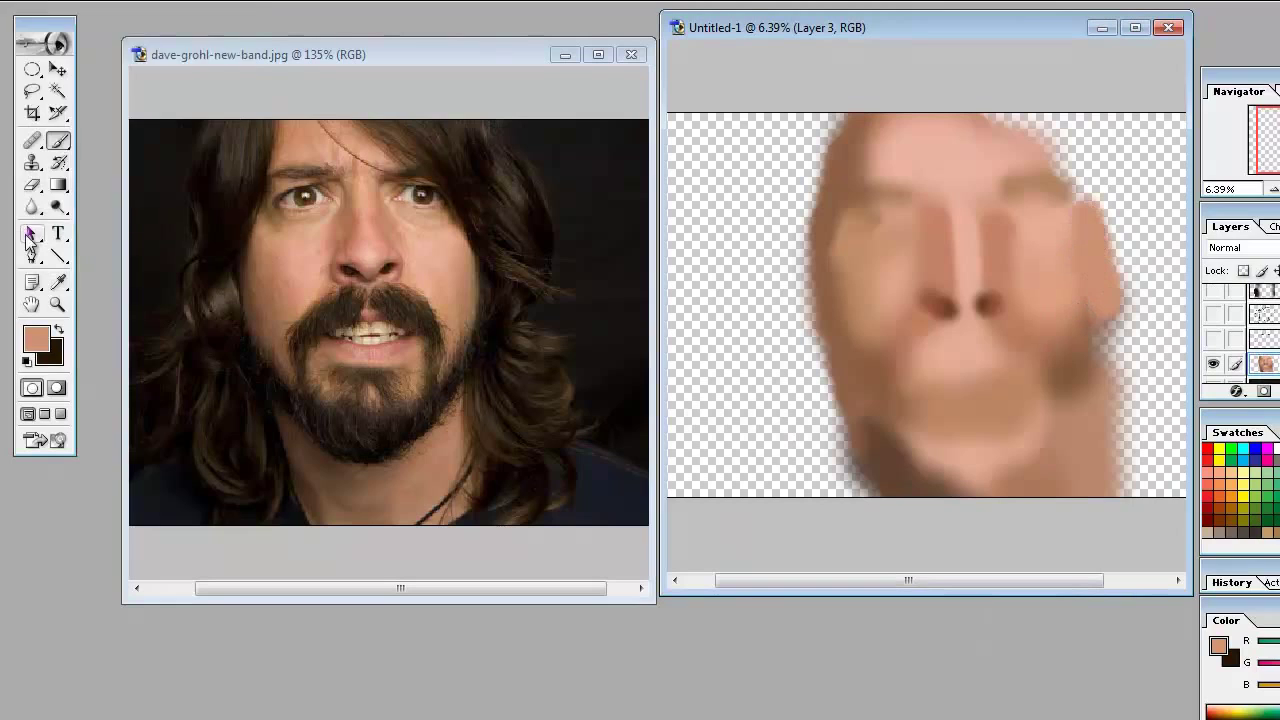
{"action": "left_click", "coordinate": [1090, 320], "text": "alt"}
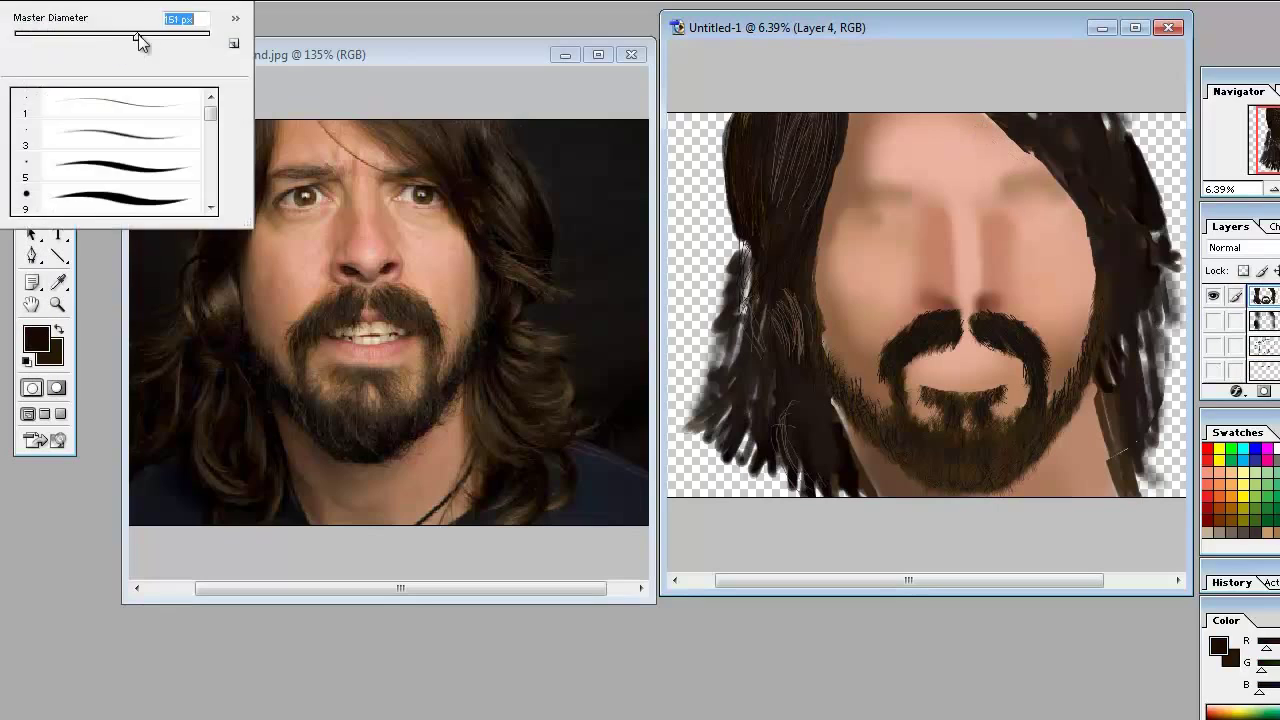
Step: Paint loose near-black hair strands along the outer edges of the hair on Layer 4 with a 151 px brush
{"action": "key", "text": "ctrl+minus"}
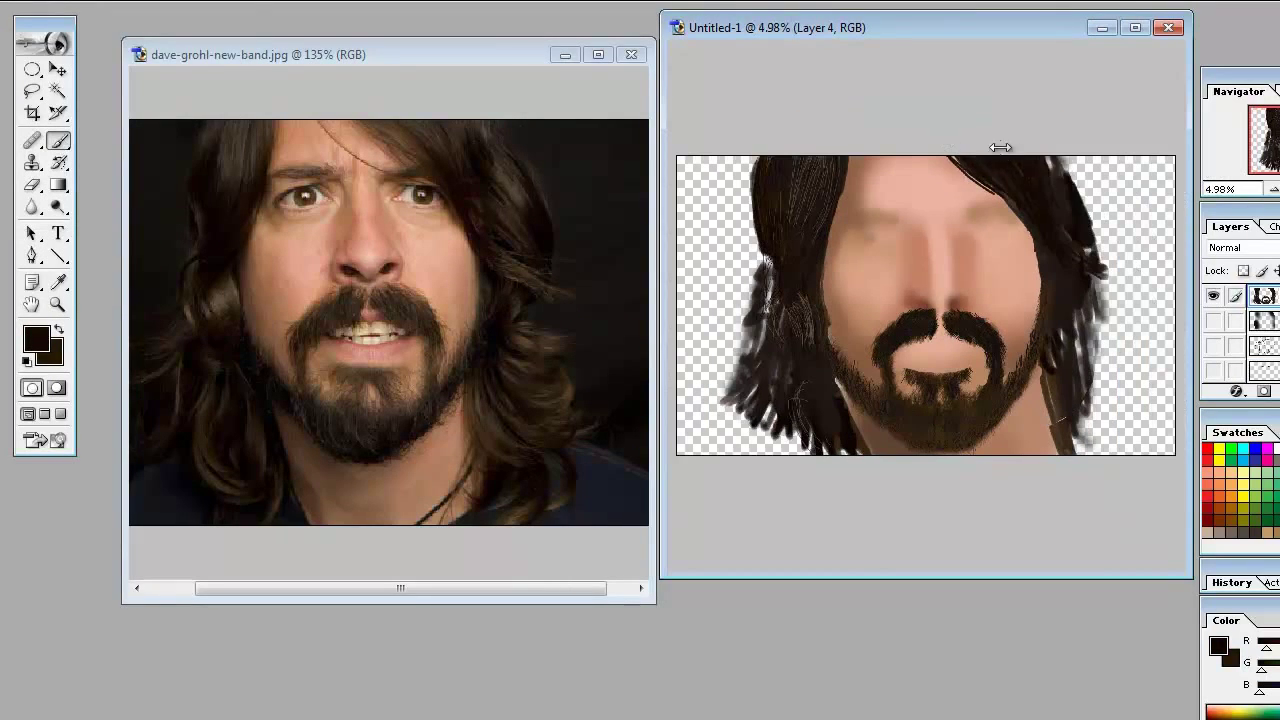
{"action": "mouse_move", "coordinate": [1068, 306]}
{"action": "left_mouse_down"}
{"action": "mouse_move", "coordinate": [1083, 453]}
{"action": "mouse_move", "coordinate": [1097, 276]}
{"action": "mouse_move", "coordinate": [1056, 187]}
{"action": "mouse_move", "coordinate": [816, 218]}
{"action": "mouse_move", "coordinate": [765, 141]}
{"action": "left_mouse_up"}
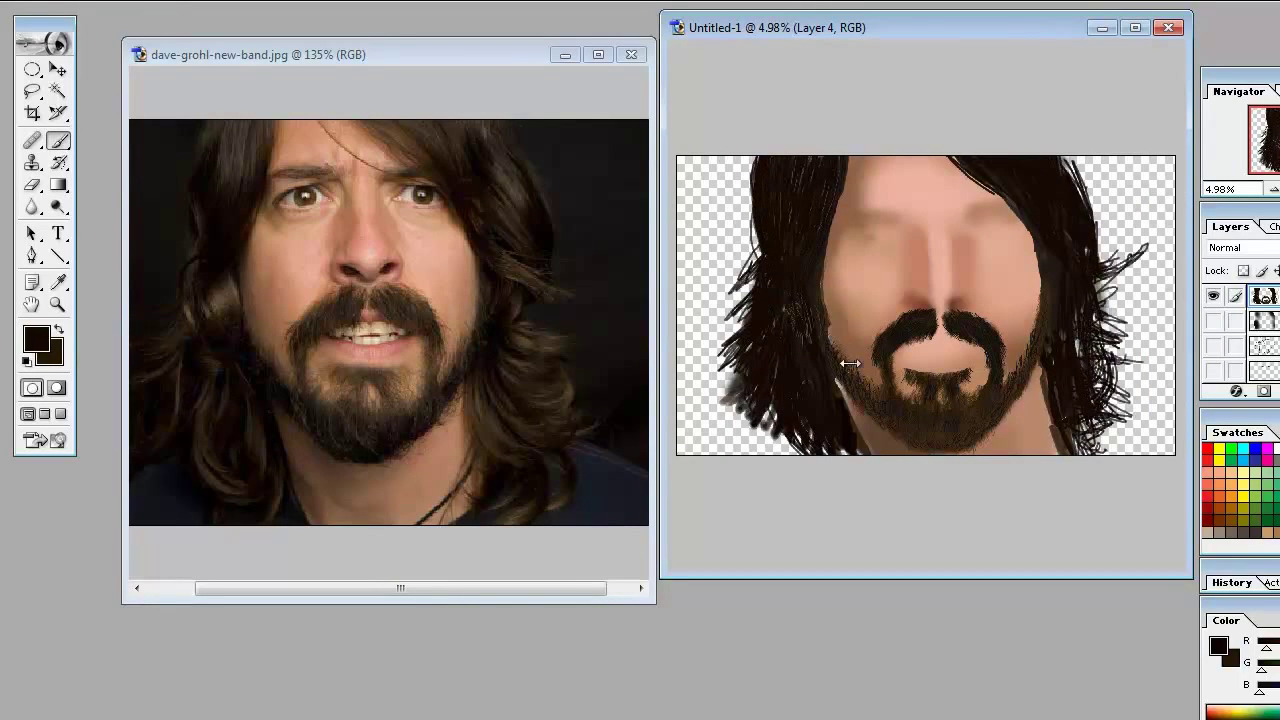
Step: Isolate the skin on Layer 3, sample brown tones and paint the shadowed neck beneath the jaw
{"action": "left_click", "coordinate": [1262, 346]}
{"action": "left_click", "coordinate": [1213, 346], "text": "alt"}
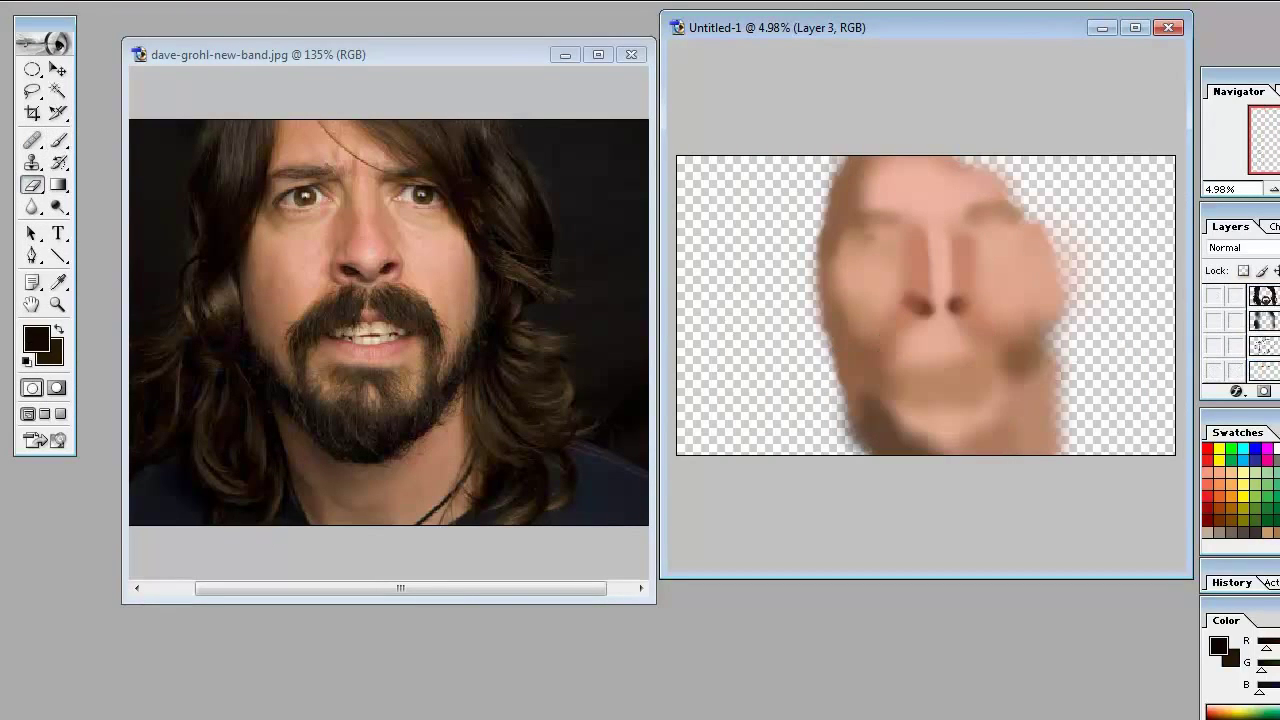
{"action": "left_click", "coordinate": [1040, 380], "text": "alt"}
{"action": "right_click", "coordinate": [210, 55]}
{"action": "key", "text": "Return"}
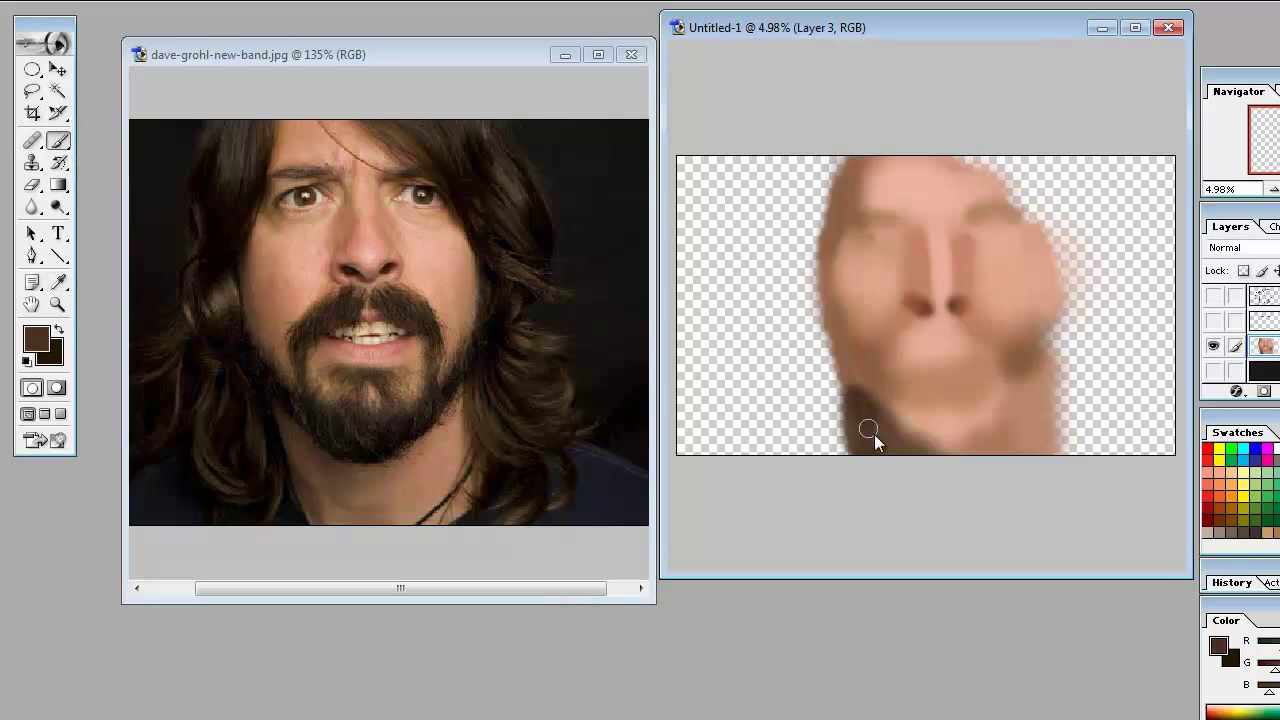
{"action": "right_click", "coordinate": [874, 434]}
{"action": "key", "text": "Return"}
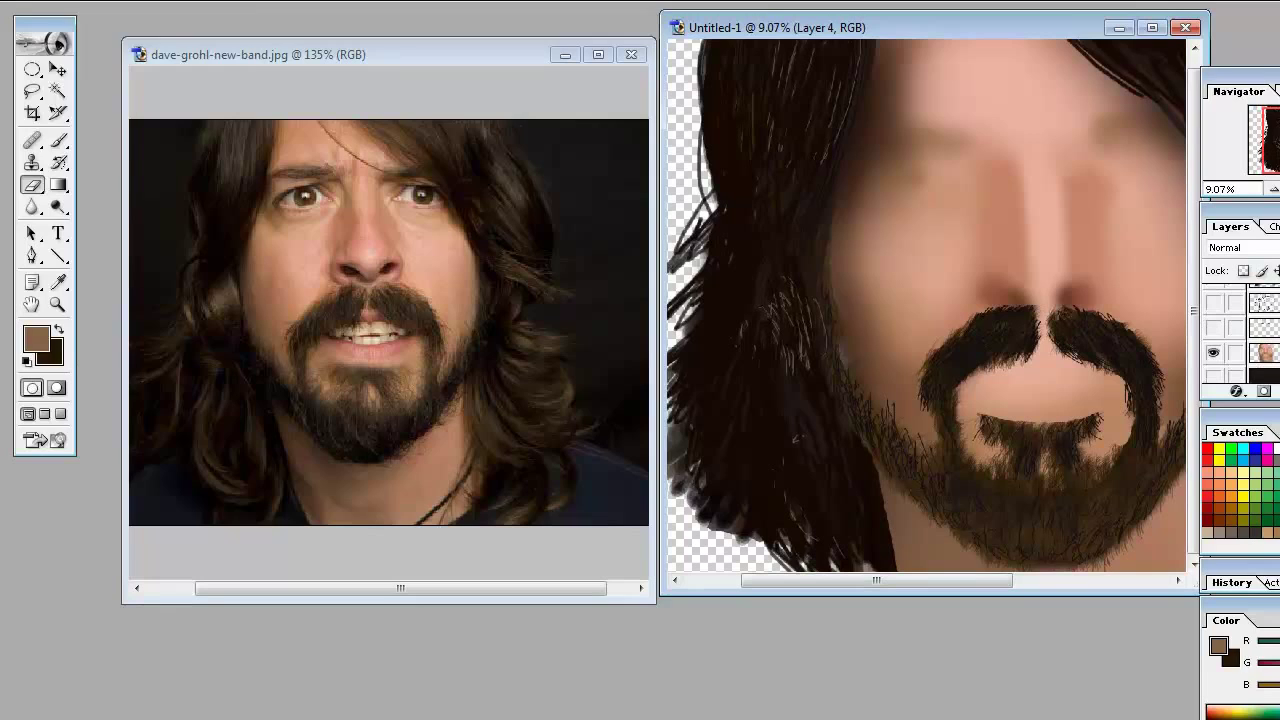
Step: Set the foreground colour to near-black and paint more loose strands along the hair's outer edges on Layer 4
{"action": "key", "text": "x"}
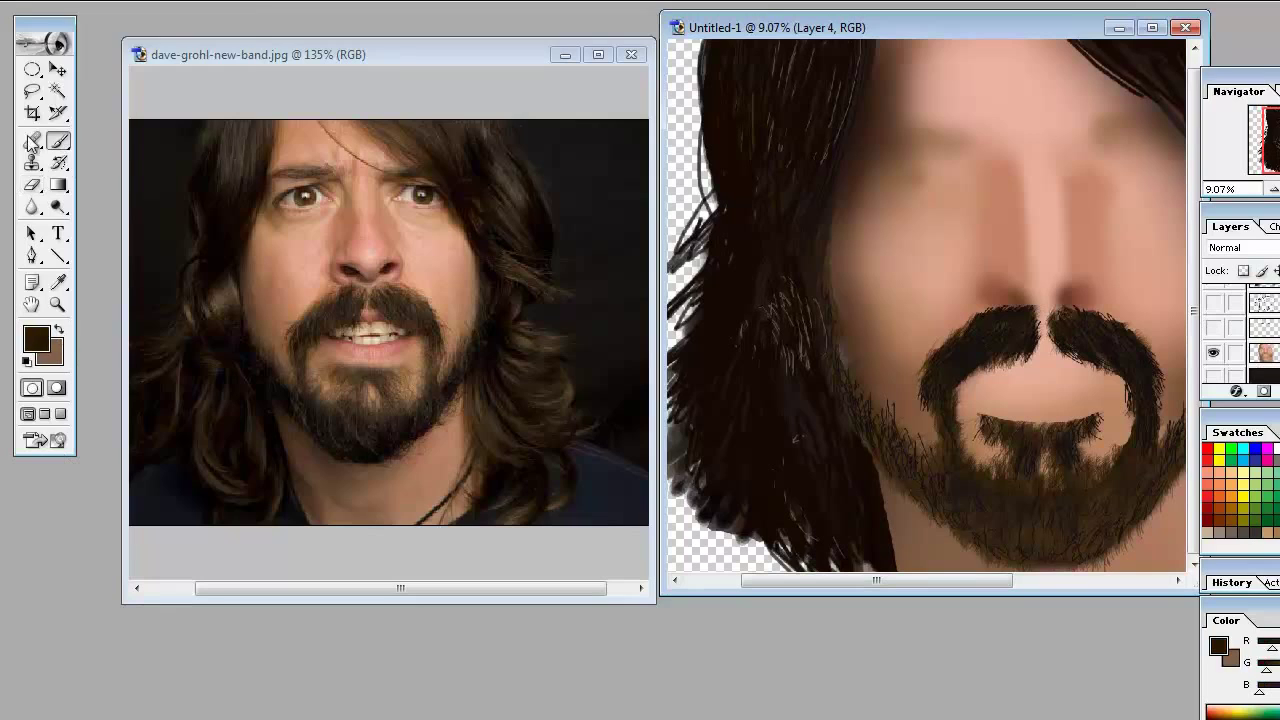
{"action": "left_click", "coordinate": [36, 339]}
{"action": "key", "text": "Return"}
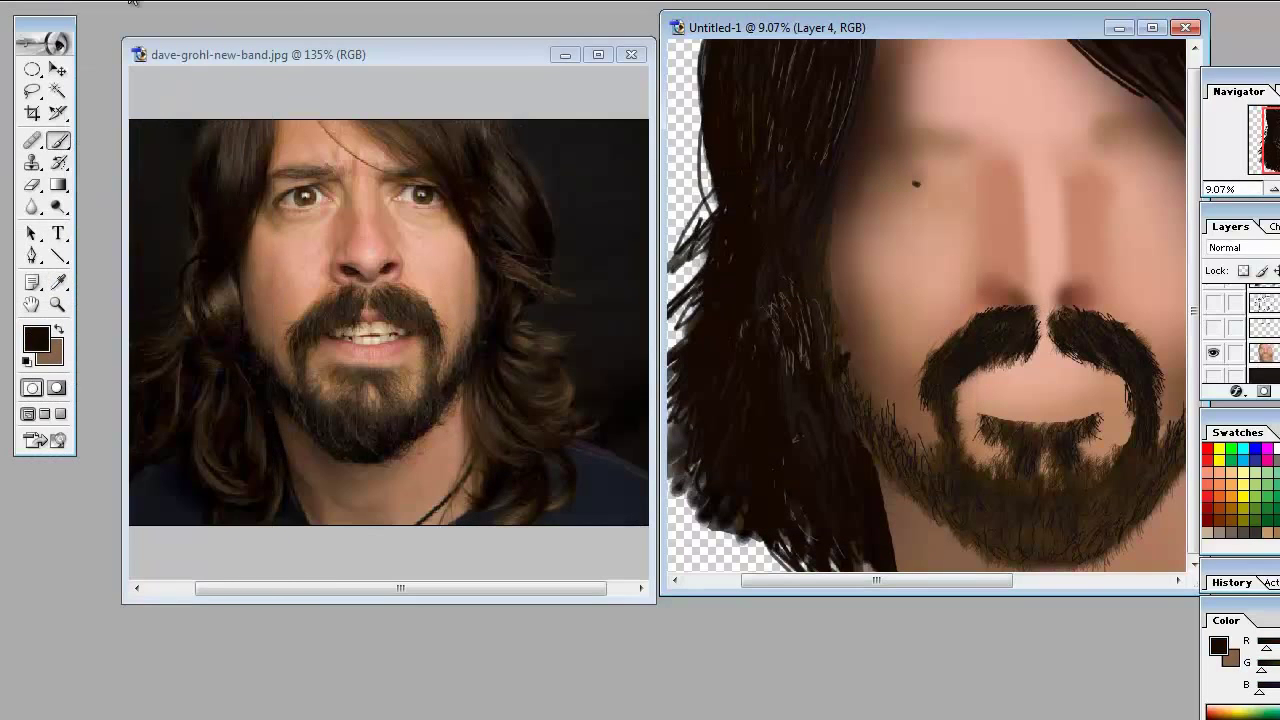
{"action": "key", "text": "ctrl+minus"}
{"action": "key", "text": "e"}
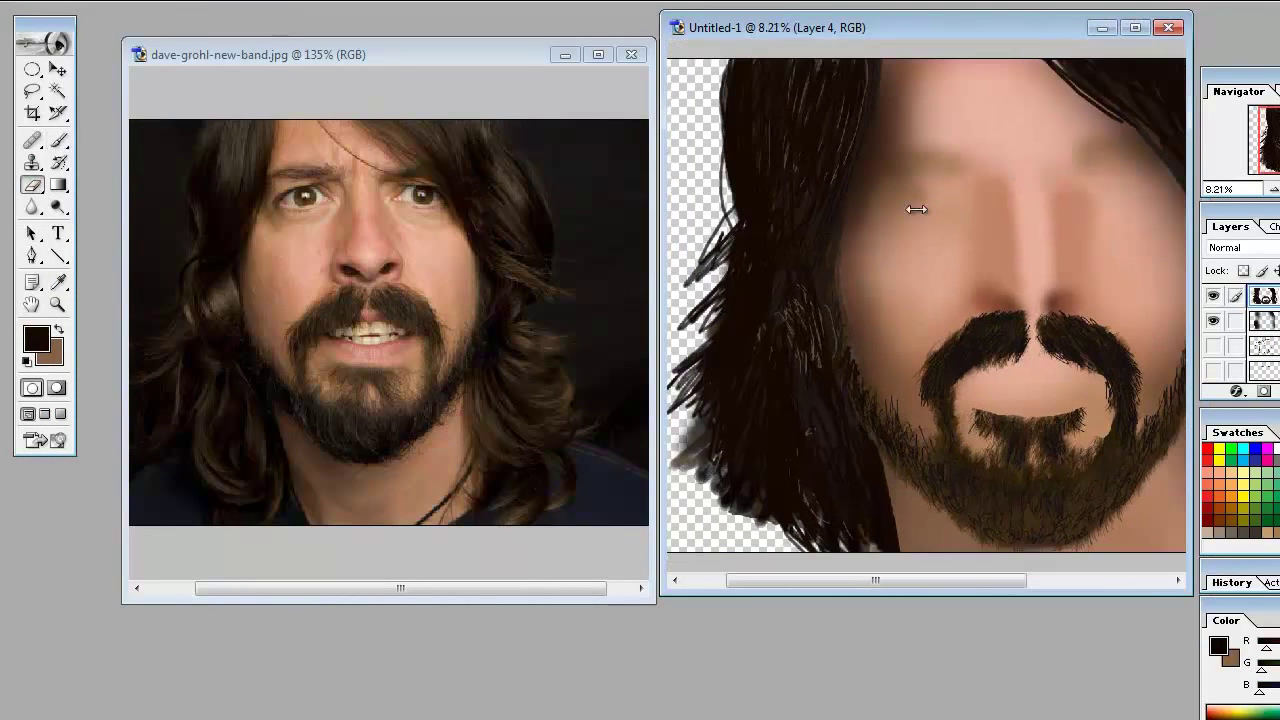
{"action": "left_click_drag", "start_coordinate": [1148, 455], "coordinate": [983, 453]}
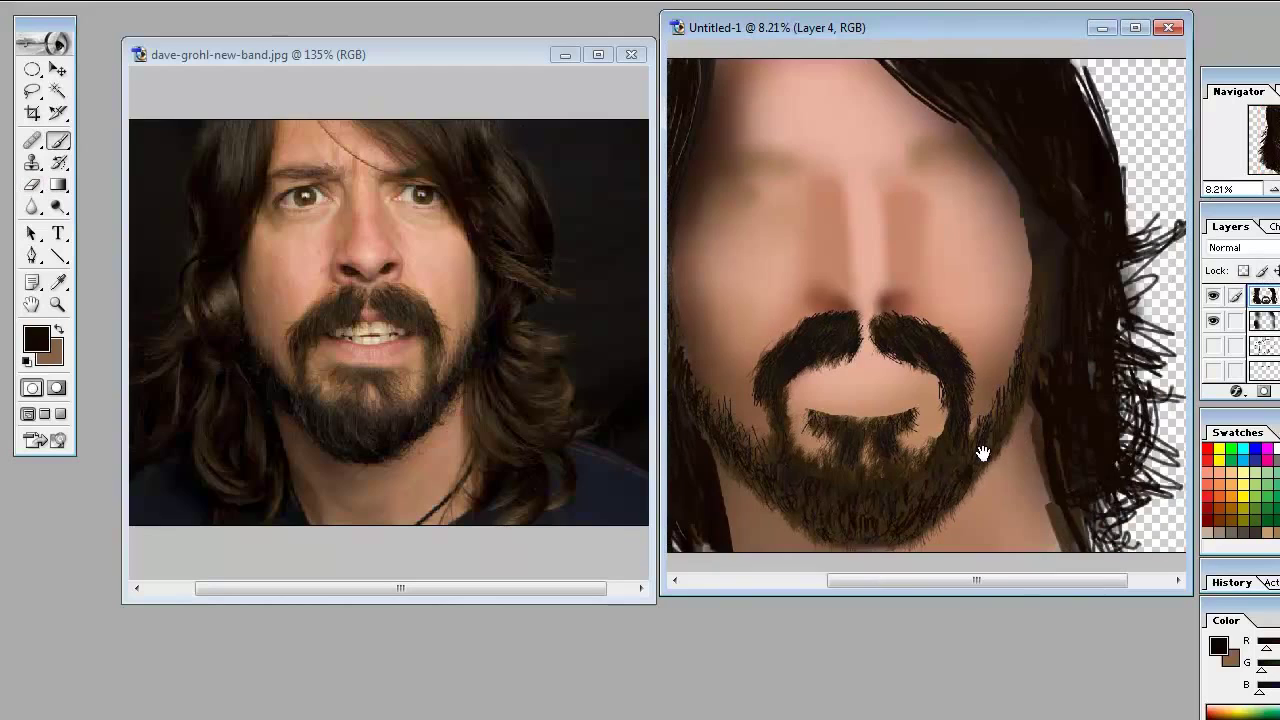
{"action": "key", "text": "ctrl+minus"}
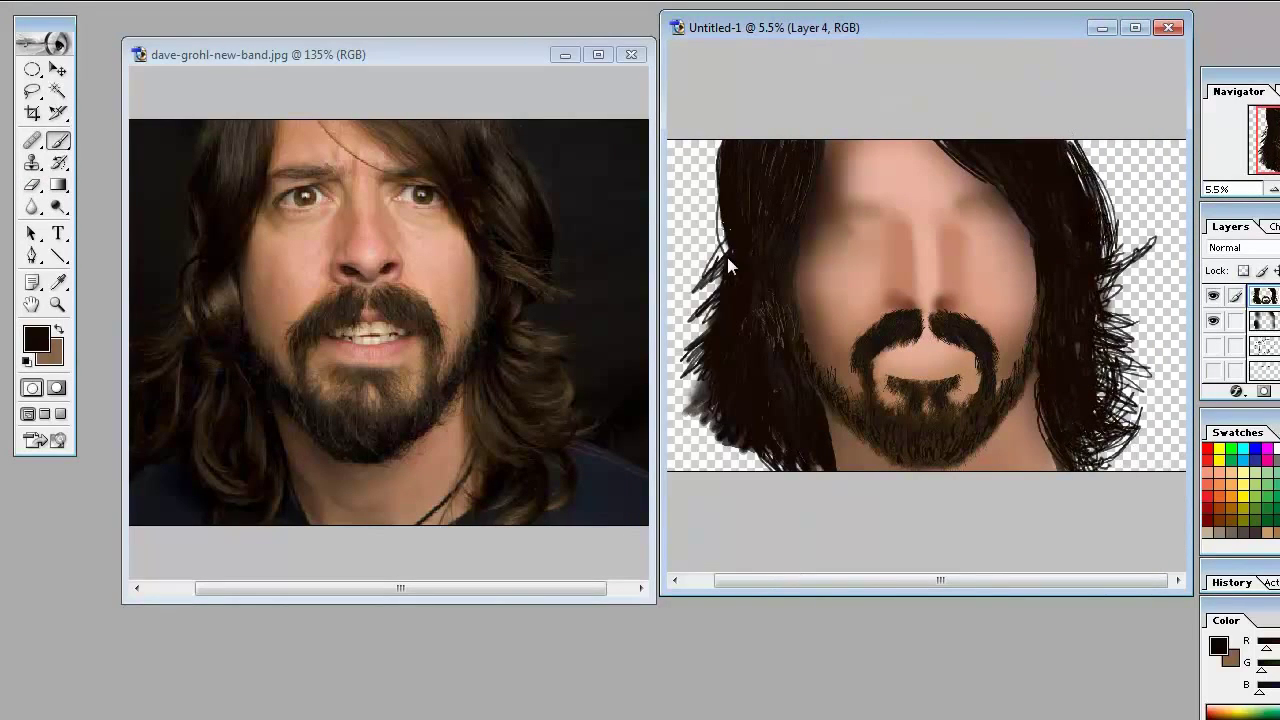
Step: Isolate Layer 3, sample a navy tone and paint the shirt across both shoulders
{"action": "left_click", "coordinate": [1265, 345]}
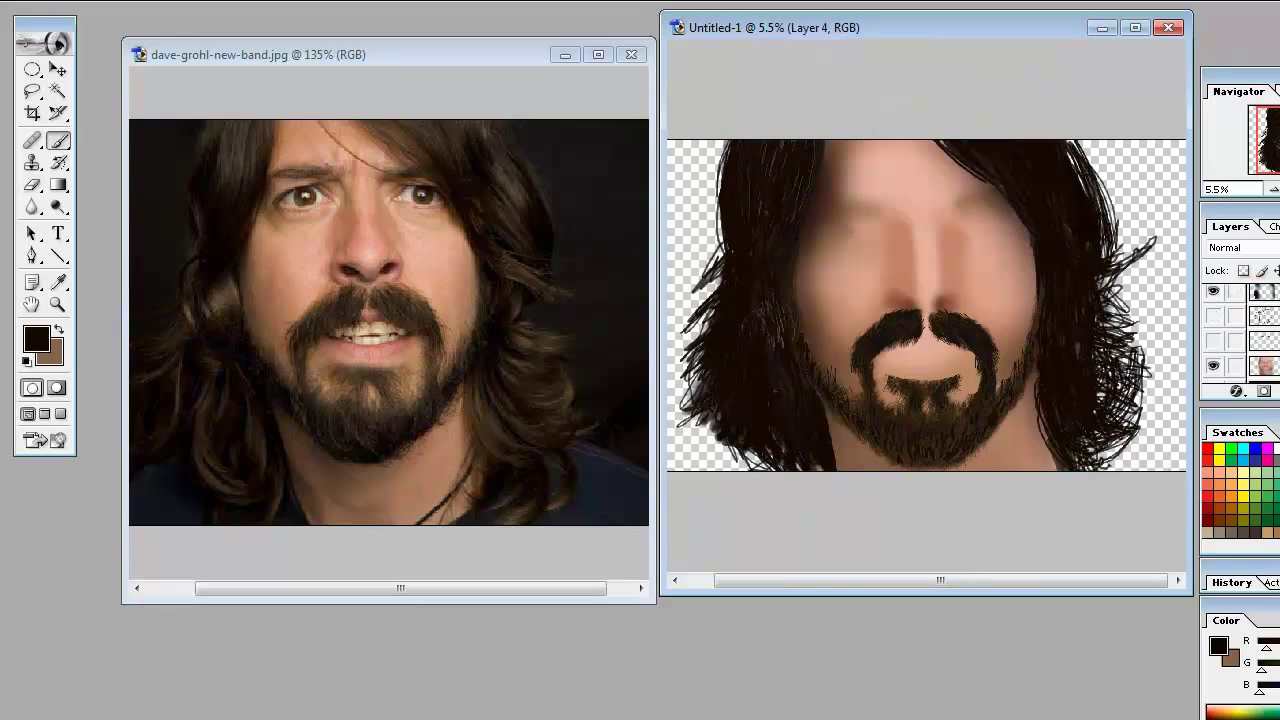
{"action": "left_click", "coordinate": [1213, 345], "text": "alt"}
{"action": "key", "text": "i"}
{"action": "key", "text": "b"}
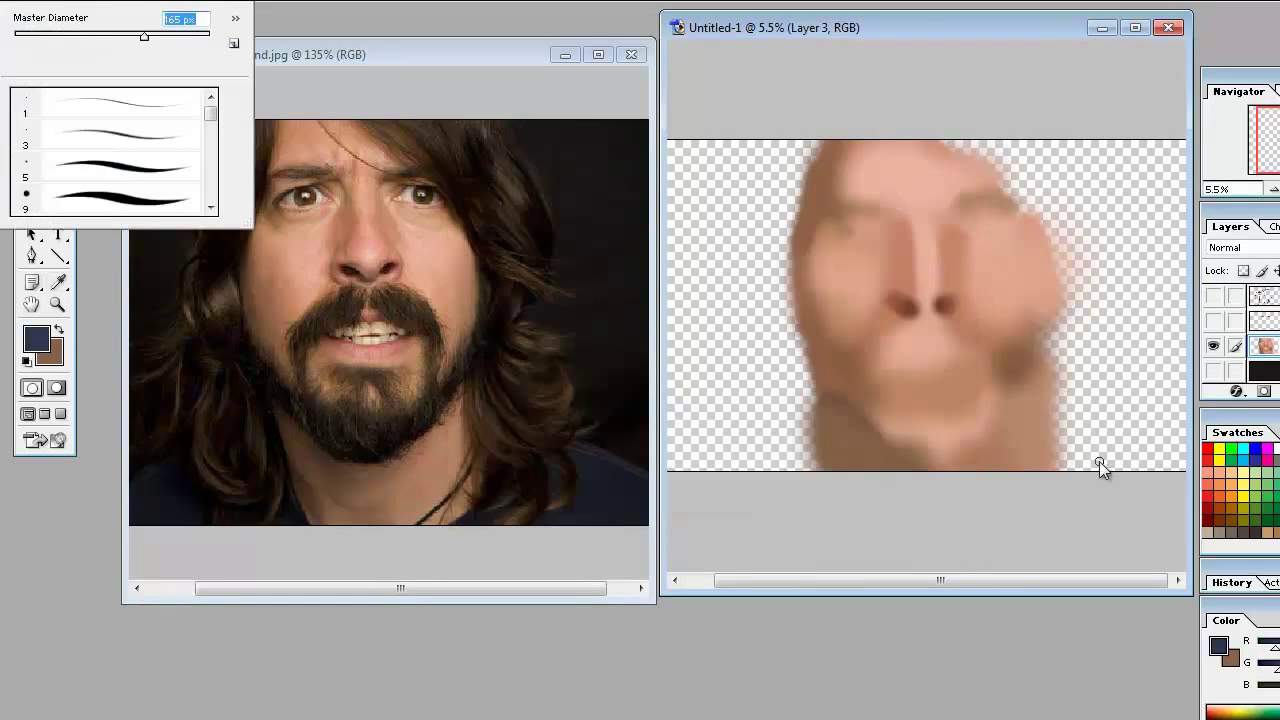
{"action": "mouse_move", "coordinate": [1100, 418]}
{"action": "left_mouse_down"}
{"action": "mouse_move", "coordinate": [1122, 439]}
{"action": "mouse_move", "coordinate": [1170, 465]}
{"action": "left_mouse_up"}
{"action": "key", "text": "ctrl+minus"}
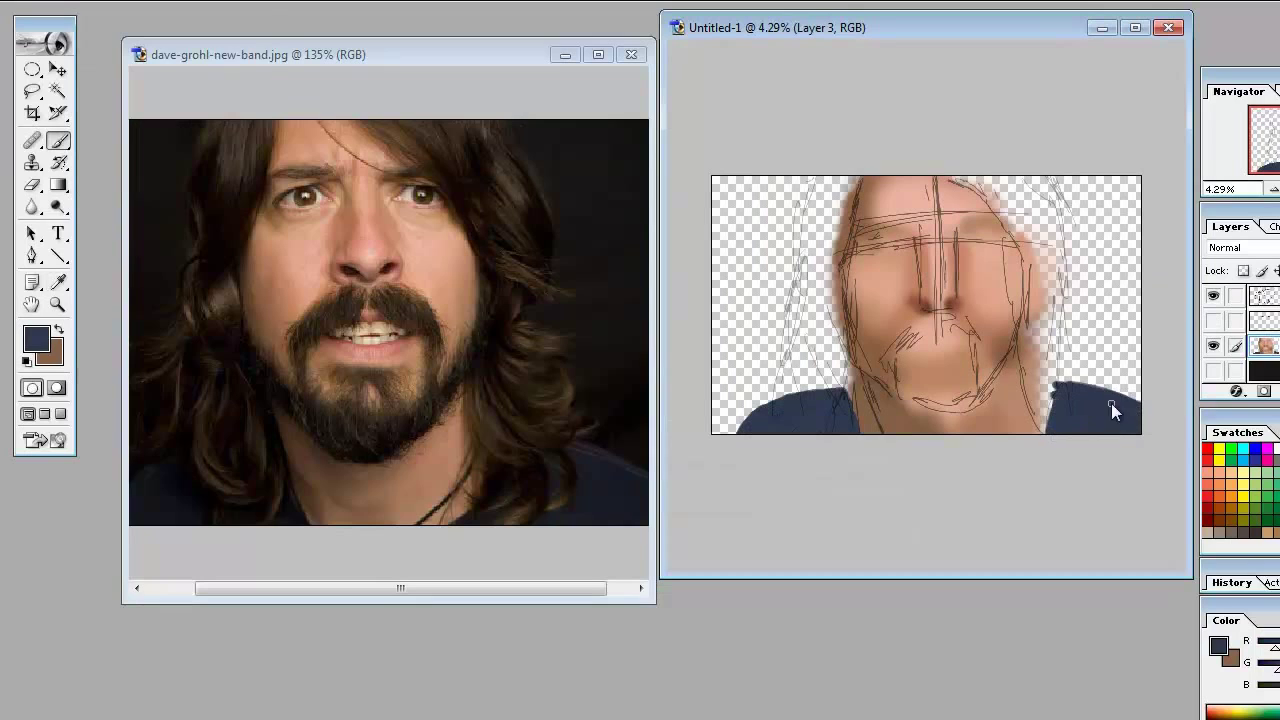
Step: Try to outline the painted brown eyes in near-black and trim the outlines with the Eraser
{"action": "left_click", "coordinate": [121, 10]}
{"action": "key", "text": "Return"}
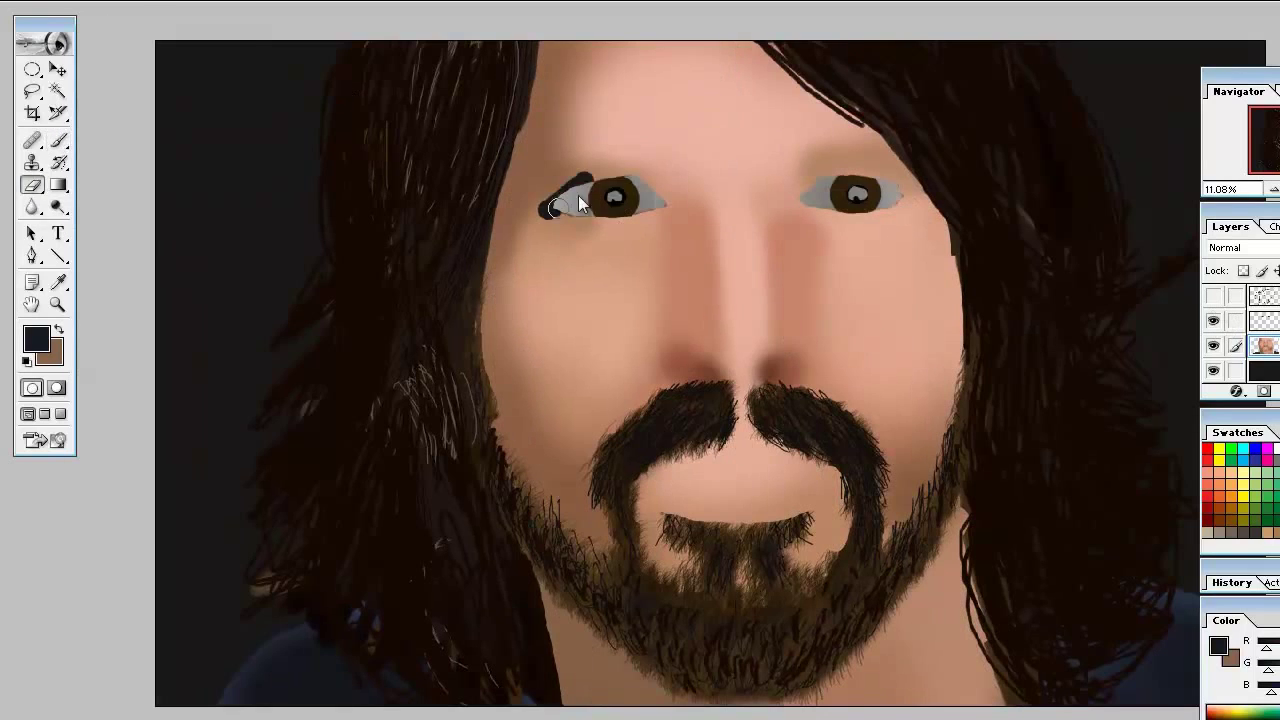
{"action": "left_click_drag", "start_coordinate": [578, 200], "coordinate": [900, 195]}
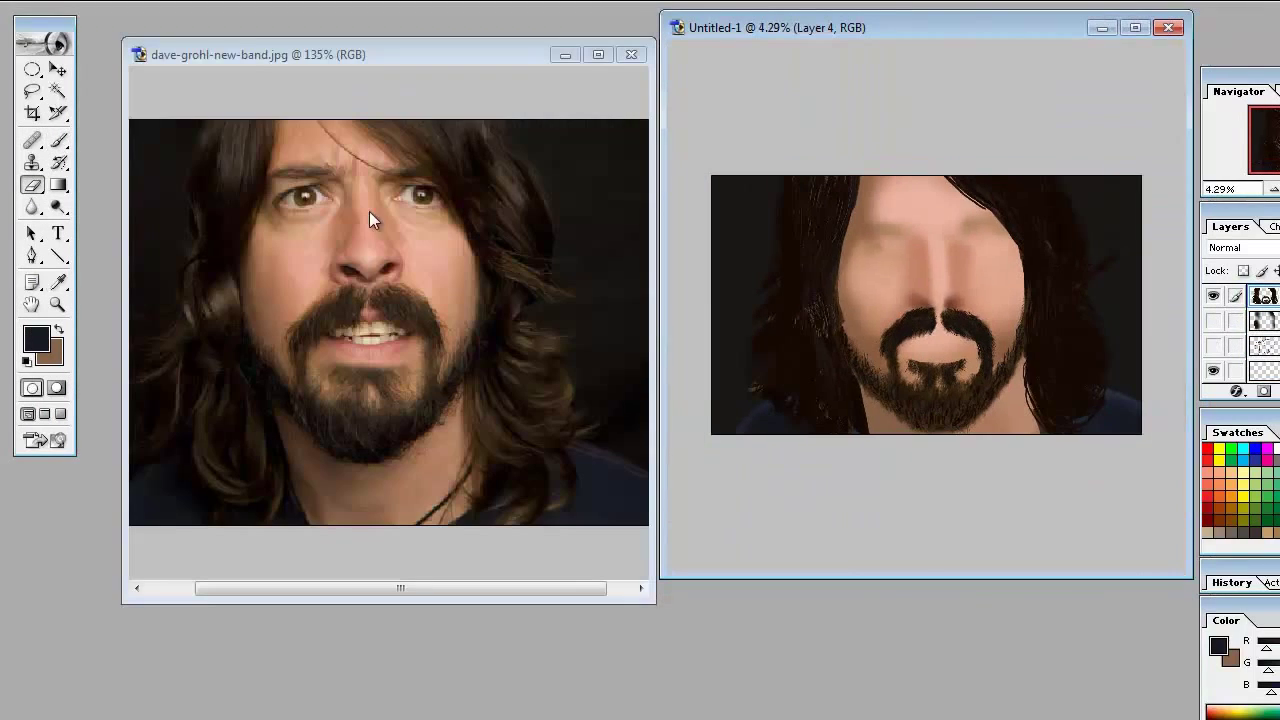
Step: Sample a tone from the reference photo and paint grey-brown highlight strands through both sides of the hair on Layer 4
{"action": "left_click", "coordinate": [369, 211], "text": "alt"}
{"action": "right_click", "coordinate": [88, 160]}
{"action": "left_click", "coordinate": [88, 160]}
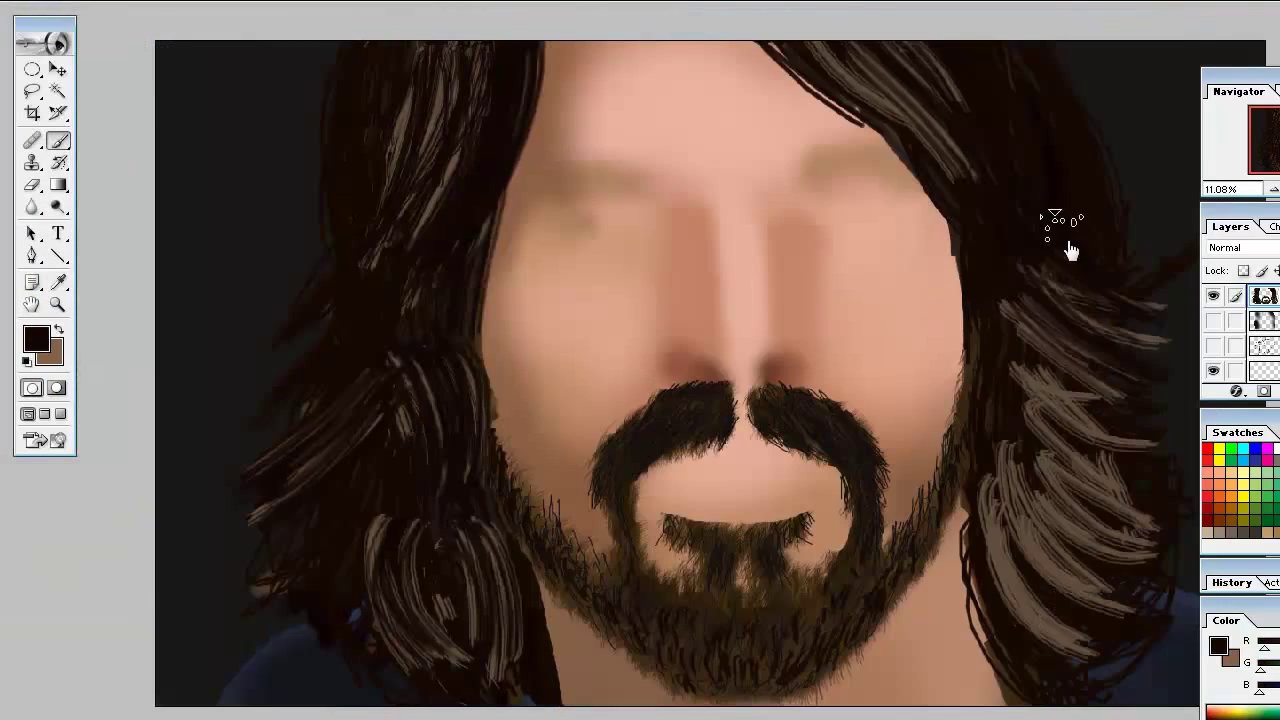
Step: Break up the grey-brown hair highlights with near-black strokes on both sides of the face
{"action": "mouse_move", "coordinate": [1071, 249]}
{"action": "left_mouse_down"}
{"action": "mouse_move", "coordinate": [1018, 500]}
{"action": "mouse_move", "coordinate": [1060, 640]}
{"action": "left_mouse_up"}
{"action": "left_click_drag", "start_coordinate": [930, 68], "coordinate": [820, 140]}
{"action": "left_click_drag", "start_coordinate": [500, 518], "coordinate": [470, 675]}
{"action": "left_click_drag", "start_coordinate": [425, 520], "coordinate": [385, 668]}
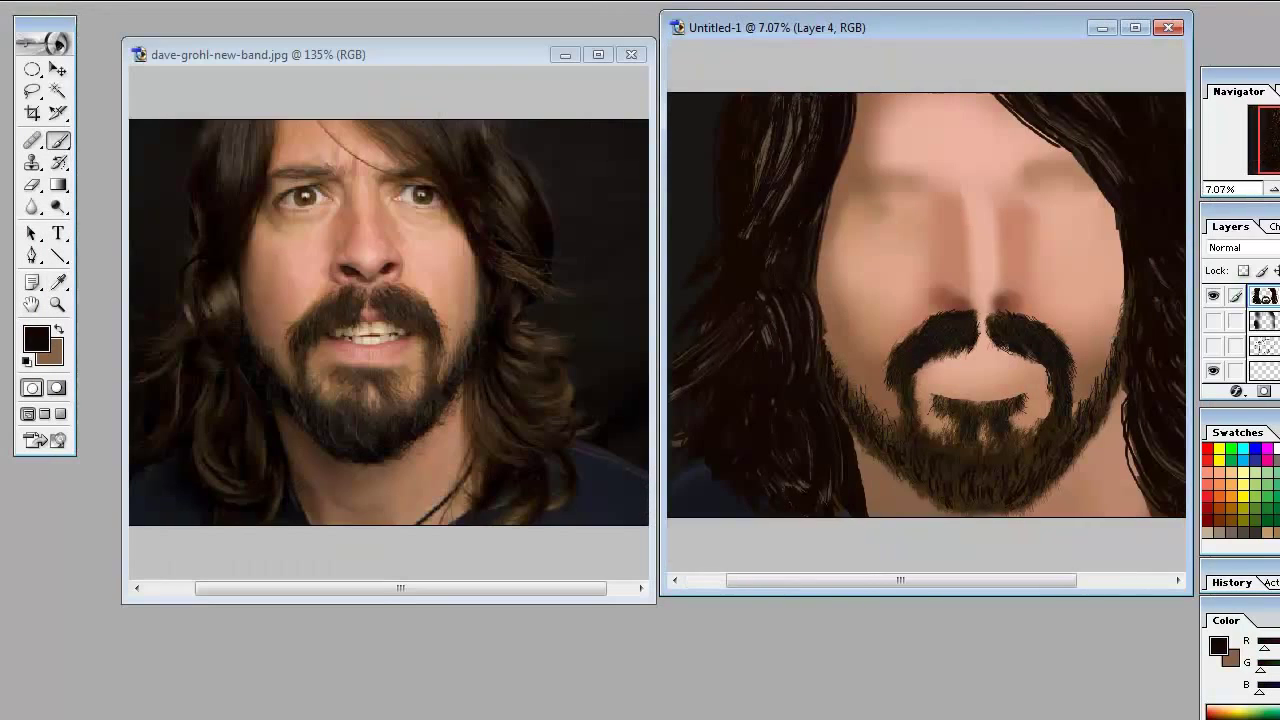
Step: Sample a dark brown and paint strands over the upper part of the portrait's right-hand hair with the 19 px bristle brush tip
{"action": "key", "text": "x"}
{"action": "left_click", "coordinate": [1069, 197], "text": "alt"}
{"action": "right_click", "coordinate": [160, 14]}
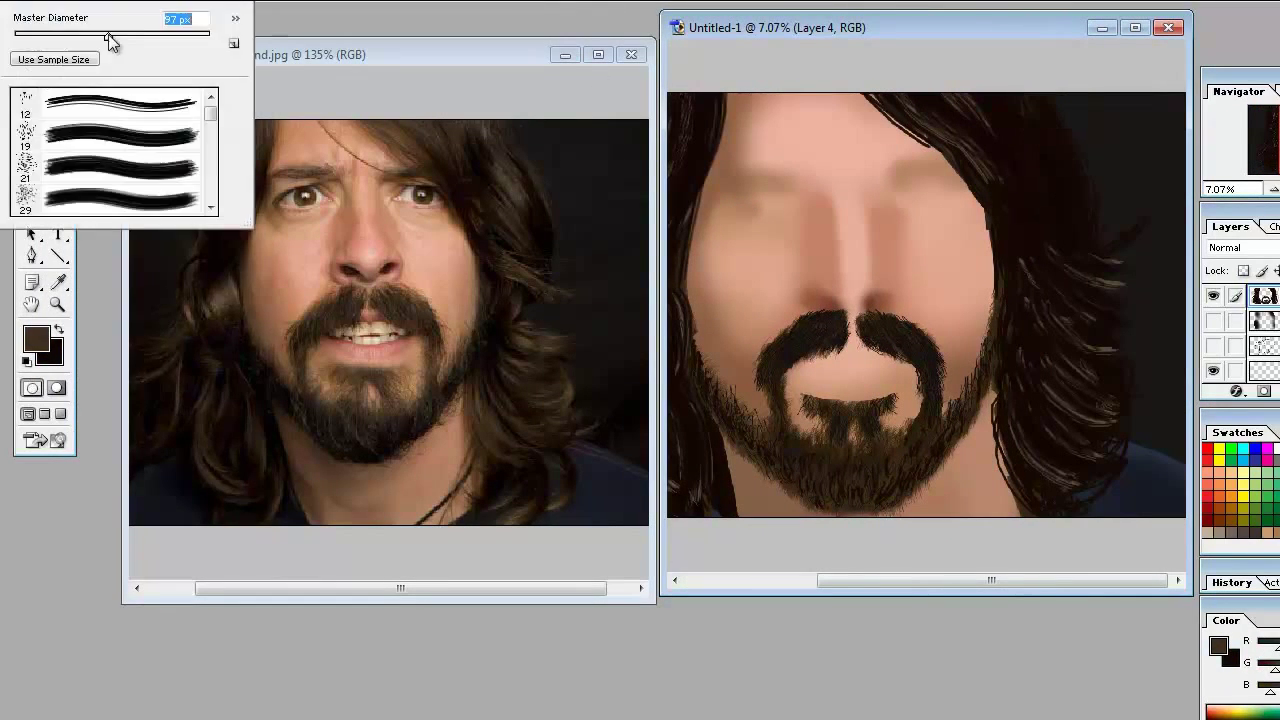
{"action": "key", "text": "Return"}
{"action": "left_click", "coordinate": [160, 14]}
{"action": "key", "text": "Return"}
{"action": "left_click", "coordinate": [255, 17]}
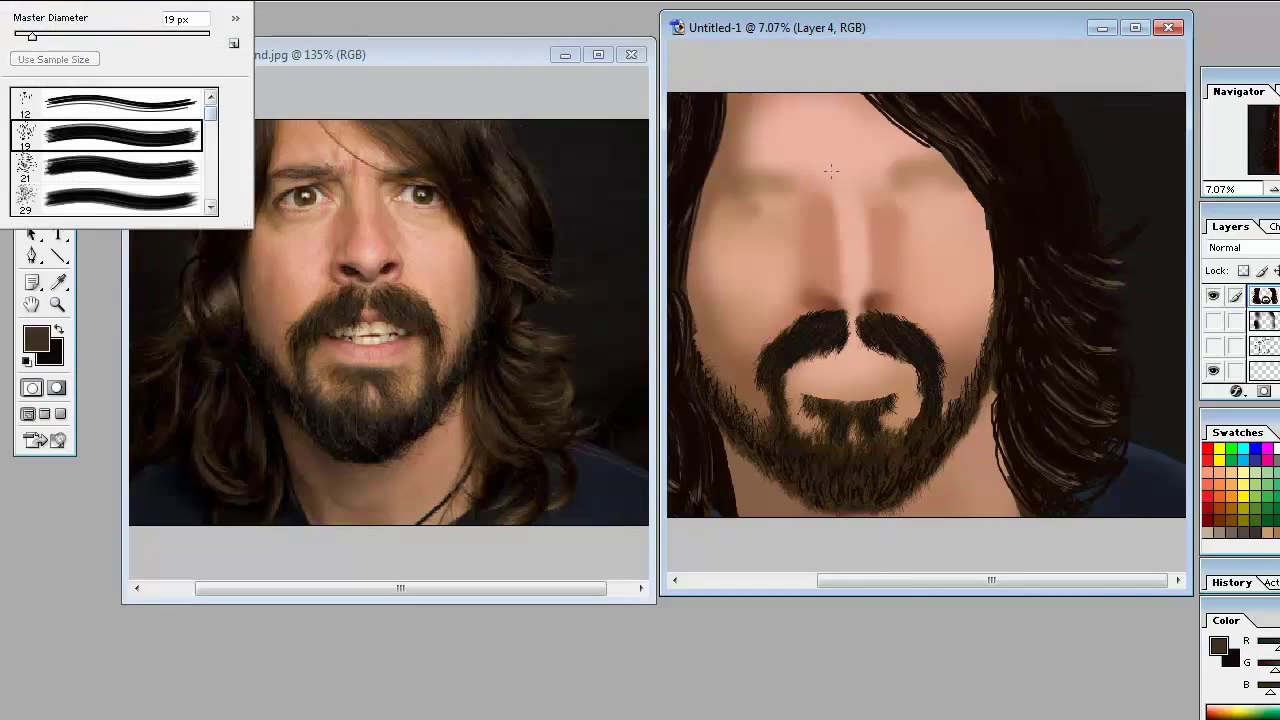
{"action": "key", "text": "Return"}
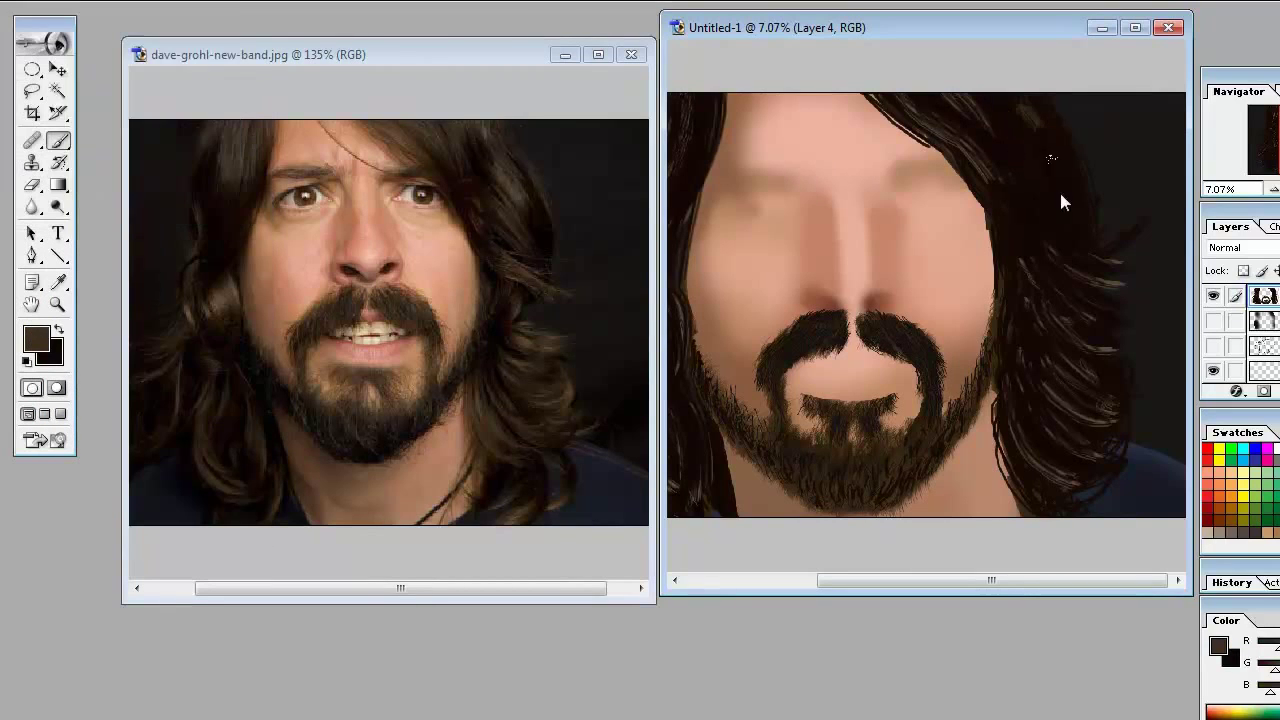
{"action": "left_click_drag", "start_coordinate": [1015, 122], "coordinate": [1040, 195]}
{"action": "mouse_move", "coordinate": [945, 120]}
{"action": "left_mouse_down"}
{"action": "mouse_move", "coordinate": [1015, 190]}
{"action": "mouse_move", "coordinate": [937, 134]}
{"action": "mouse_move", "coordinate": [1100, 249]}
{"action": "left_mouse_up"}
Step: Paint near-black strokes across the top of the portrait's right-hand hair
{"action": "key", "text": "b"}
{"action": "key", "text": "x"}
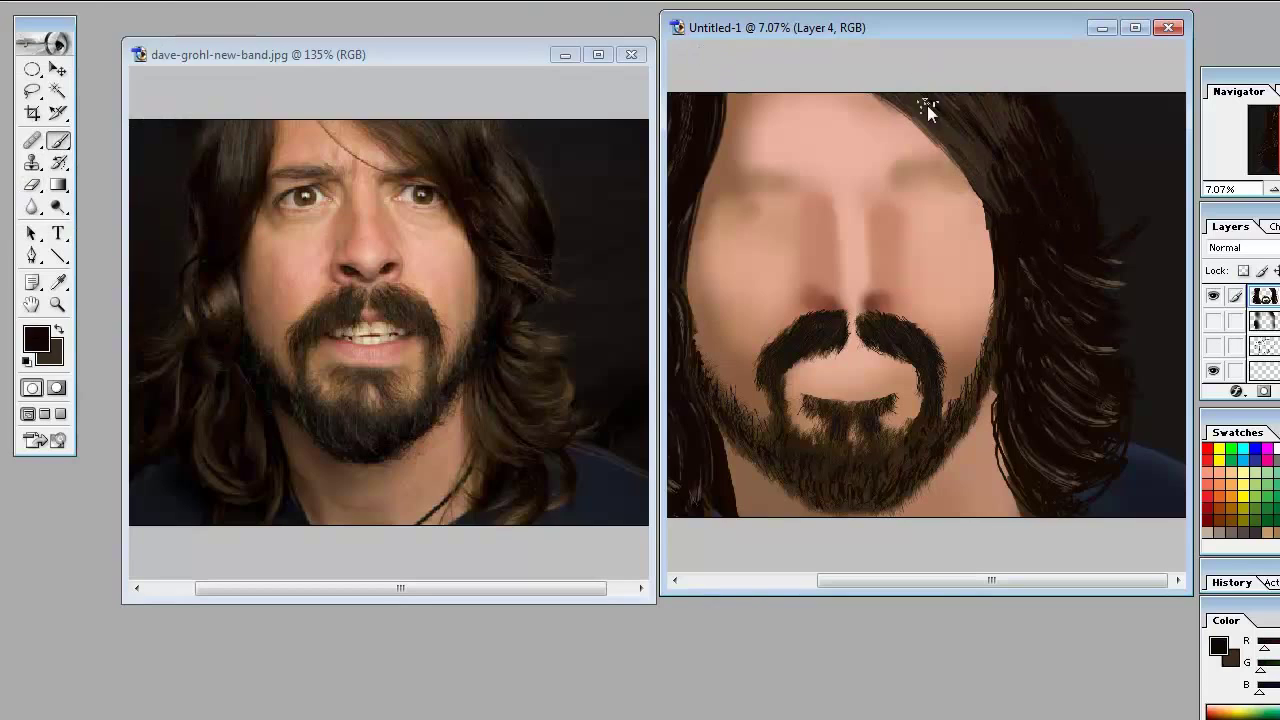
{"action": "left_click_drag", "start_coordinate": [928, 110], "coordinate": [1053, 112]}
Step: Paint dark brown strands through the portrait's left-hand hair, from the top to the curls beside the jaw
{"action": "key", "text": "x"}
{"action": "left_click_drag", "start_coordinate": [820, 270], "coordinate": [760, 172]}
{"action": "left_click_drag", "start_coordinate": [745, 222], "coordinate": [738, 95]}
{"action": "left_click_drag", "start_coordinate": [795, 288], "coordinate": [770, 270]}
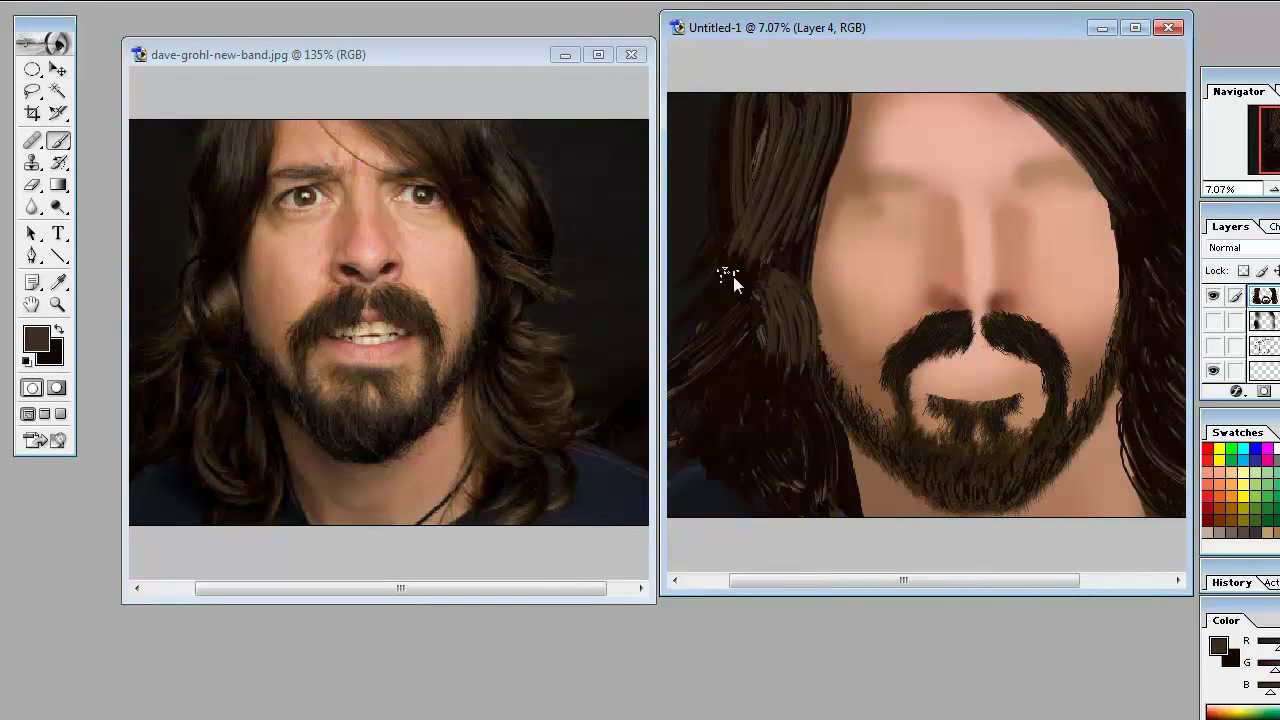
{"action": "key", "text": "ctrl+minus"}
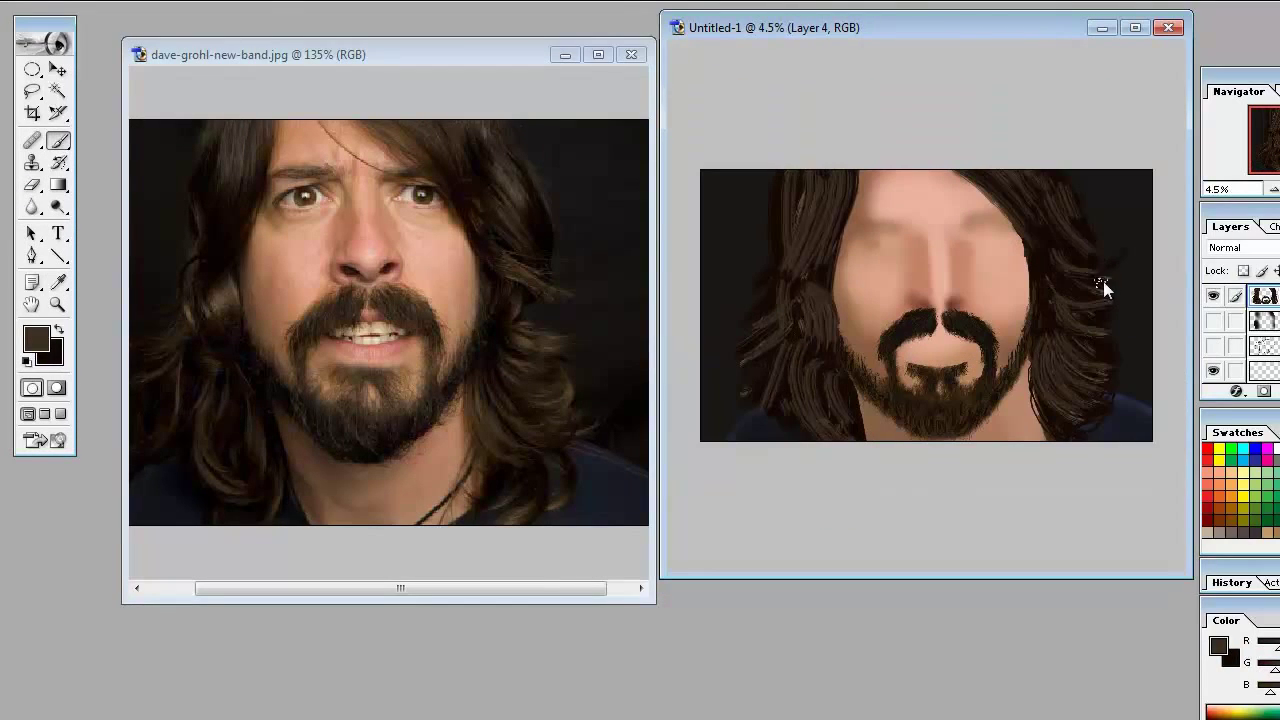
Step: Paint near-black strokes over the brown hair on both sides with the 12 px bristle tip enlarged to 120 px
{"action": "key", "text": "x"}
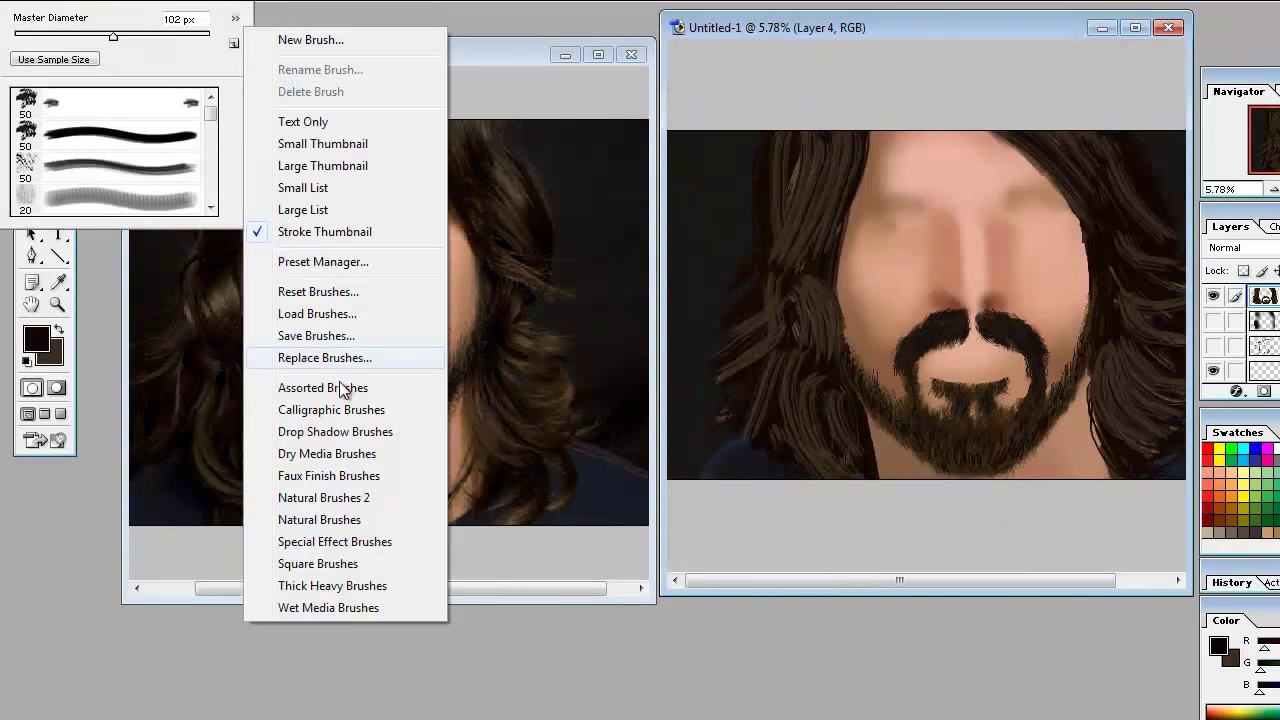
{"action": "key", "text": "Escape"}
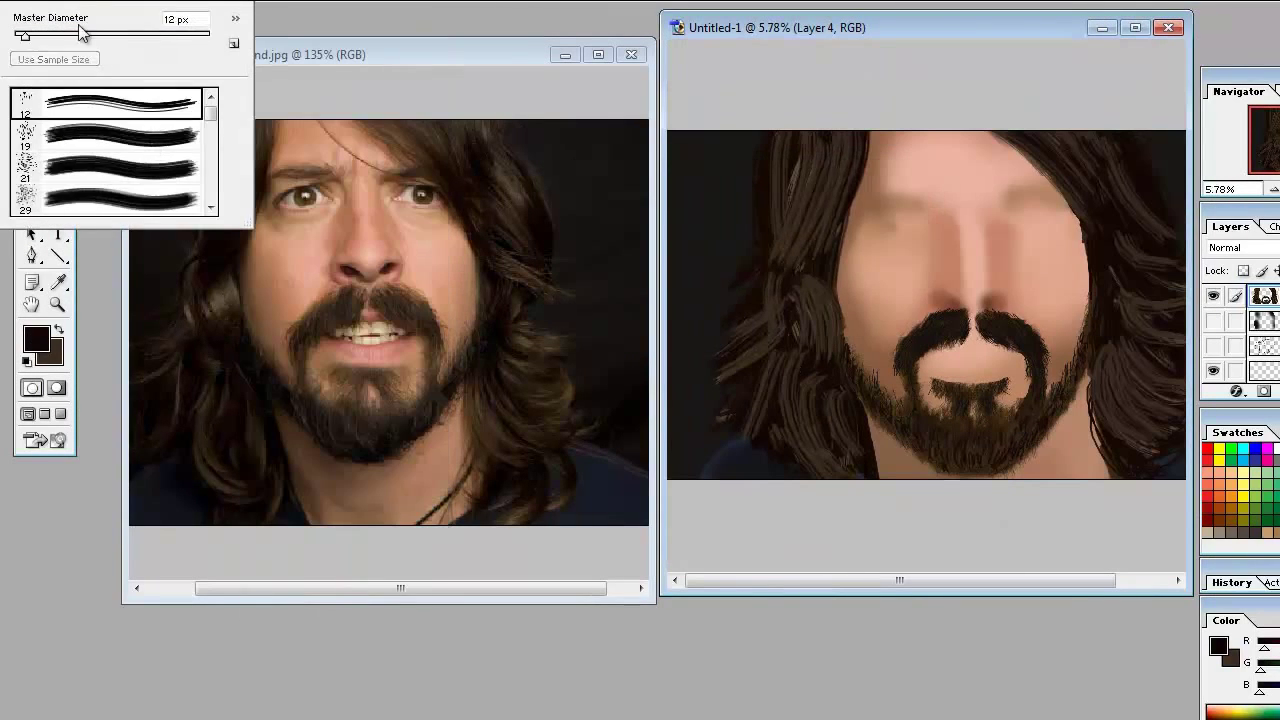
{"action": "key", "text": "Return"}
{"action": "left_click", "coordinate": [120, 37]}
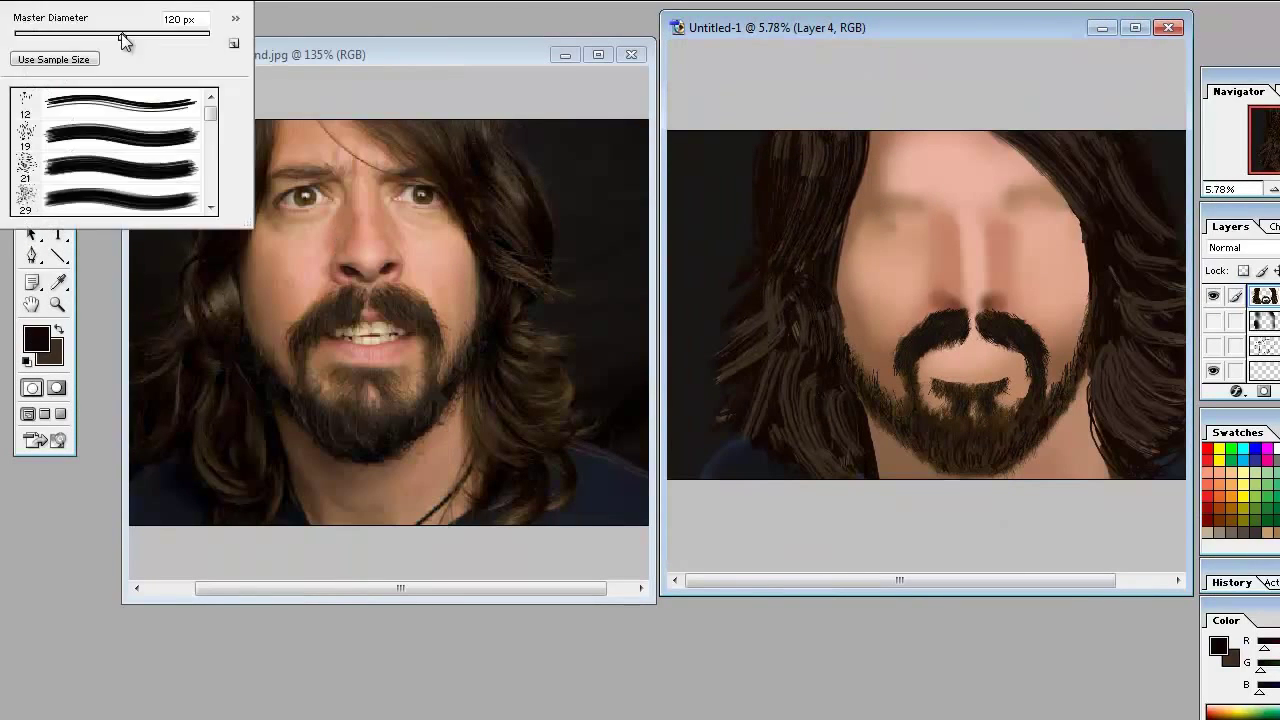
{"action": "key", "text": "Return"}
{"action": "left_click_drag", "start_coordinate": [803, 245], "coordinate": [743, 245]}
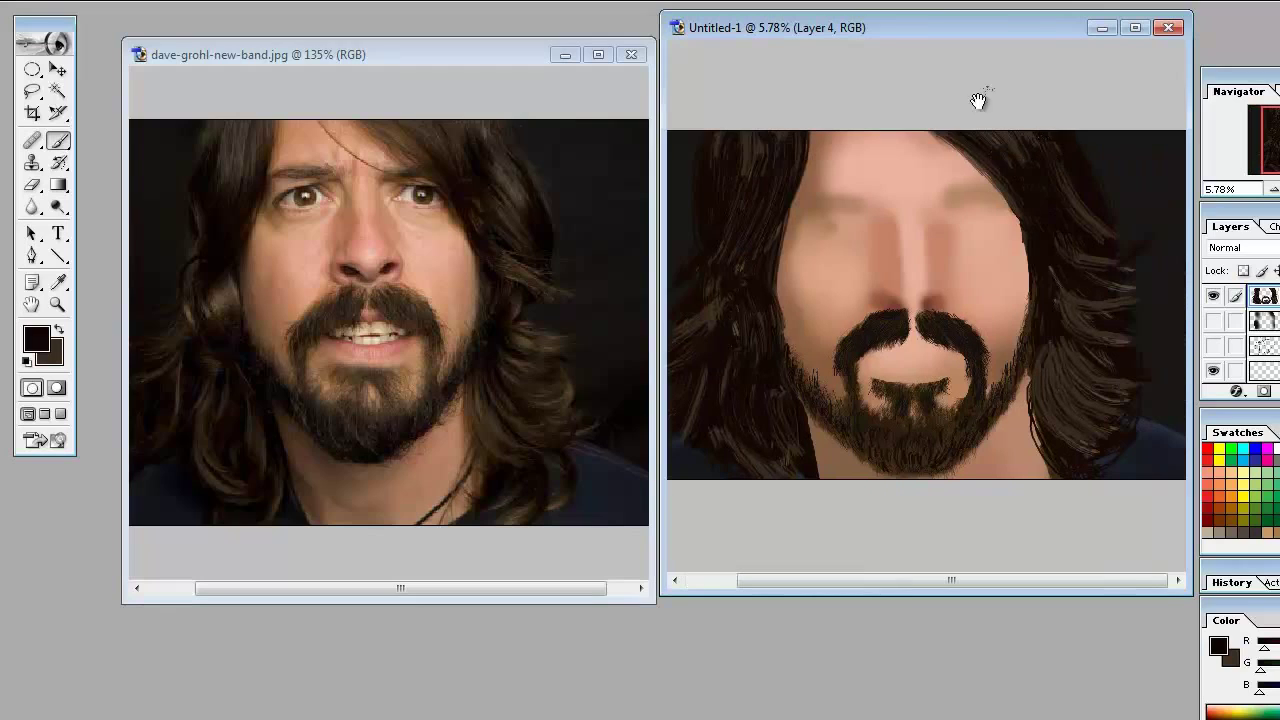
{"action": "left_click_drag", "start_coordinate": [1060, 332], "coordinate": [1042, 442]}
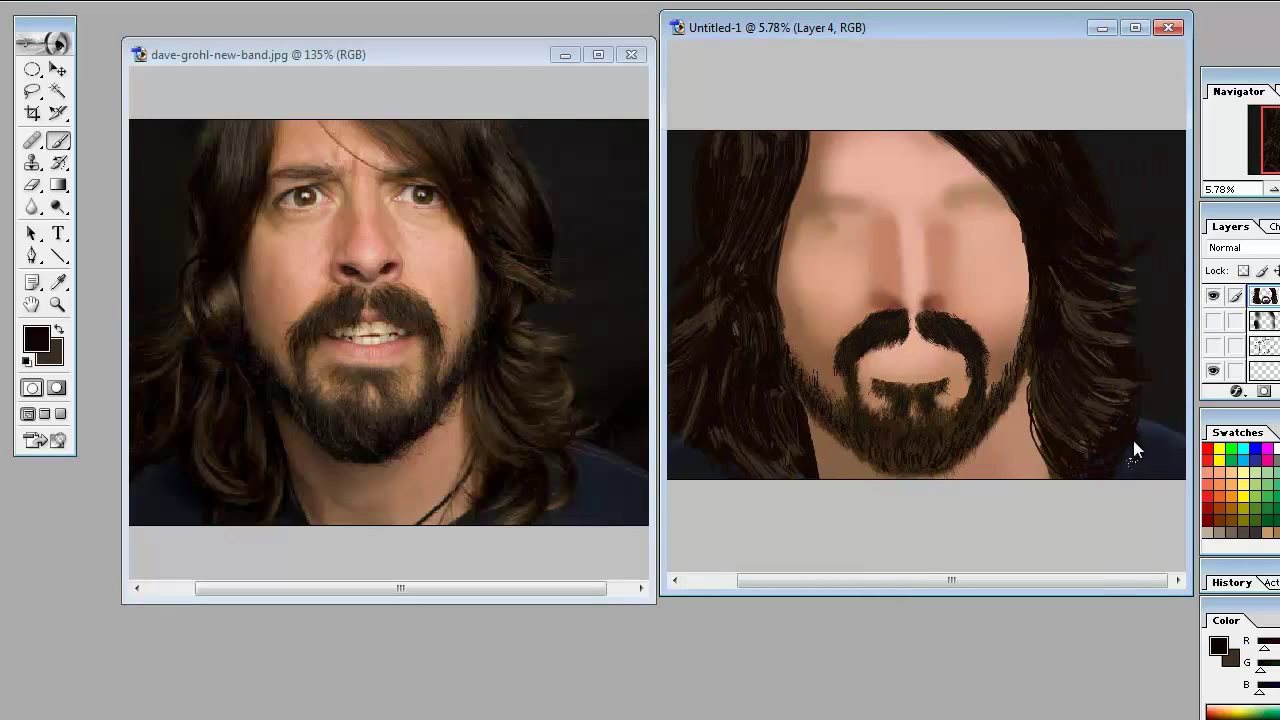
Step: Sample a dark brown from the hair, paint strands down the portrait's right-hand side and hide the dark background
{"action": "left_click", "coordinate": [1046, 386], "text": "alt"}
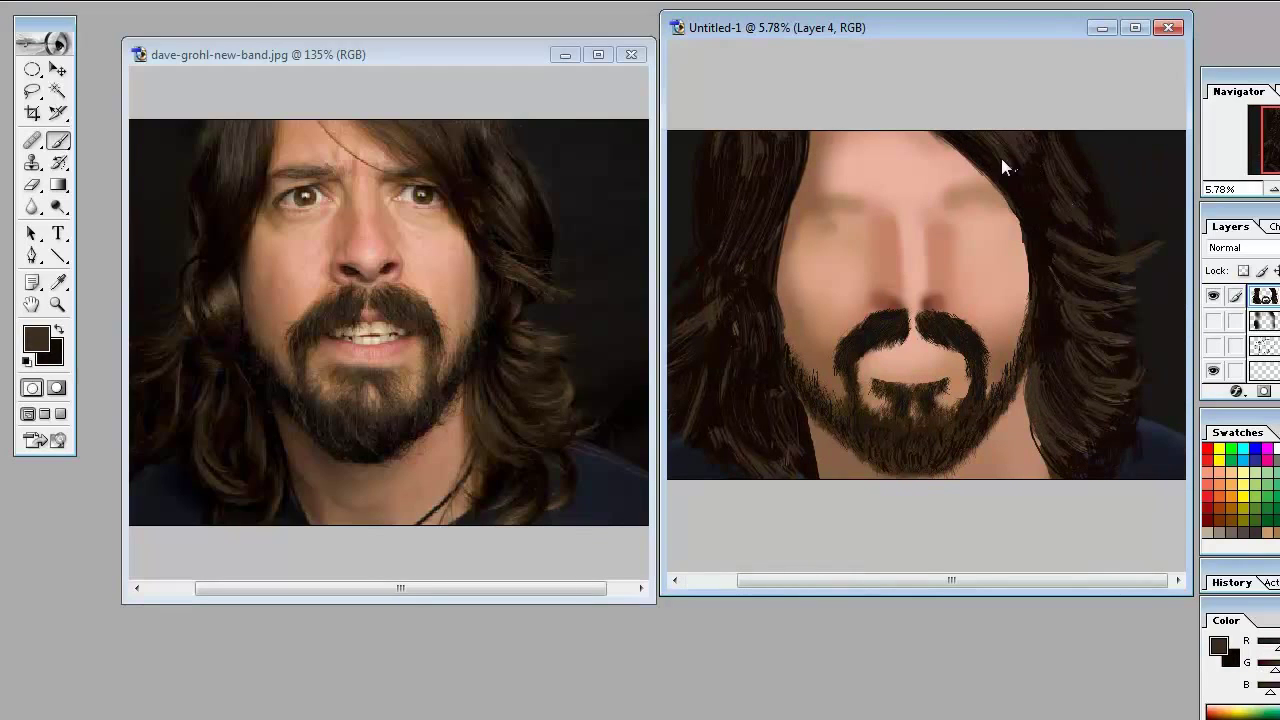
{"action": "mouse_move", "coordinate": [1049, 157]}
{"action": "left_mouse_down"}
{"action": "mouse_move", "coordinate": [1057, 286]}
{"action": "mouse_move", "coordinate": [1100, 414]}
{"action": "left_mouse_up"}
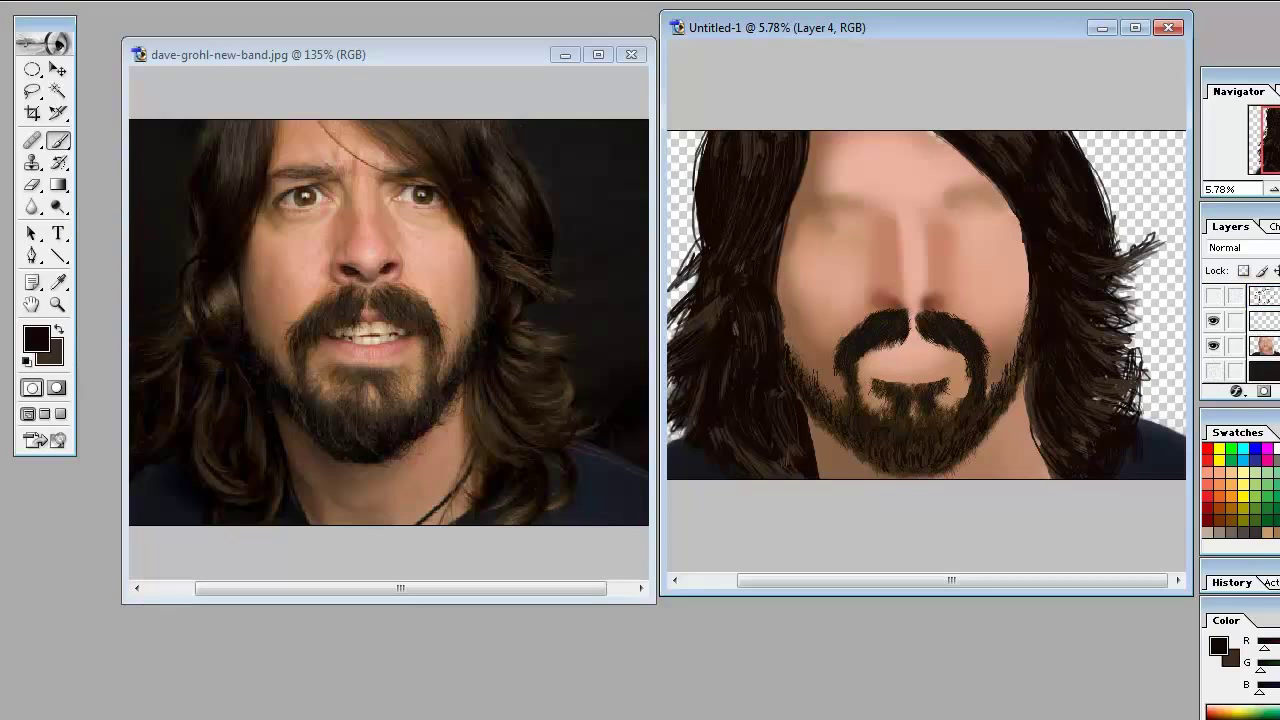
Step: Lasso the portrait's right-hand hair on Layer 4 and shift it slightly toward the face with Free Transform
{"action": "key", "text": "l"}
{"action": "key", "text": "ctrl+j"}
{"action": "left_click_drag", "start_coordinate": [927, 132], "coordinate": [1008, 200]}
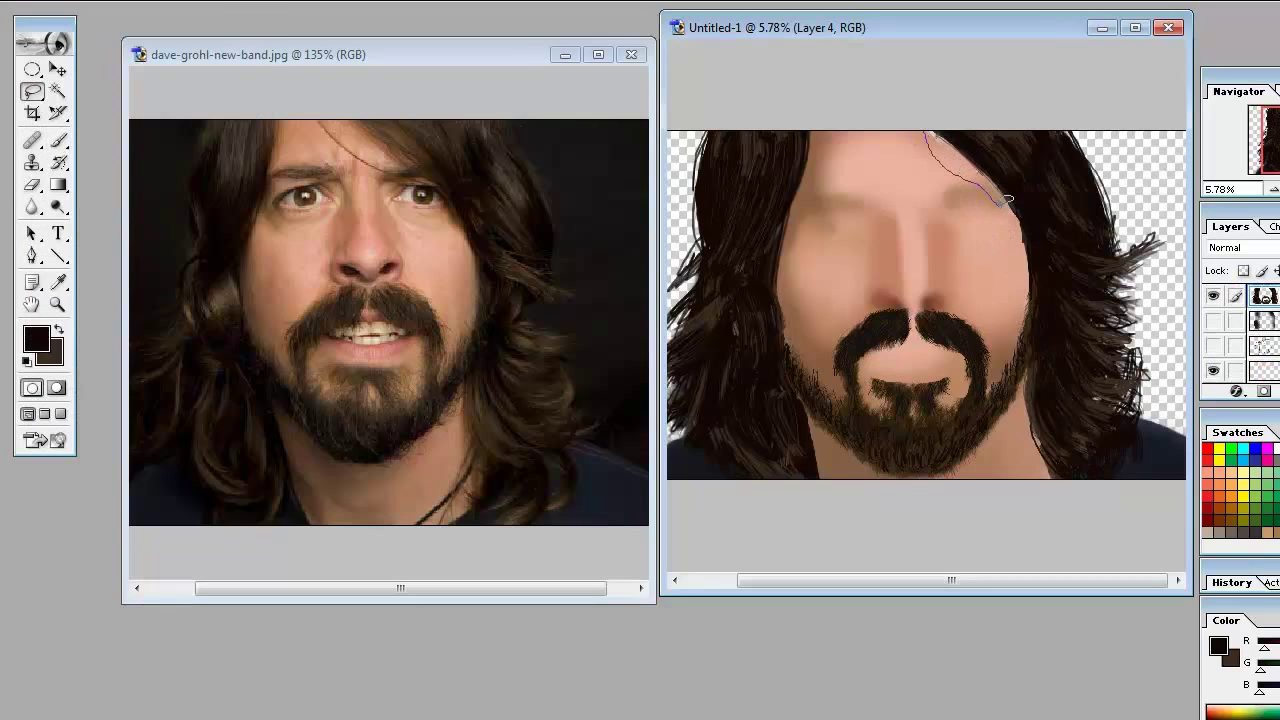
{"action": "left_click_drag", "start_coordinate": [1019, 99], "coordinate": [940, 120]}
{"action": "key", "text": "ctrl+t"}
{"action": "key", "text": "b"}
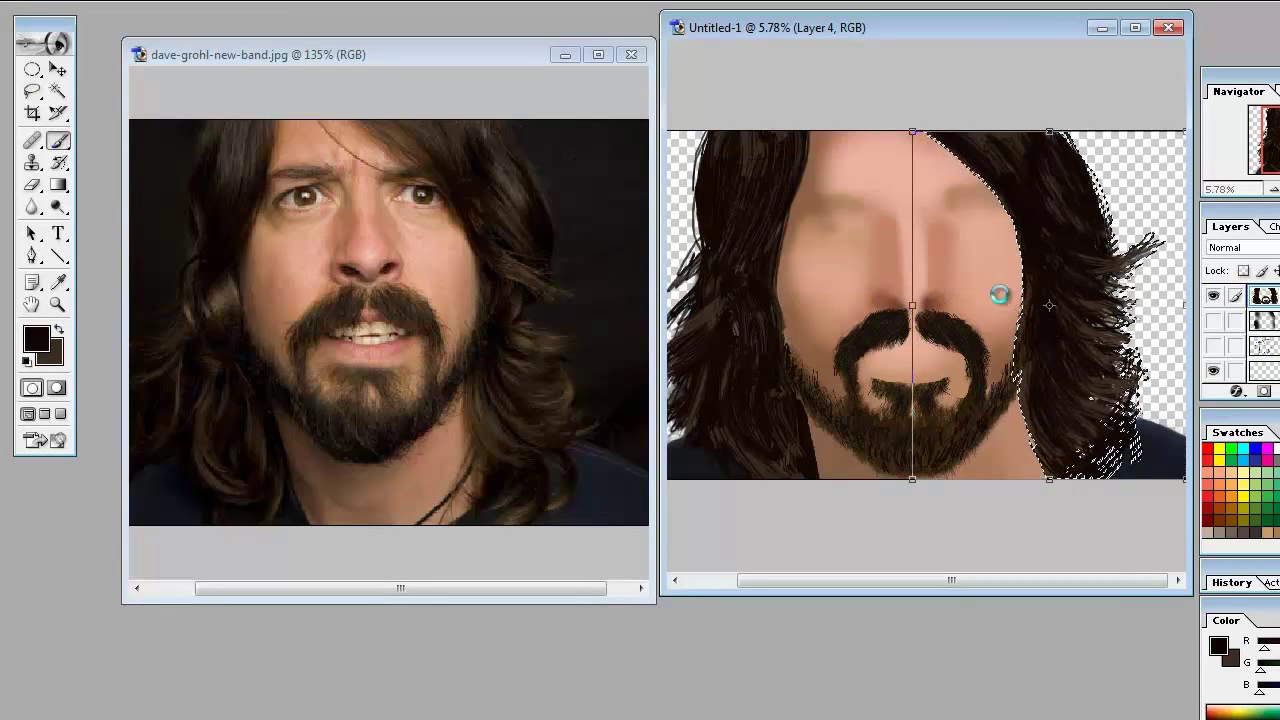
{"action": "key", "text": "Return"}
{"action": "key", "text": "ctrl+plus"}
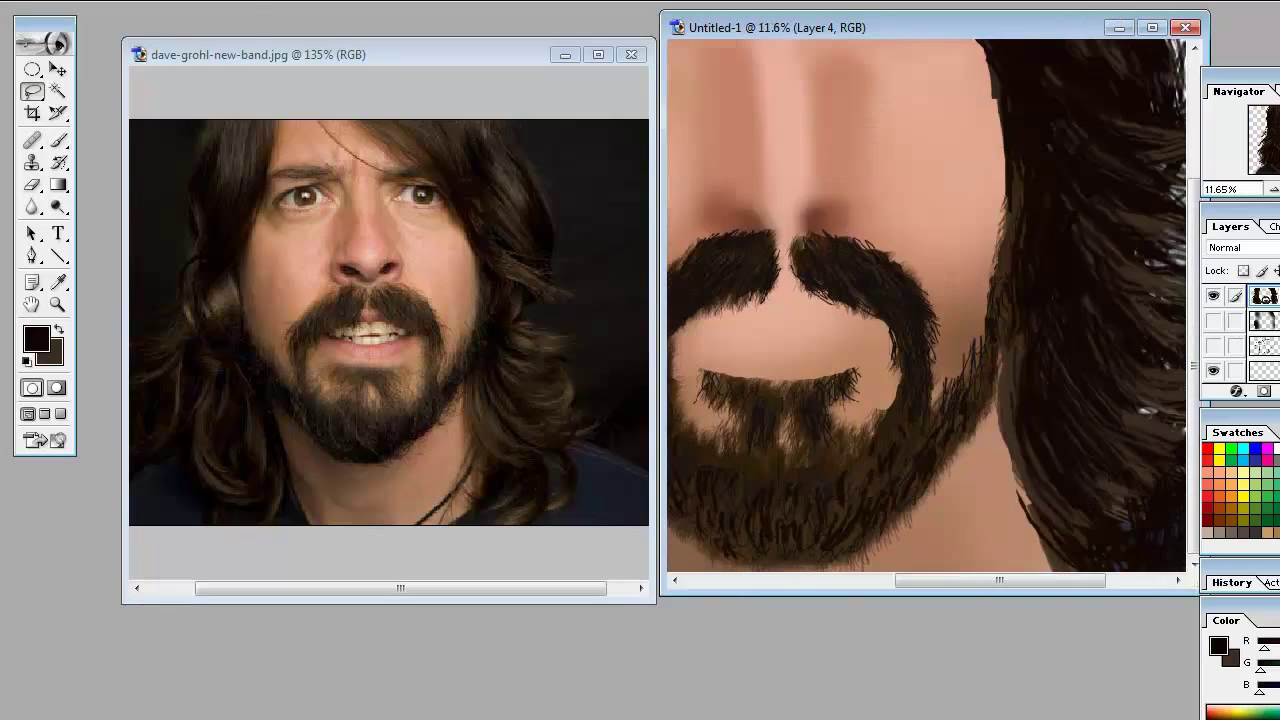
Step: Switch to a plain round brush tip, set it to 33 px and add fine dark brown strands to the hair
{"action": "right_click", "coordinate": [232, 45]}
{"action": "left_click", "coordinate": [232, 45]}
{"action": "left_click", "coordinate": [300, 560]}
{"action": "left_click", "coordinate": [232, 45]}
{"action": "left_click", "coordinate": [300, 560]}
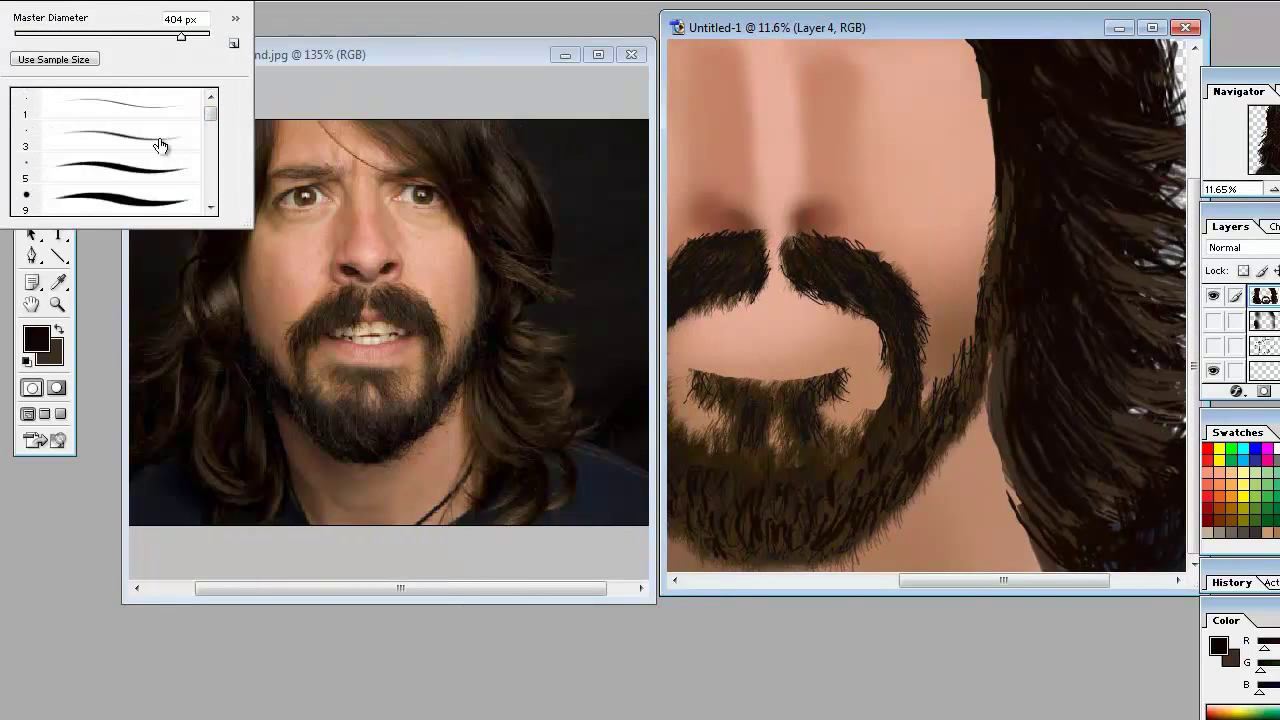
{"action": "double_click", "coordinate": [163, 143]}
{"action": "key", "text": "ctrl+minus"}
{"action": "key", "text": "Return"}
{"action": "right_click", "coordinate": [837, 104]}
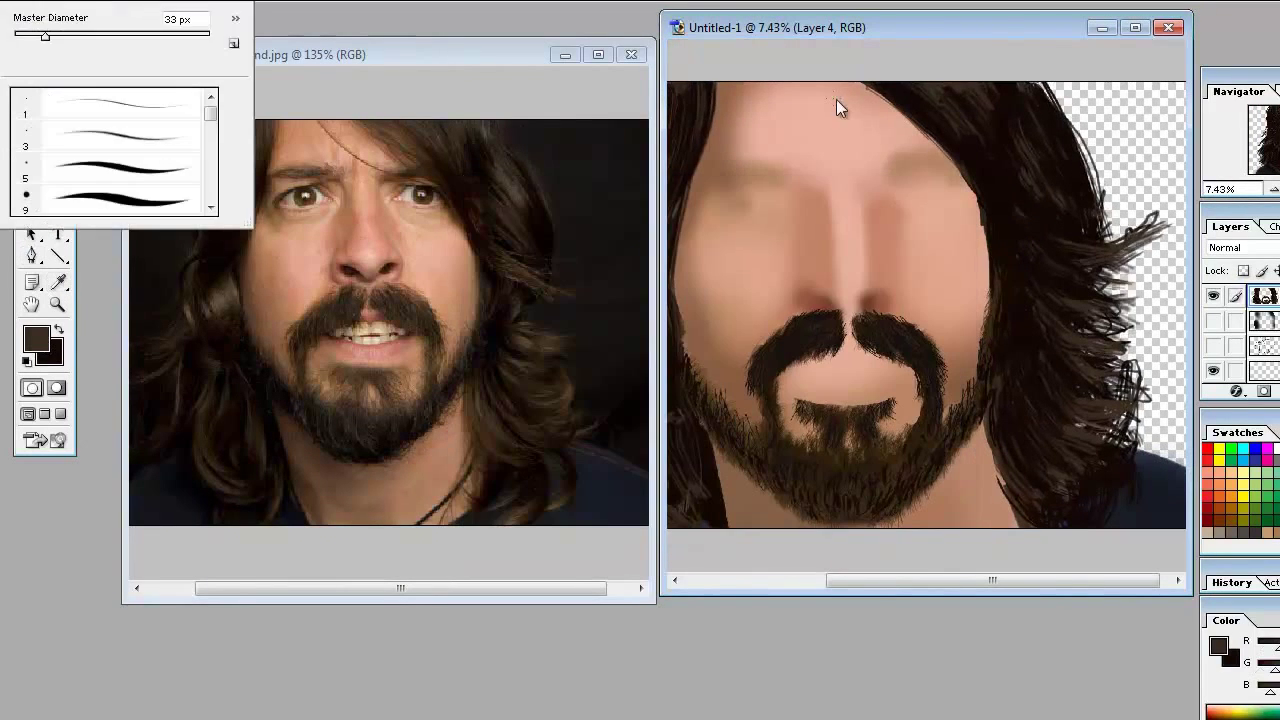
{"action": "key", "text": "Escape"}
{"action": "key", "text": "ctrl+minus"}
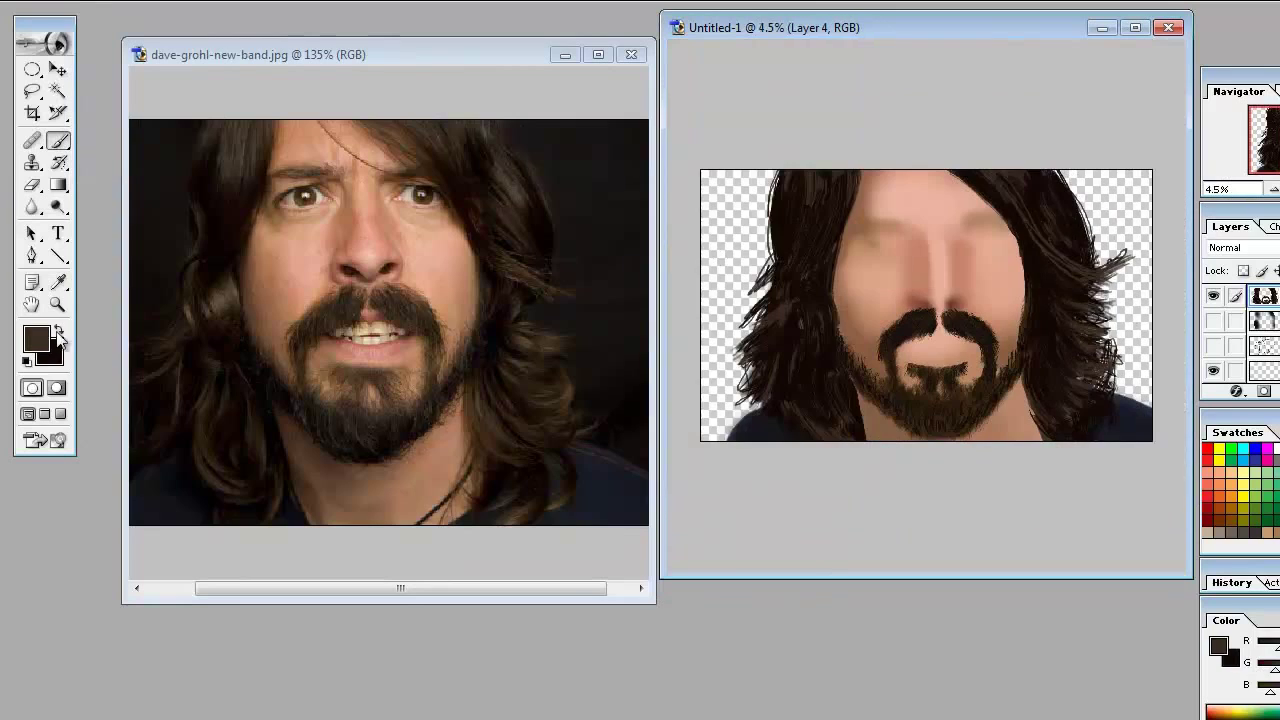
Step: Swap the foreground colour to near-black and show the soft shading layer beneath Layer 4
{"action": "key", "text": "x"}
{"action": "key", "text": "ctrl+plus"}
{"action": "left_click", "coordinate": [1213, 321]}
{"action": "key", "text": "ctrl+minus"}
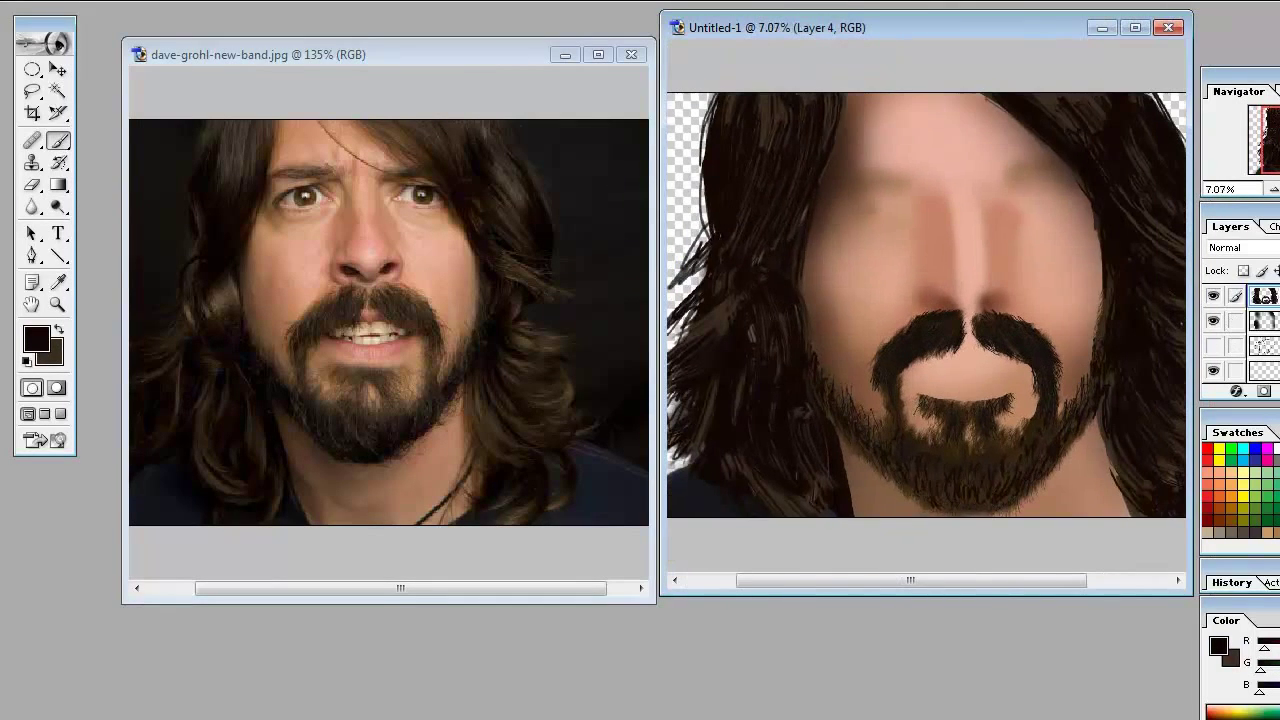
Step: Clean up the left-hand hair edge, sample a dark brown from the hair and paint loose strands falling across the forehead on Layer 4
{"action": "key", "text": "Return"}
{"action": "key", "text": "Escape"}
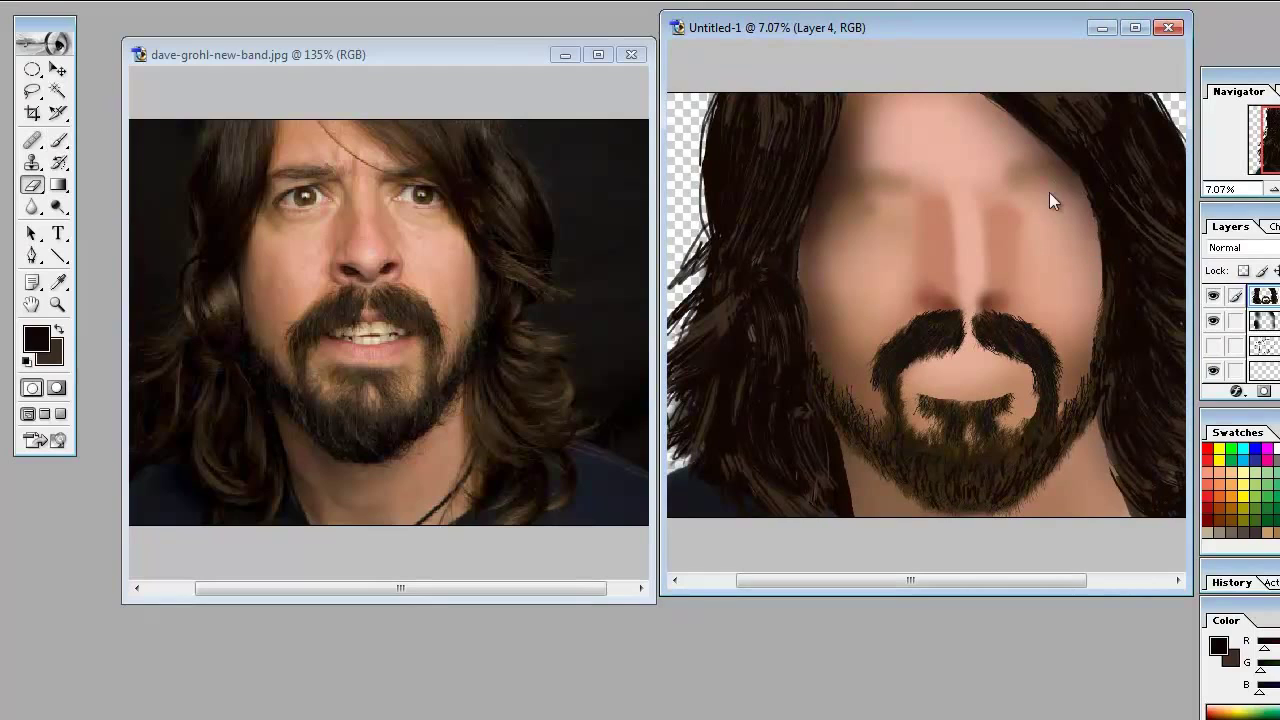
{"action": "left_click", "coordinate": [1070, 145], "text": "alt"}
{"action": "key", "text": "ctrl+minus"}
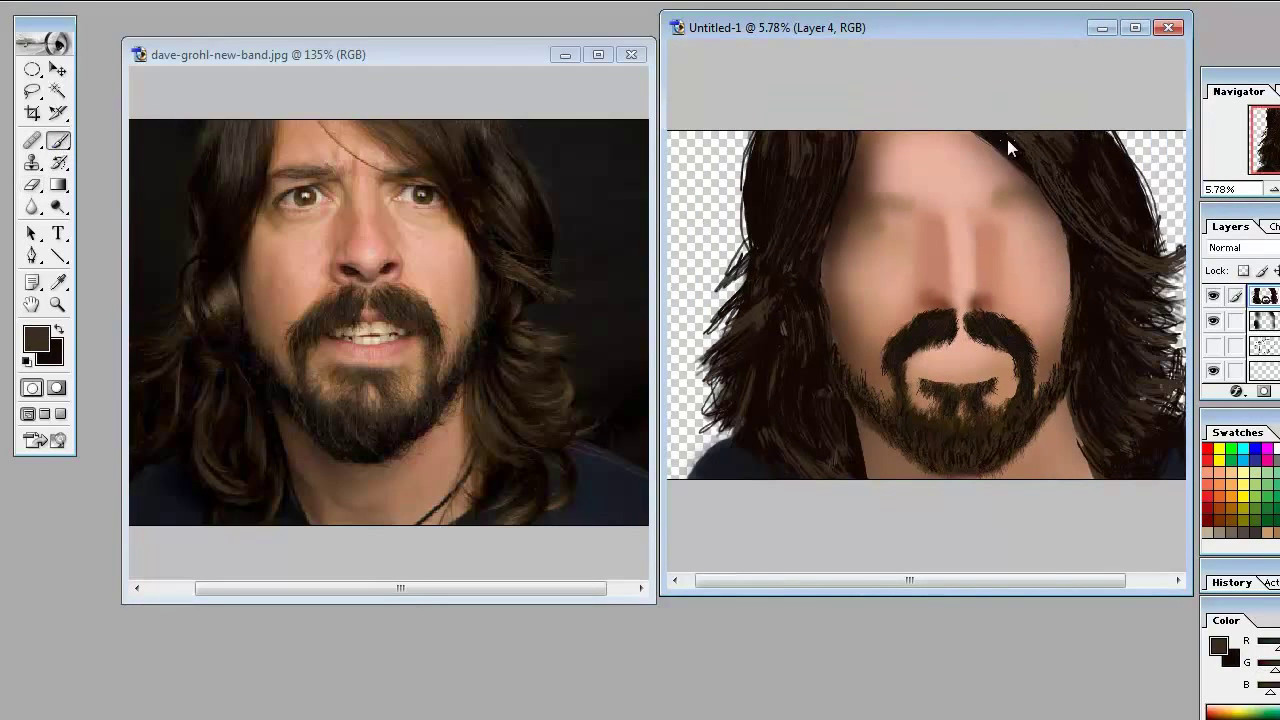
{"action": "key", "text": "ctrl+plus"}
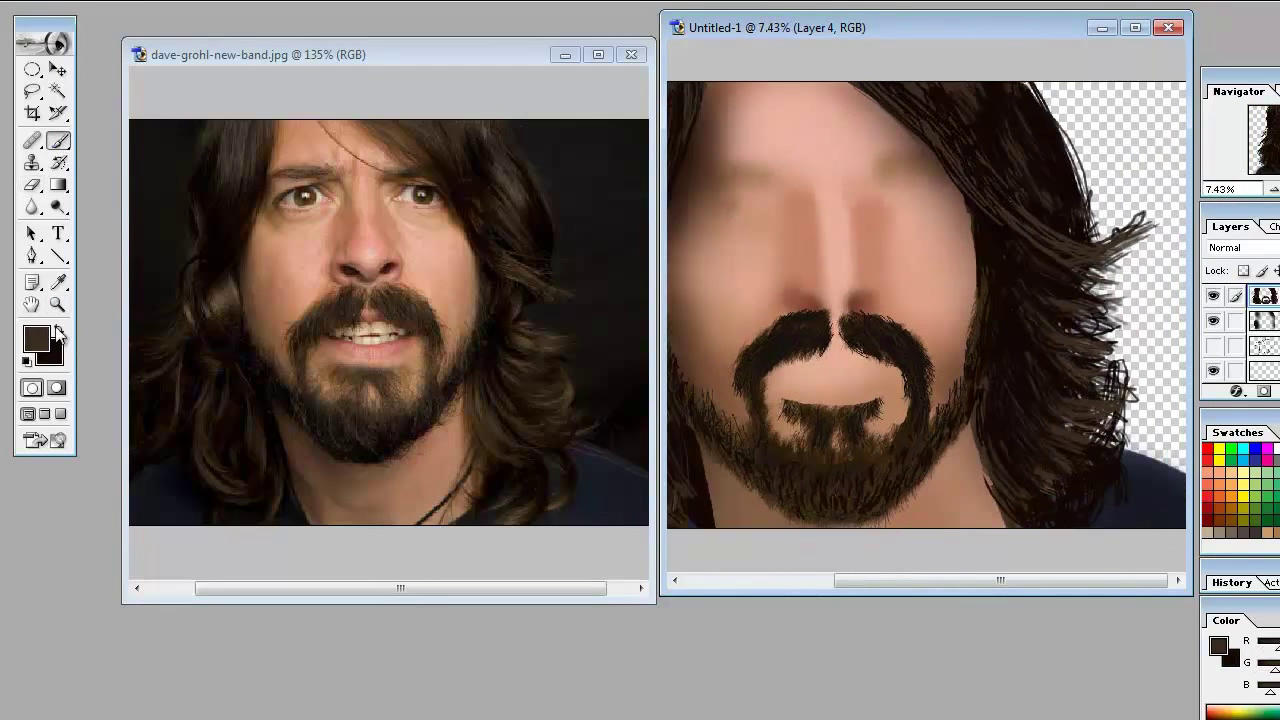
{"action": "key", "text": "Return"}
{"action": "key", "text": "Escape"}
{"action": "key", "text": "e"}
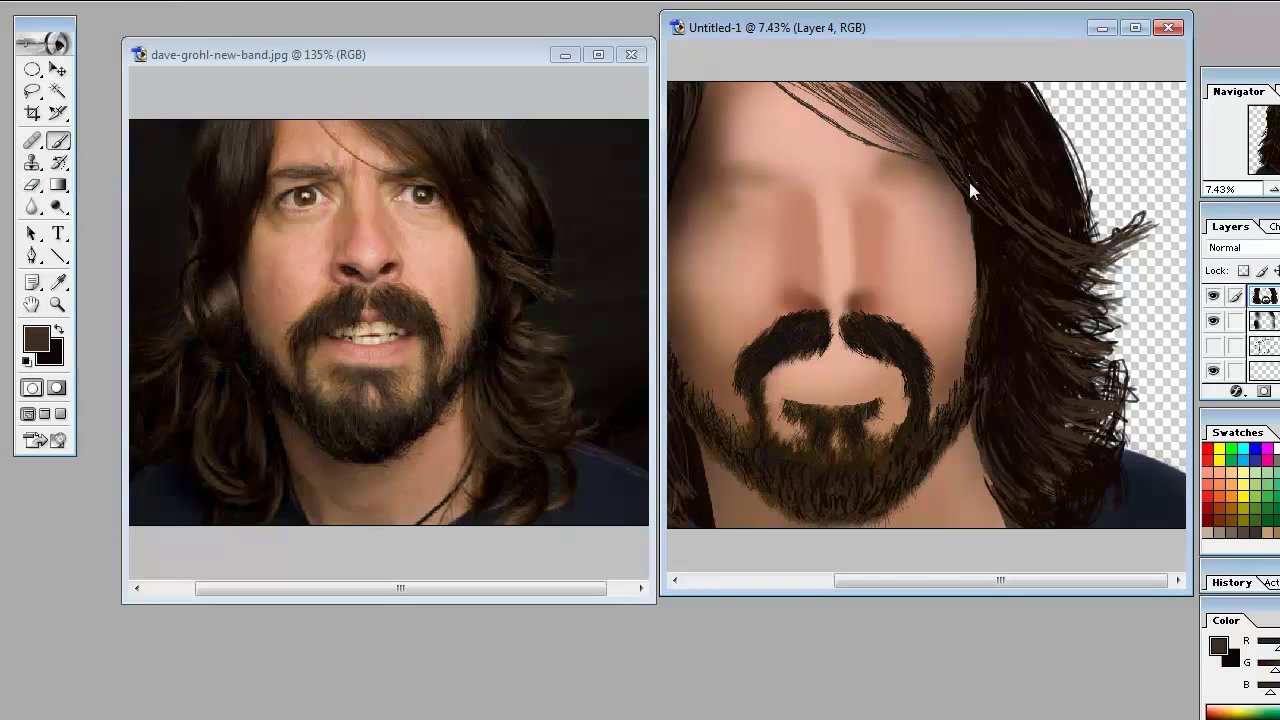
Step: Refine the fine forehead strands with the Eraser and display the painting in full-screen mode
{"action": "key", "text": "ctrl+plus"}
{"action": "key", "text": "ctrl+minus"}
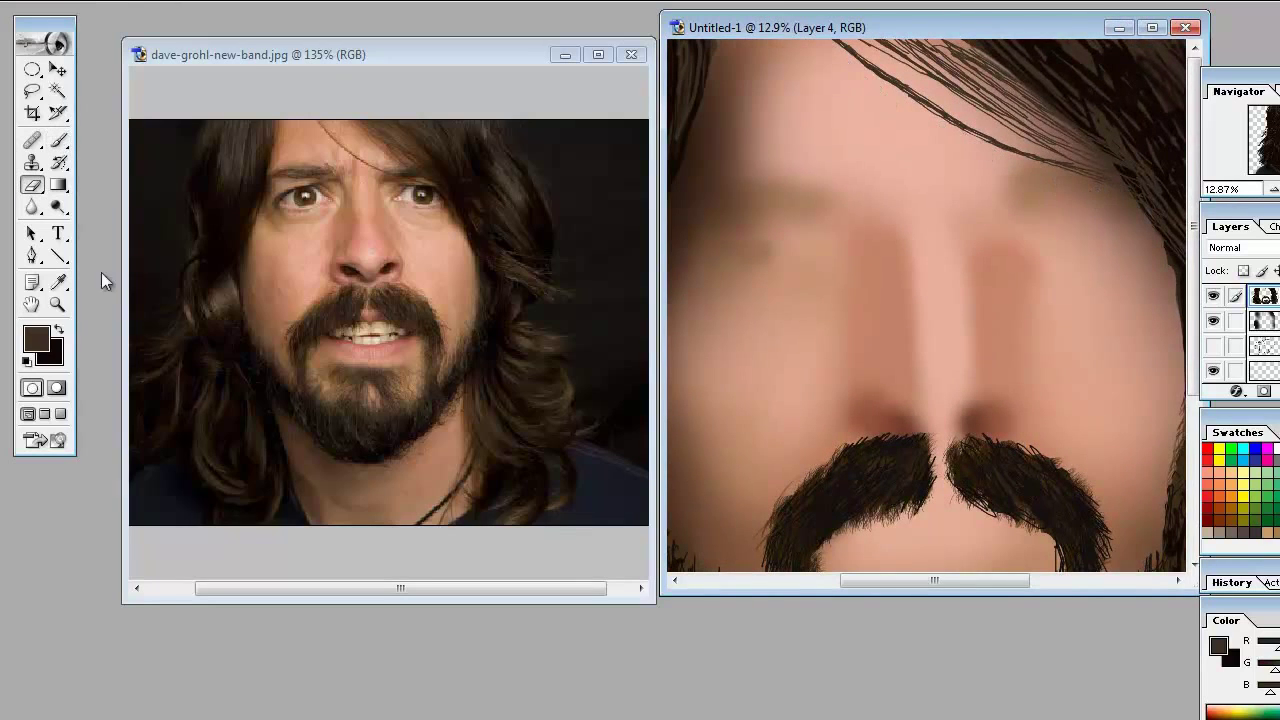
{"action": "key", "text": "b"}
{"action": "key", "text": "Return"}
{"action": "key", "text": "Escape"}
{"action": "key", "text": "f"}
{"action": "key", "text": "alt+e"}
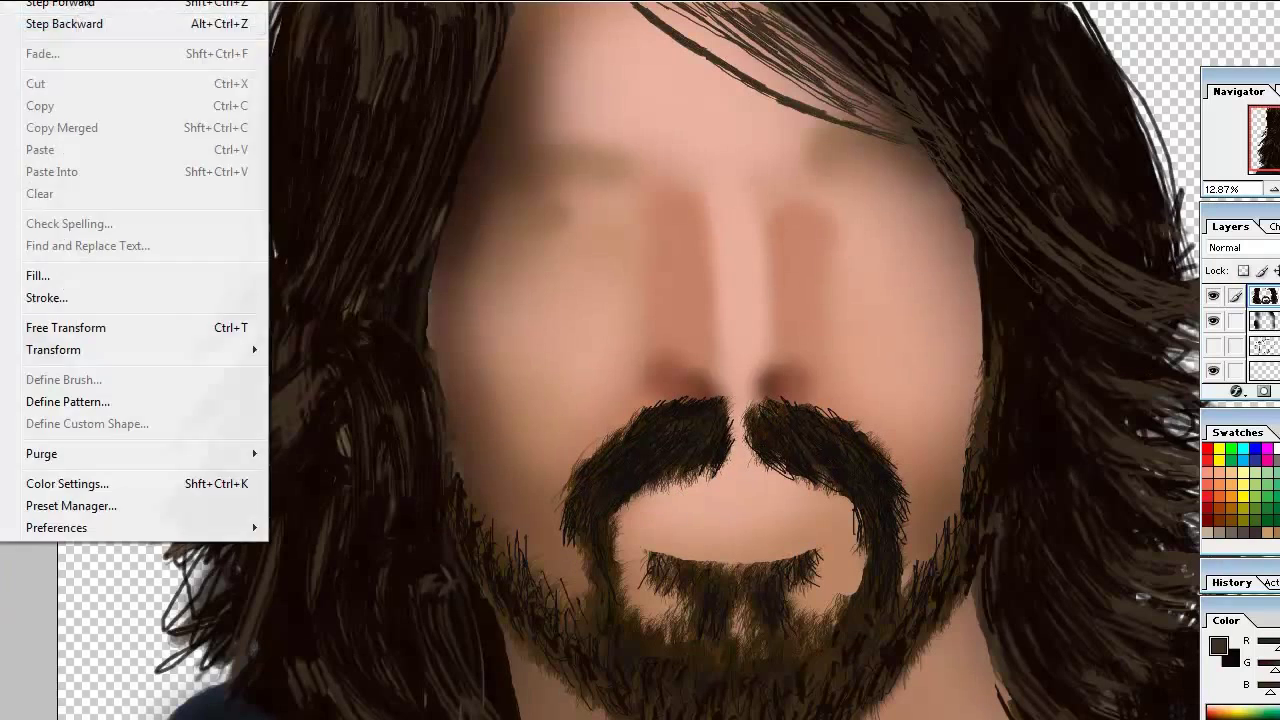
{"action": "key", "text": "Escape"}
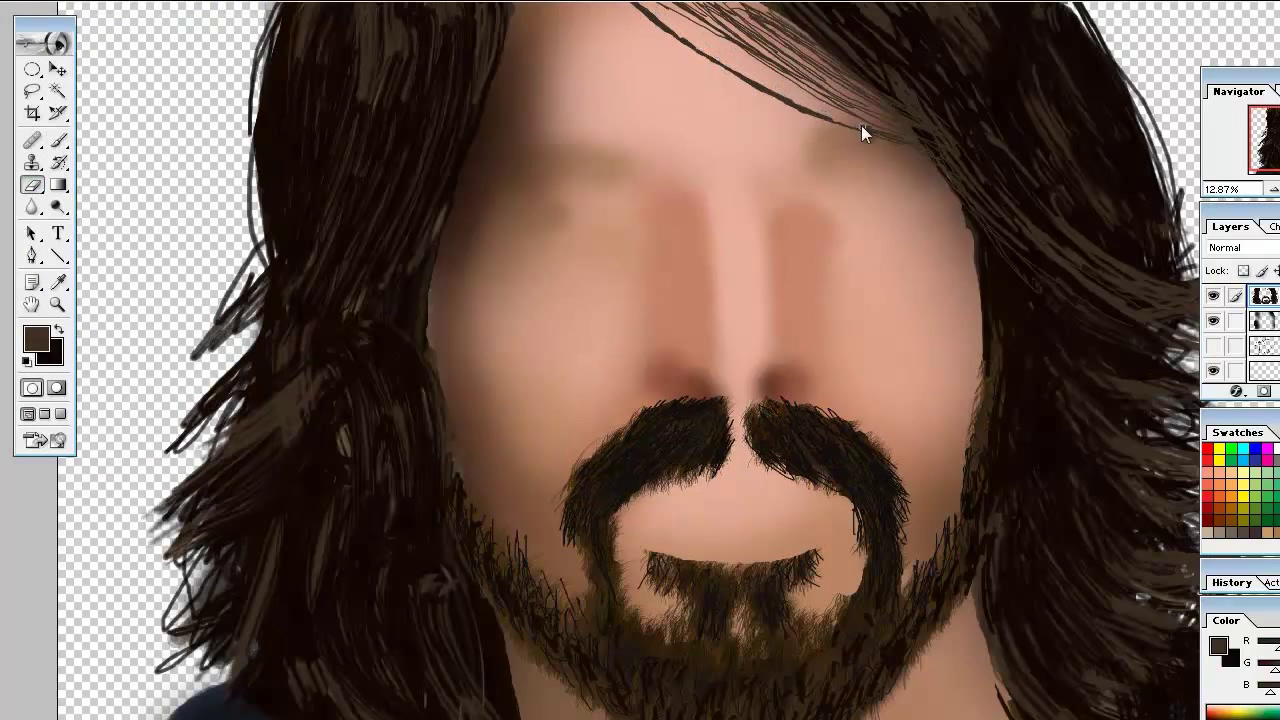
Step: Toggle the visibility of the skin and neighbouring layers to inspect the layer stack
{"action": "left_click", "coordinate": [1213, 370]}
{"action": "left_click", "coordinate": [1213, 345], "text": "alt"}
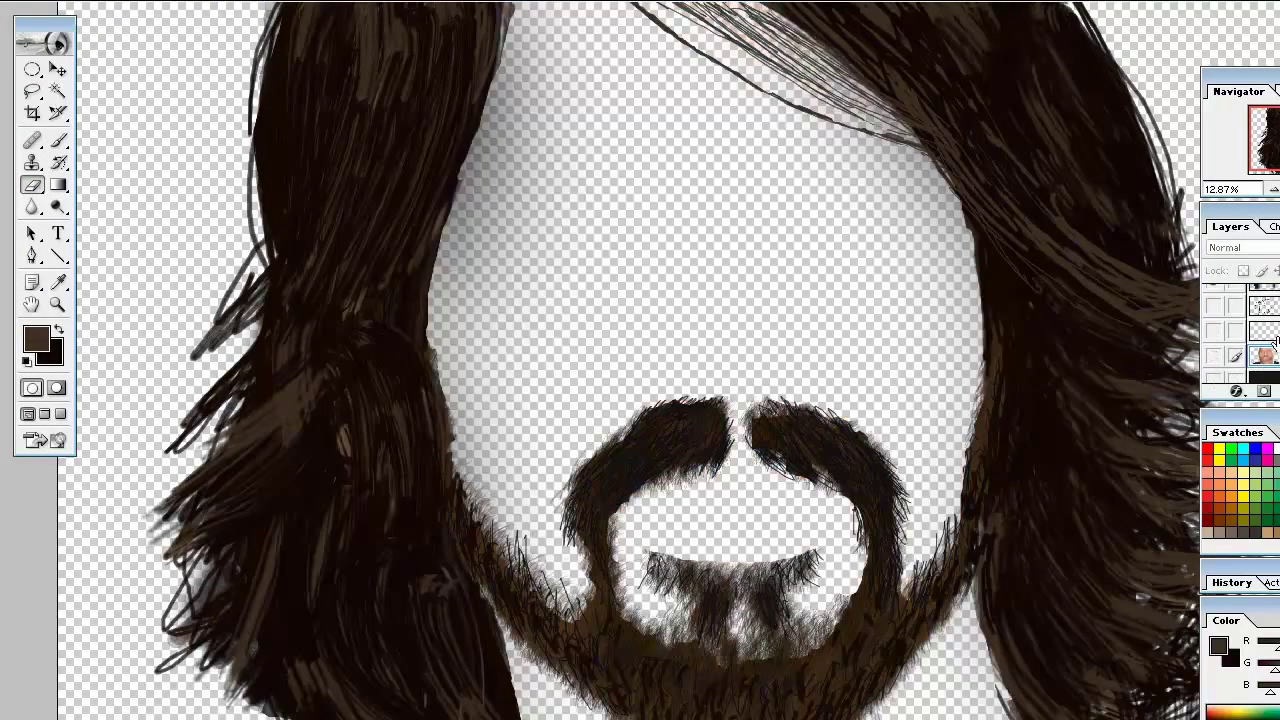
{"action": "left_click", "coordinate": [1213, 345], "text": "alt"}
Step: On Layer 5, paint both eyes with off-white whites, brown irises, black pupils and white highlights, plus two dark nostrils
{"action": "left_click", "coordinate": [491, 323], "text": "alt"}
{"action": "key", "text": "Return"}
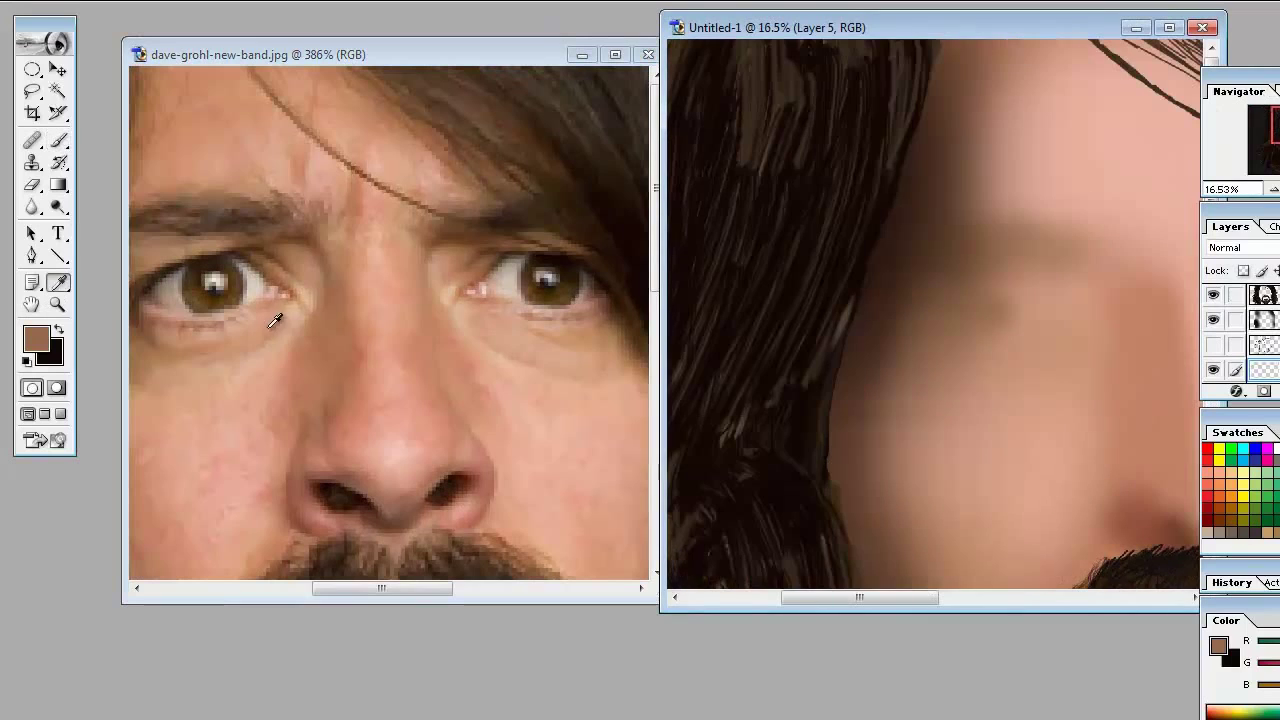
{"action": "key", "text": "x"}
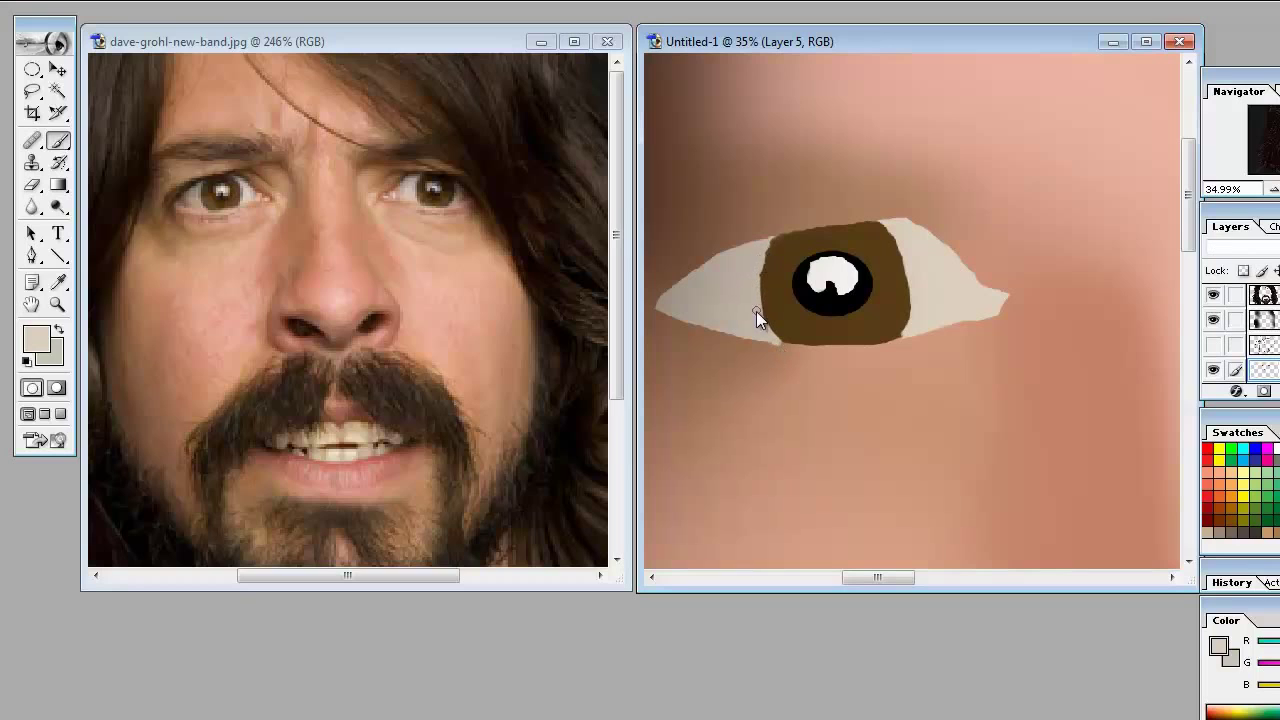
{"action": "left_click", "coordinate": [768, 254], "text": "alt"}
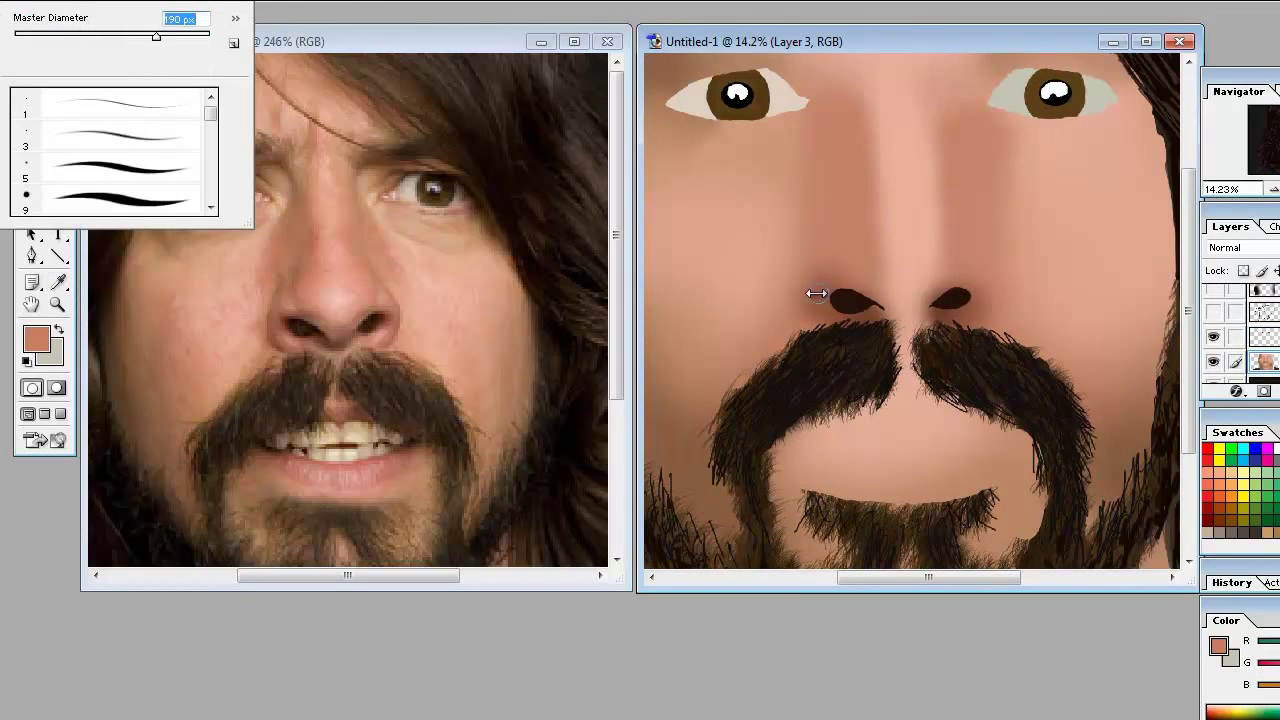
Step: On Layer 3, sample a reddish brown and brush soft shadows along both sides of the nose
{"action": "left_click", "coordinate": [816, 293], "text": "alt"}
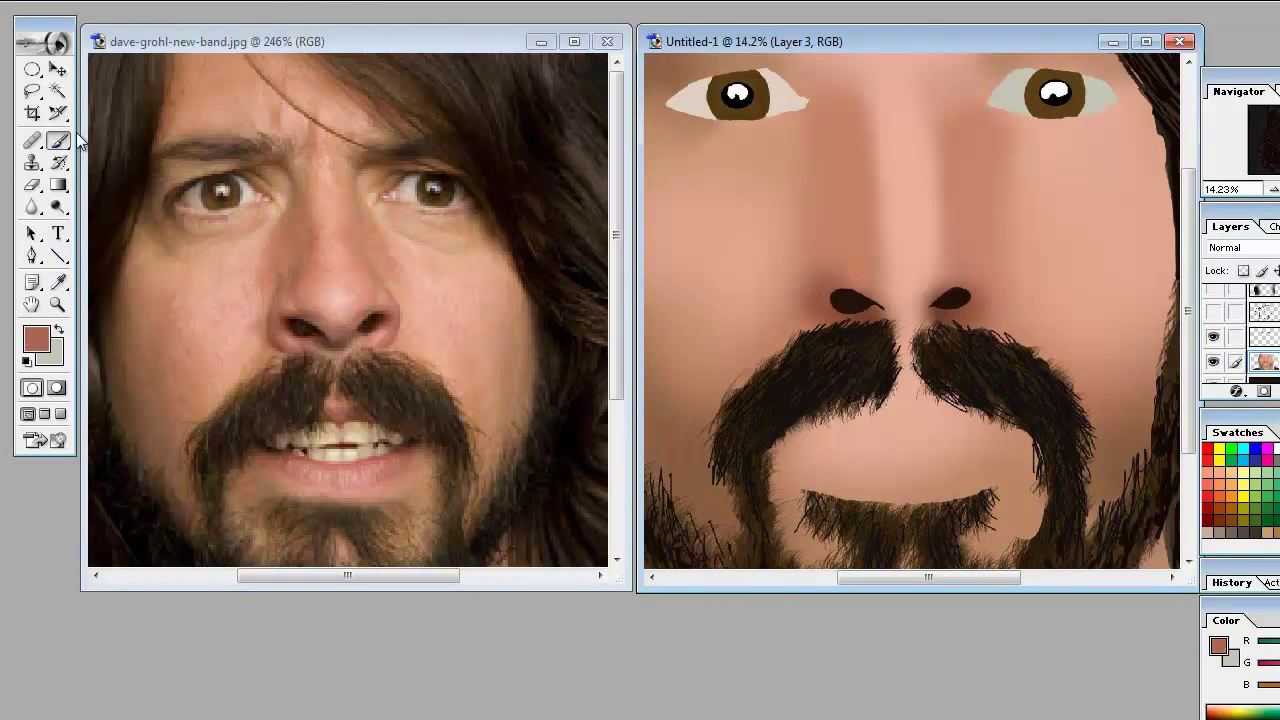
{"action": "key", "text": "Return"}
{"action": "key", "text": "Return"}
{"action": "left_click_drag", "start_coordinate": [900, 200], "coordinate": [967, 176]}
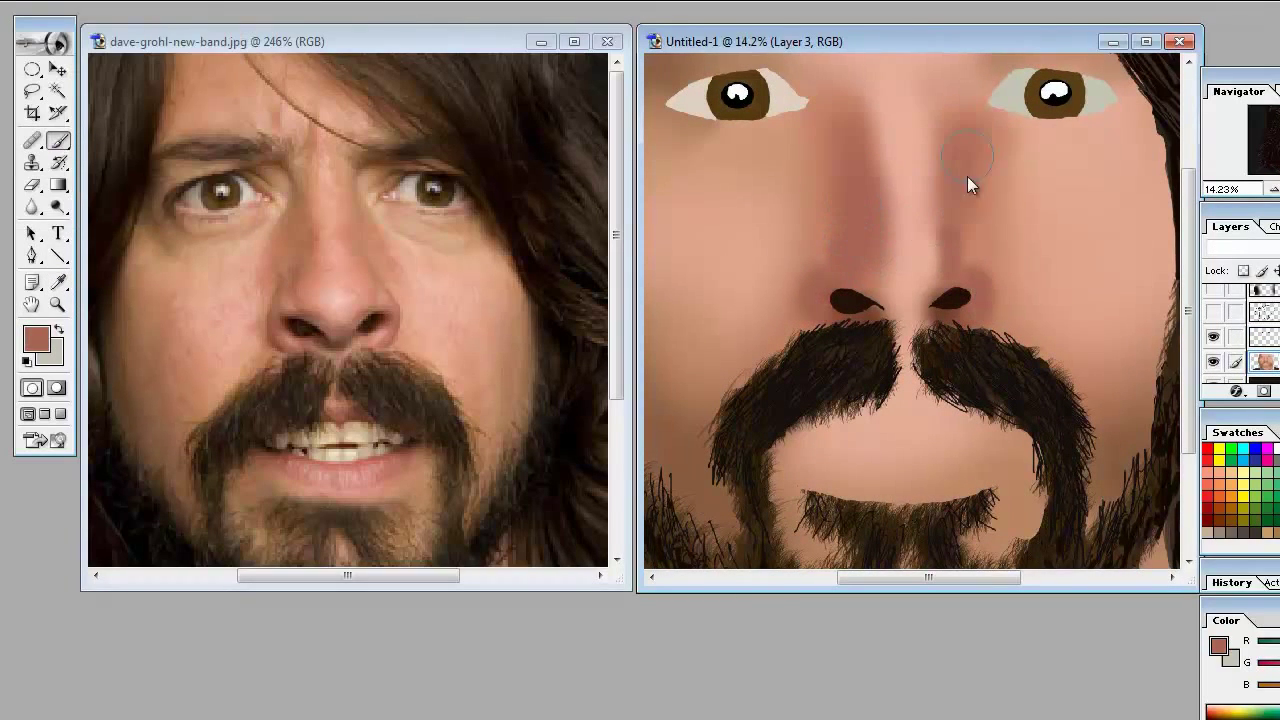
{"action": "left_click_drag", "start_coordinate": [1000, 130], "coordinate": [821, 215]}
Step: Sample a light skin tone and blend the nose shadows into the skin beneath both eyes
{"action": "left_click", "coordinate": [1006, 111], "text": "alt"}
{"action": "key", "text": "b"}
{"action": "left_click_drag", "start_coordinate": [760, 160], "coordinate": [840, 150]}
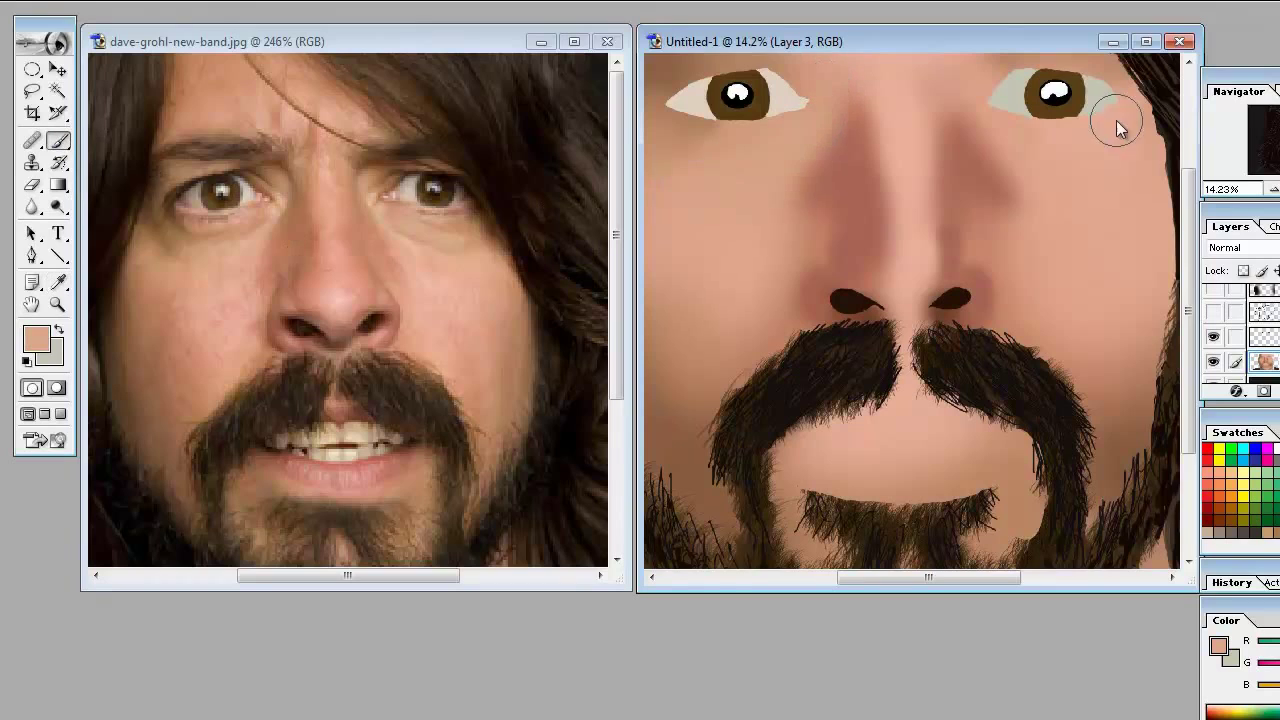
{"action": "left_click_drag", "start_coordinate": [960, 130], "coordinate": [1116, 120]}
Step: Sample a reddish brown and extend the nose shading up toward the inner brows
{"action": "key", "text": "ctrl+minus"}
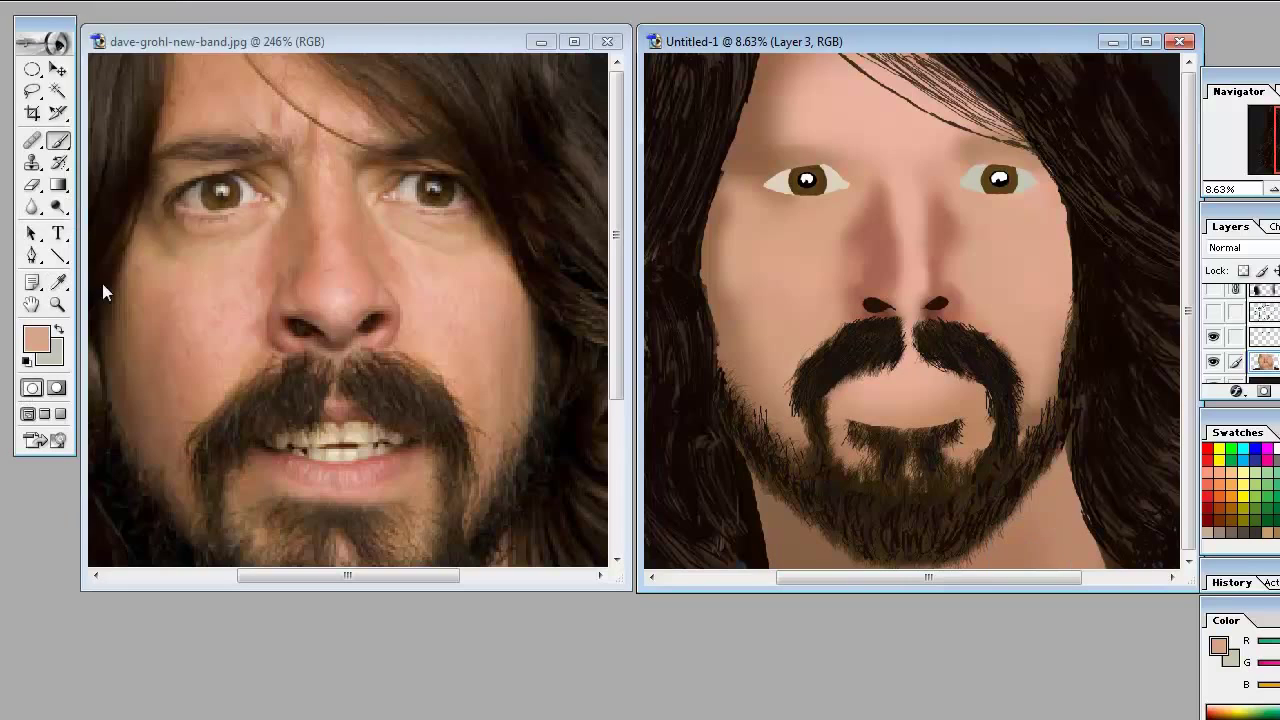
{"action": "left_click", "coordinate": [869, 266], "text": "alt"}
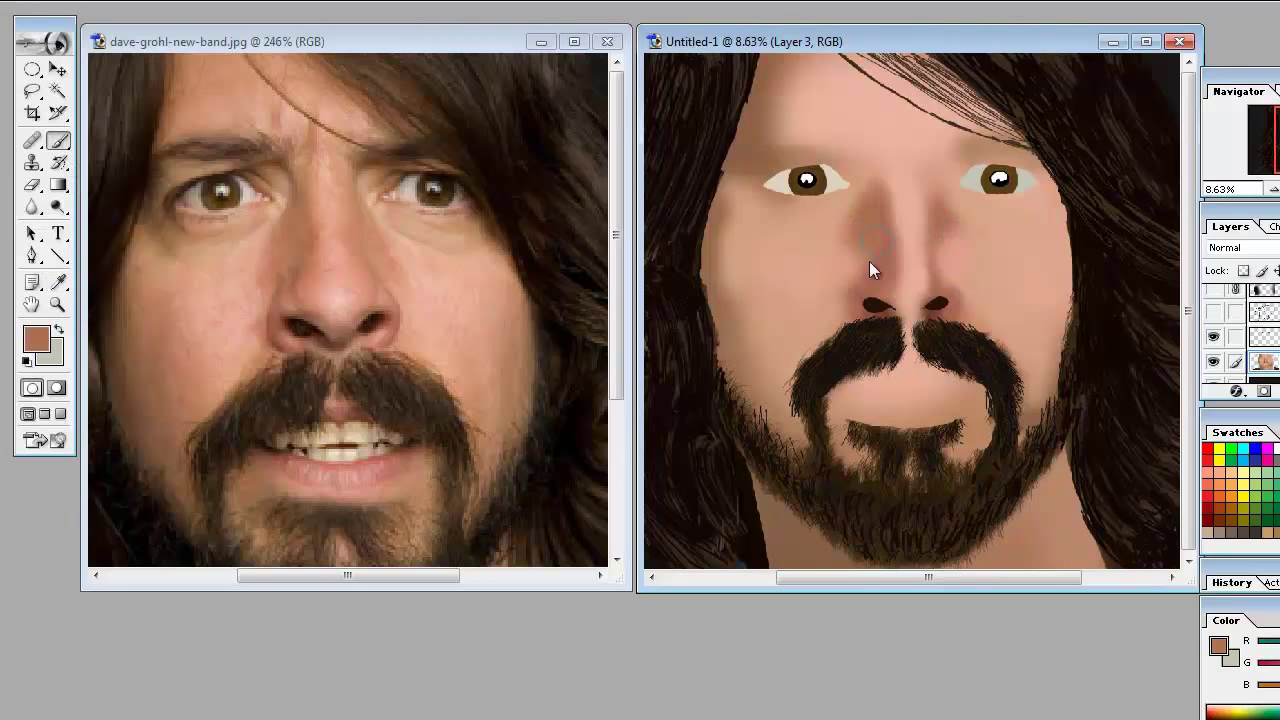
{"action": "left_click_drag", "start_coordinate": [878, 186], "coordinate": [835, 150]}
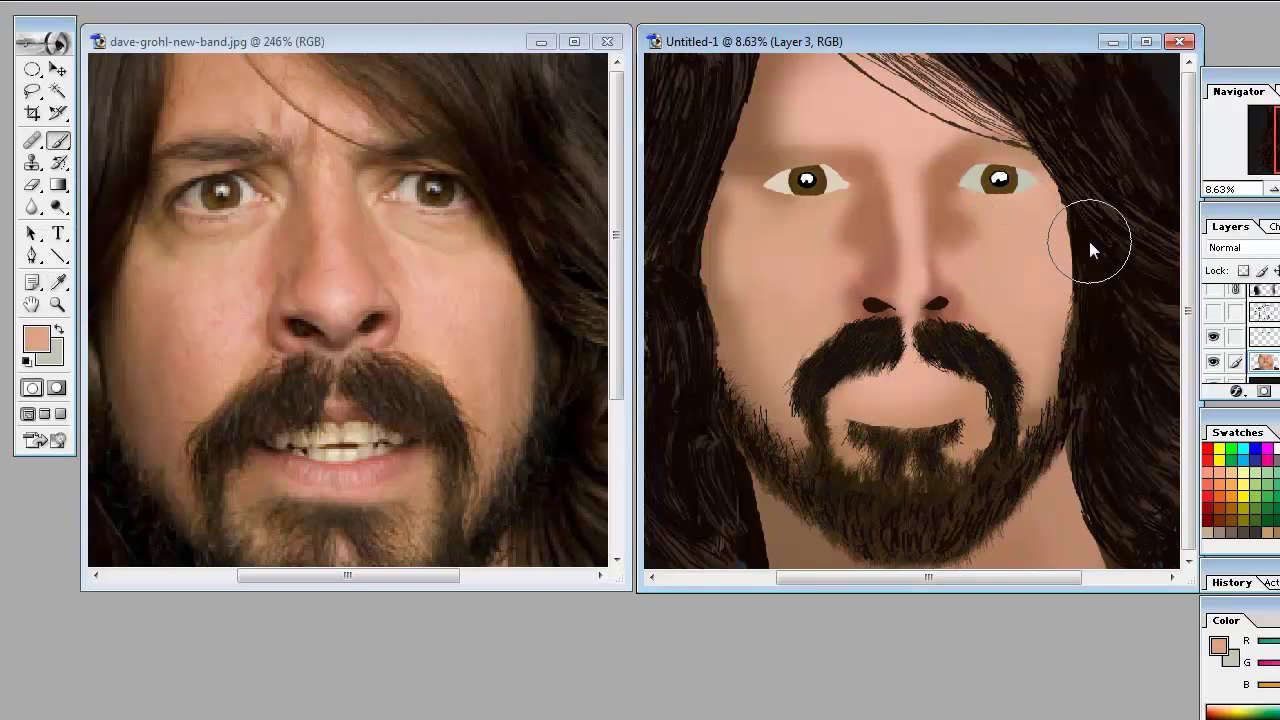
Step: Sample darker browns and shade the sockets around both eyes on Layer 3
{"action": "left_click", "coordinate": [808, 186], "text": "alt"}
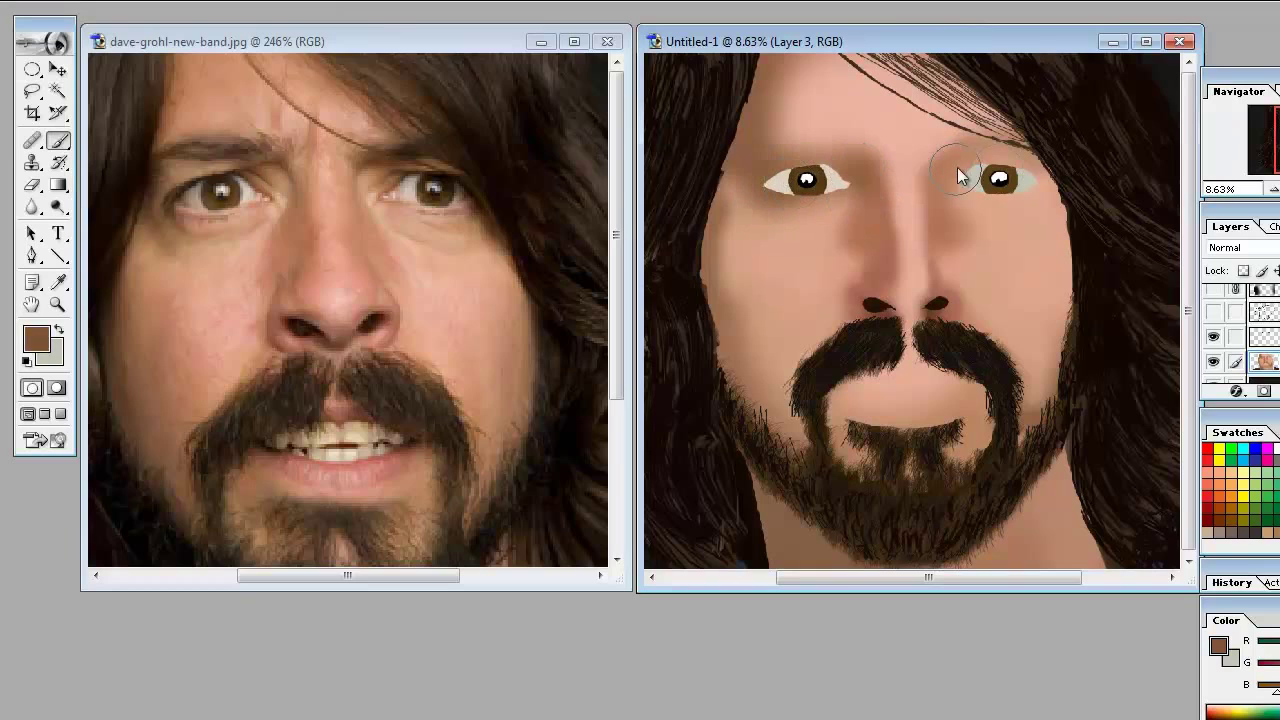
{"action": "left_click", "coordinate": [122, 142], "text": "alt"}
{"action": "left_click", "coordinate": [1090, 180], "text": "alt"}
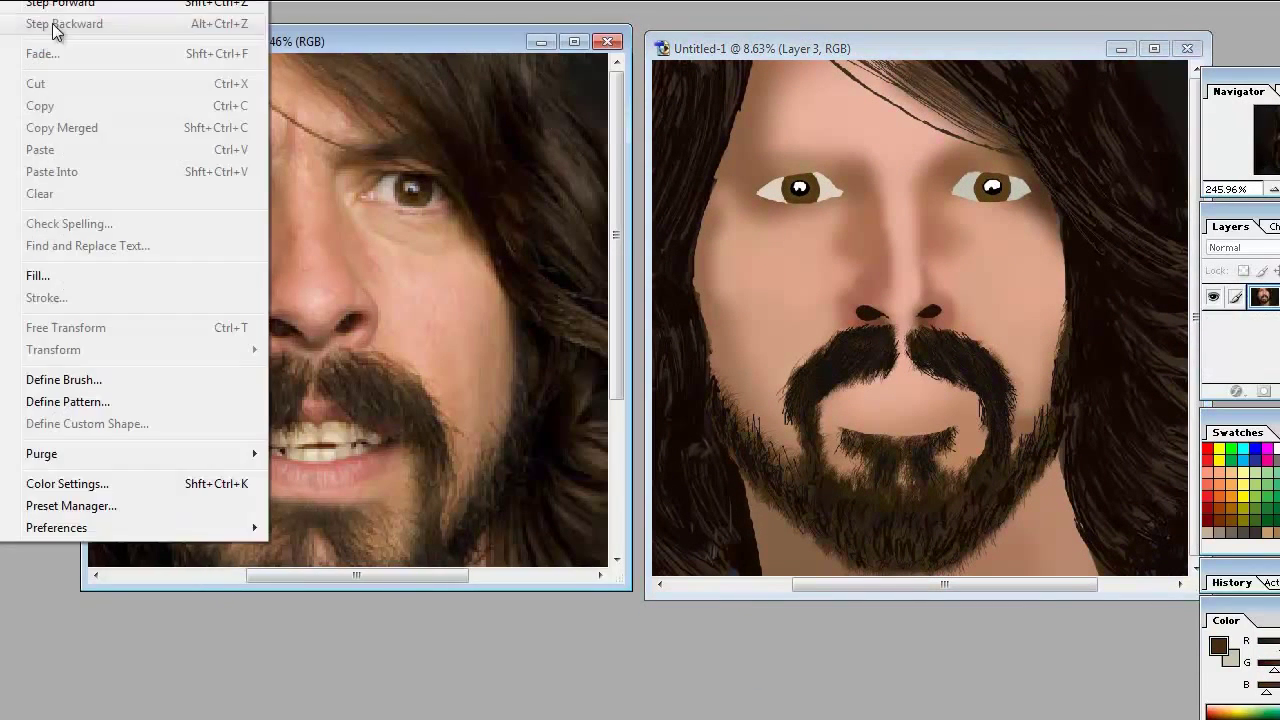
{"action": "left_click", "coordinate": [283, 206], "text": "alt"}
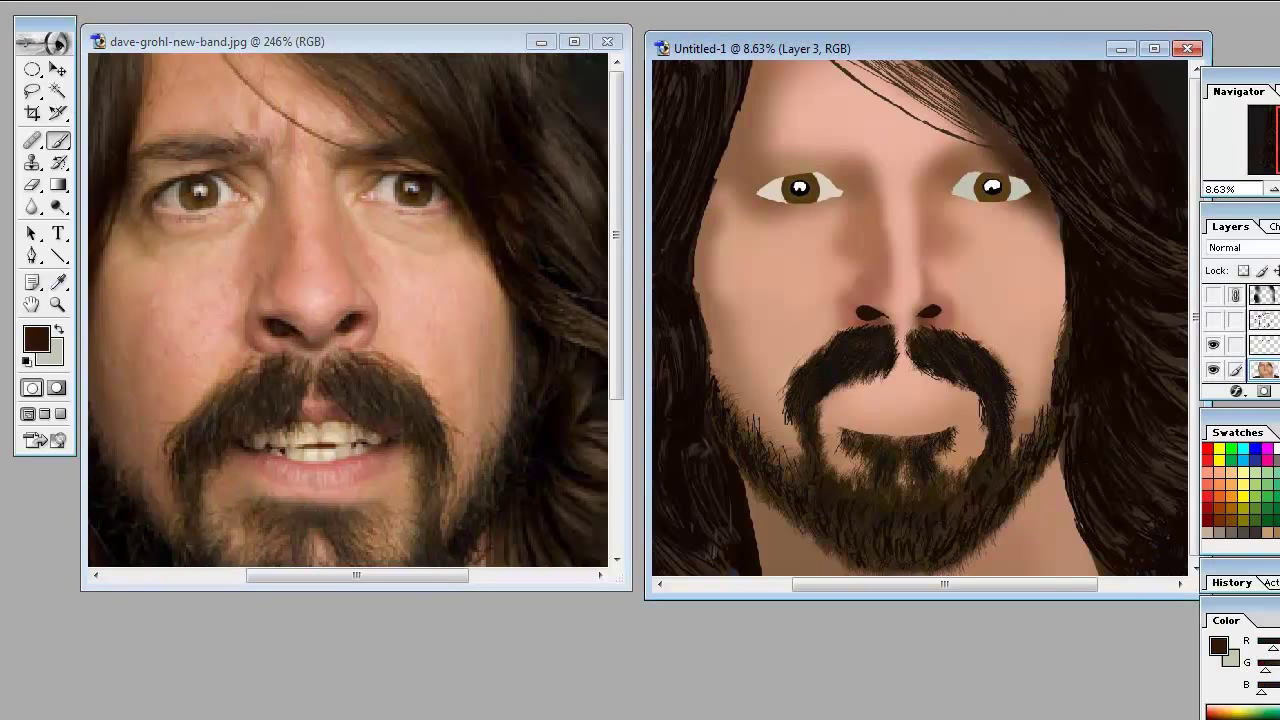
{"action": "left_click_drag", "start_coordinate": [1000, 350], "coordinate": [1060, 350]}
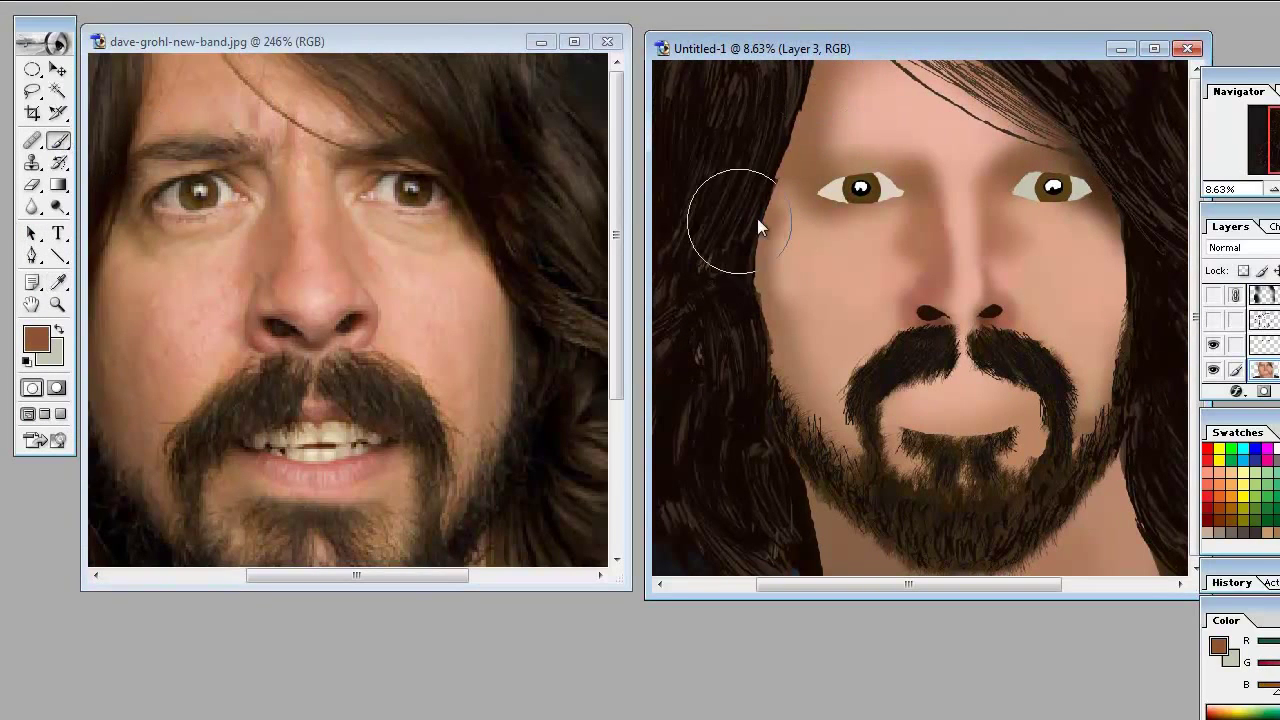
Step: Sample skin and shadow tones from the reference photo and deepen the shading of the cheeks, nose sides and neck
{"action": "left_click", "coordinate": [1213, 294]}
{"action": "key", "text": "ctrl+minus"}
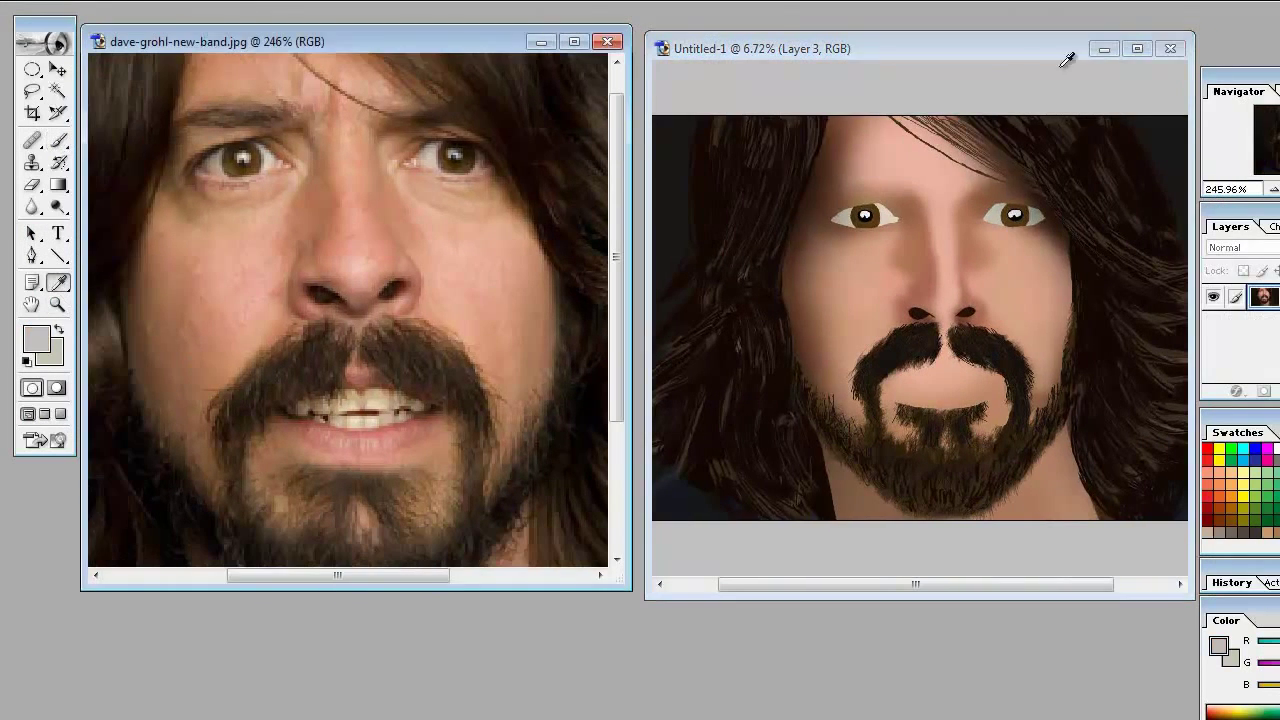
{"action": "left_click", "coordinate": [303, 228], "text": "alt"}
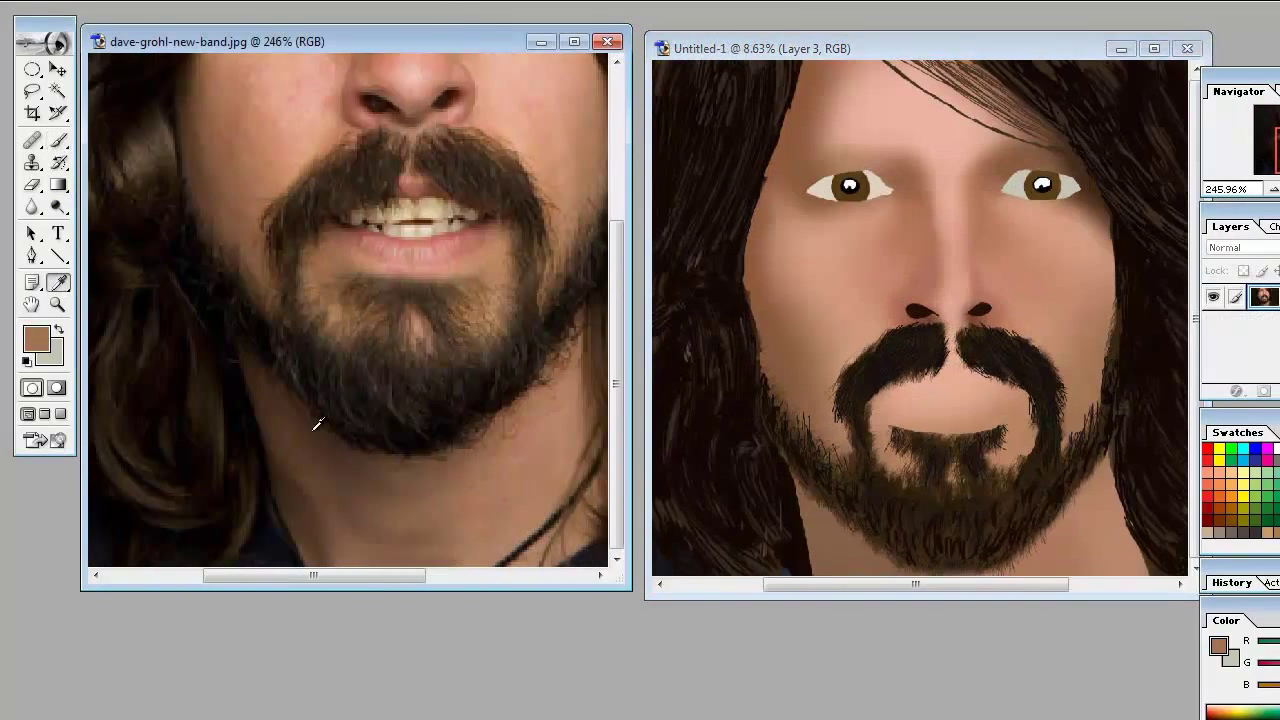
{"action": "left_click", "coordinate": [314, 420], "text": "alt"}
{"action": "left_click_drag", "start_coordinate": [1011, 584], "coordinate": [1057, 597]}
{"action": "left_click", "coordinate": [343, 176], "text": "alt"}
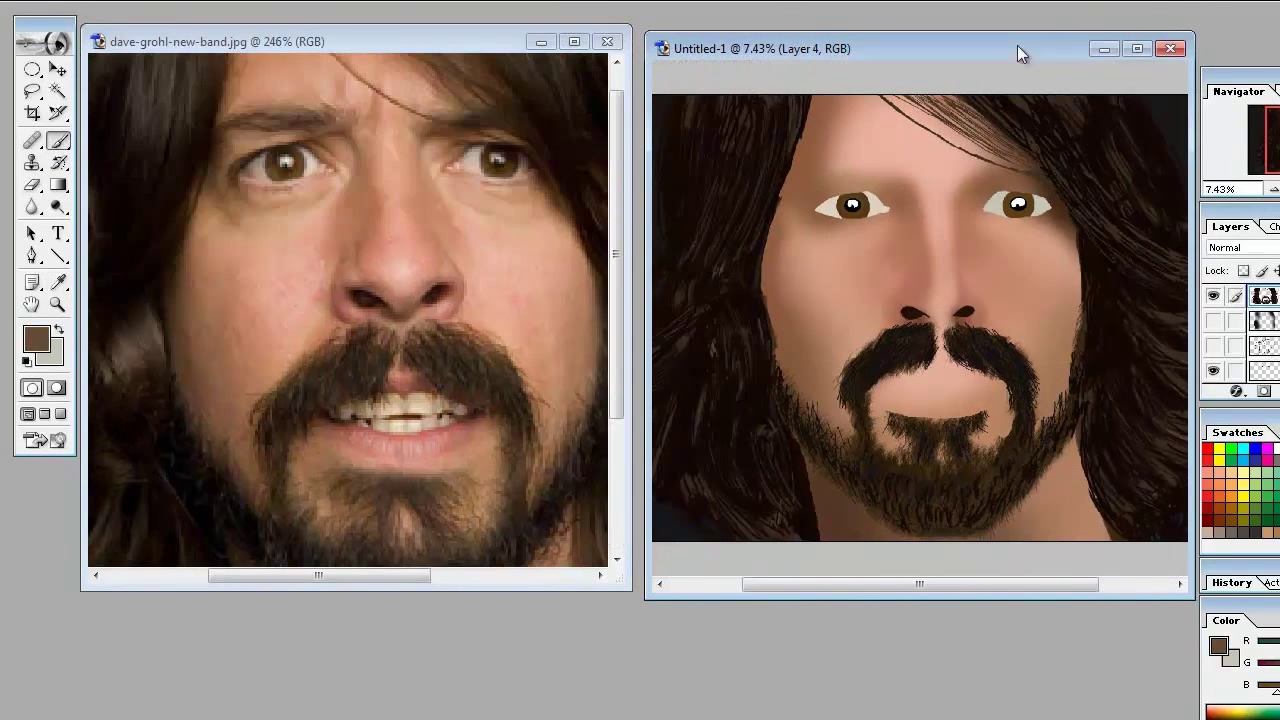
Step: Sample a light skin tone and paint a soft highlight beneath the left-hand eye on Layer 3, undoing unwanted strokes
{"action": "left_click", "coordinate": [163, 80], "text": "alt"}
{"action": "right_click", "coordinate": [165, 78]}
{"action": "left_click", "coordinate": [30, 3]}
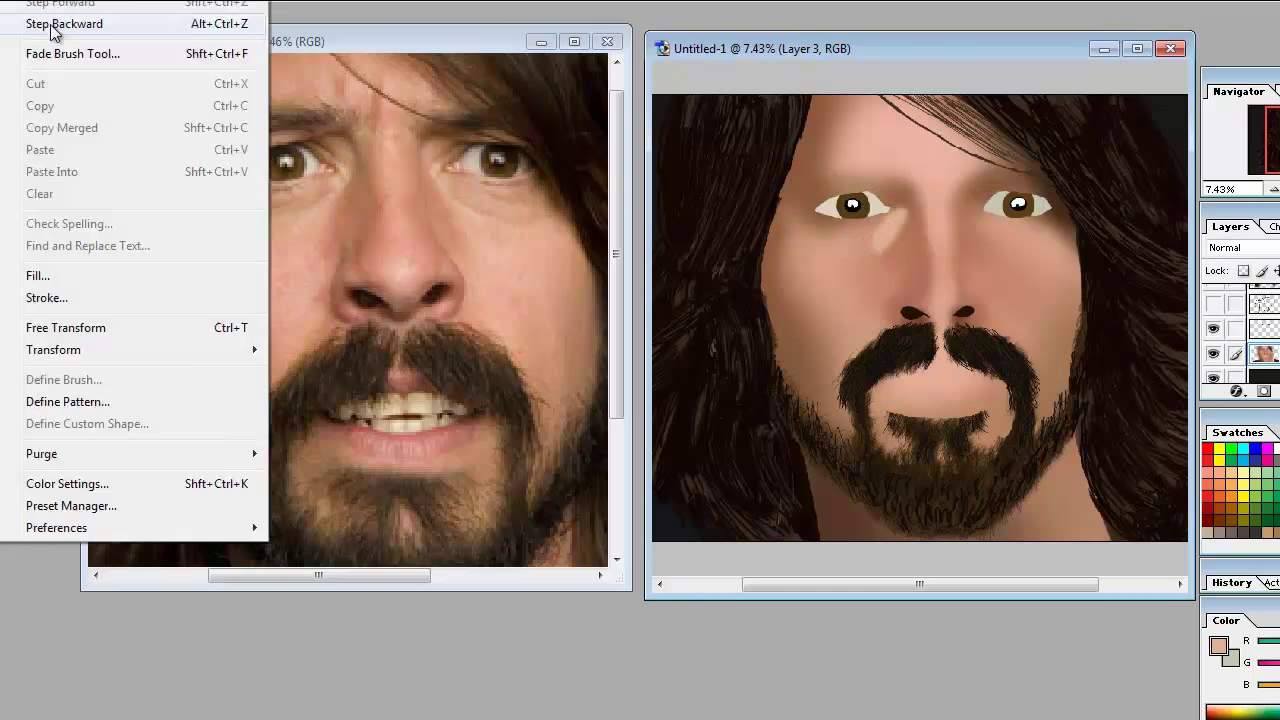
{"action": "left_click", "coordinate": [30, 14]}
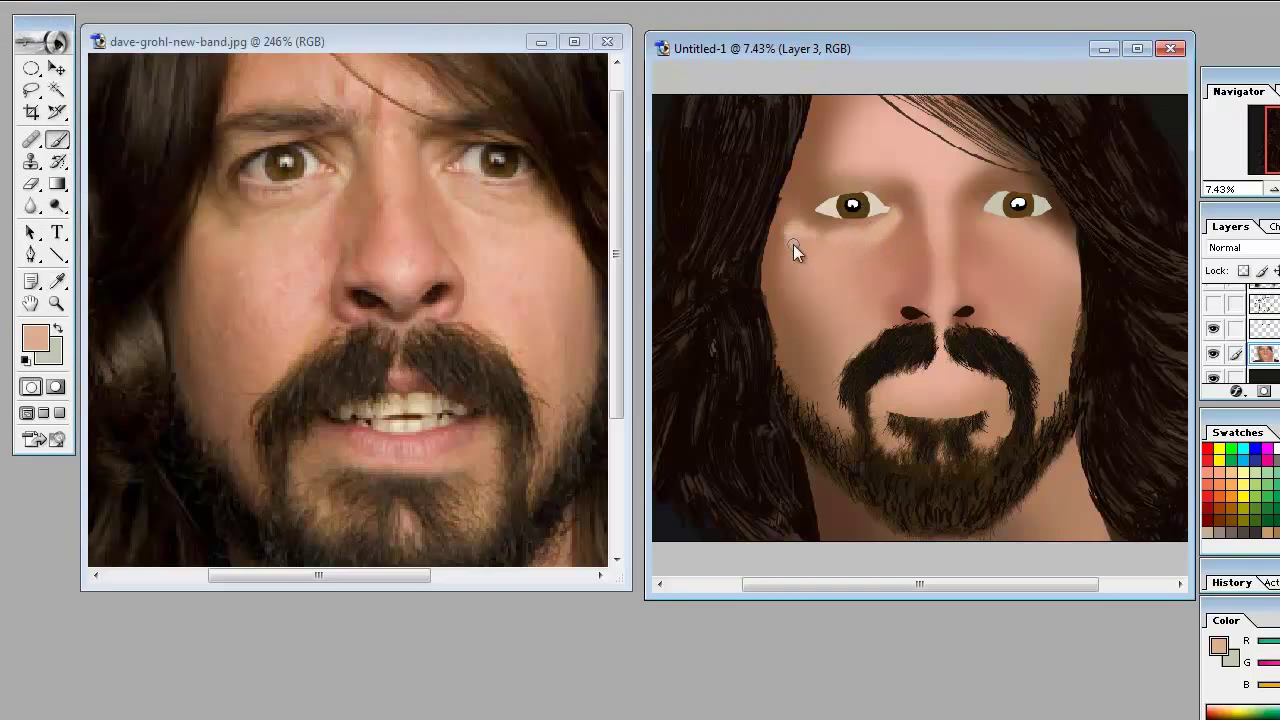
{"action": "key", "text": "]"}
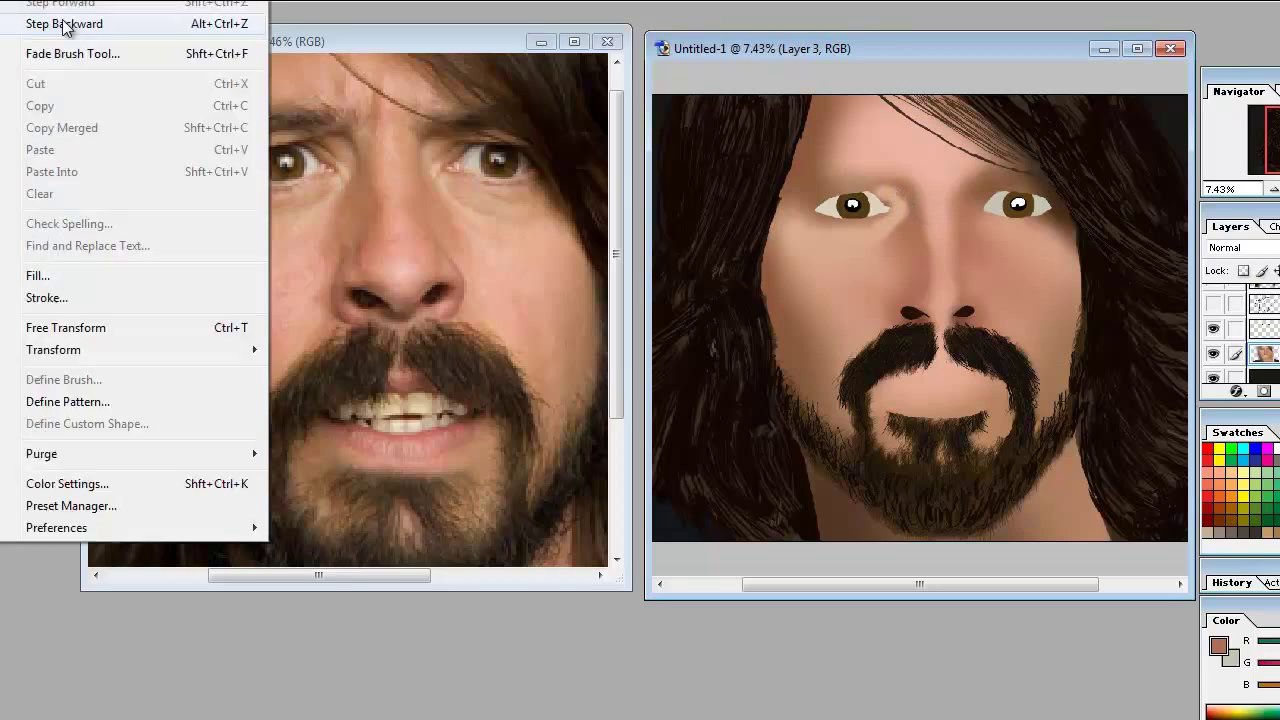
{"action": "left_click", "coordinate": [57, 20]}
Step: Sample reddish and light skin tones from the face and blend the shading beside the nose and on the cheeks
{"action": "left_click", "coordinate": [891, 221], "text": "alt"}
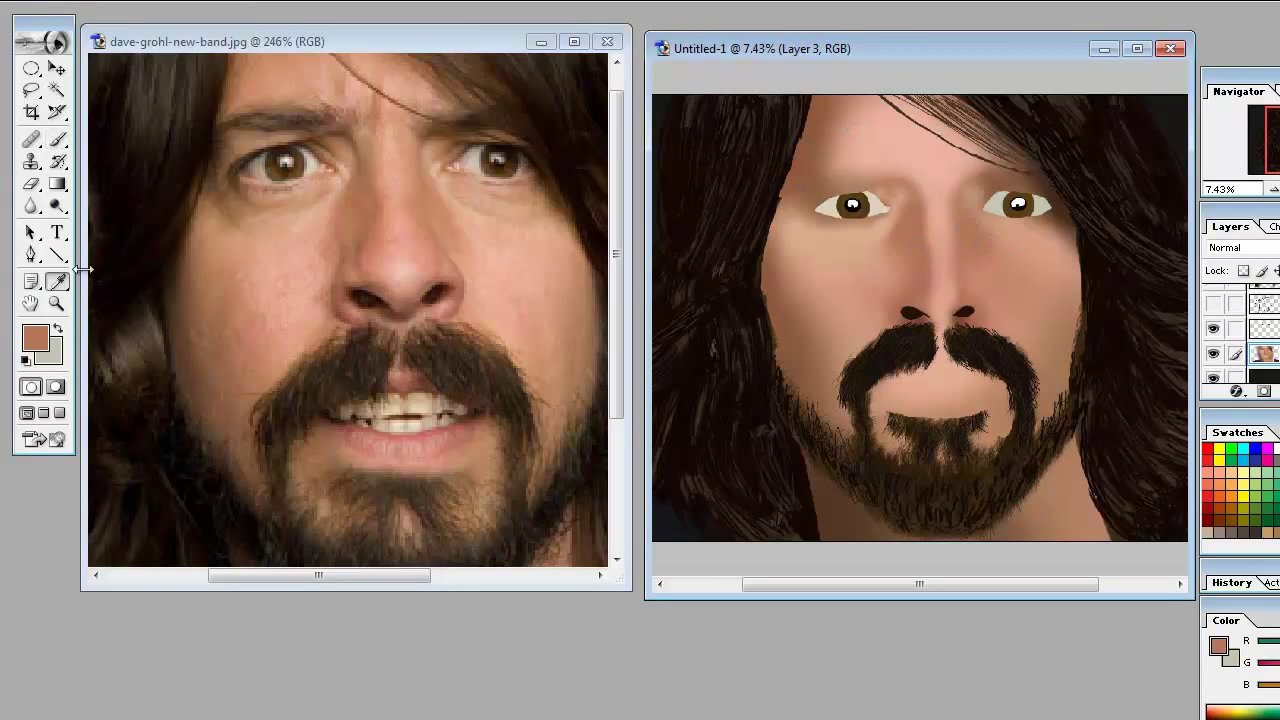
{"action": "left_click", "coordinate": [982, 246]}
{"action": "key", "text": "b"}
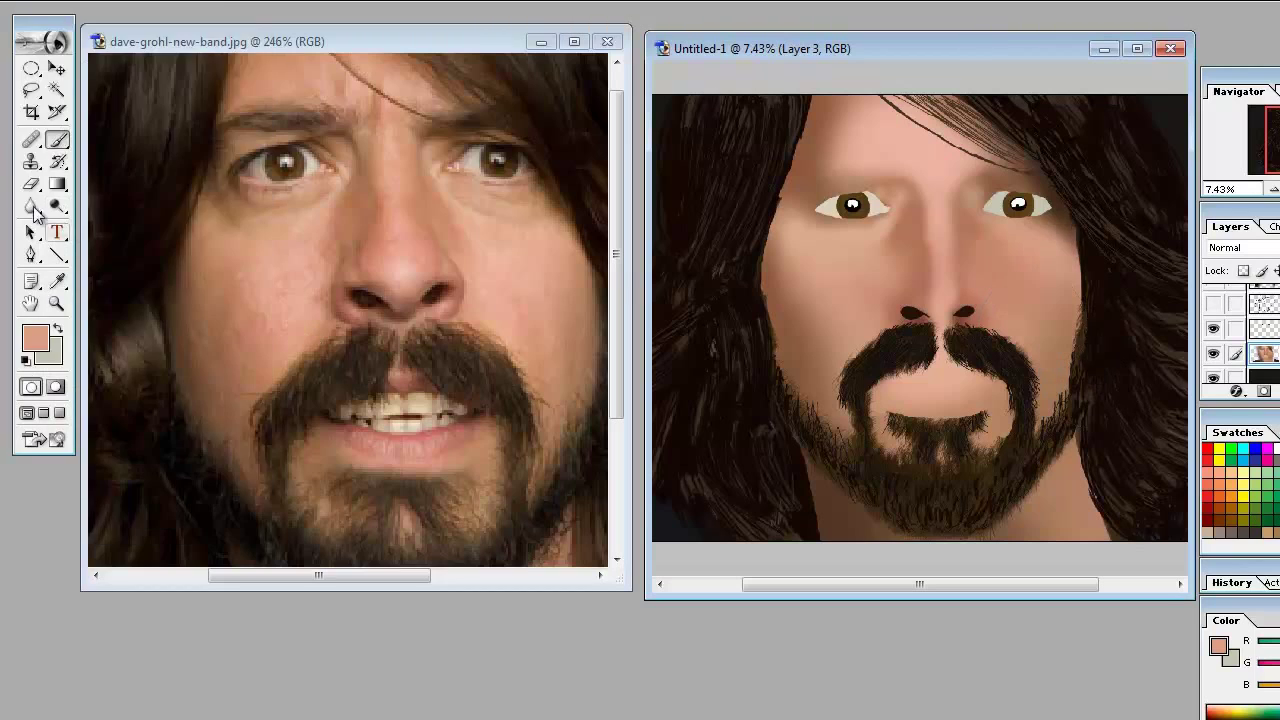
{"action": "left_click", "coordinate": [180, 230], "text": "alt"}
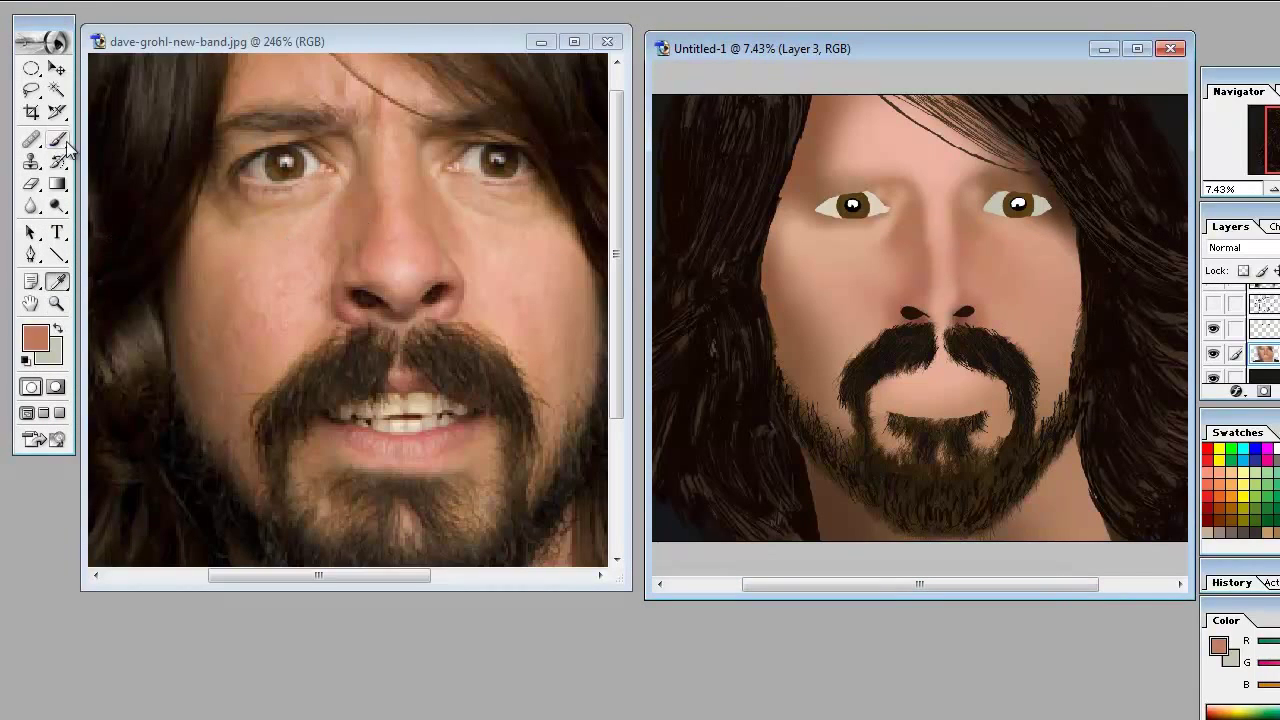
Step: Adjust the brush diameter between samples of light pink skin tones and paint highlights on the nose bridge and tip
{"action": "left_click", "coordinate": [185, 3]}
{"action": "key", "text": "Return"}
{"action": "left_click", "coordinate": [945, 304], "text": "alt"}
{"action": "left_click", "coordinate": [185, 3]}
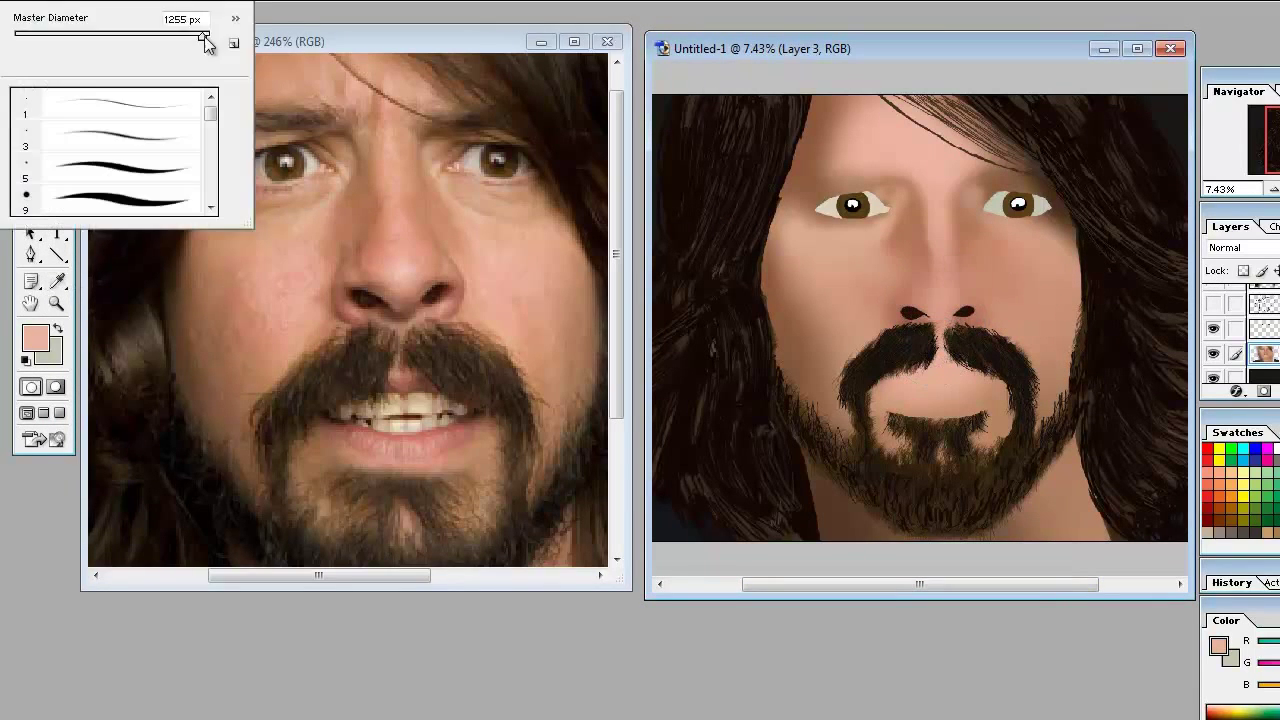
{"action": "key", "text": "Return"}
{"action": "left_click", "coordinate": [90, 118], "text": "alt"}
{"action": "left_click", "coordinate": [963, 291], "text": "alt"}
{"action": "left_click", "coordinate": [185, 3]}
{"action": "key", "text": "Return"}
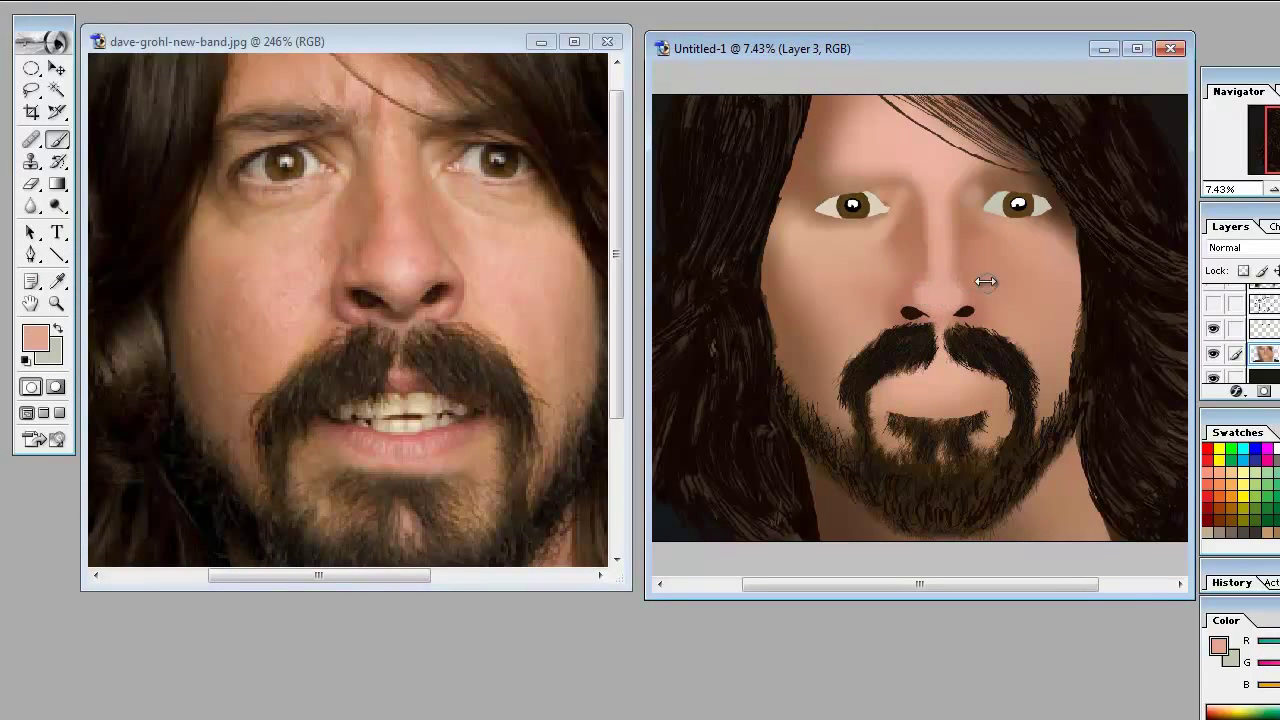
Step: Sample brown tones and deepen the shadow between the nose bridge and the right-hand eye
{"action": "left_click", "coordinate": [113, 163], "text": "alt"}
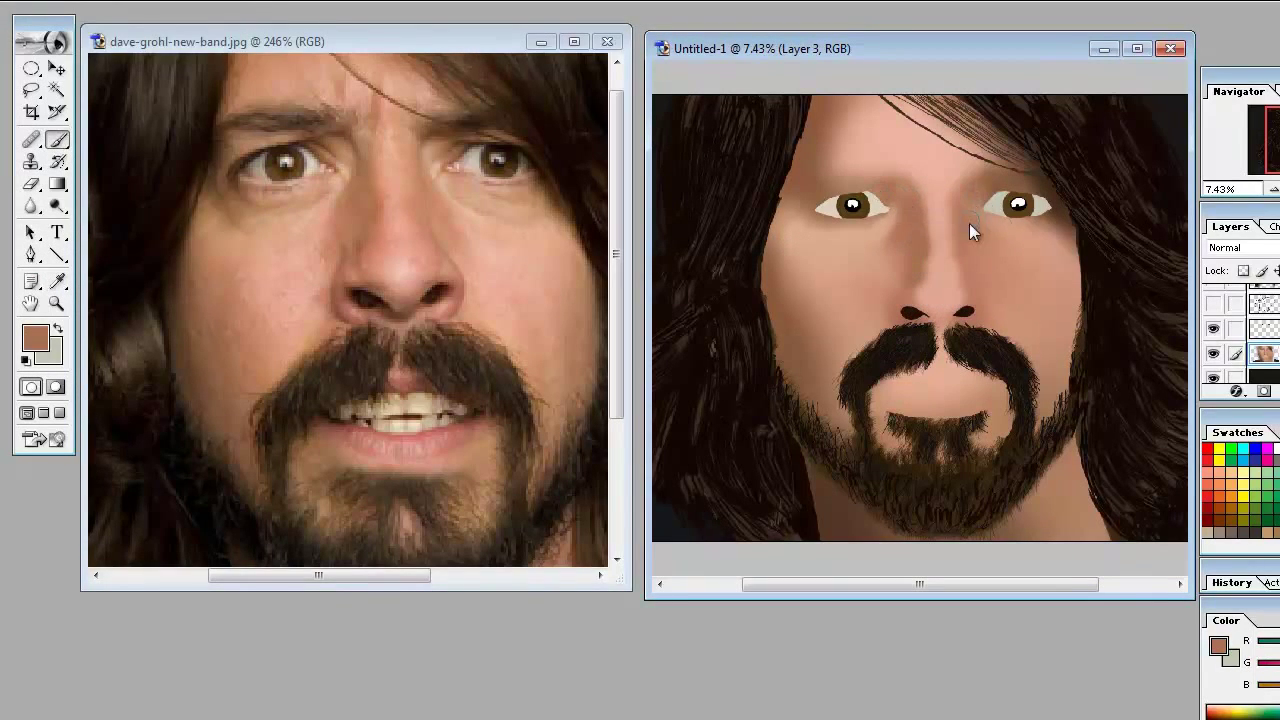
{"action": "left_click", "coordinate": [808, 207], "text": "alt"}
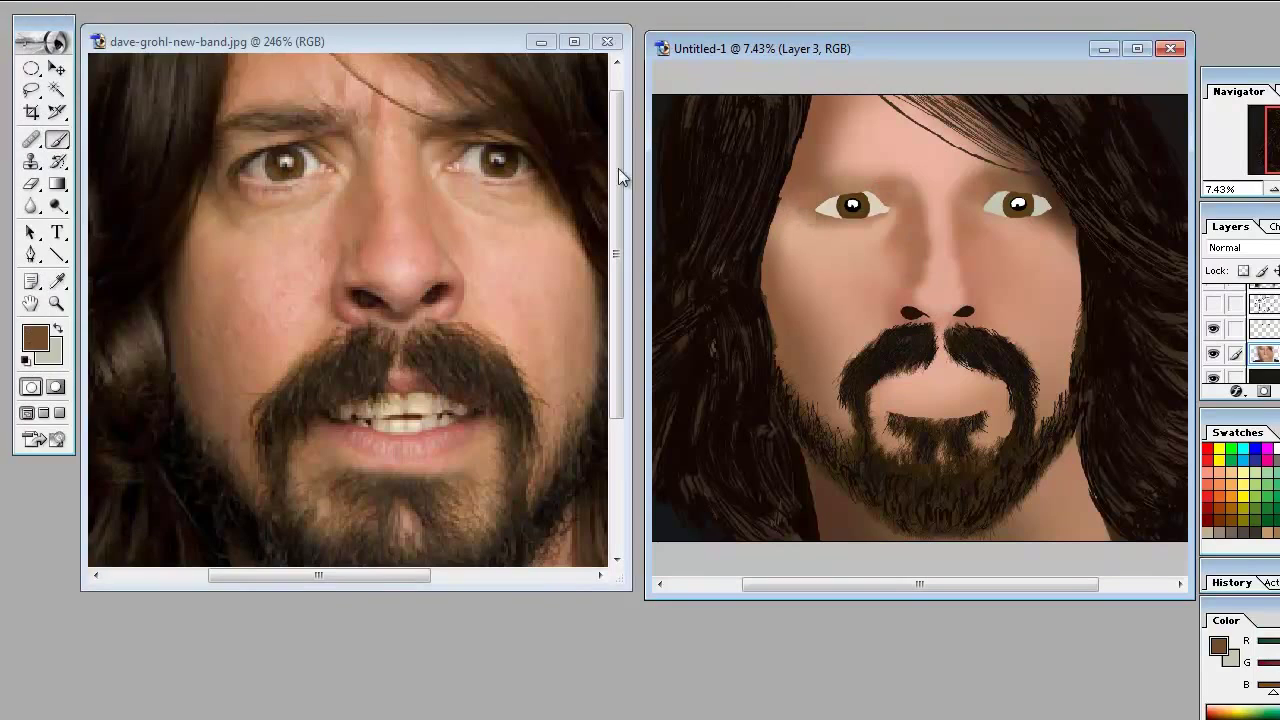
Step: Transform the left-hand nostril on Layer 5 within its lasso selection and apply the change
{"action": "key", "text": "alt+e"}
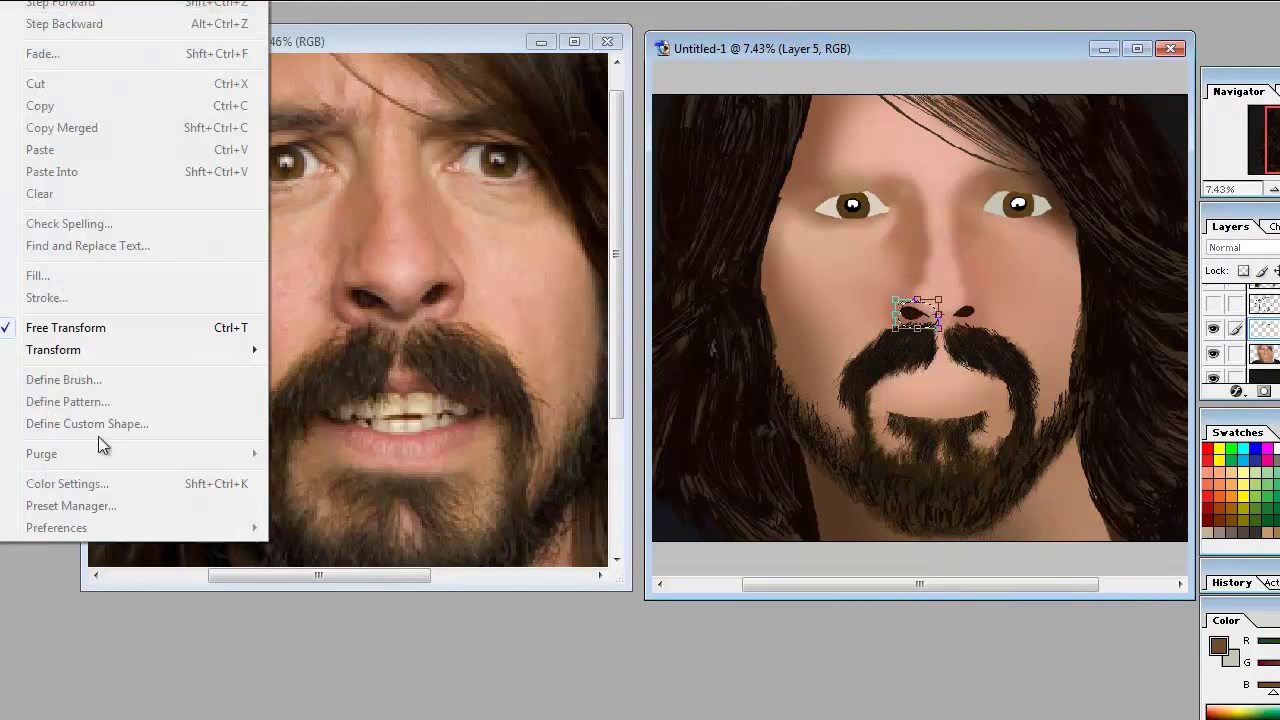
{"action": "key", "text": "Escape"}
{"action": "right_click", "coordinate": [904, 308]}
{"action": "left_click", "coordinate": [980, 519]}
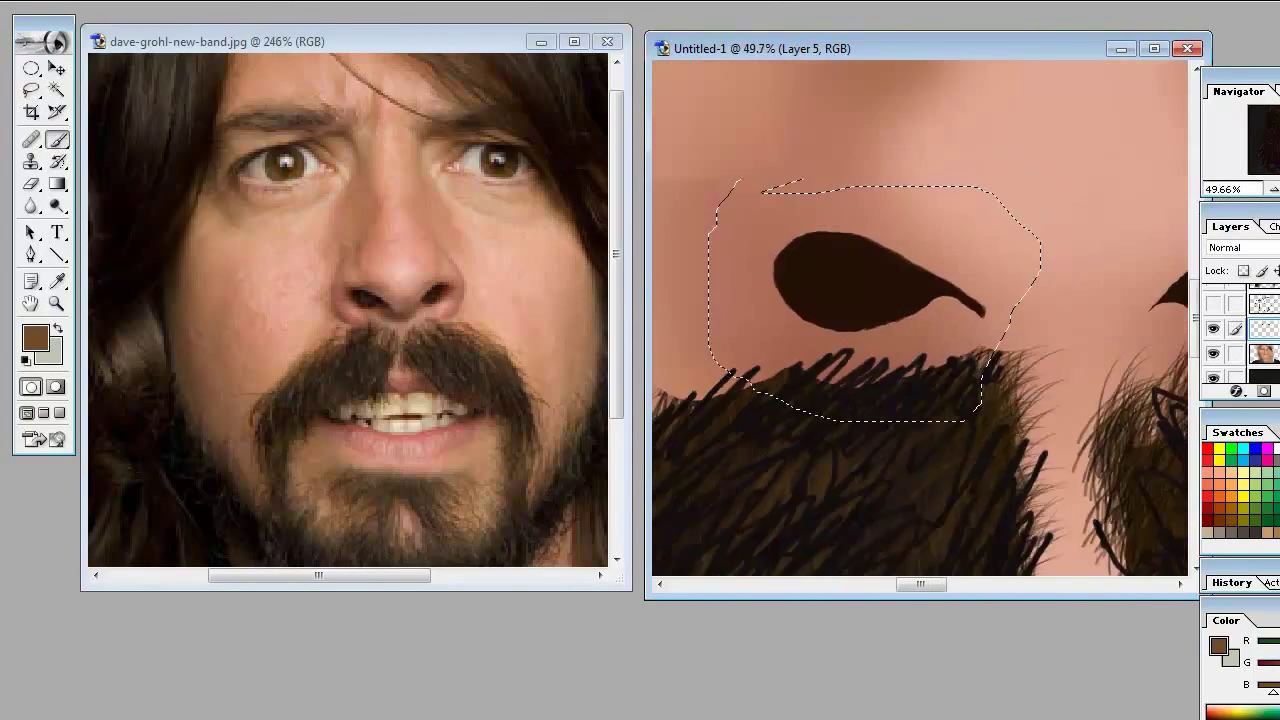
{"action": "key", "text": "Return"}
{"action": "left_click", "coordinate": [31, 89]}
{"action": "key", "text": "ctrl+0"}
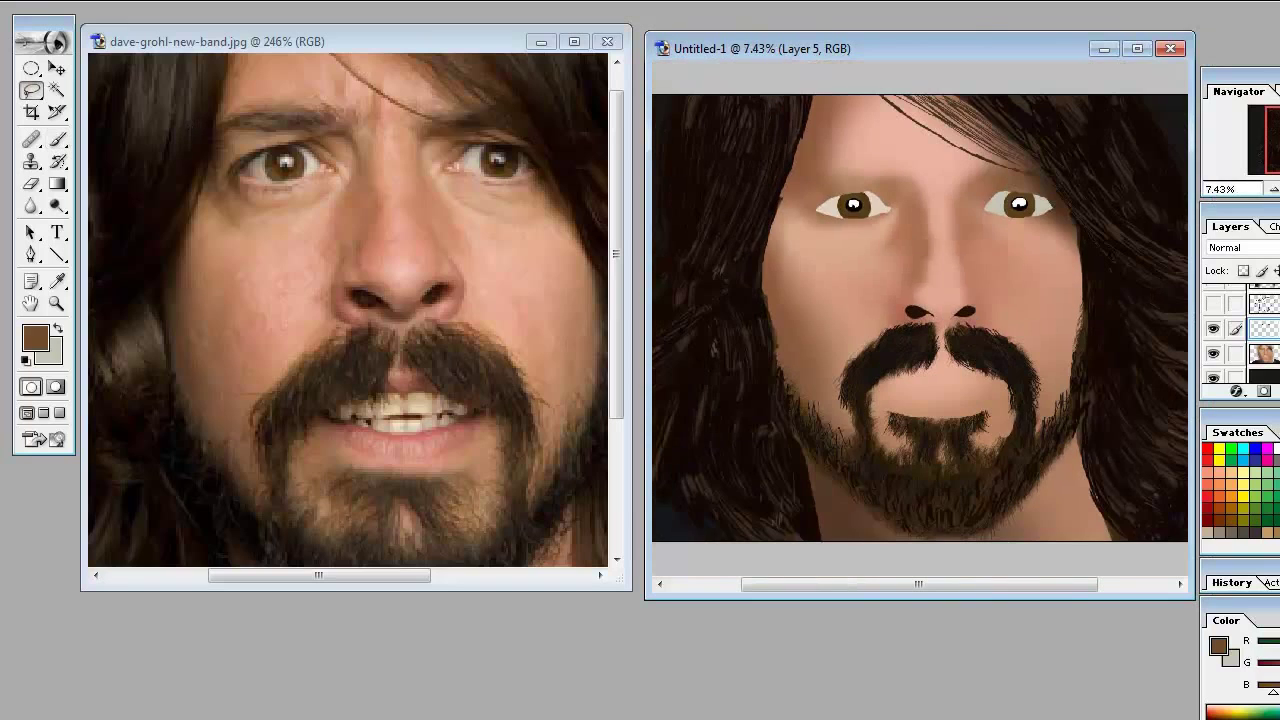
Step: Try shading both eyes with a soft grey-brown tone directly on Layer 5, and step back
{"action": "right_click", "coordinate": [677, 466]}
{"action": "left_click_drag", "start_coordinate": [830, 207], "coordinate": [862, 208]}
{"action": "left_click_drag", "start_coordinate": [985, 205], "coordinate": [1050, 208]}
{"action": "key", "text": "alt+e"}
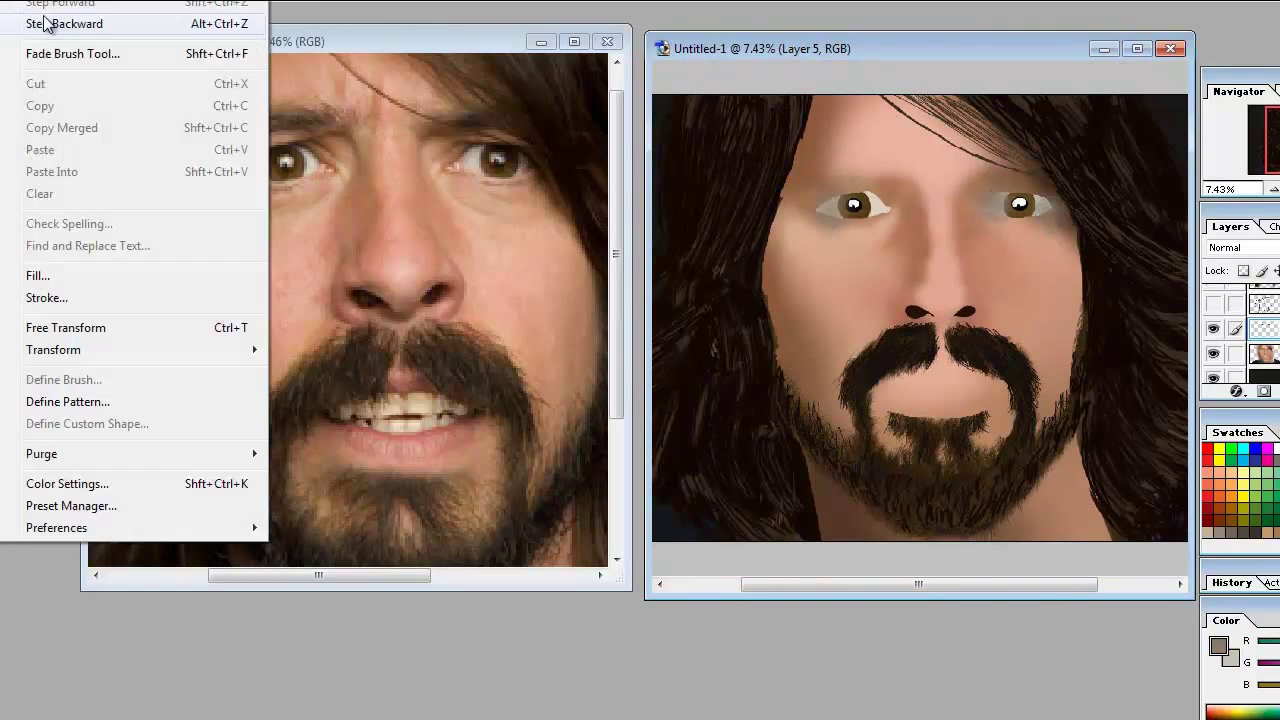
{"action": "left_click", "coordinate": [45, 22]}
Step: Sample reddish-brown and pink skin tones and paint shading around the nostrils and along the nose bridge on Layer 3
{"action": "scroll", "coordinate": [1049, 274], "scroll_direction": "up", "scroll_amount": 2}
{"action": "scroll", "coordinate": [1049, 274], "scroll_direction": "down", "scroll_amount": 1}
{"action": "left_click", "coordinate": [1213, 360]}
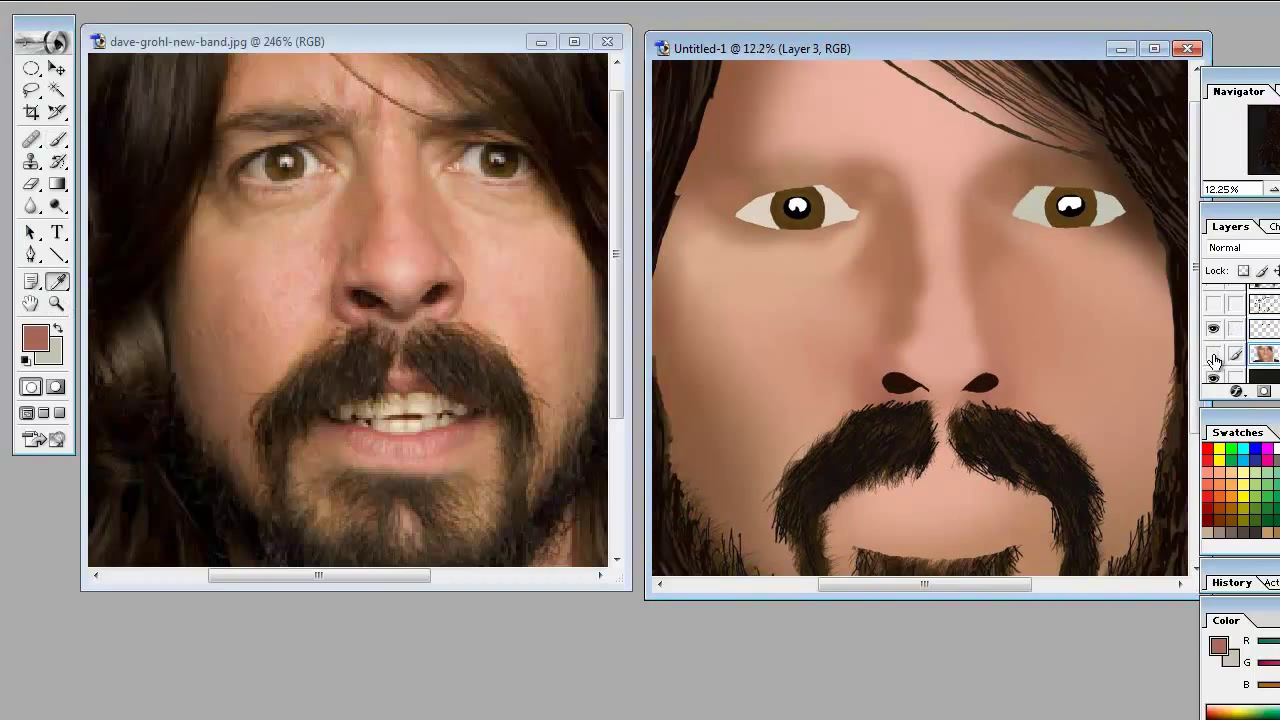
{"action": "key", "text": "b"}
{"action": "right_click", "coordinate": [194, 40]}
{"action": "scroll", "coordinate": [100, 143], "scroll_direction": "down", "scroll_amount": 2}
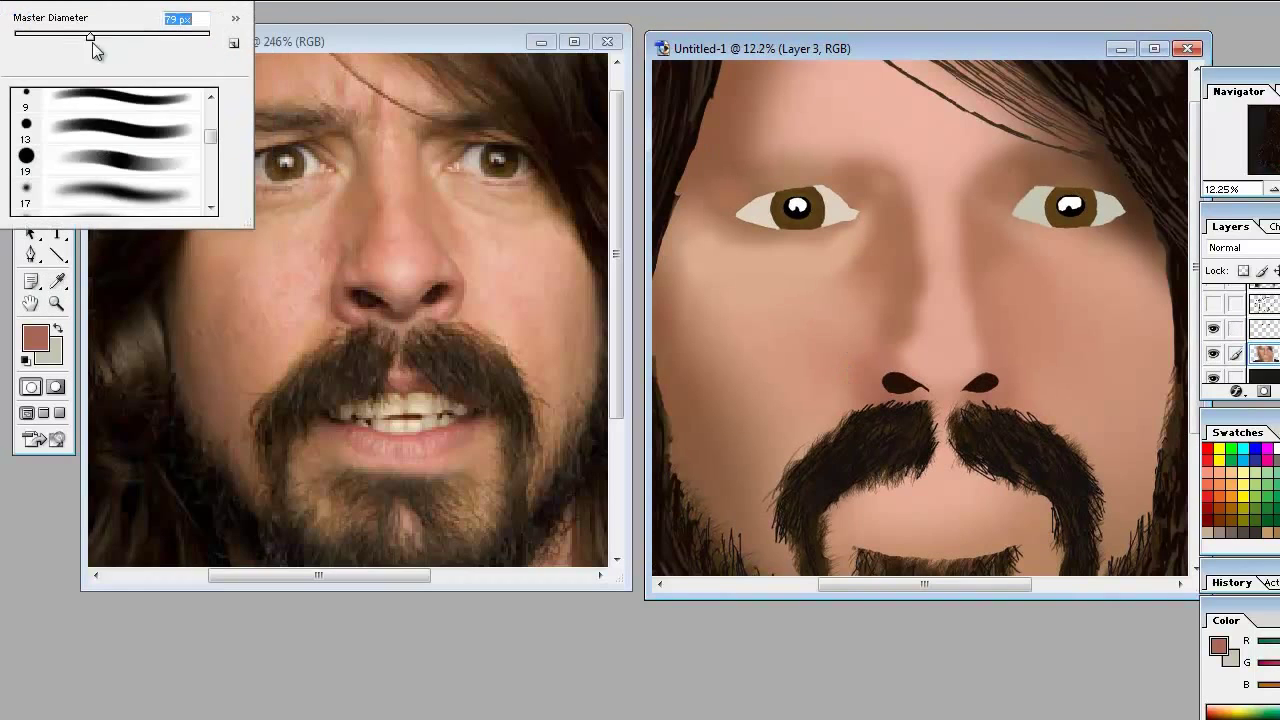
{"action": "key", "text": "Return"}
{"action": "left_click", "coordinate": [885, 372], "text": "alt"}
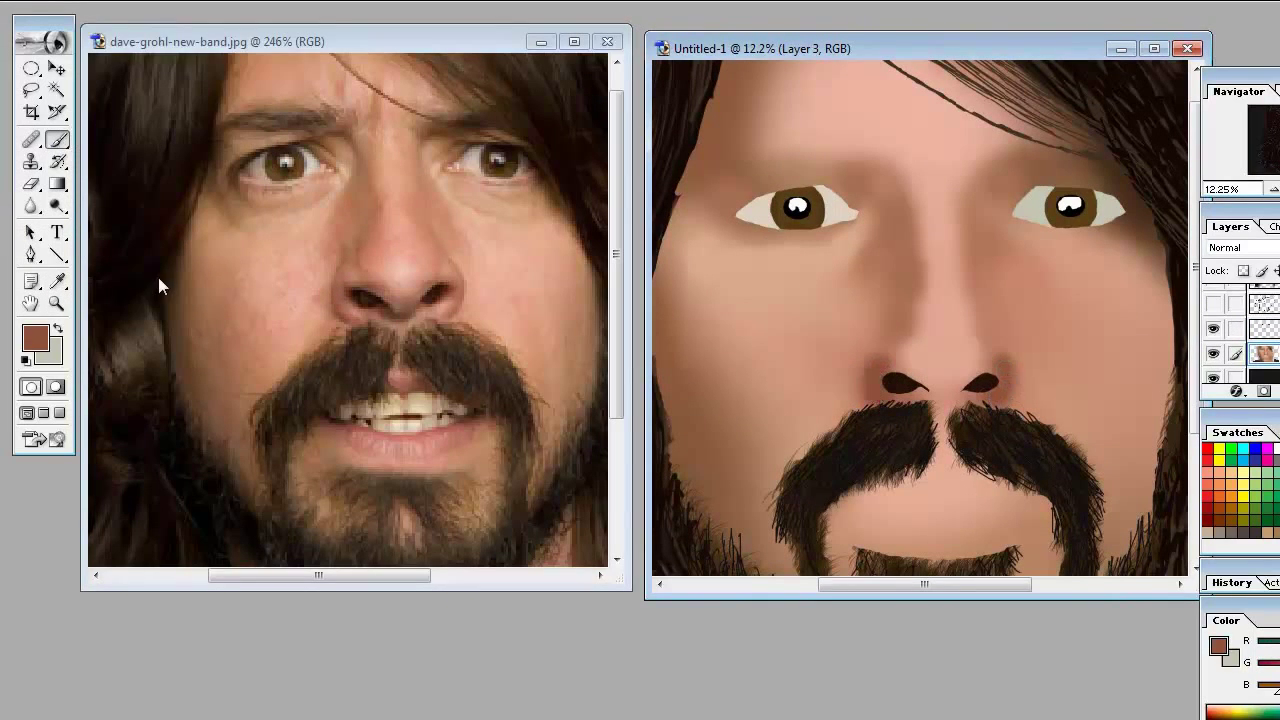
{"action": "left_click", "coordinate": [891, 322], "text": "alt"}
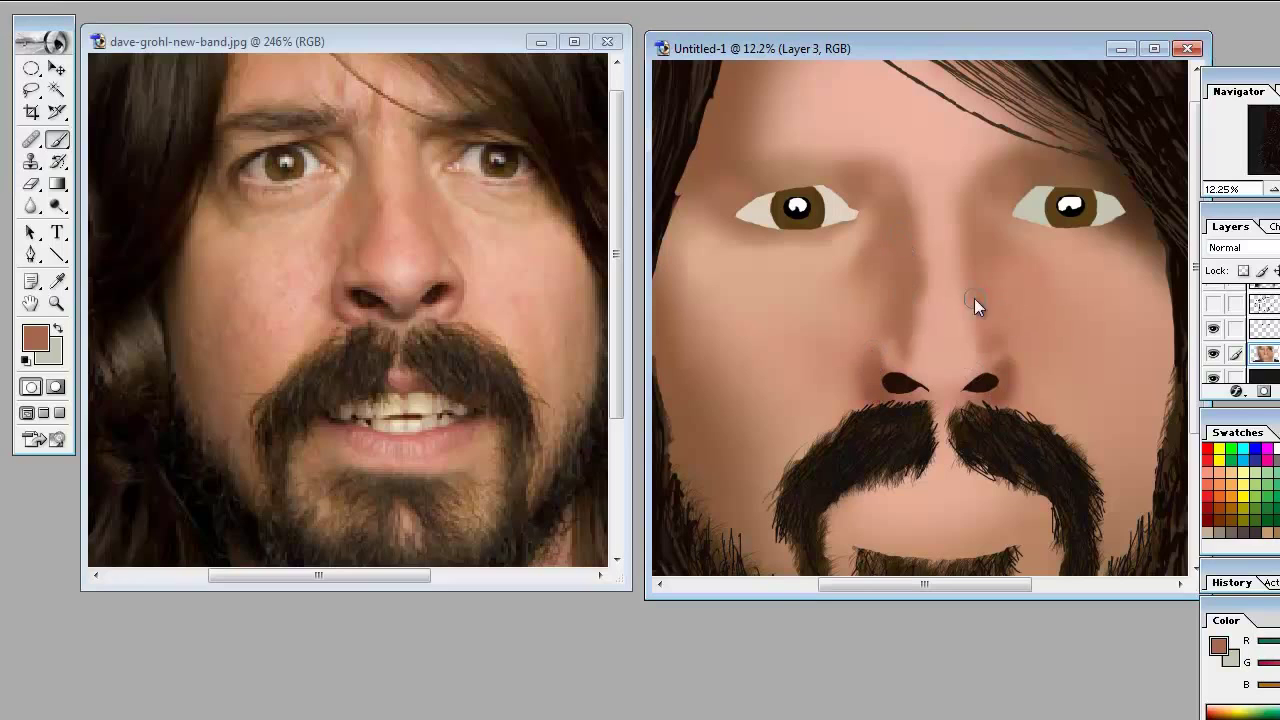
{"action": "left_click_drag", "start_coordinate": [974, 298], "coordinate": [1067, 534]}
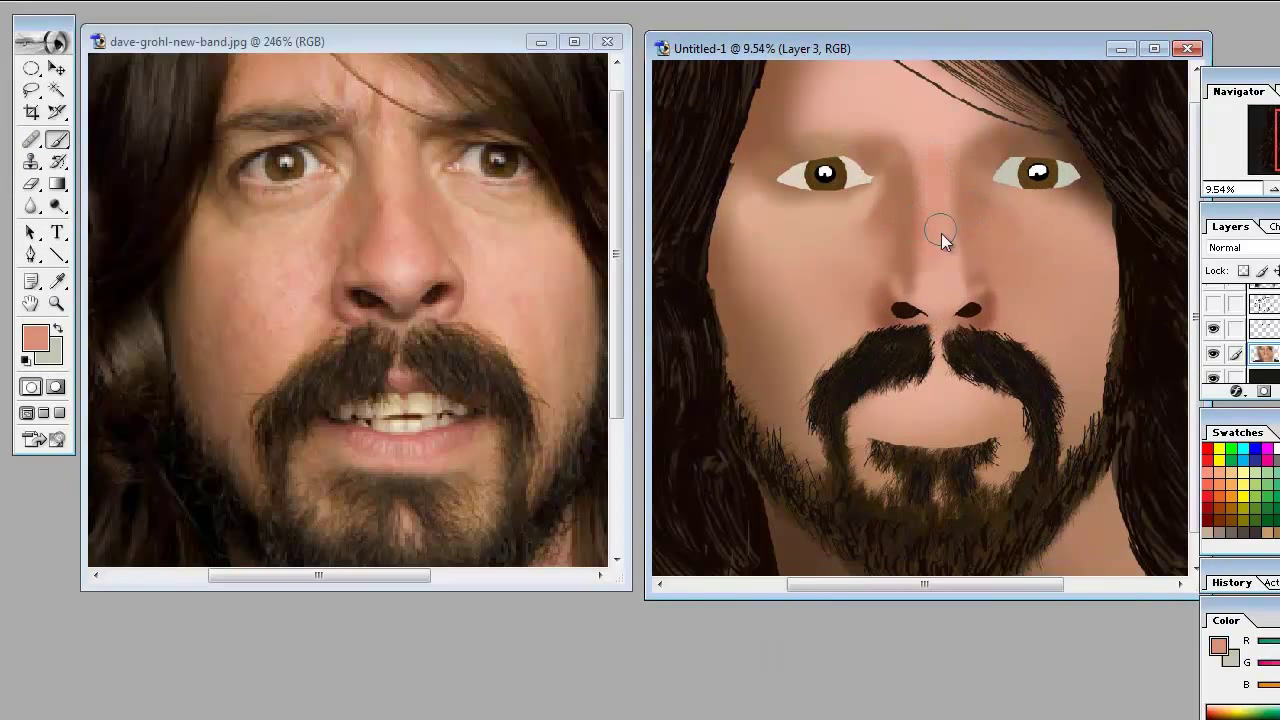
Step: Move the lassoed right-hand eye on Layer 5 slightly closer to the nose, apply the transform and deselect
{"action": "key", "text": "ctrl+t"}
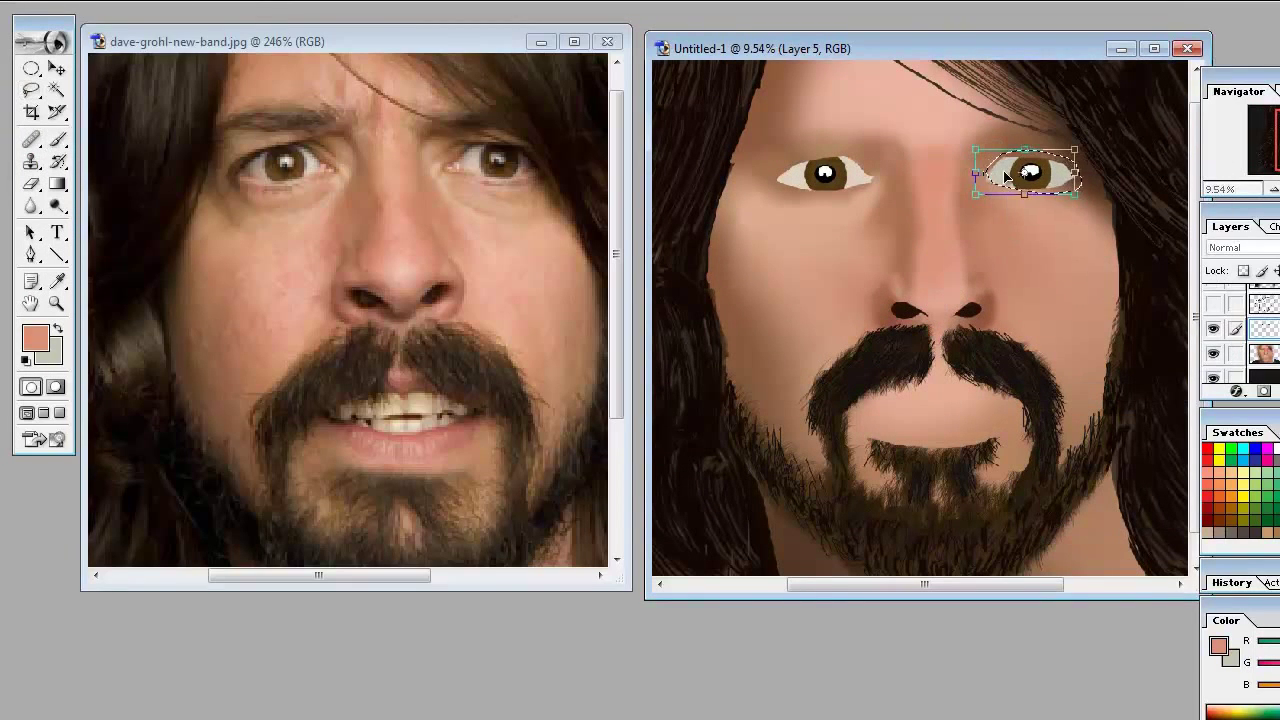
{"action": "key", "text": "Return"}
{"action": "key", "text": "l"}
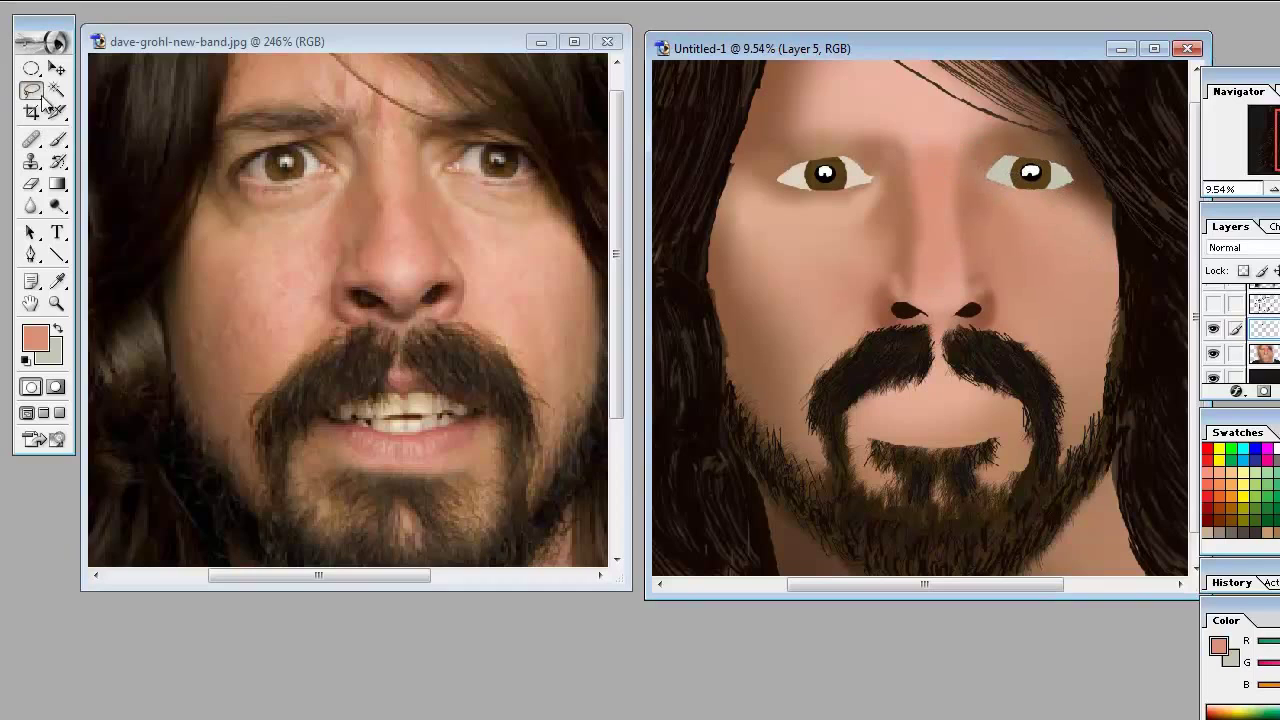
{"action": "key", "text": "ctrl+d"}
{"action": "scroll", "coordinate": [920, 320], "scroll_direction": "right", "scroll_amount": 1}
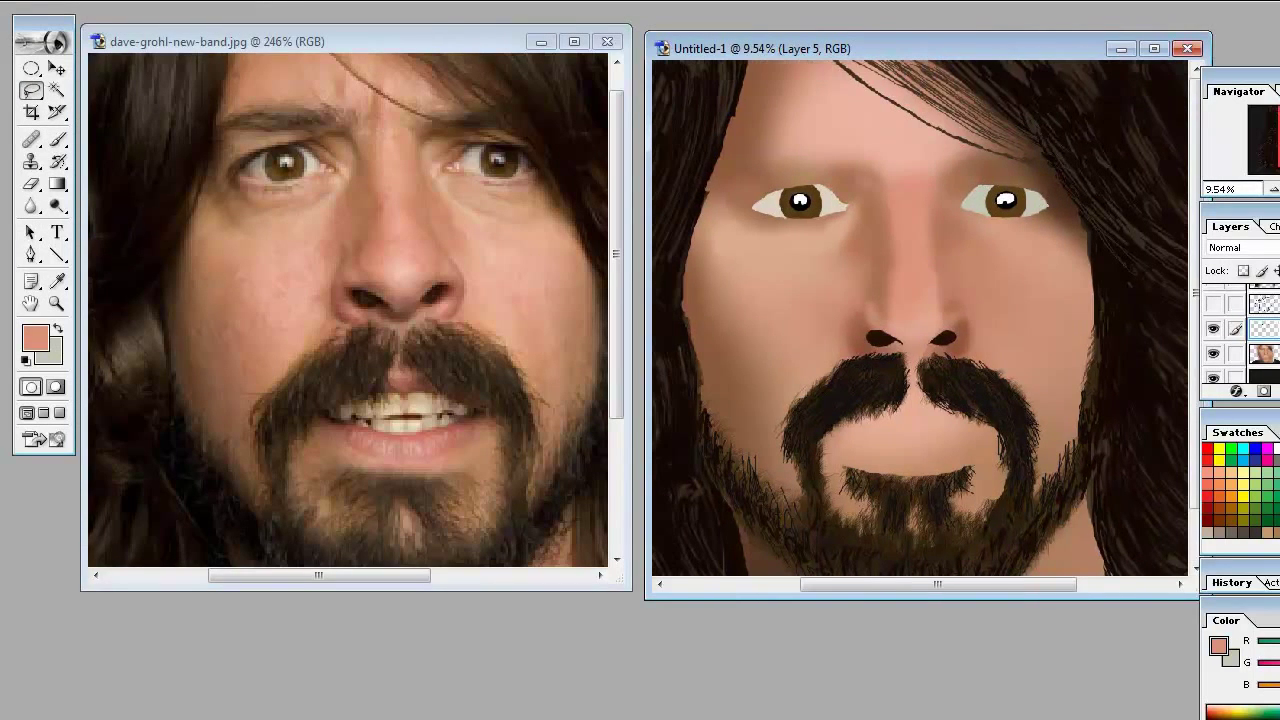
Step: Paint a translucent grey-brown shade over both eyes on Layer 6, and erase it from the irises and surrounding skin
{"action": "key", "text": "e"}
{"action": "left_click_drag", "start_coordinate": [995, 205], "coordinate": [1014, 223]}
{"action": "left_click_drag", "start_coordinate": [800, 200], "coordinate": [843, 206]}
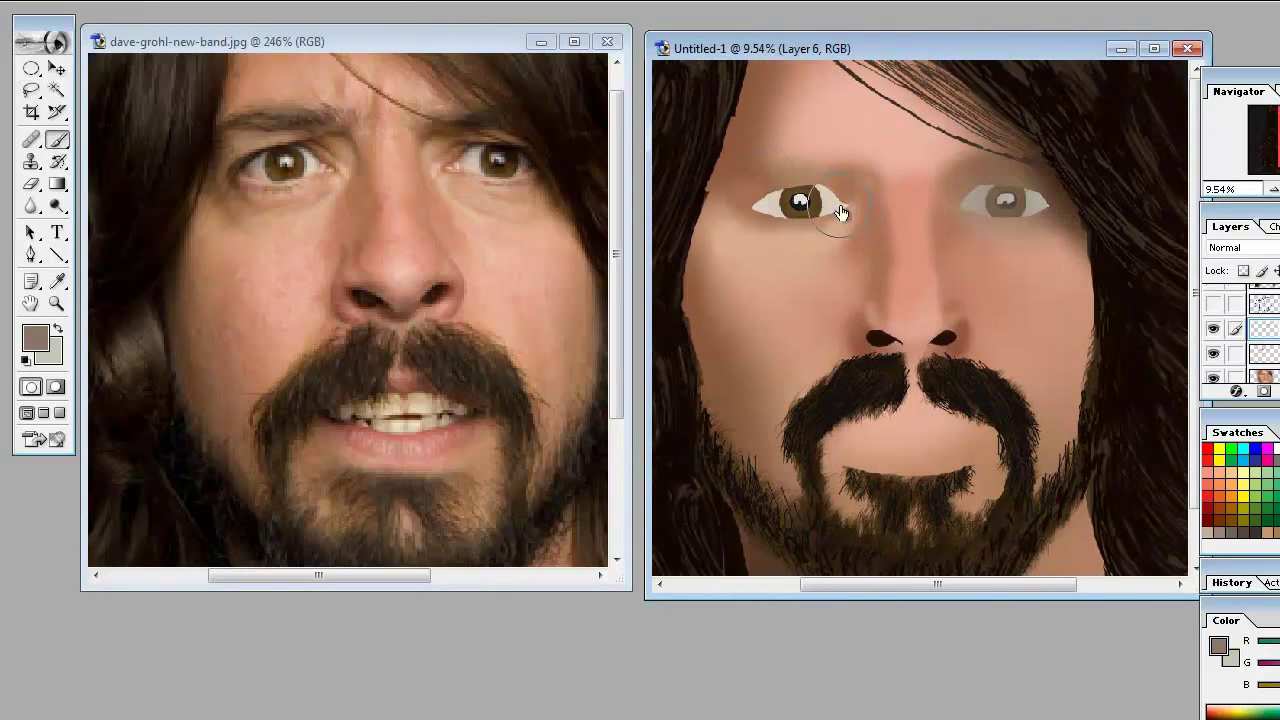
{"action": "key", "text": "bracketright"}
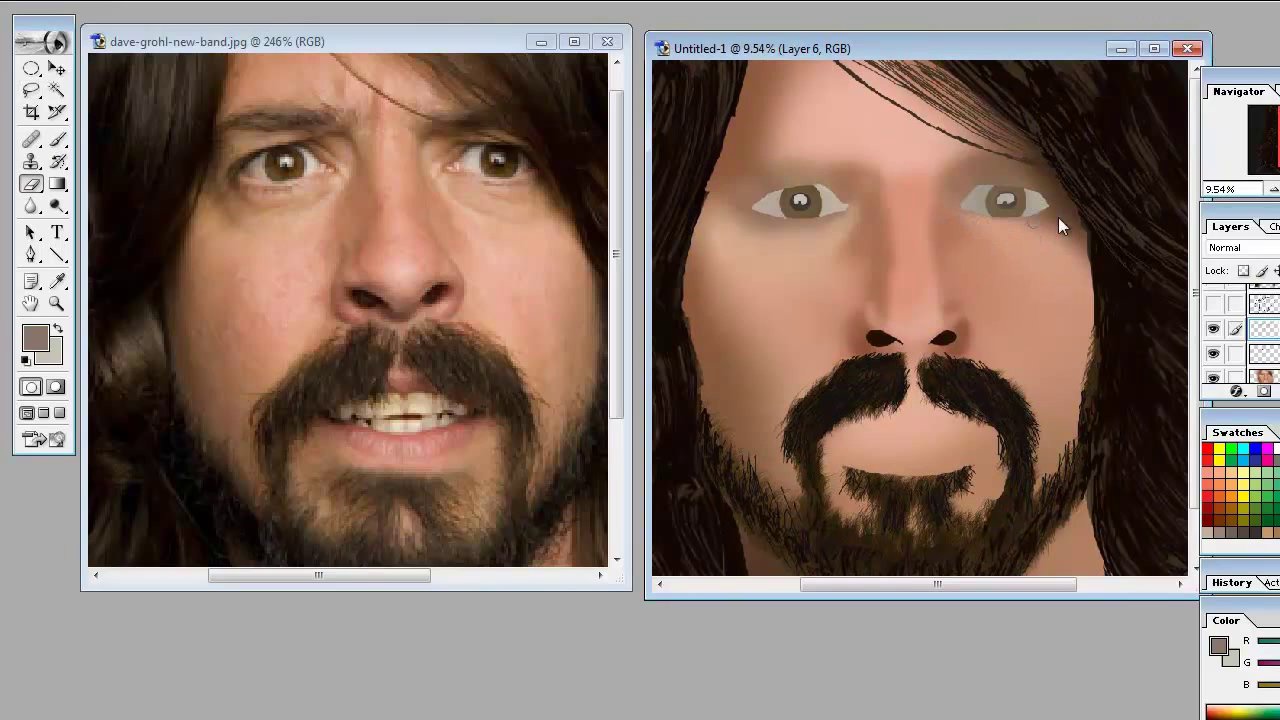
{"action": "key", "text": "bracketright"}
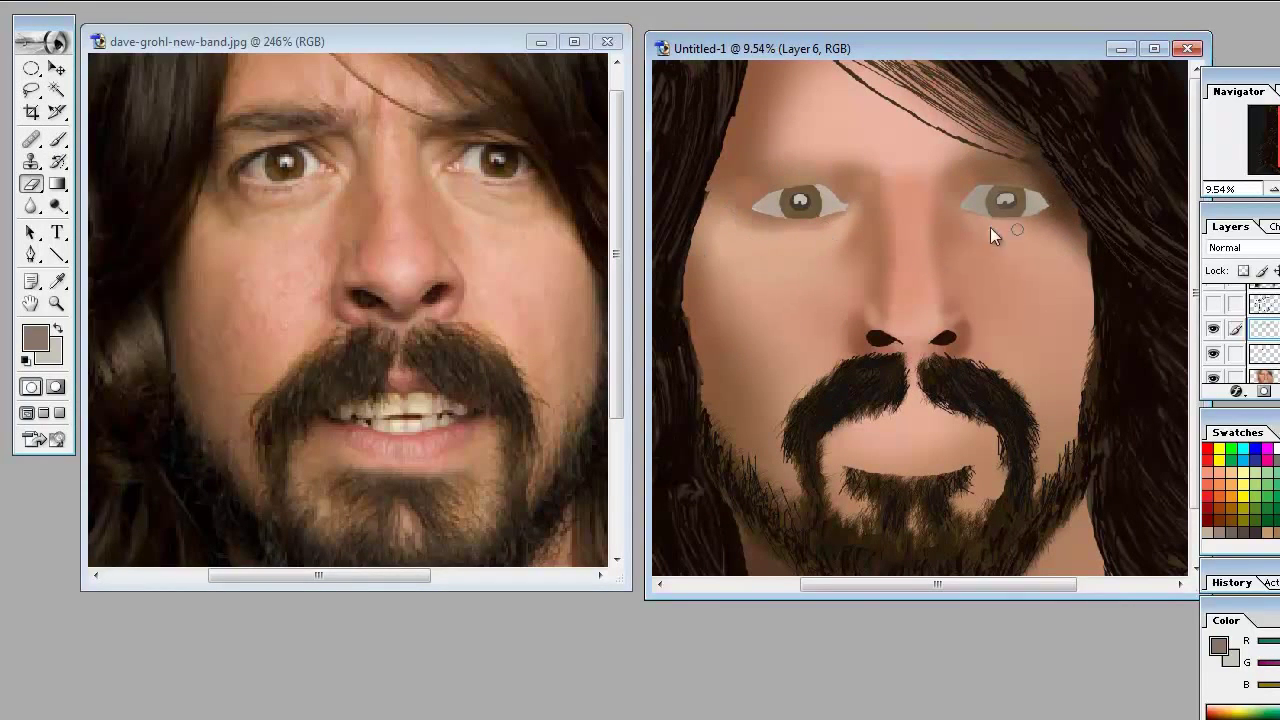
{"action": "scroll", "coordinate": [996, 204], "scroll_direction": "down", "scroll_amount": 1}
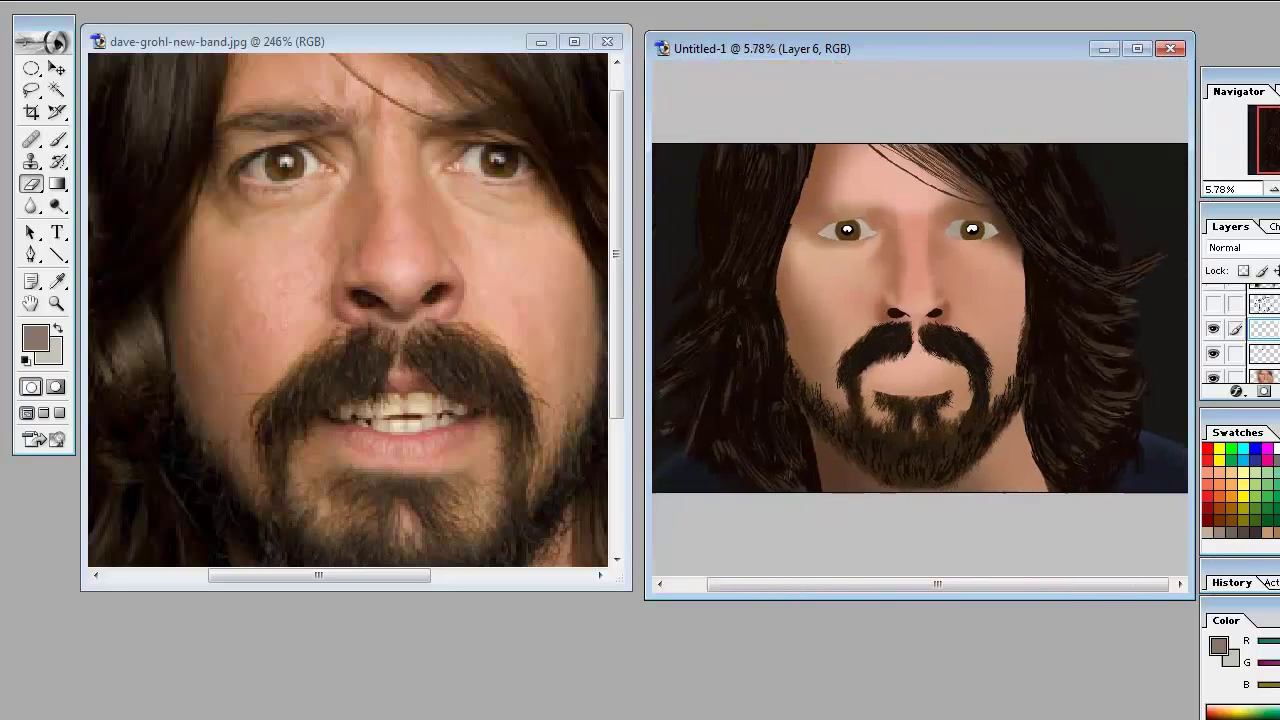
{"action": "scroll", "coordinate": [1000, 200], "scroll_direction": "up", "scroll_amount": 2}
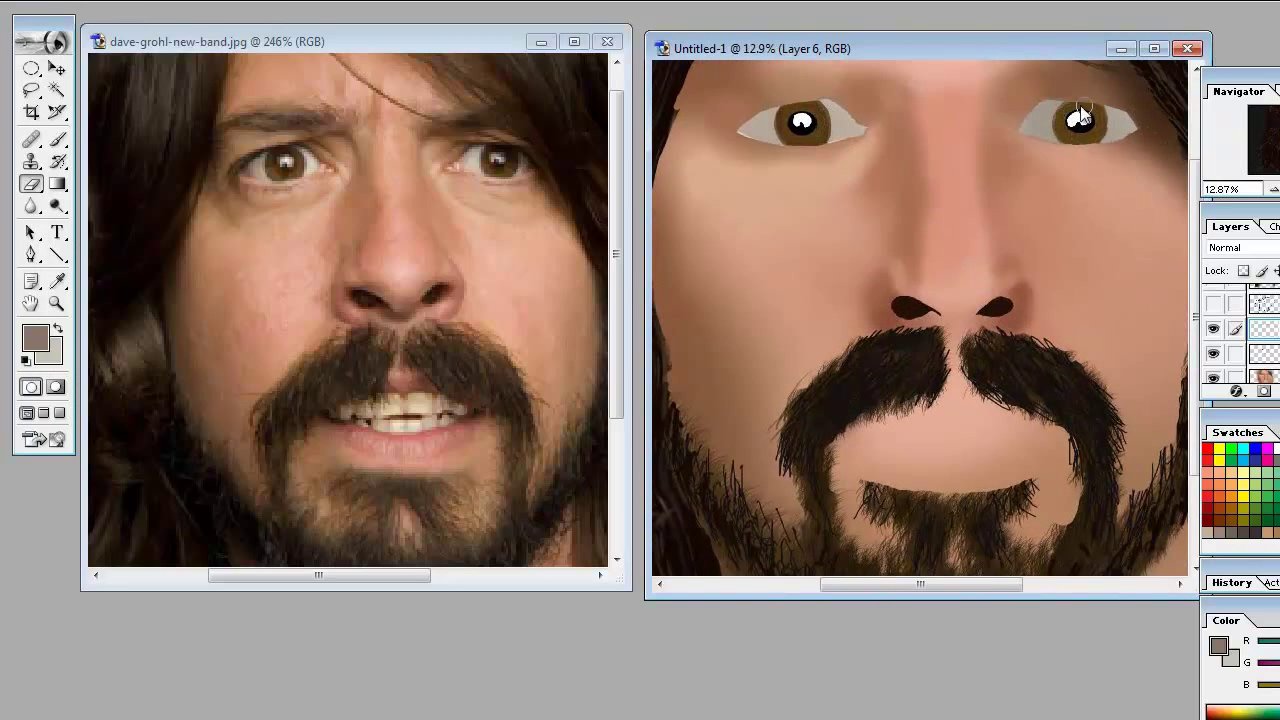
Step: Activate Layer 3, sample a reddish tone beside the nose in the reference photo and enlarge the brush
{"action": "key", "text": "alt+bracketleft"}
{"action": "key", "text": "alt+bracketleft"}
{"action": "key", "text": "alt+bracketleft"}
{"action": "key", "text": "b"}
{"action": "left_click", "coordinate": [320, 337], "text": "alt"}
{"action": "key", "text": "bracketright"}
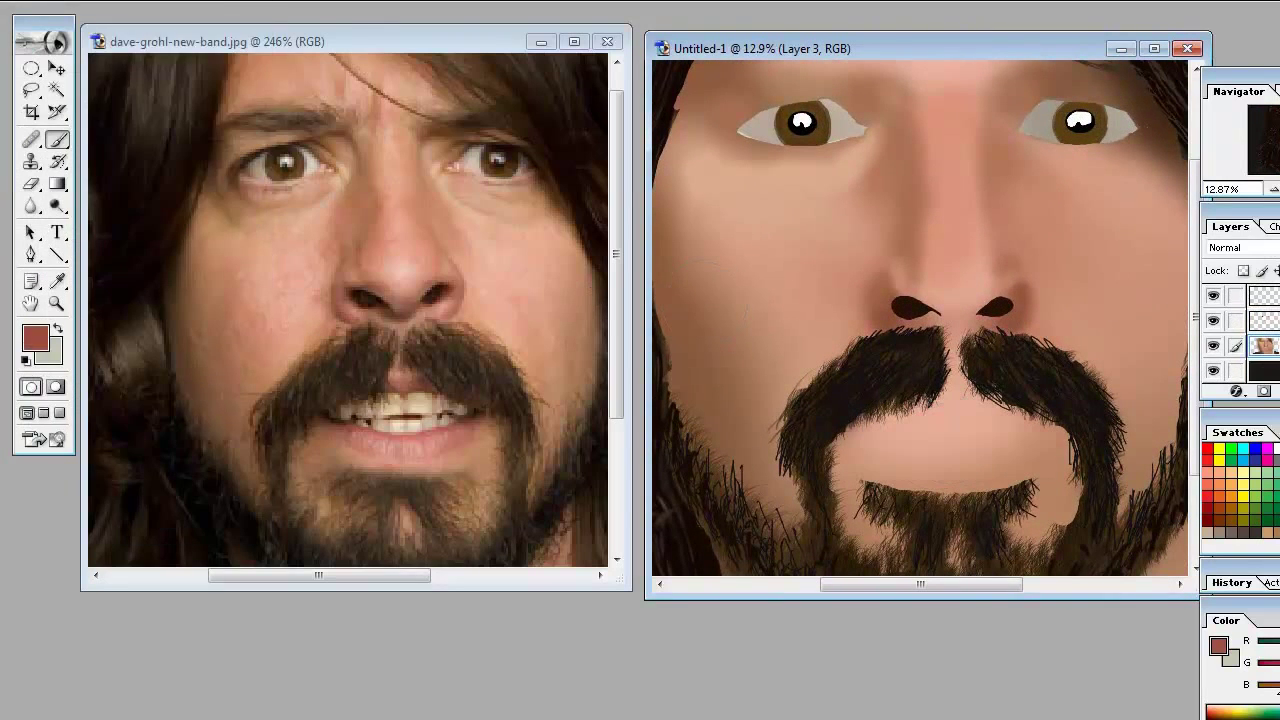
Step: Make Layer 5 active and paint reddish upper and lower lips between the moustache and the chin hair
{"action": "key", "text": "alt+bracketright"}
{"action": "key", "text": "alt+bracketright"}
{"action": "key", "text": "alt+bracketright"}
{"action": "key", "text": "x"}
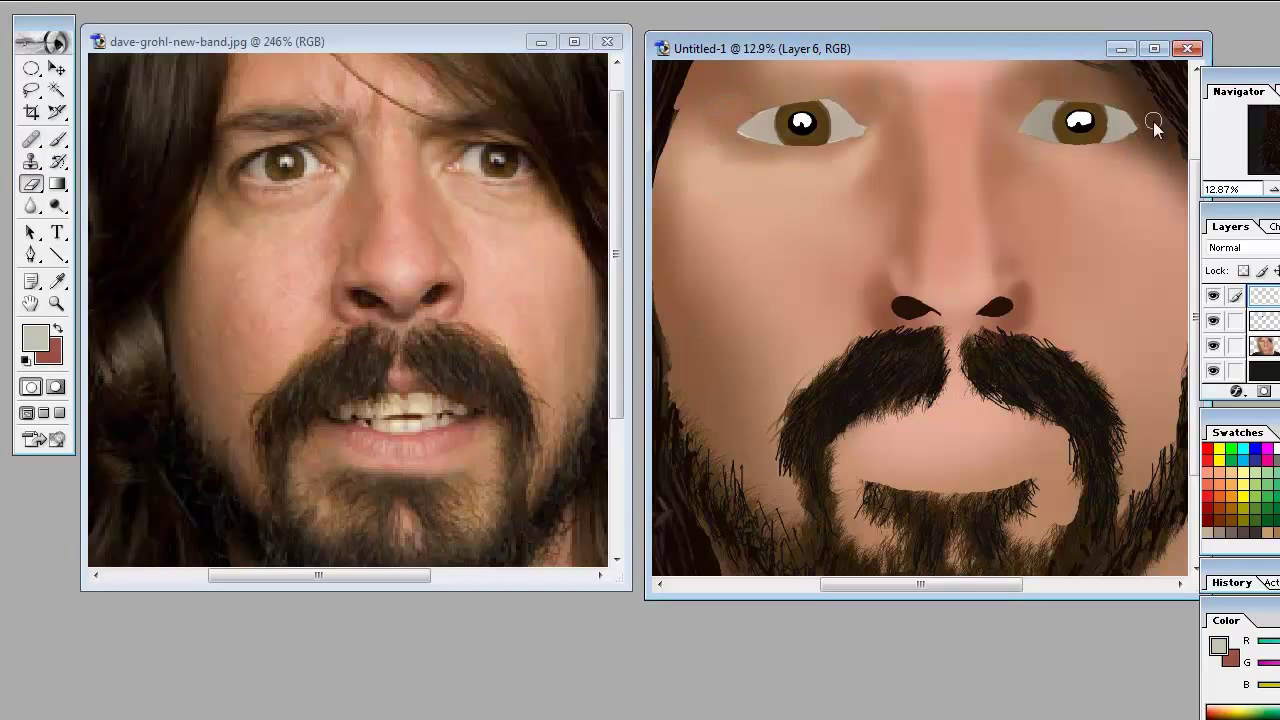
{"action": "key", "text": "alt+bracketleft"}
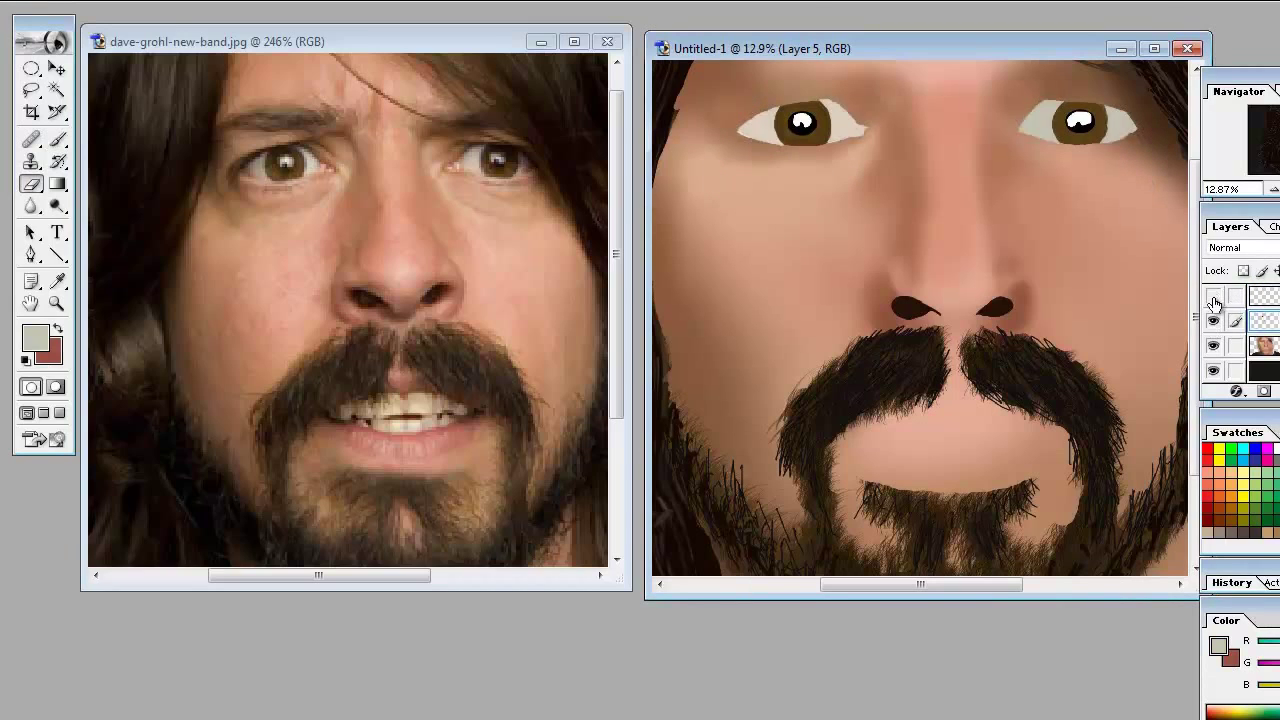
{"action": "key", "text": "b"}
{"action": "key", "text": "x"}
{"action": "mouse_move", "coordinate": [858, 440]}
{"action": "left_mouse_down"}
{"action": "mouse_move", "coordinate": [936, 444]}
{"action": "mouse_move", "coordinate": [1010, 425]}
{"action": "mouse_move", "coordinate": [971, 463]}
{"action": "left_mouse_up"}
{"action": "left_click", "coordinate": [945, 440], "text": "alt"}
Step: Sample a cream tone from the teeth in the reference photo and fill in the teeth between the lips
{"action": "left_click", "coordinate": [400, 410], "text": "alt"}
{"action": "left_click", "coordinate": [922, 432]}
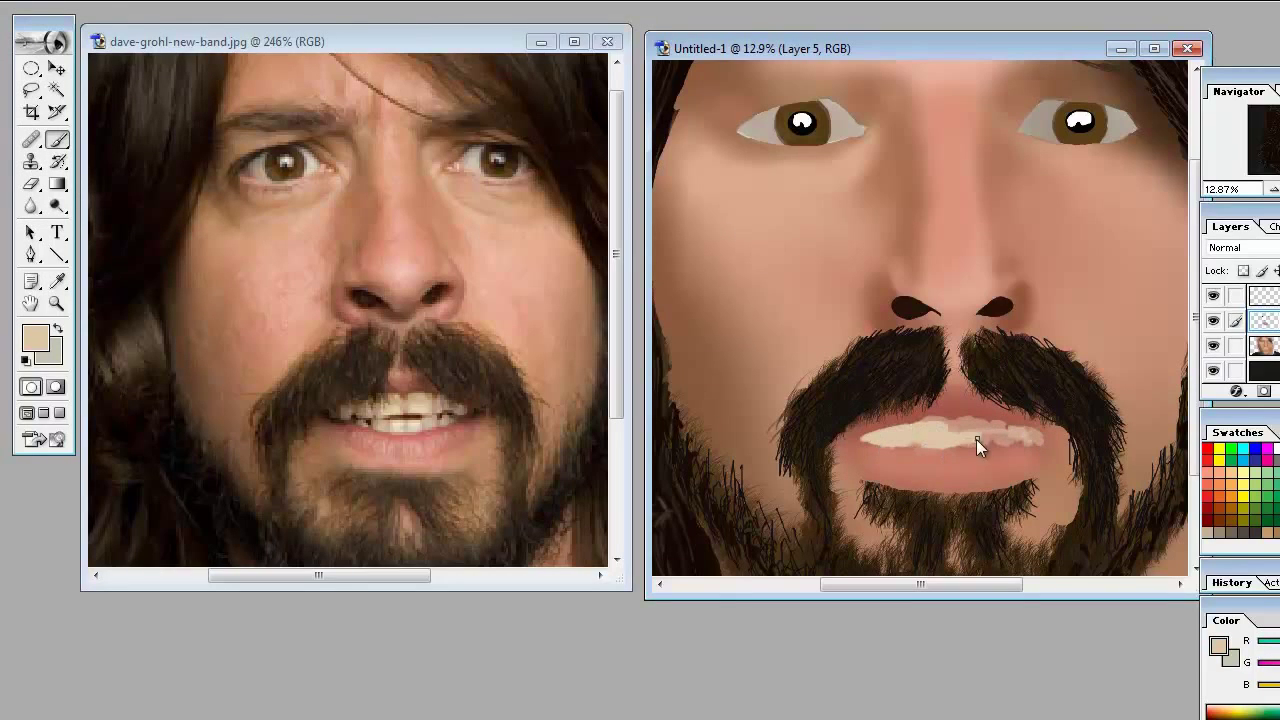
{"action": "mouse_move", "coordinate": [378, 8]}
{"action": "mouse_move", "coordinate": [976, 441]}
{"action": "left_mouse_down"}
{"action": "mouse_move", "coordinate": [1032, 436]}
{"action": "mouse_move", "coordinate": [915, 432]}
{"action": "left_mouse_up"}
Step: Sample reddish-brown lip tones, adjust the brush diameter and shade the mouth corners and upper edge of the lower lip
{"action": "left_click", "coordinate": [400, 440], "text": "alt"}
{"action": "right_click", "coordinate": [60, 40]}
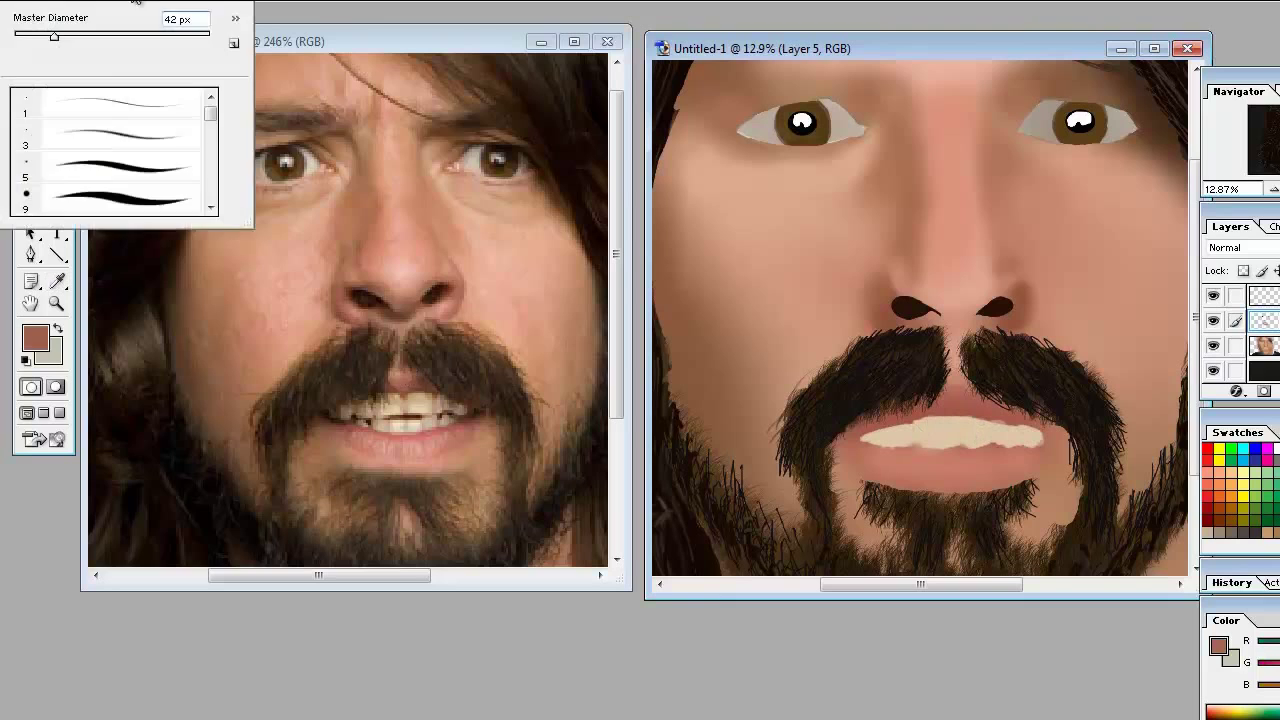
{"action": "left_click_drag", "start_coordinate": [57, 37], "coordinate": [63, 37]}
{"action": "key", "text": "Return"}
{"action": "left_click", "coordinate": [862, 440], "text": "alt"}
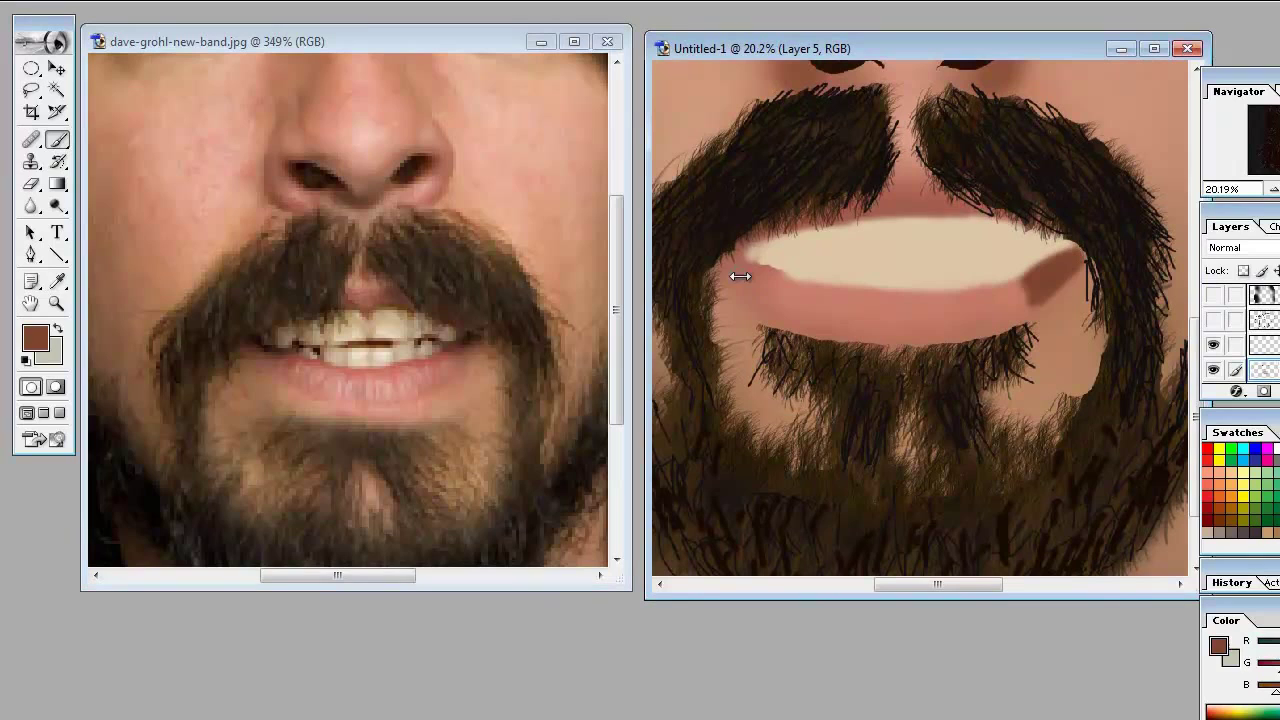
{"action": "left_click_drag", "start_coordinate": [740, 276], "coordinate": [990, 295]}
{"action": "mouse_move", "coordinate": [786, 280]}
{"action": "left_mouse_down"}
{"action": "mouse_move", "coordinate": [928, 330]}
{"action": "mouse_move", "coordinate": [1000, 312]}
{"action": "left_mouse_up"}
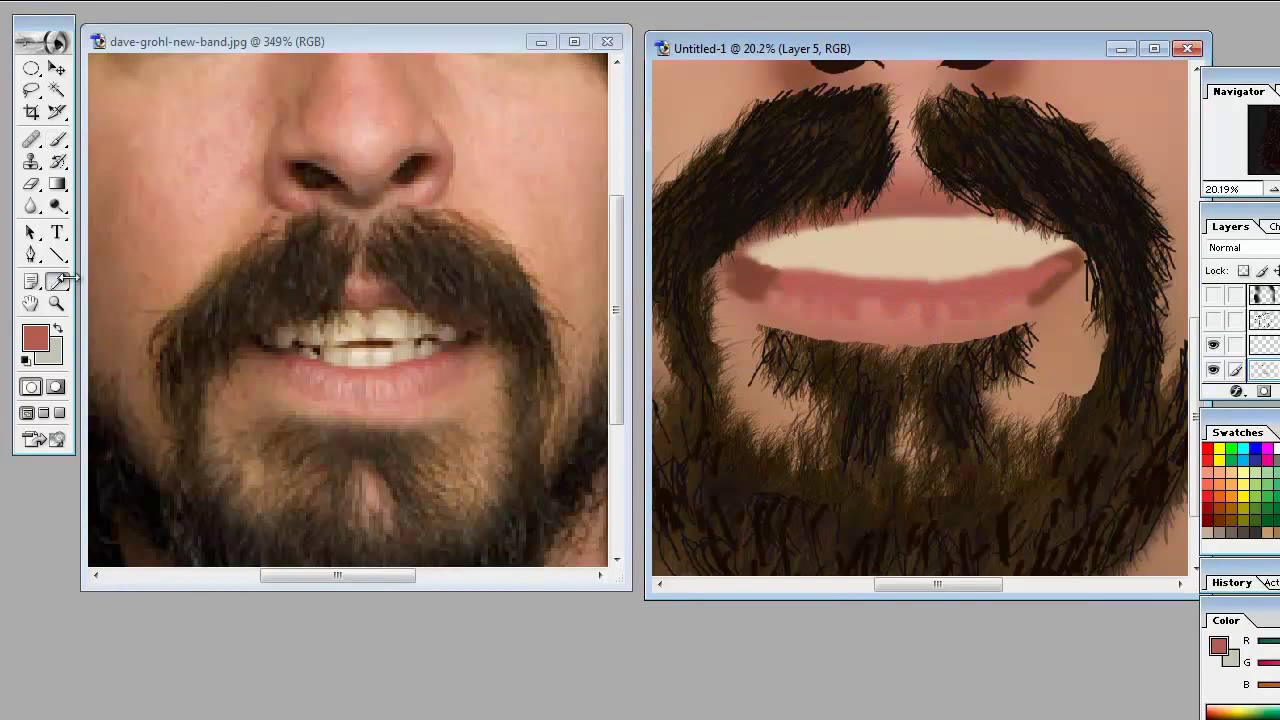
Step: Paint light pink highlights on the lower lip and blend its lower edge into the skin with a sampled tan tone
{"action": "left_click", "coordinate": [840, 309], "text": "alt"}
{"action": "left_click_drag", "start_coordinate": [740, 285], "coordinate": [1066, 283]}
{"action": "left_click", "coordinate": [1088, 312], "text": "alt"}
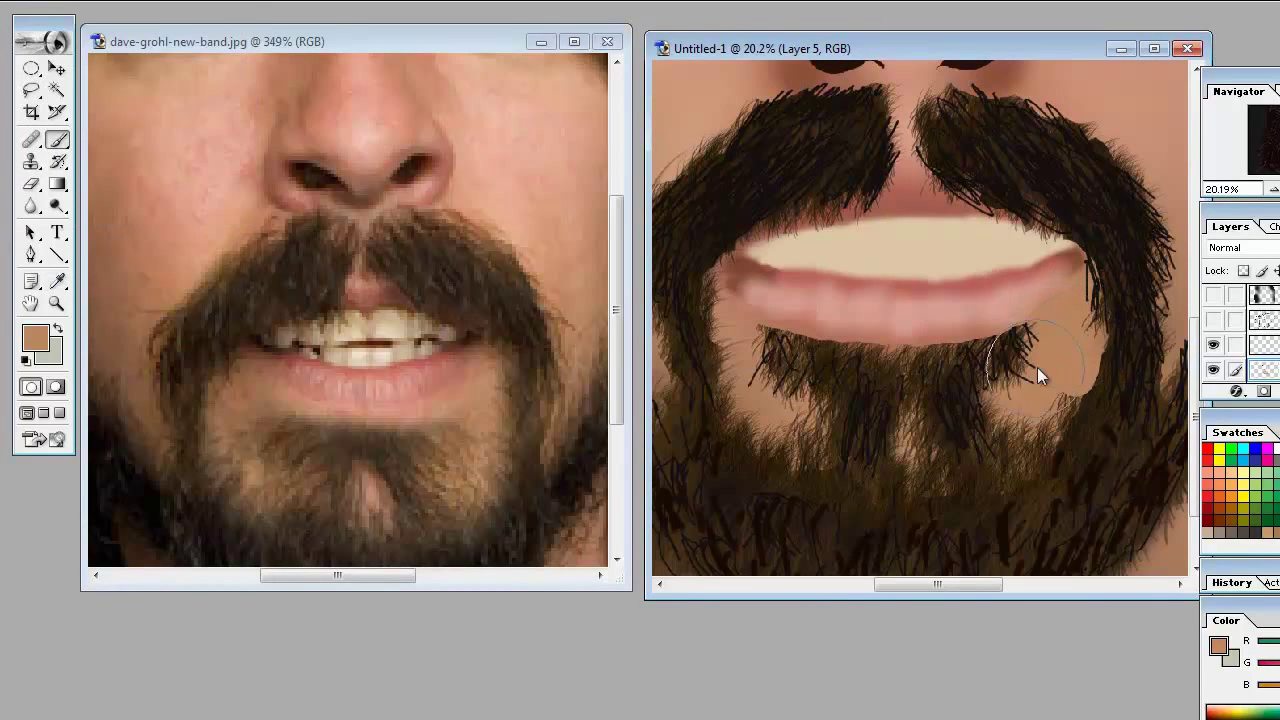
{"action": "mouse_move", "coordinate": [1037, 367]}
{"action": "left_mouse_down"}
{"action": "mouse_move", "coordinate": [866, 381]}
{"action": "mouse_move", "coordinate": [808, 441]}
{"action": "left_mouse_up"}
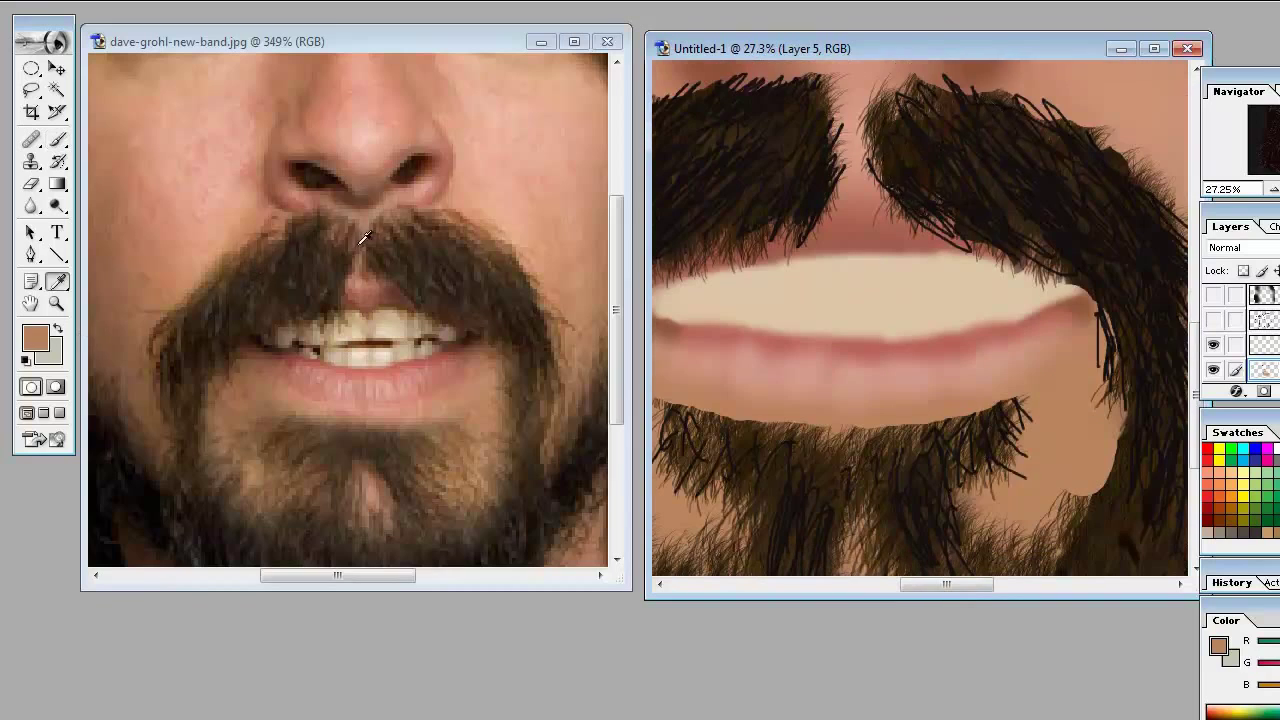
Step: Sample a brown tone, adjust the brush diameter and paint soft shading under the nose between the nostrils
{"action": "key", "text": "ctrl+0"}
{"action": "left_click", "coordinate": [960, 223], "text": "alt"}
{"action": "right_click", "coordinate": [150, 40]}
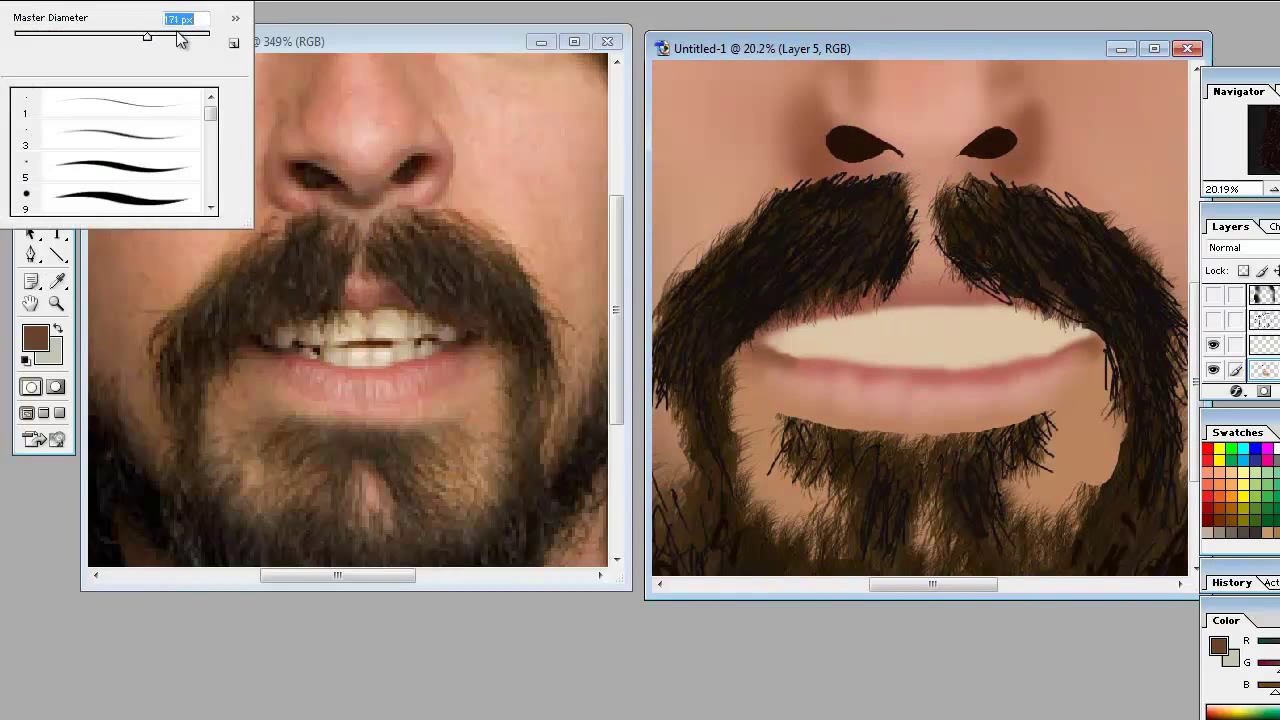
{"action": "left_click_drag", "start_coordinate": [900, 150], "coordinate": [920, 177]}
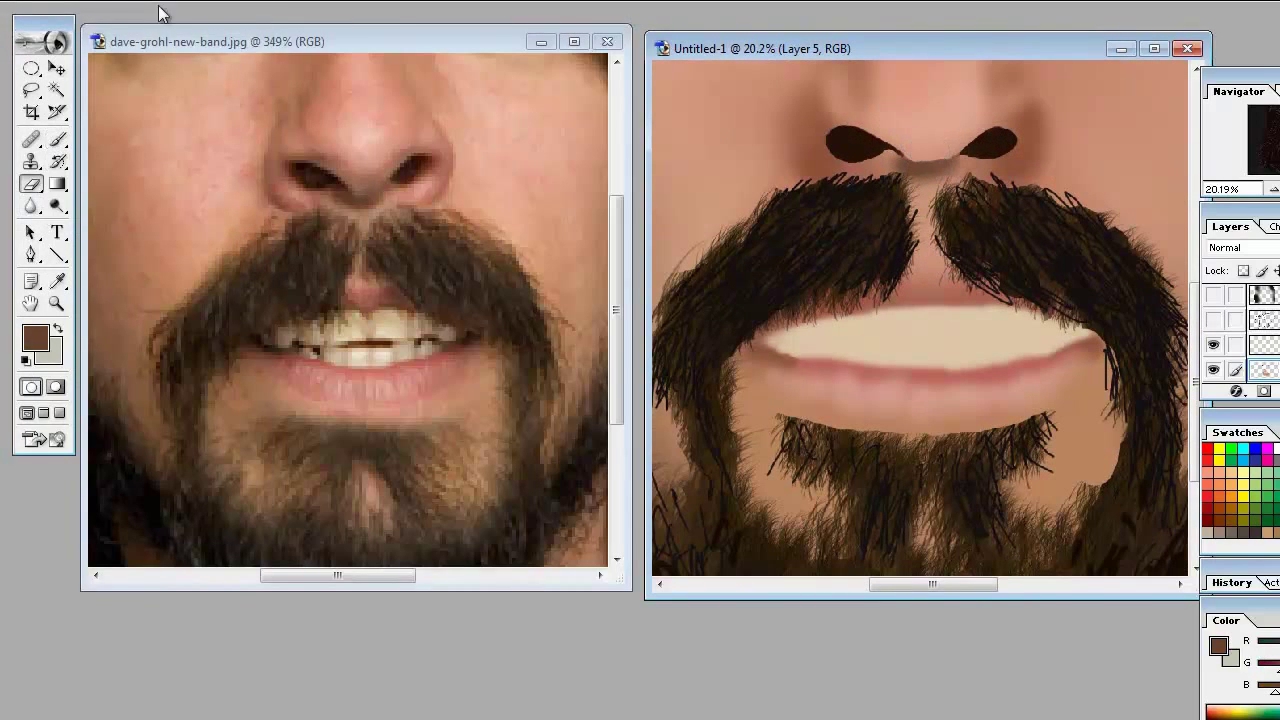
{"action": "key", "text": "b"}
{"action": "left_click", "coordinate": [894, 154], "text": "alt"}
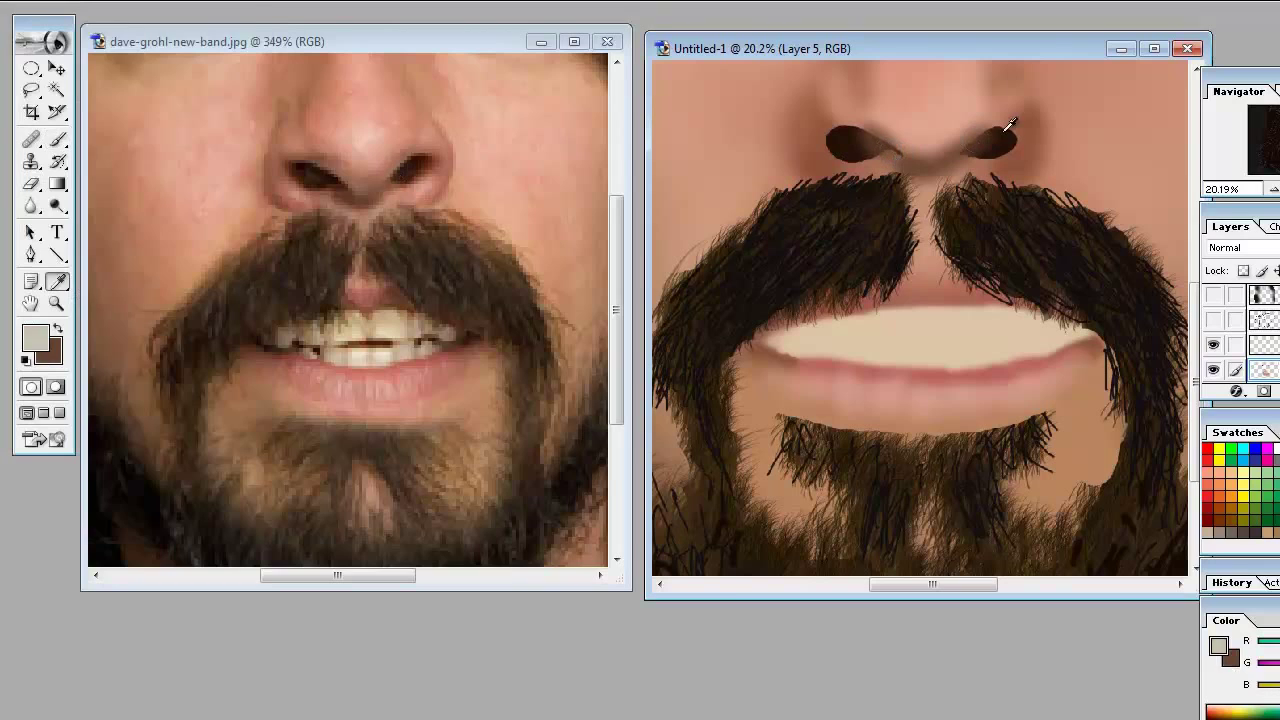
Step: Repaint both nostrils in dark brown with a small brush, restoring their outlines over the soft shading
{"action": "left_click_drag", "start_coordinate": [855, 140], "coordinate": [900, 170]}
{"action": "left_click_drag", "start_coordinate": [1000, 129], "coordinate": [980, 160]}
{"action": "key", "text": "ctrl+plus"}
{"action": "left_click_drag", "start_coordinate": [806, 397], "coordinate": [666, 177]}
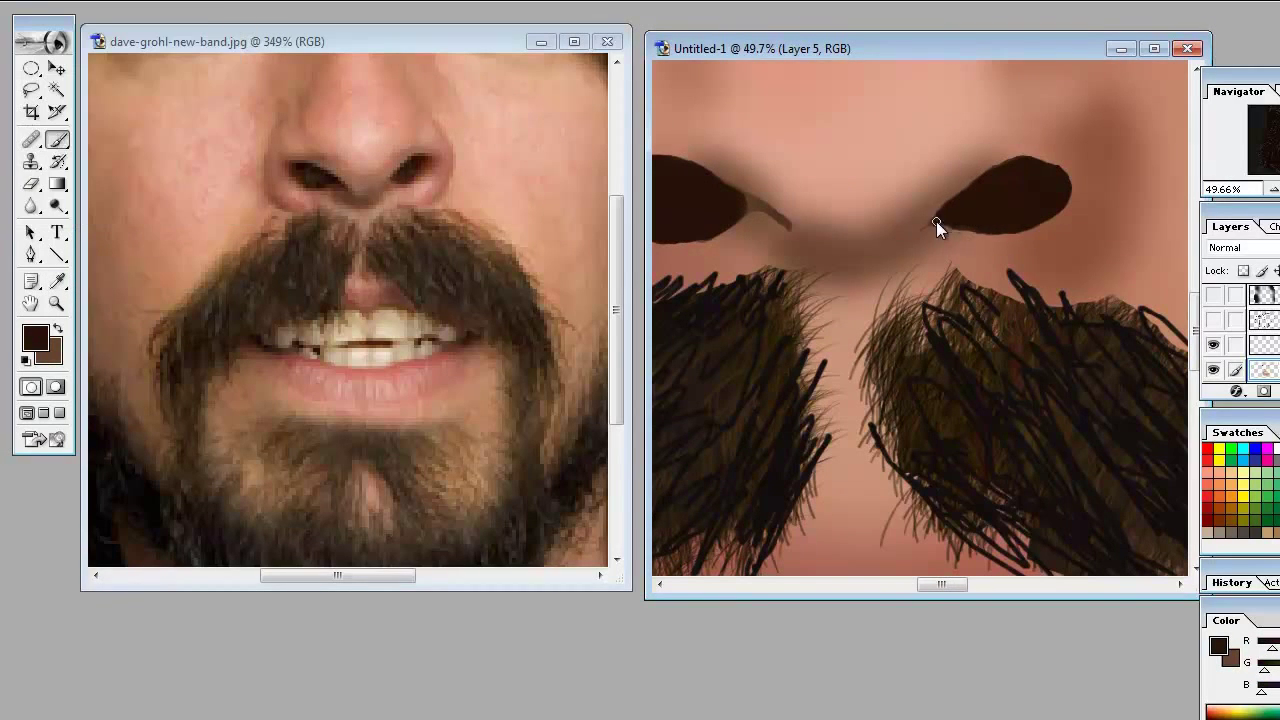
{"action": "left_click_drag", "start_coordinate": [736, 211], "coordinate": [1001, 126]}
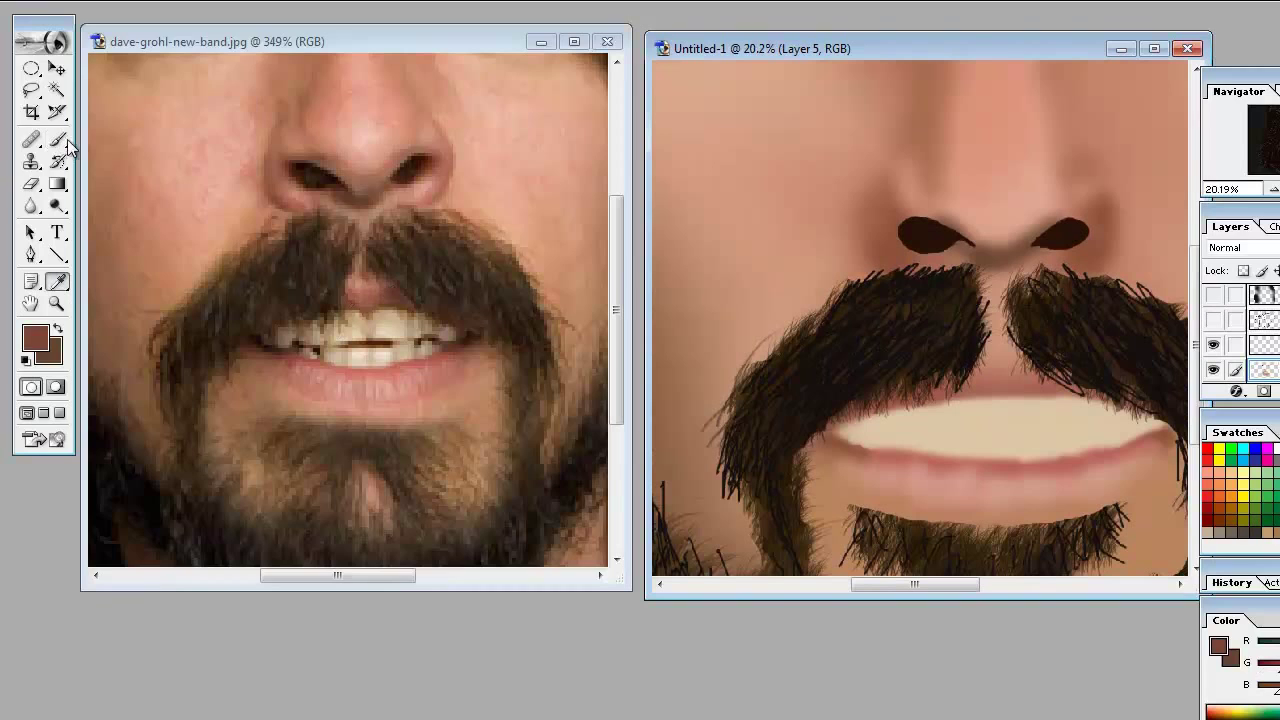
Step: Paint short reddish-brown creases along the lower lip and shade the skin at both mouth corners with a sampled brown
{"action": "left_click_drag", "start_coordinate": [840, 385], "coordinate": [740, 300]}
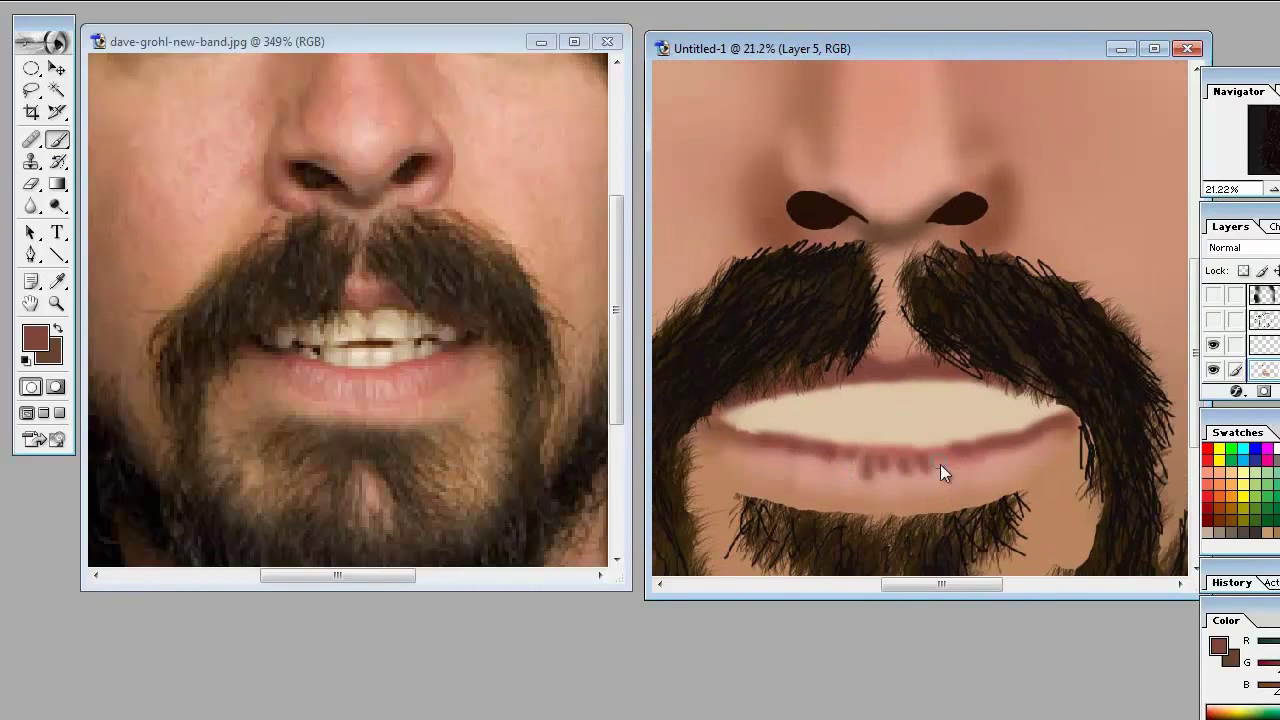
{"action": "mouse_move", "coordinate": [943, 466]}
{"action": "left_mouse_down"}
{"action": "mouse_move", "coordinate": [1048, 444]}
{"action": "mouse_move", "coordinate": [1020, 455]}
{"action": "left_mouse_up"}
{"action": "left_click", "coordinate": [757, 461], "text": "alt"}
{"action": "key", "text": "i"}
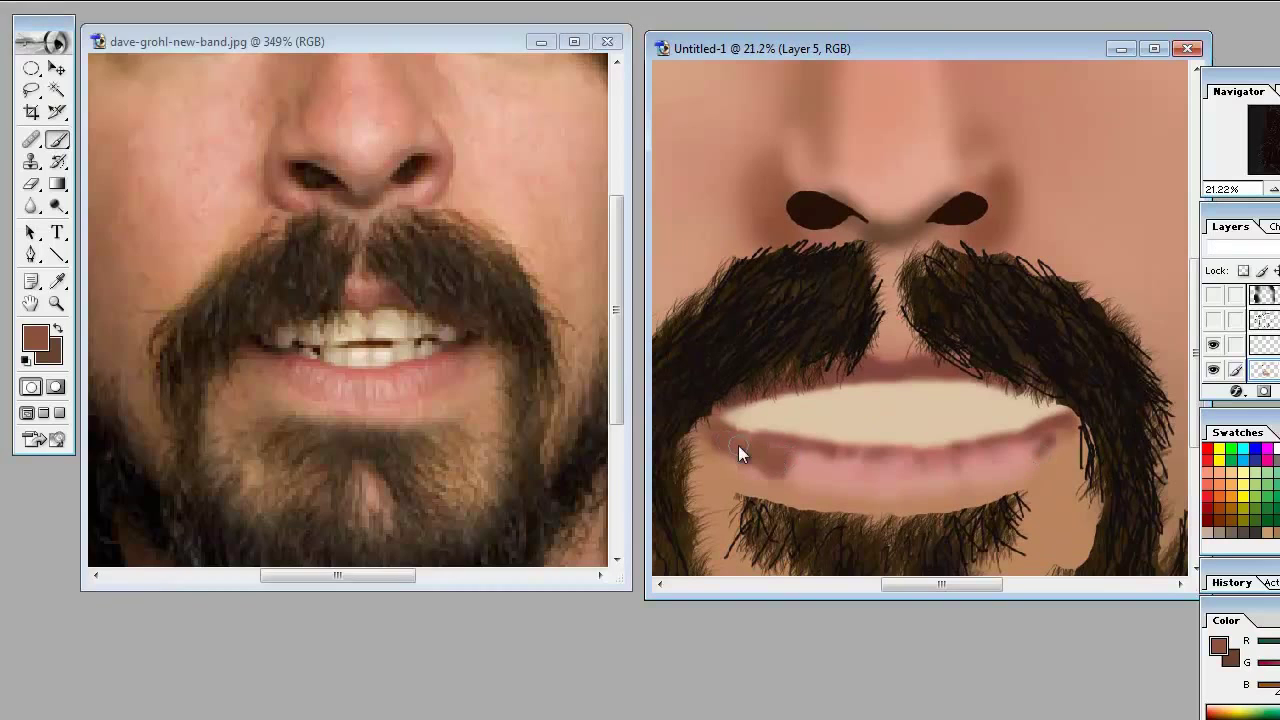
{"action": "left_click_drag", "start_coordinate": [177, 49], "coordinate": [190, 49]}
{"action": "left_click_drag", "start_coordinate": [800, 501], "coordinate": [785, 563]}
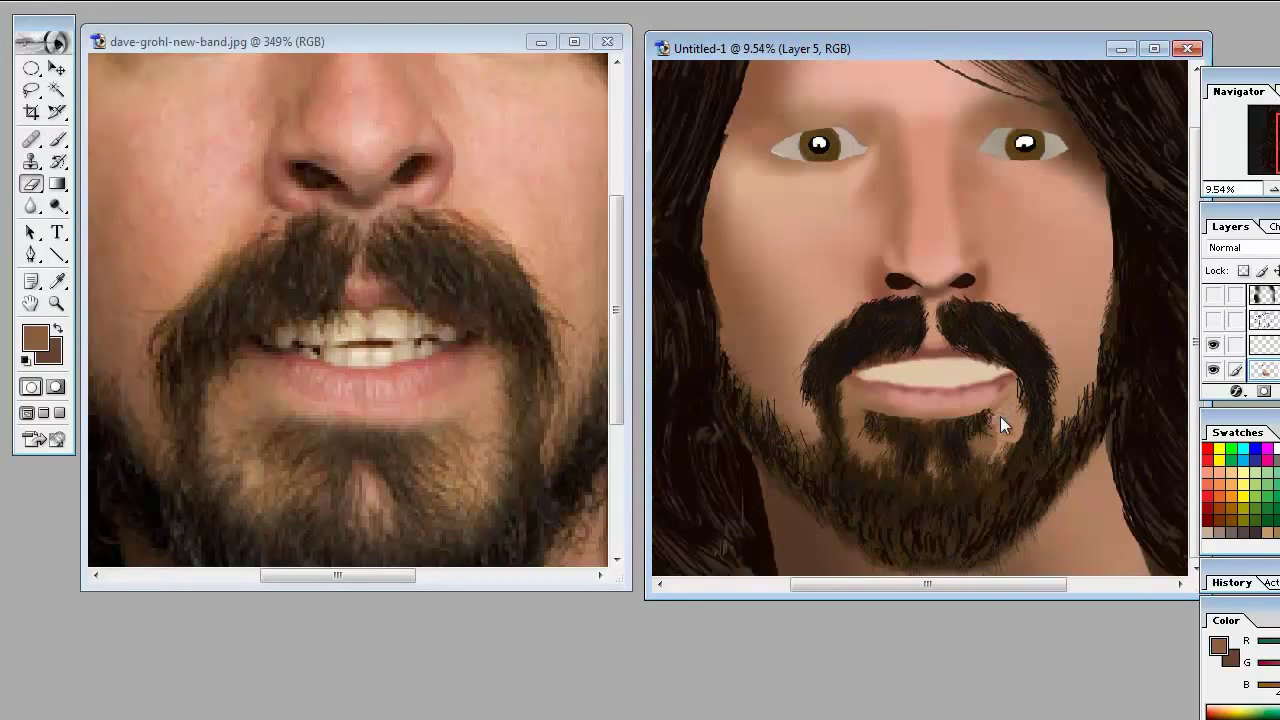
Step: Sample a dark reddish brown and paint the gap between the upper and lower teeth, darkening it towards the mouth corner
{"action": "key", "text": "i"}
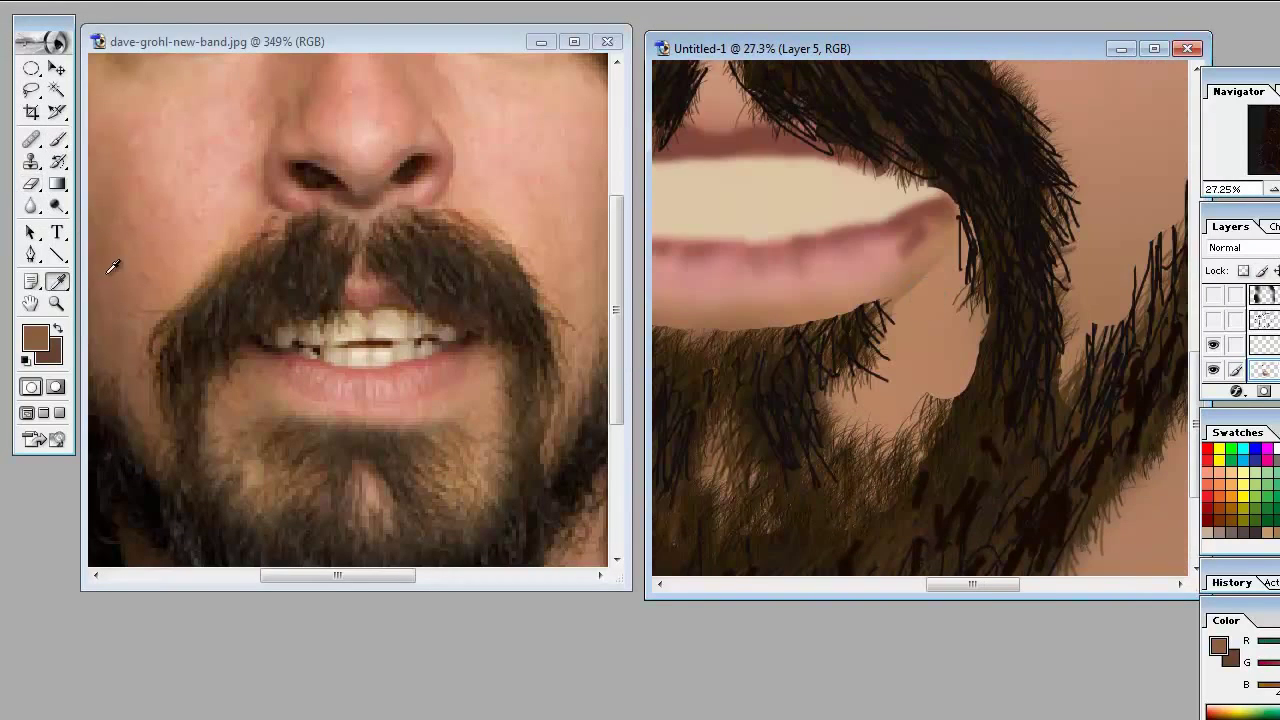
{"action": "left_click", "coordinate": [924, 332]}
{"action": "key", "text": "b"}
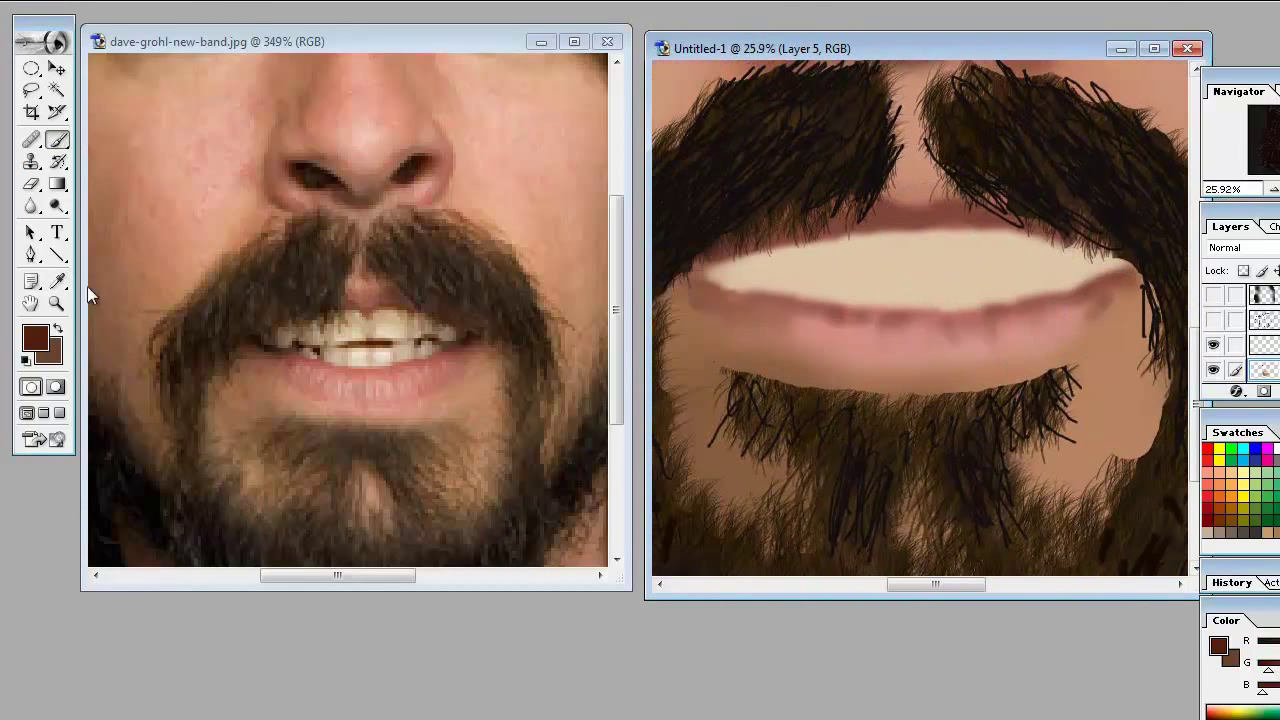
{"action": "left_click_drag", "start_coordinate": [862, 281], "coordinate": [976, 280]}
{"action": "left_click_drag", "start_coordinate": [767, 289], "coordinate": [812, 282]}
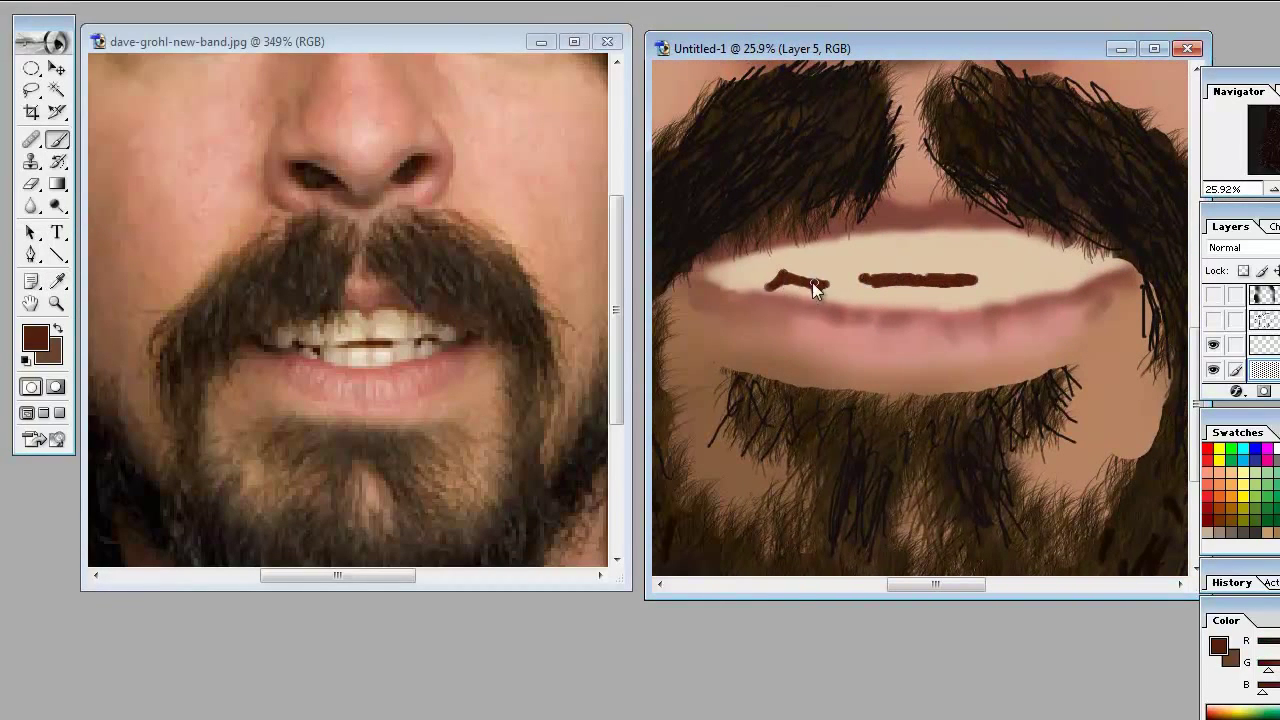
{"action": "left_click_drag", "start_coordinate": [716, 277], "coordinate": [733, 286]}
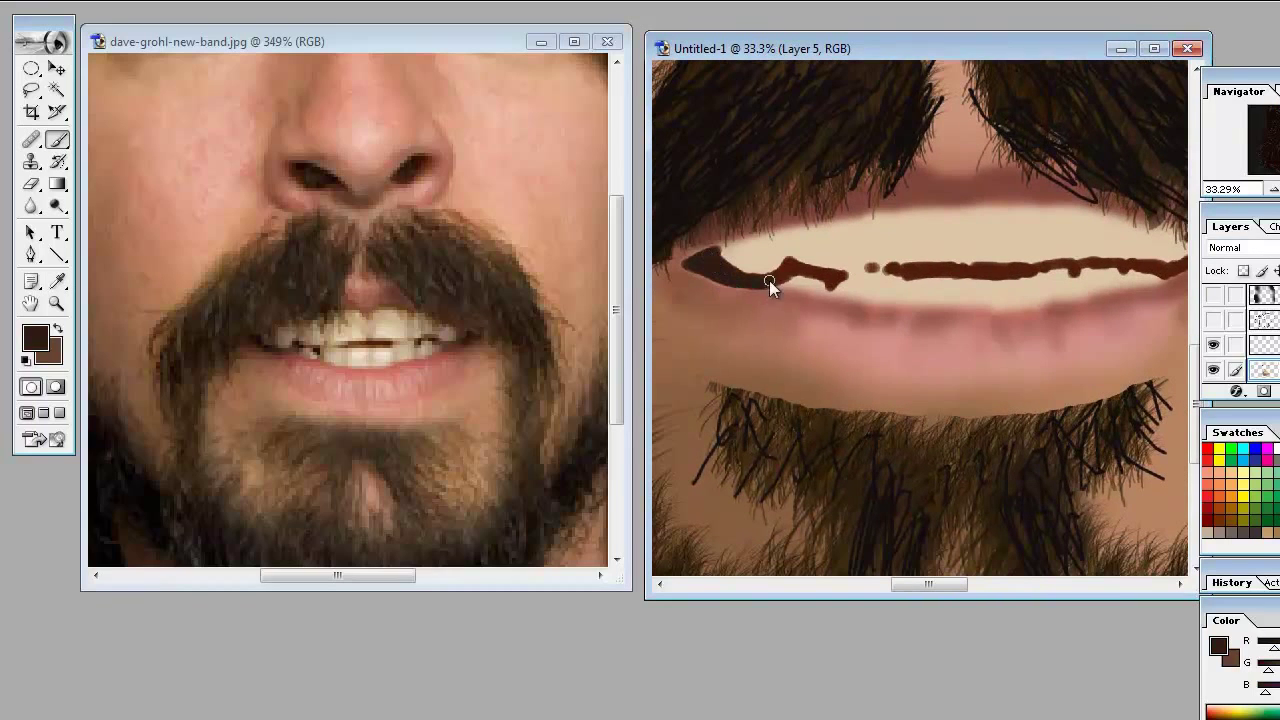
Step: Sample brown and tan tones and paint gum notches and faint vertical separations between the upper teeth
{"action": "left_click_drag", "start_coordinate": [901, 274], "coordinate": [901, 209]}
{"action": "left_click", "coordinate": [428, 286], "text": "alt"}
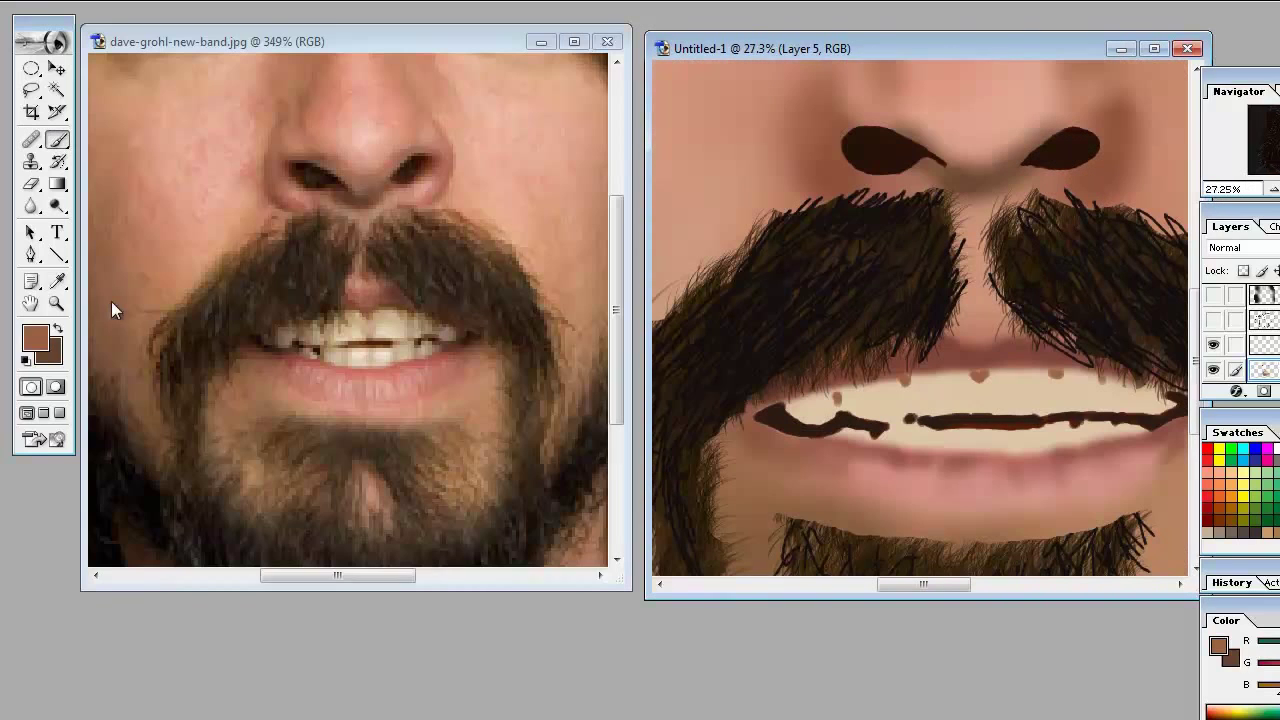
{"action": "left_click", "coordinate": [986, 394], "text": "alt"}
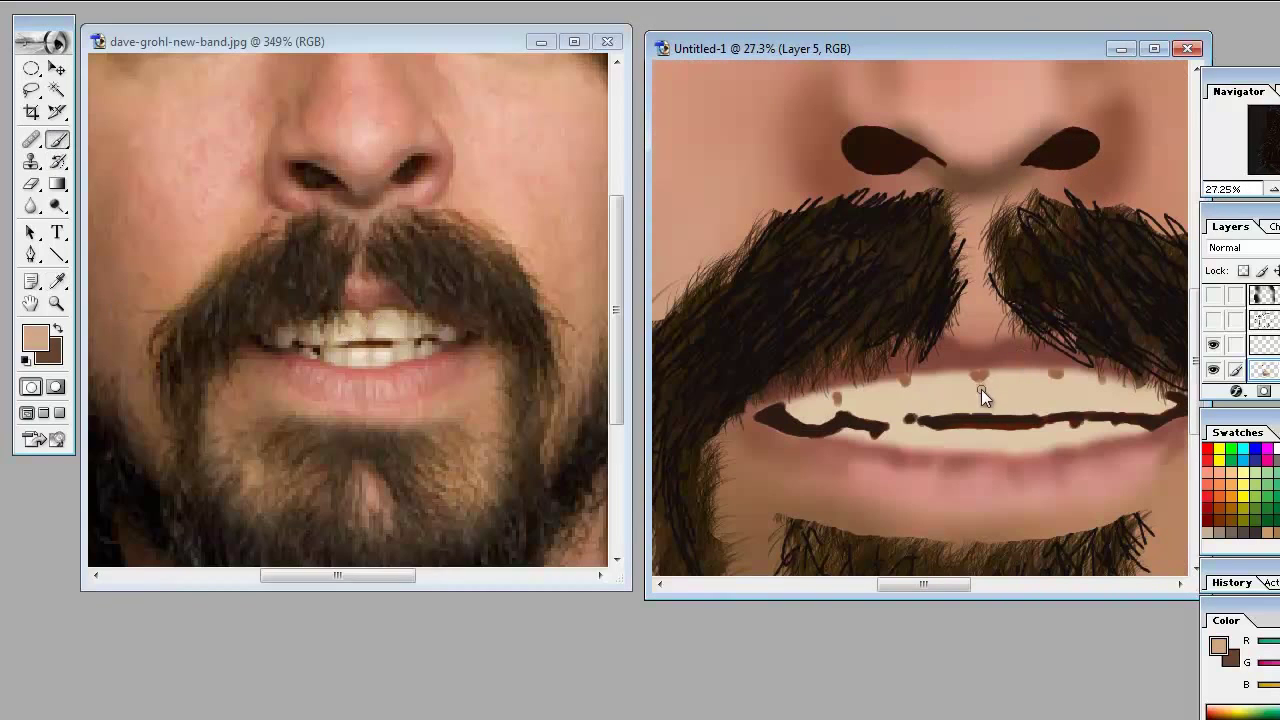
{"action": "left_click_drag", "start_coordinate": [986, 394], "coordinate": [983, 374]}
Step: Undo the last stroke, sample a grey-brown and shade the teeth at the left-hand mouth corner
{"action": "key", "text": "alt+e"}
{"action": "left_click", "coordinate": [62, 22]}
{"action": "left_click", "coordinate": [762, 422], "text": "alt"}
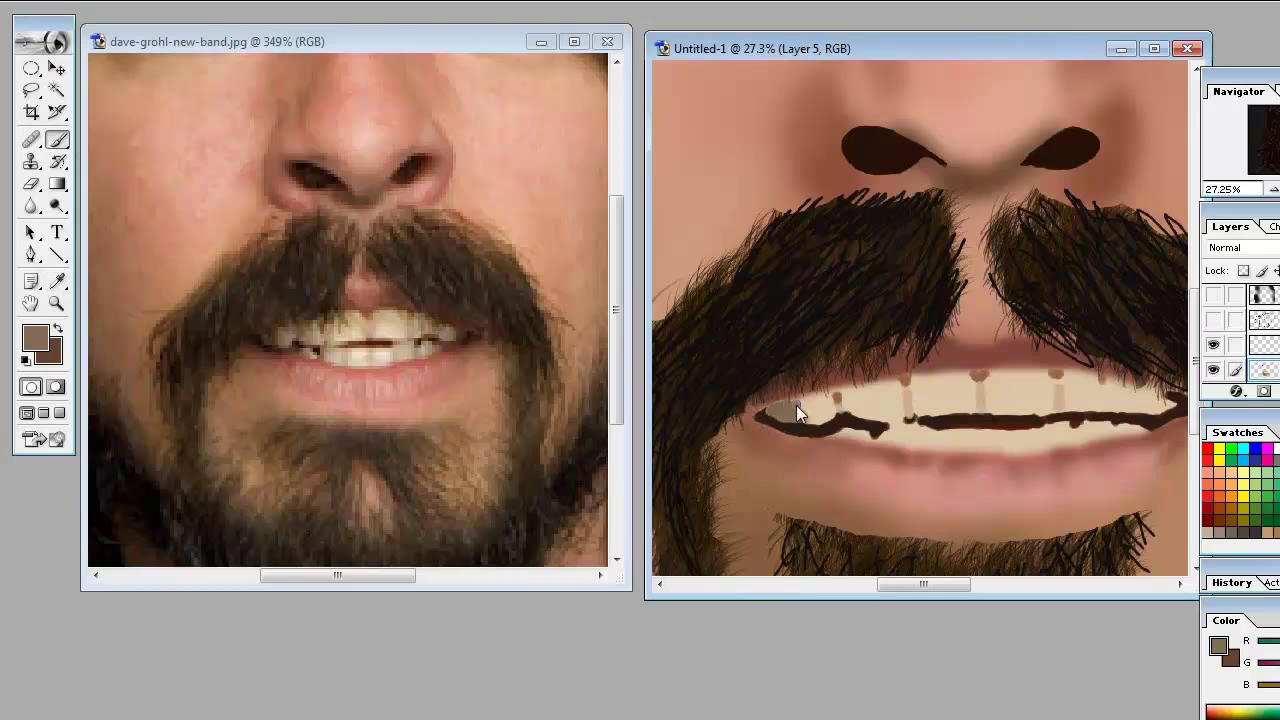
{"action": "scroll", "coordinate": [836, 445], "scroll_direction": "down", "scroll_amount": 1}
Step: Repaint the gap between the tooth rows in near-black and draw thin tooth separations with a very small brush
{"action": "left_click", "coordinate": [1050, 334], "text": "alt"}
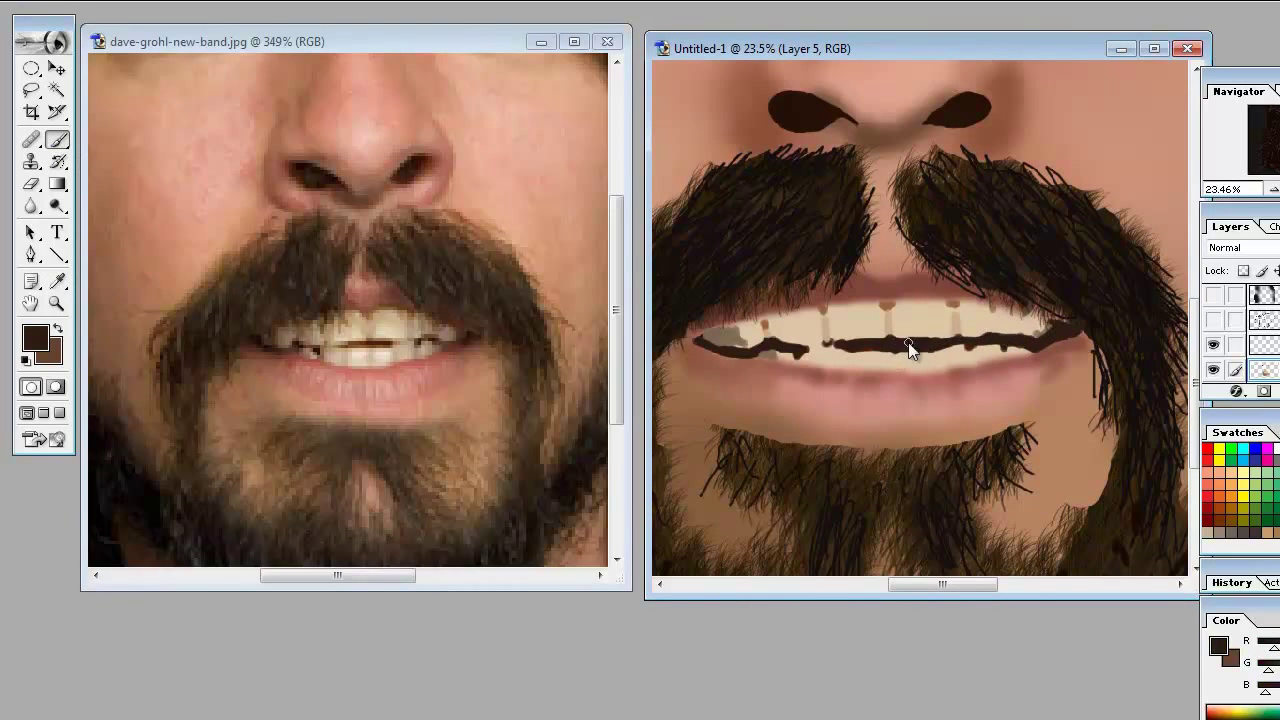
{"action": "right_click", "coordinate": [703, 324]}
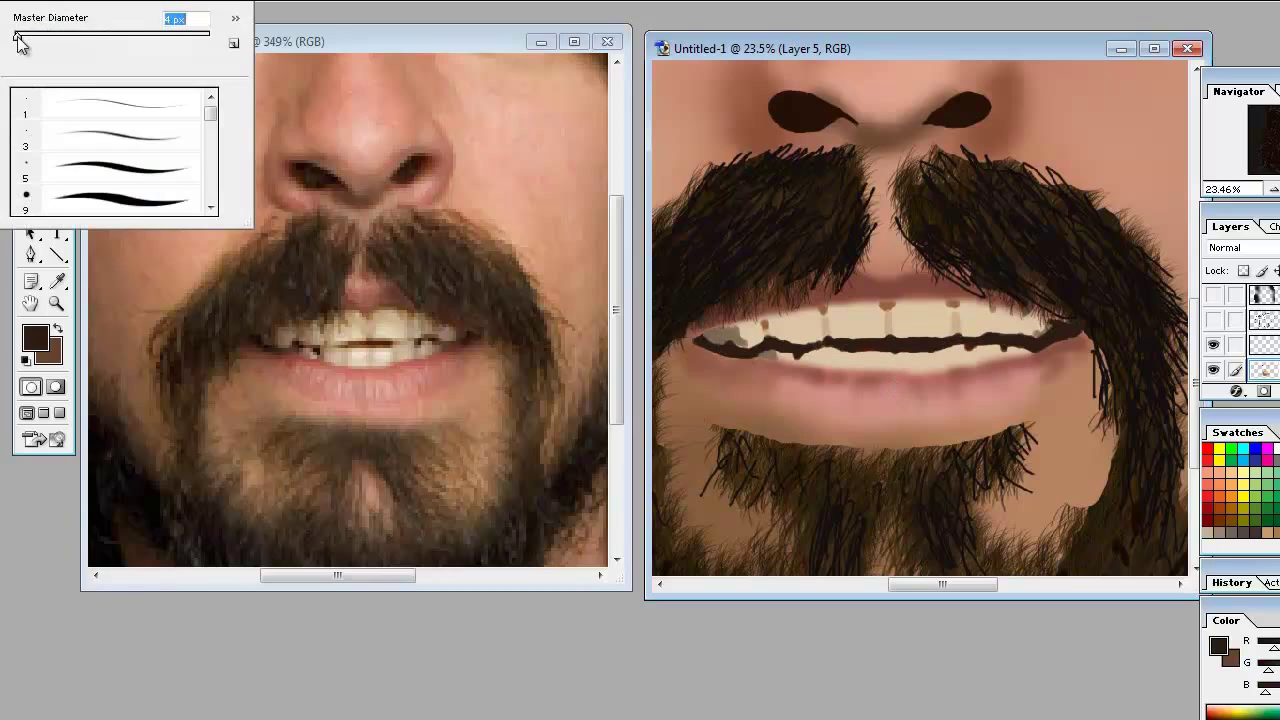
{"action": "left_click_drag", "start_coordinate": [894, 352], "coordinate": [894, 368]}
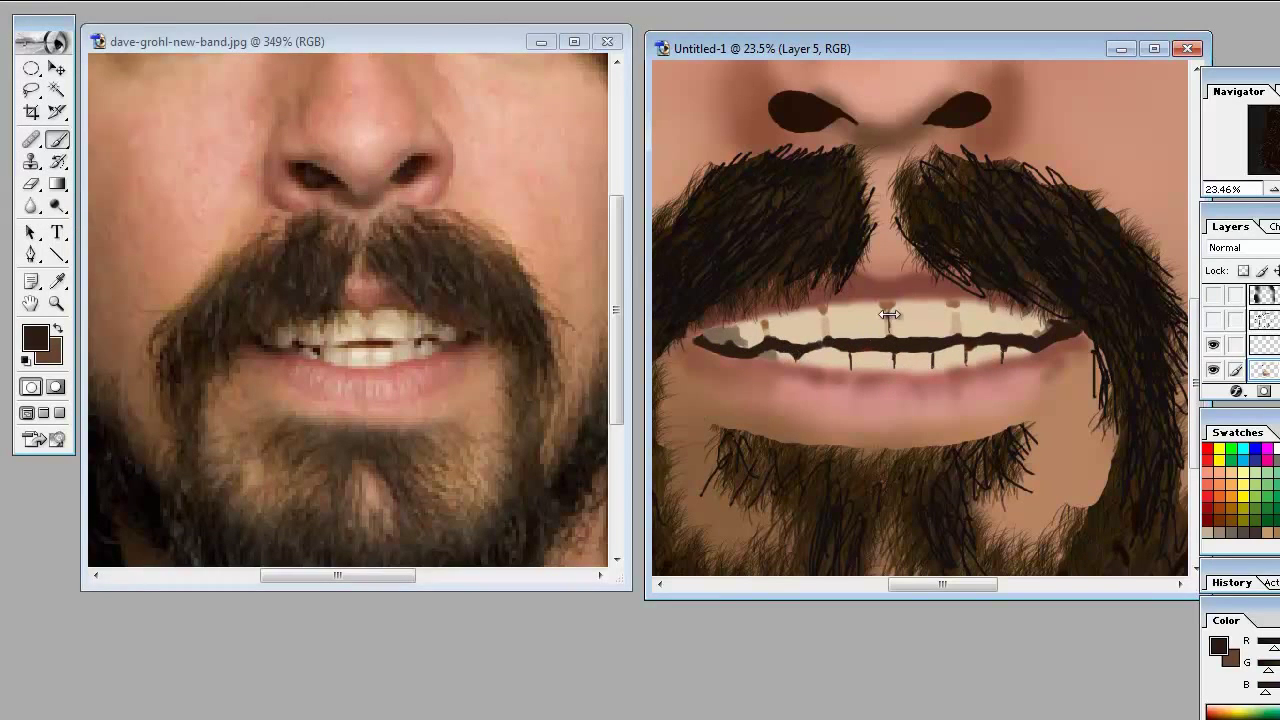
Step: Adjust the brush diameter and refine the lip edge around the teeth with reddish-brown and sampled pinkish tones
{"action": "key", "text": "x"}
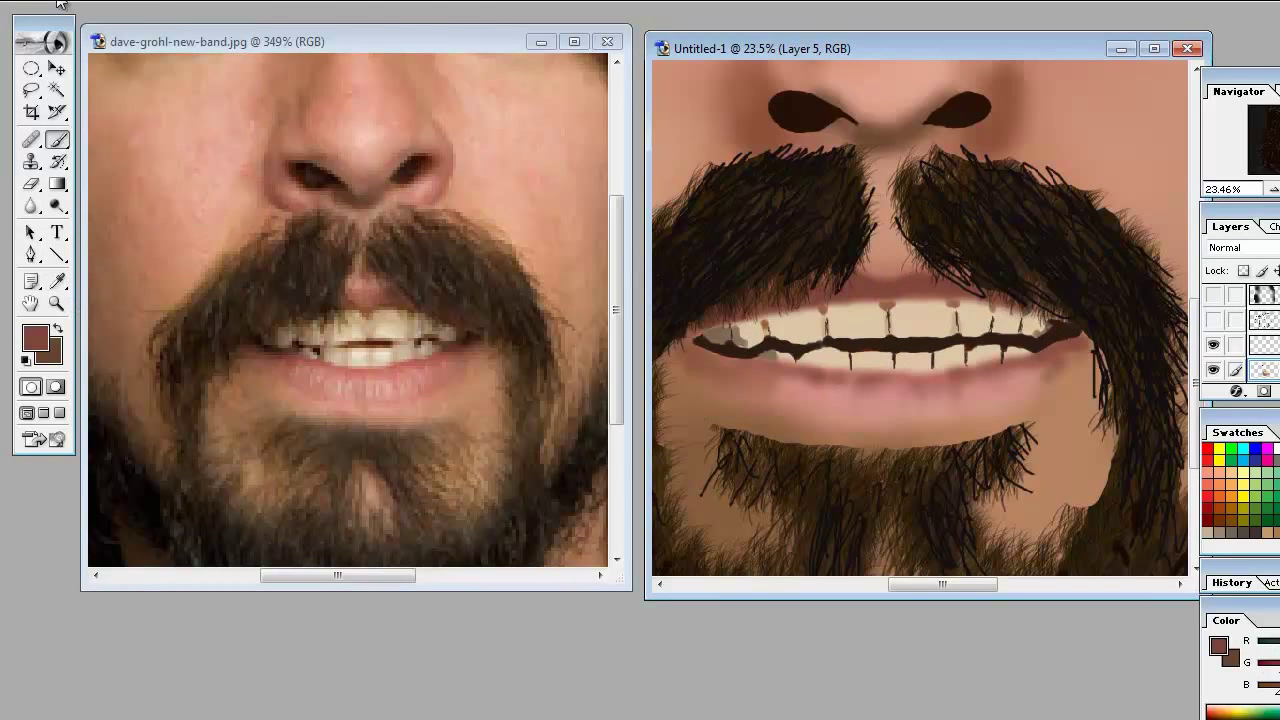
{"action": "right_click", "coordinate": [986, 286]}
{"action": "left_click", "coordinate": [1057, 314]}
{"action": "right_click", "coordinate": [1047, 318]}
{"action": "left_click", "coordinate": [1047, 311]}
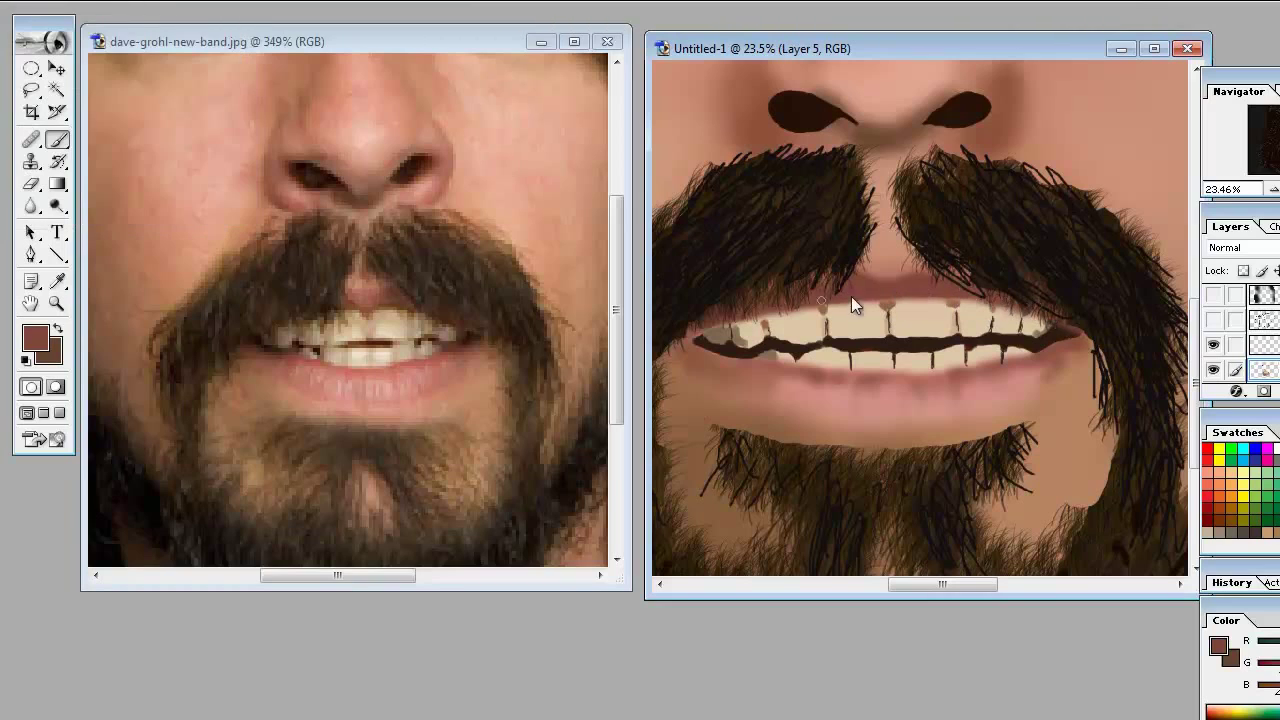
{"action": "left_click", "coordinate": [785, 355], "text": "alt"}
{"action": "key", "text": "ctrl+0"}
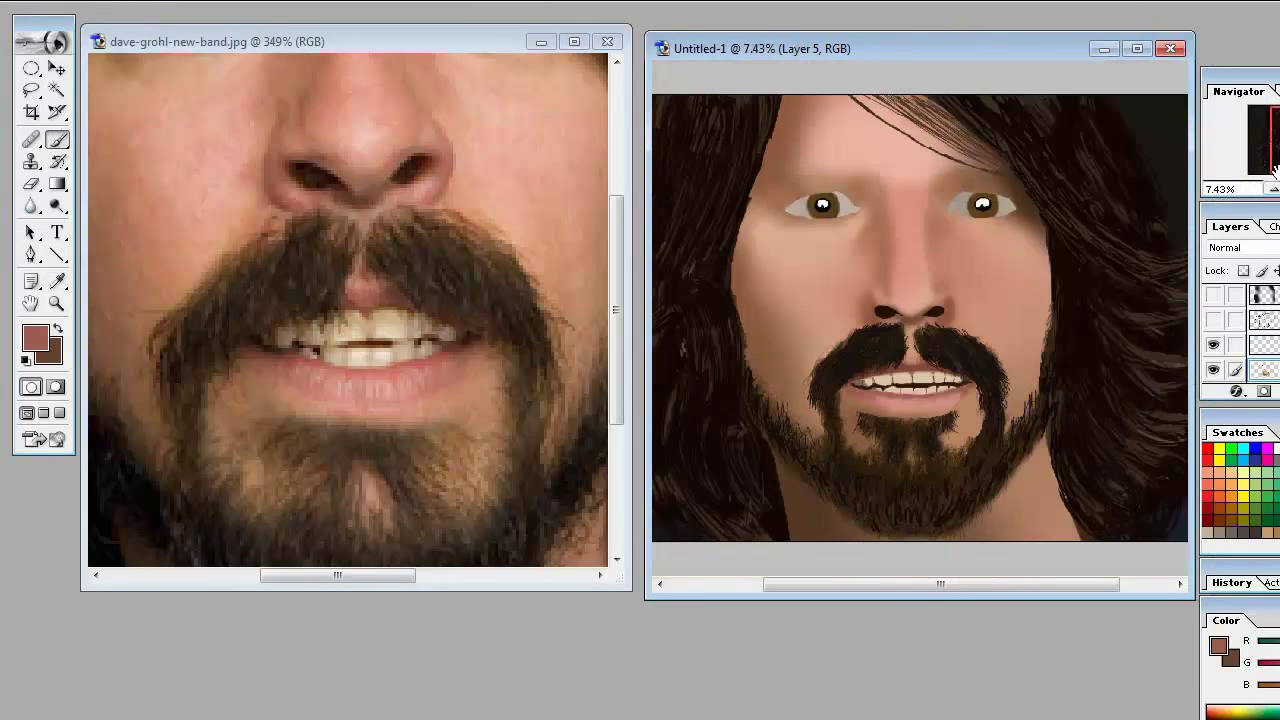
Step: Adjust the brush and paint dark brown eyebrows above both eyes
{"action": "key", "text": "ctrl+plus"}
{"action": "key", "text": "ctrl+minus"}
{"action": "right_click", "coordinate": [884, 307]}
{"action": "left_click", "coordinate": [884, 307]}
{"action": "key", "text": "x"}
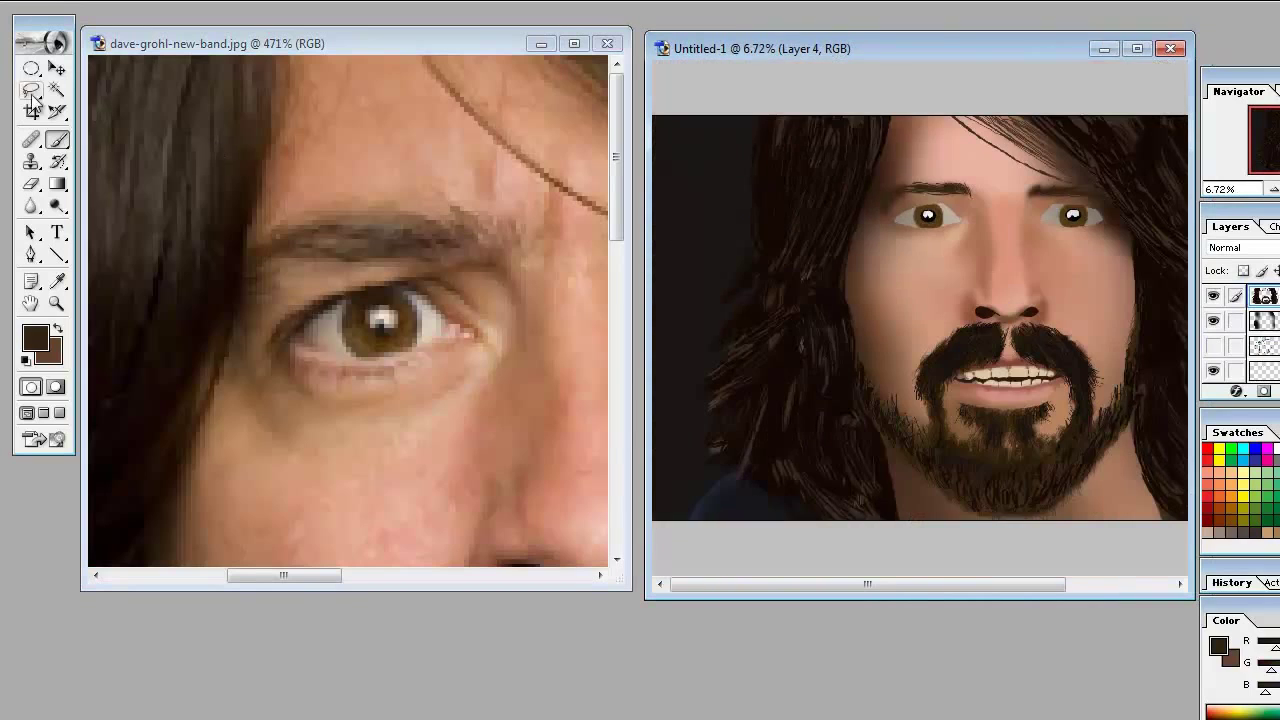
Step: Lasso the hair on the left-hand side of the face on Layer 4, free-transform it inward over the face's edge and deselect
{"action": "mouse_move", "coordinate": [893, 118]}
{"action": "left_mouse_down"}
{"action": "mouse_move", "coordinate": [729, 523]}
{"action": "mouse_move", "coordinate": [654, 118]}
{"action": "left_mouse_up"}
{"action": "right_click", "coordinate": [754, 256]}
{"action": "left_click", "coordinate": [909, 327]}
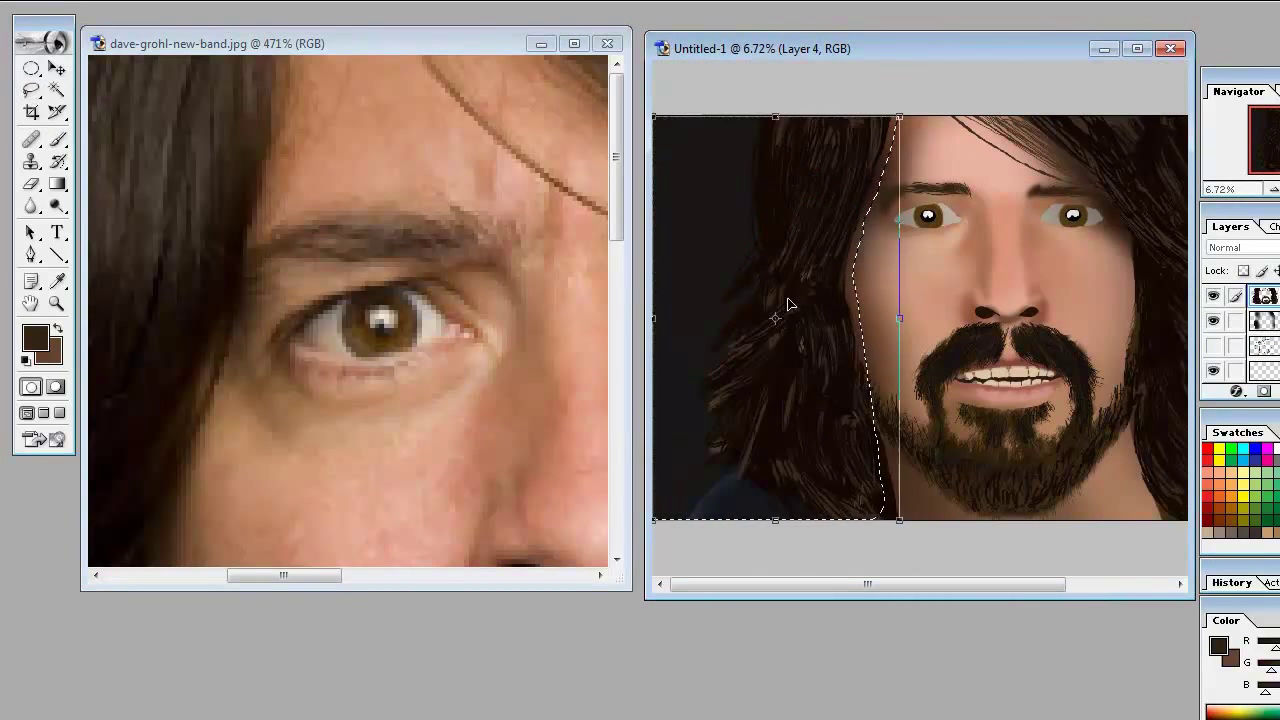
{"action": "key", "text": "Return"}
{"action": "key", "text": "l"}
{"action": "key", "text": "ctrl+d"}
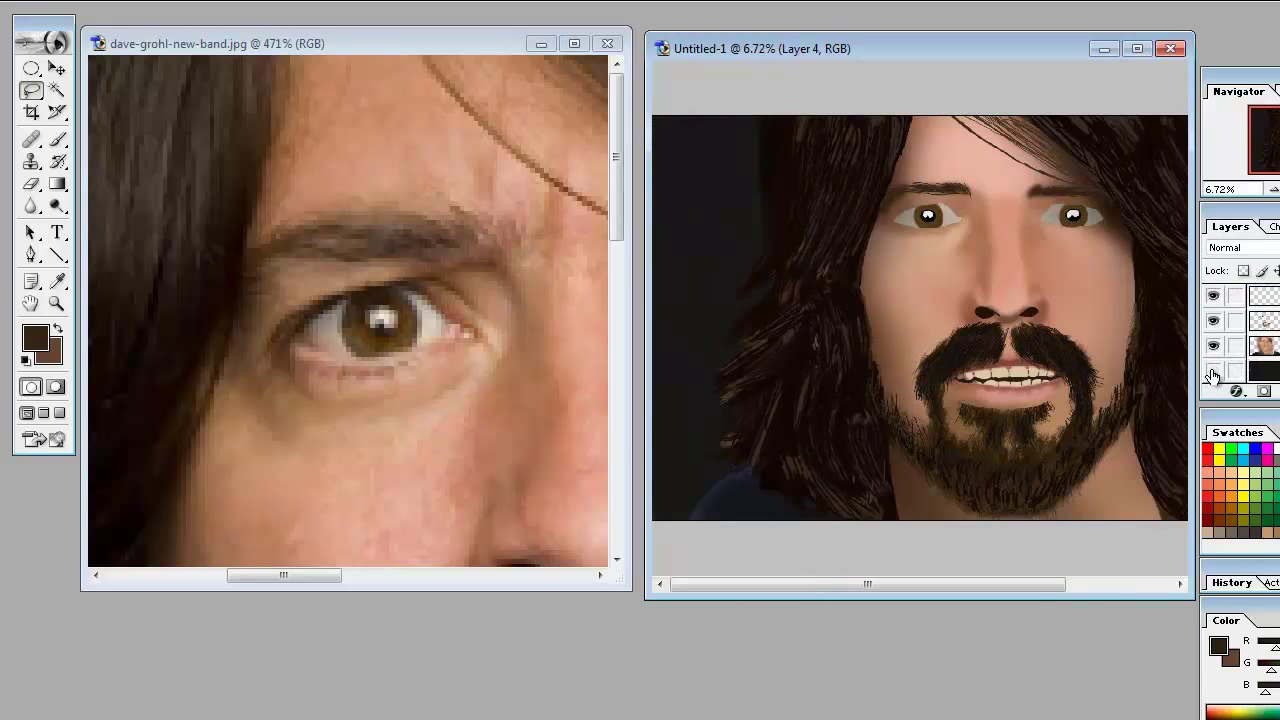
Step: Erase the surplus paint around the hair's outer contour on Layer 2
{"action": "left_click", "coordinate": [1263, 321]}
{"action": "key", "text": "e"}
{"action": "left_click_drag", "start_coordinate": [772, 130], "coordinate": [742, 428]}
{"action": "key", "text": "ctrl+plus"}
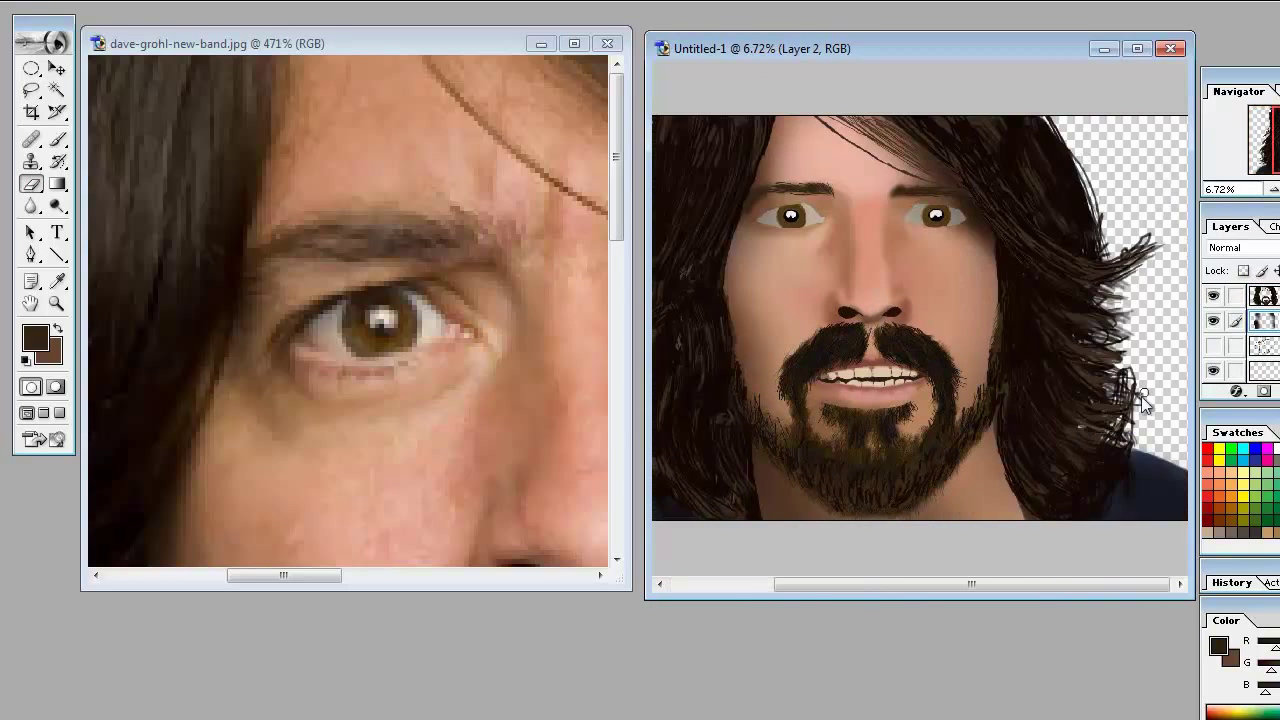
{"action": "key", "text": "ctrl+plus"}
{"action": "key", "text": "ctrl+minus"}
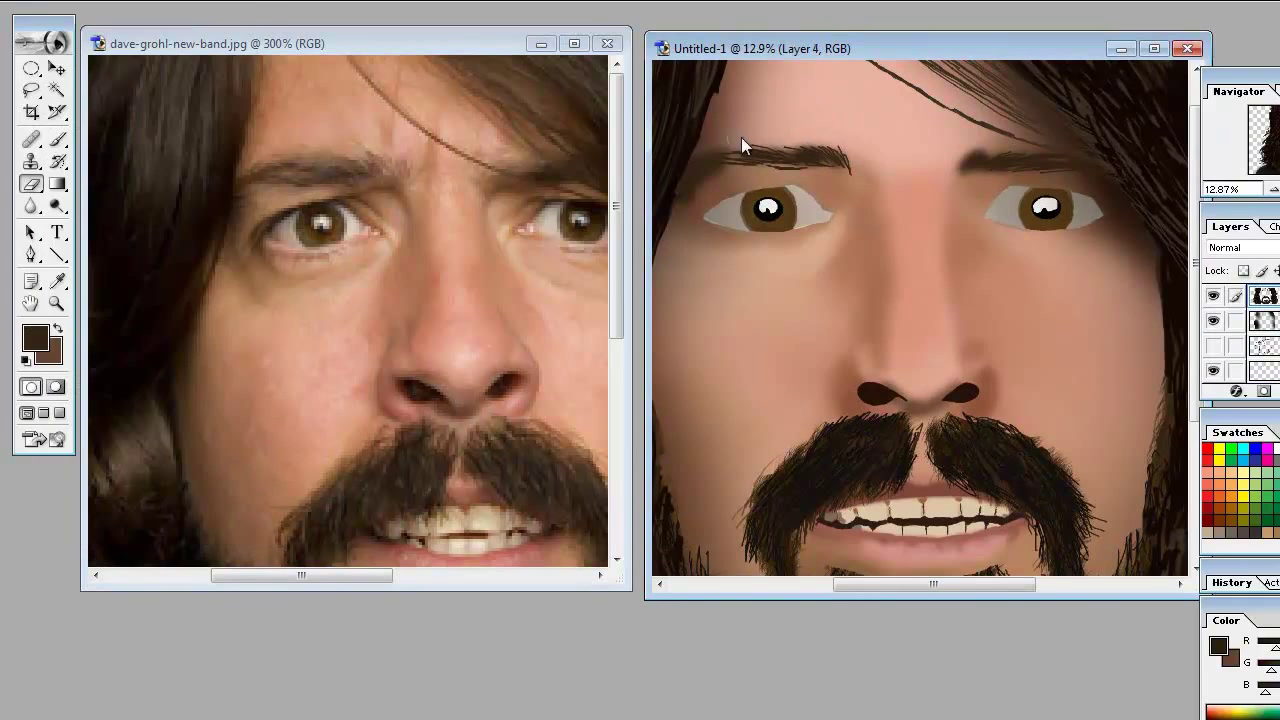
Step: Paint a soft brown shadow beneath the left-hand eye on Layer 3 with sampled brown and tan tones
{"action": "left_click", "coordinate": [57, 140]}
{"action": "left_click", "coordinate": [689, 200], "text": "alt"}
{"action": "key", "text": "alt+bracketleft"}
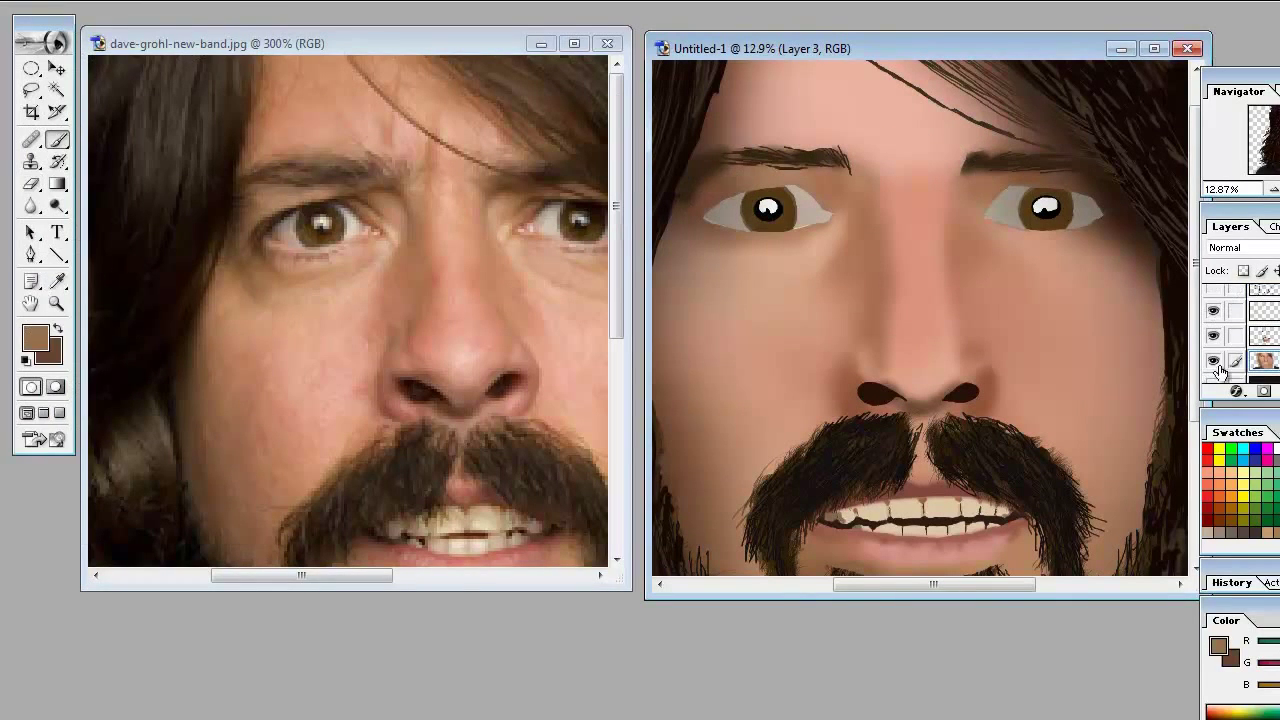
{"action": "left_click", "coordinate": [726, 250], "text": "alt"}
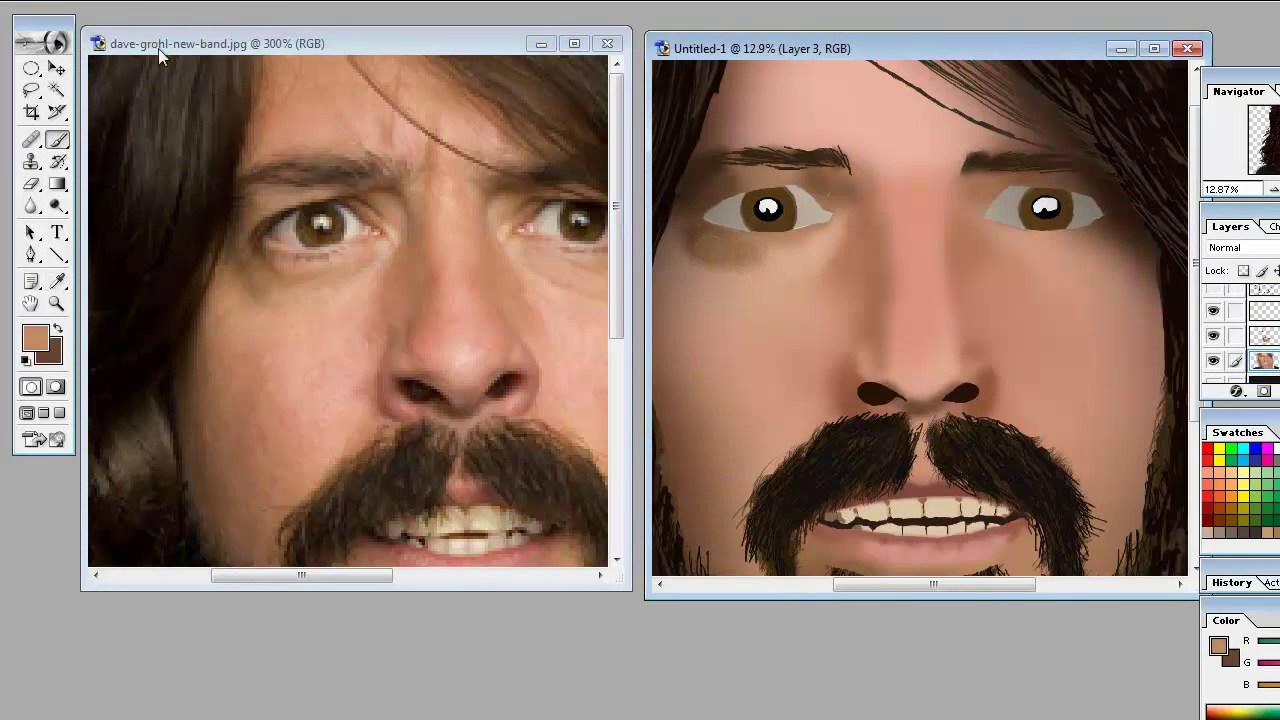
Step: Paint light peach highlights beside and below the eyes' inner corners on Layer 3 and trim the left-hand eye white on Layer 6
{"action": "left_click_drag", "start_coordinate": [400, 300], "coordinate": [260, 285]}
{"action": "left_click", "coordinate": [820, 280], "text": "alt"}
{"action": "key", "text": "Return"}
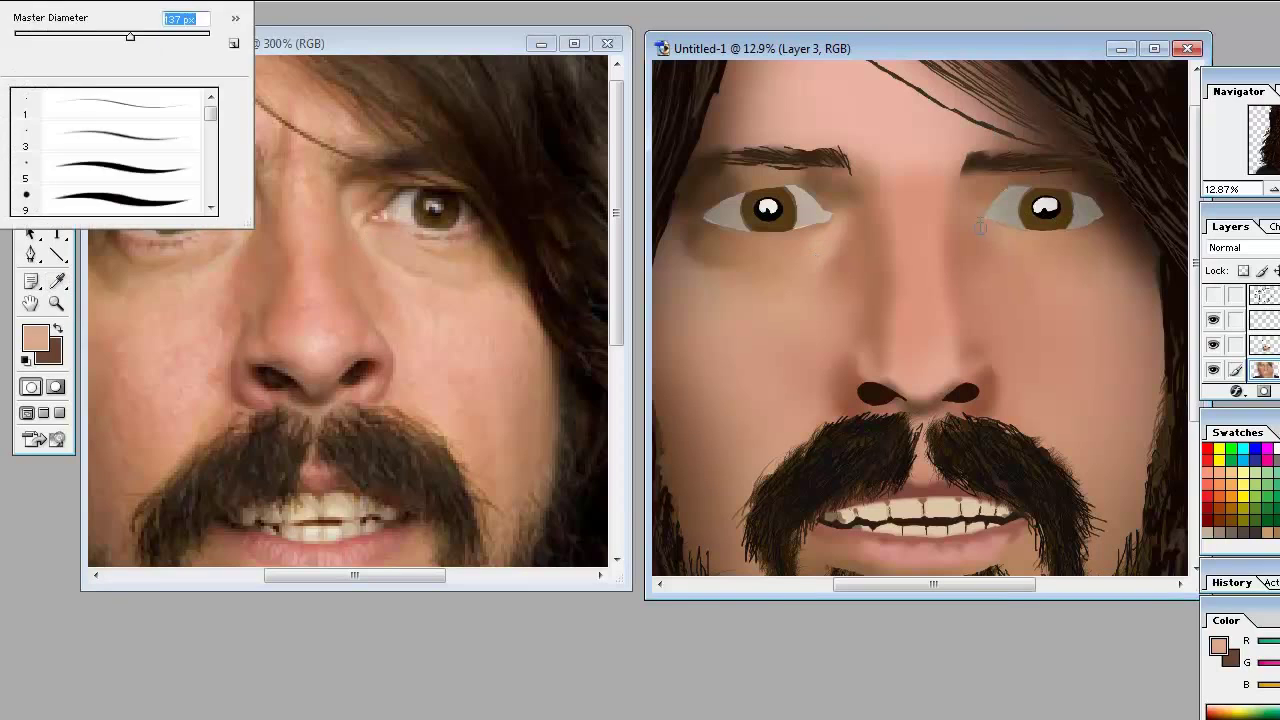
{"action": "key", "text": "Return"}
{"action": "left_click_drag", "start_coordinate": [980, 228], "coordinate": [1015, 262]}
{"action": "left_click", "coordinate": [1265, 320]}
{"action": "key", "text": "e"}
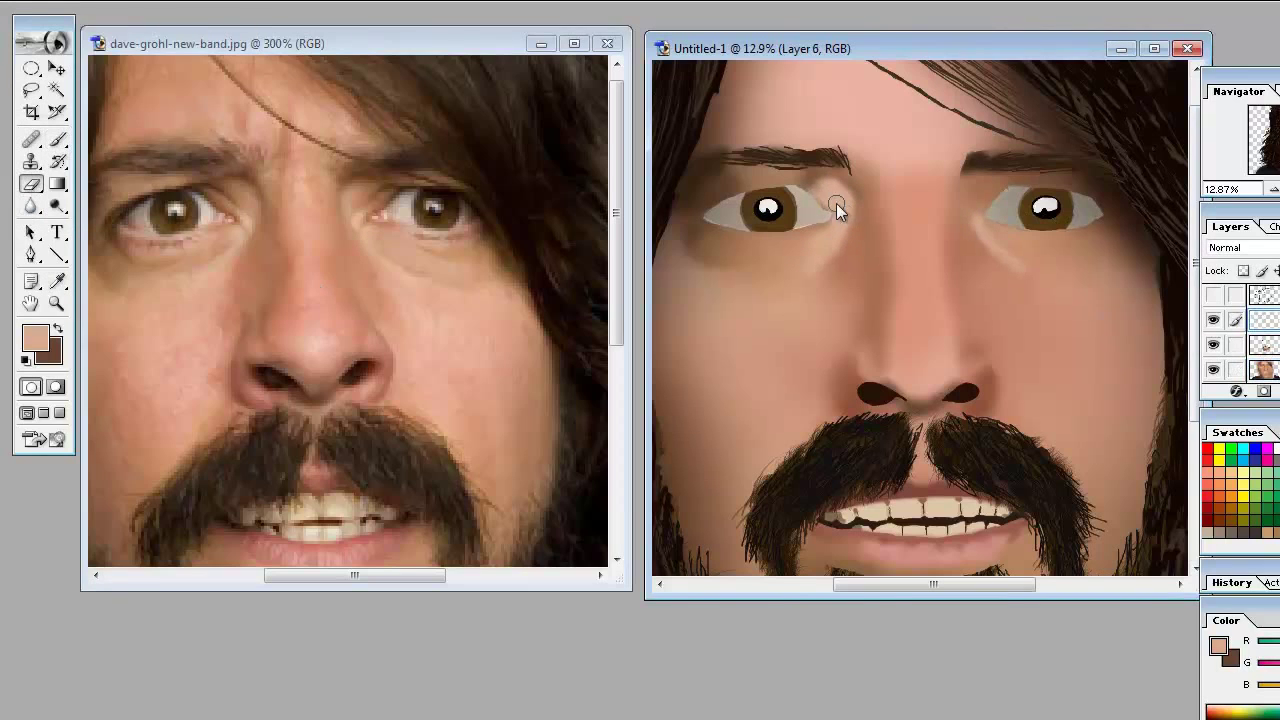
Step: Try to widen the peach highlight beneath the right-hand eye with brush strokes on Layer 5
{"action": "key", "text": "alt+bracketleft"}
{"action": "key", "text": "b"}
{"action": "key", "text": "Return"}
{"action": "key", "text": "Return"}
{"action": "key", "text": "alt+e"}
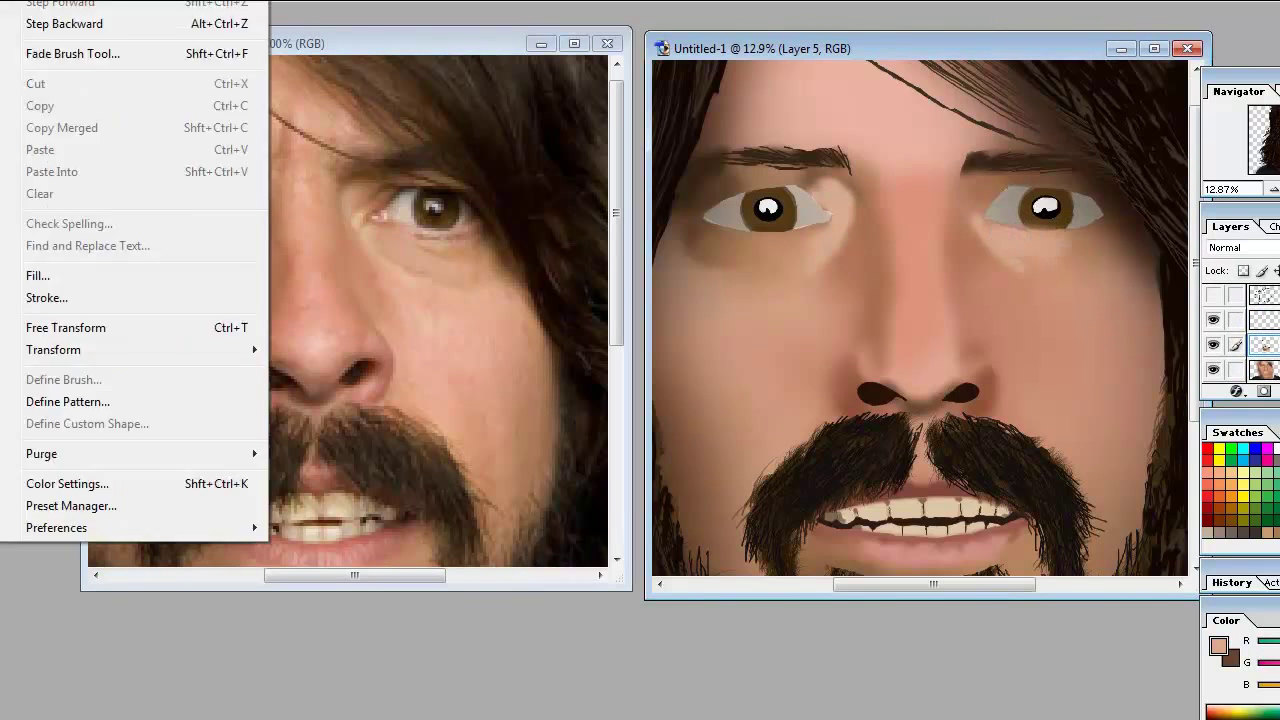
{"action": "key", "text": "Down"}
{"action": "key", "text": "Return"}
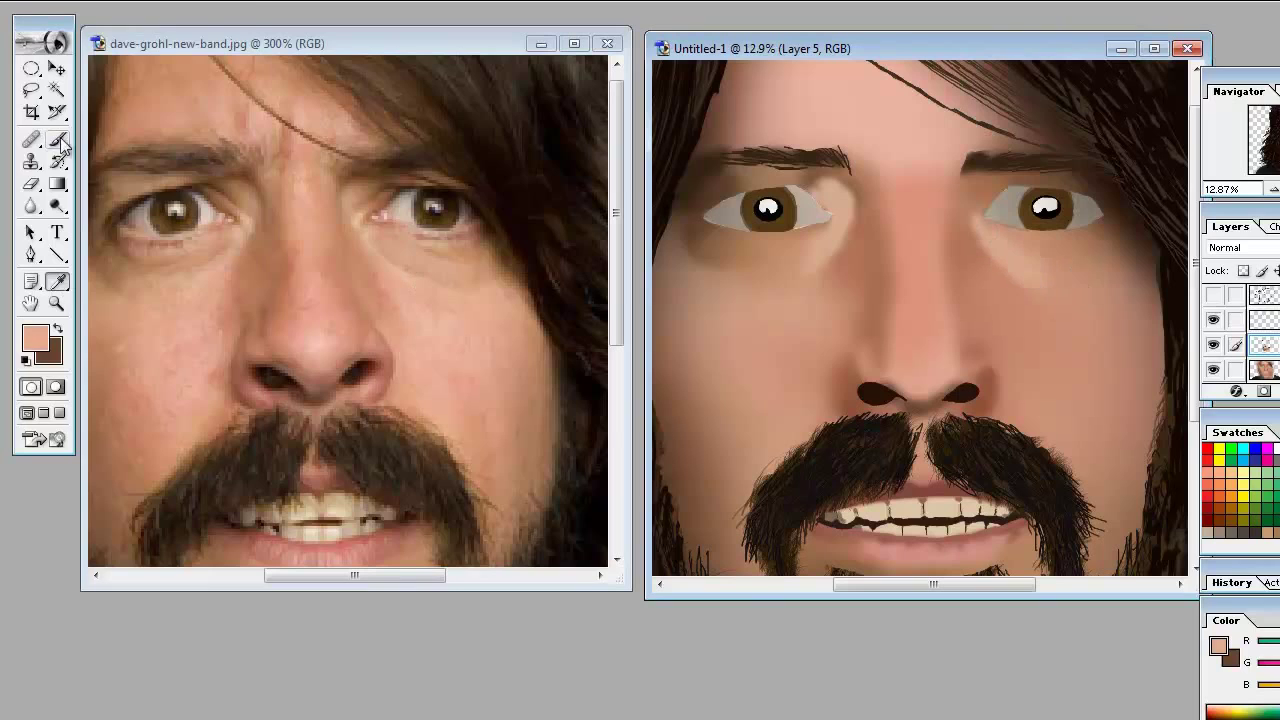
{"action": "left_click", "coordinate": [58, 140]}
{"action": "key", "text": "Return"}
{"action": "key", "text": "Return"}
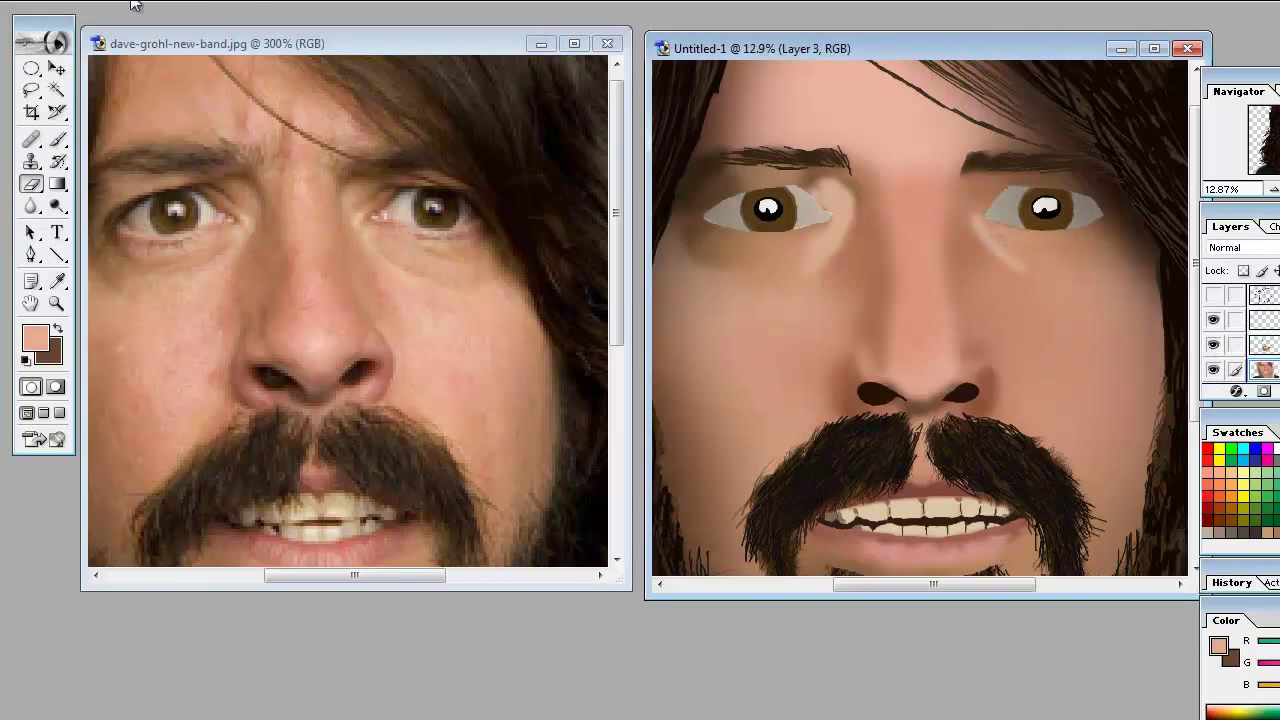
Step: Adjust the brush diameter and paint a soft, wider peach highlight beneath the right-hand eye on Layer 3
{"action": "key", "text": "b"}
{"action": "key", "text": "Return"}
{"action": "key", "text": "Return"}
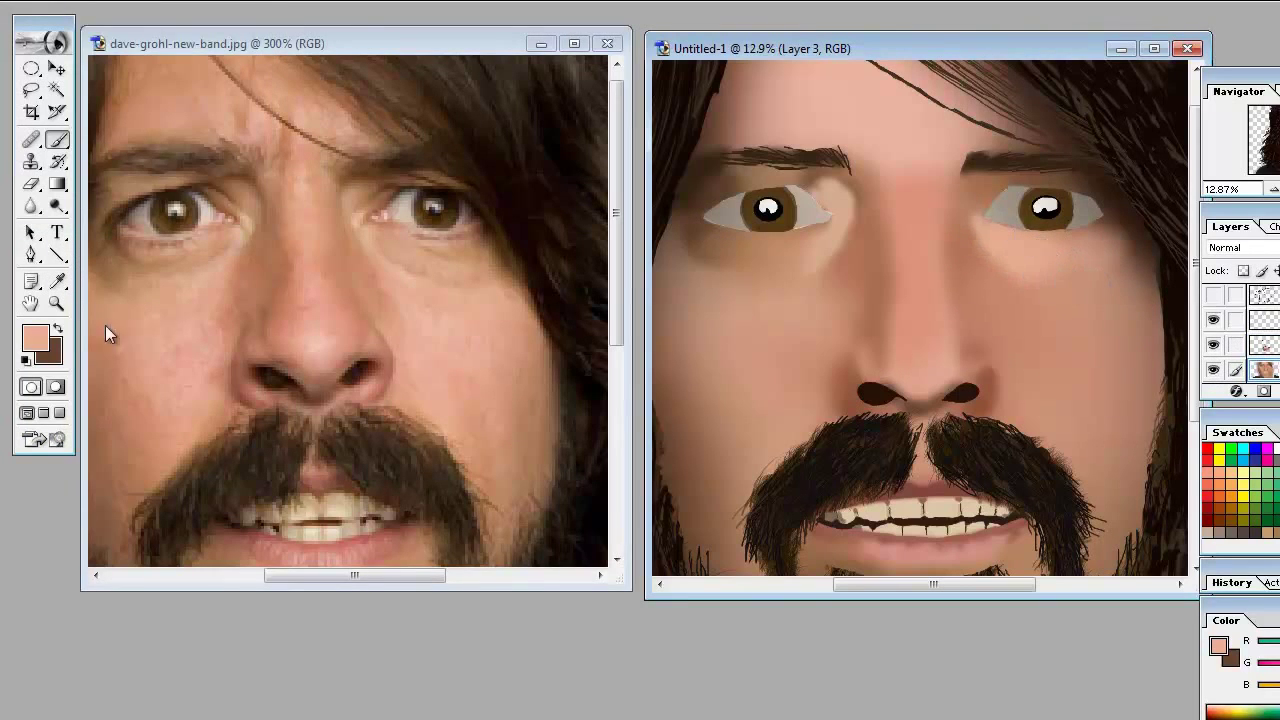
Step: Sample brownish skin tones and softly shade the area between the left-hand eye and the nose bridge on Layer 3
{"action": "key", "text": "ctrl+0"}
{"action": "left_click", "coordinate": [878, 210], "text": "alt"}
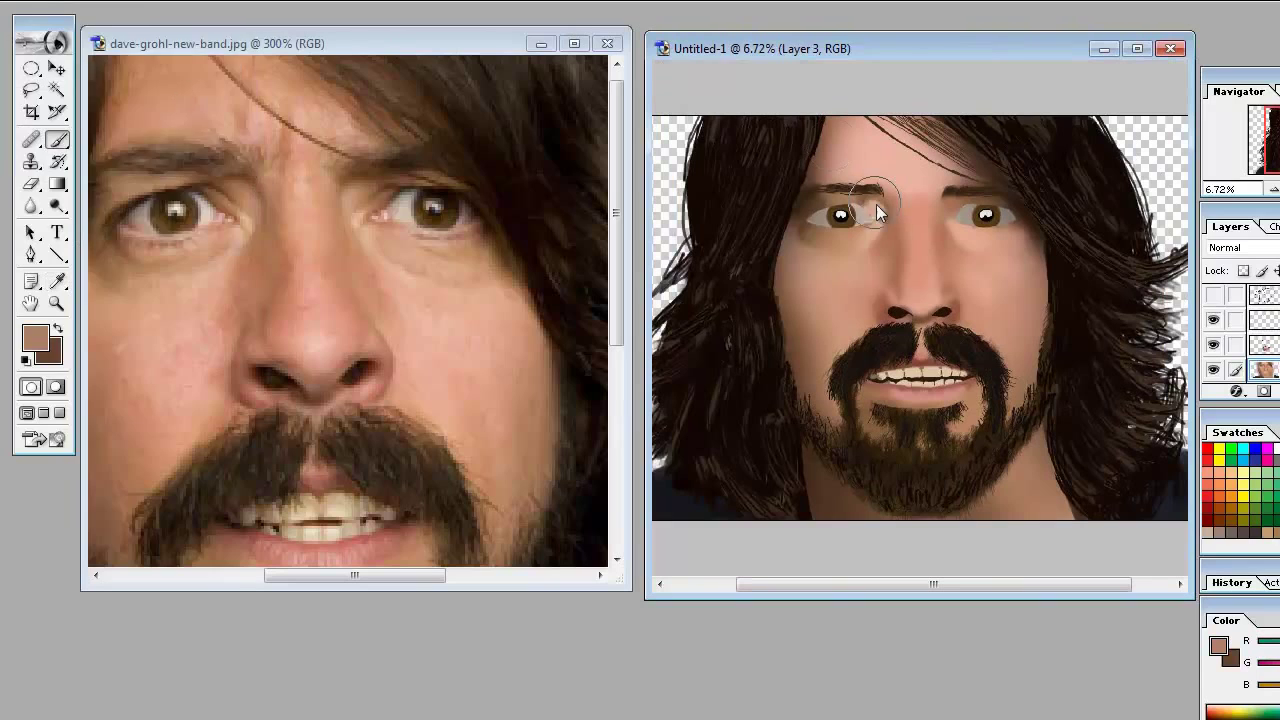
{"action": "key", "text": "Return"}
{"action": "key", "text": "Return"}
{"action": "left_click", "coordinate": [888, 212], "text": "alt"}
Step: Sample lighter skin tones, enlarge the brush to about 1014 px and blend broad soft colour over the cheeks
{"action": "left_click", "coordinate": [990, 252], "text": "alt"}
{"action": "key", "text": "Return"}
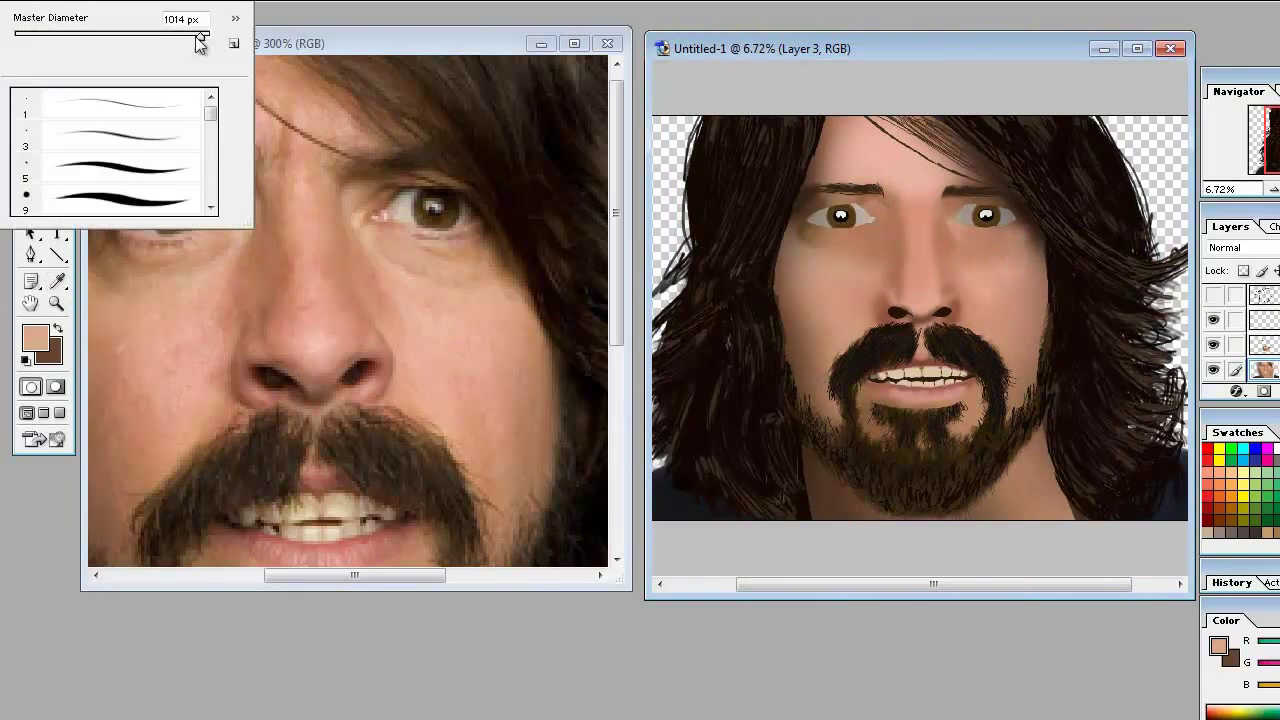
{"action": "key", "text": "Return"}
{"action": "left_click", "coordinate": [99, 250], "text": "alt"}
{"action": "key", "text": "Return"}
{"action": "key", "text": "Return"}
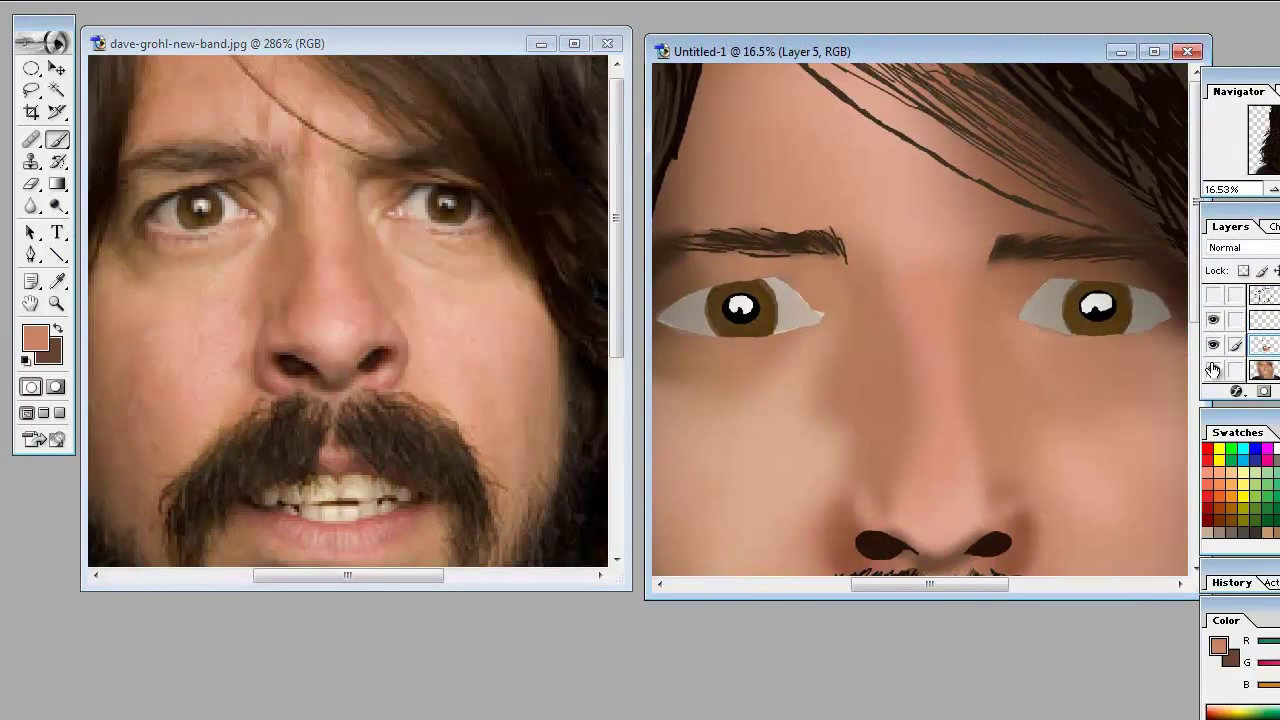
Step: Paint vertical reddish-tan frown creases between the eyebrows on Layer 5, redoing the one nearer the nose bridge
{"action": "left_click_drag", "start_coordinate": [870, 182], "coordinate": [872, 238]}
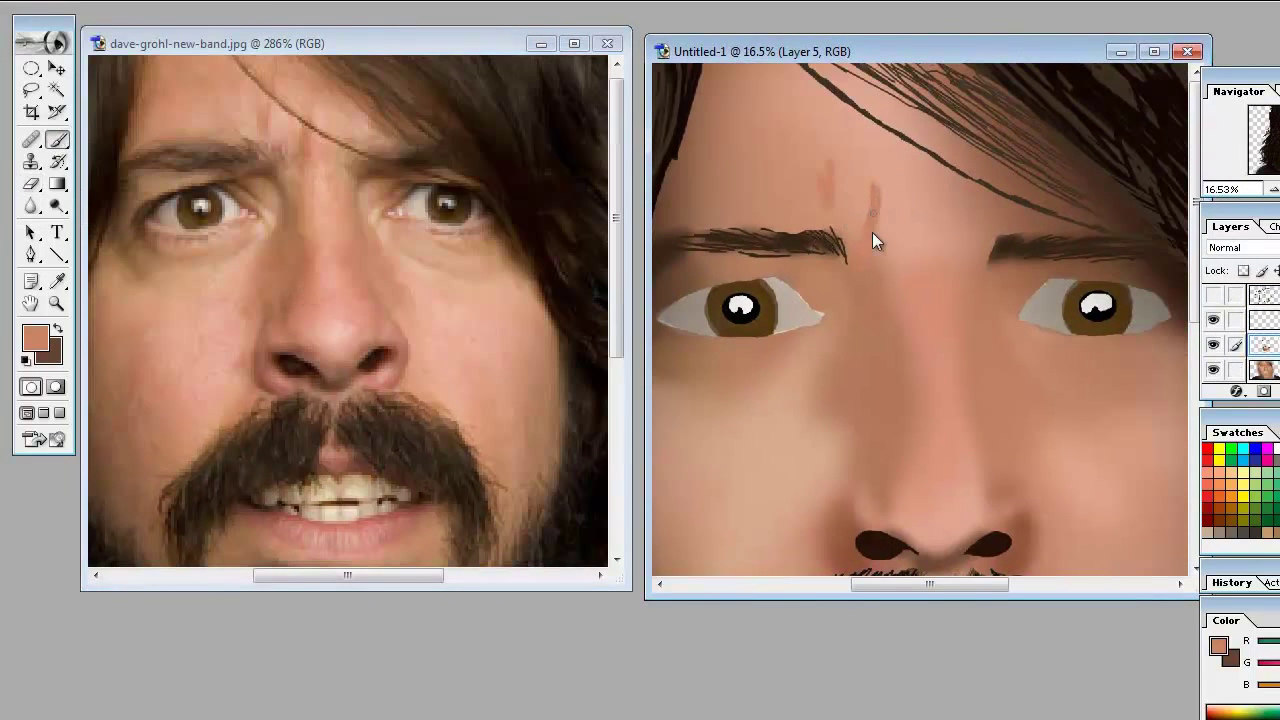
{"action": "key", "text": "ctrl+z"}
{"action": "key", "text": "b"}
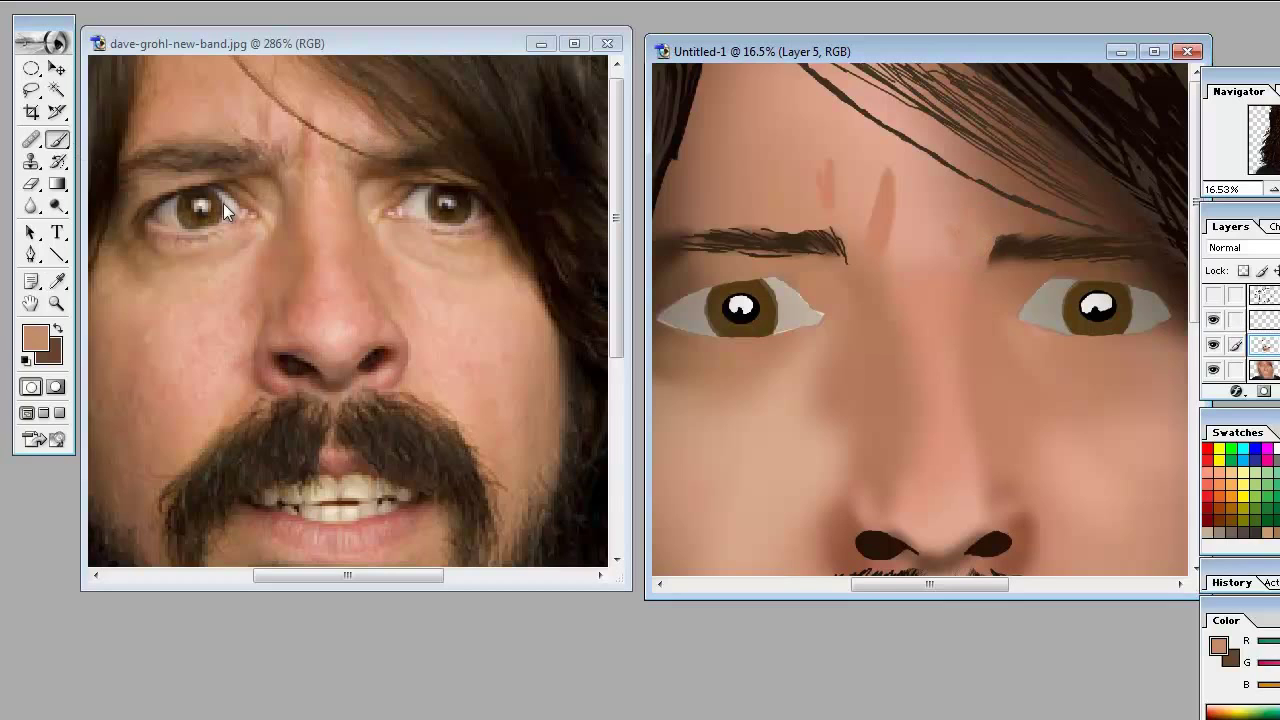
Step: Sample a brown near the right-hand eyebrow, shade its inner end, retouch the frown crease and undo the last stroke
{"action": "left_click", "coordinate": [1000, 248], "text": "alt"}
{"action": "left_click_drag", "start_coordinate": [975, 205], "coordinate": [990, 260]}
{"action": "left_click_drag", "start_coordinate": [882, 205], "coordinate": [866, 255]}
{"action": "key", "text": "ctrl+0"}
{"action": "key", "text": "alt+e"}
{"action": "left_click", "coordinate": [64, 23]}
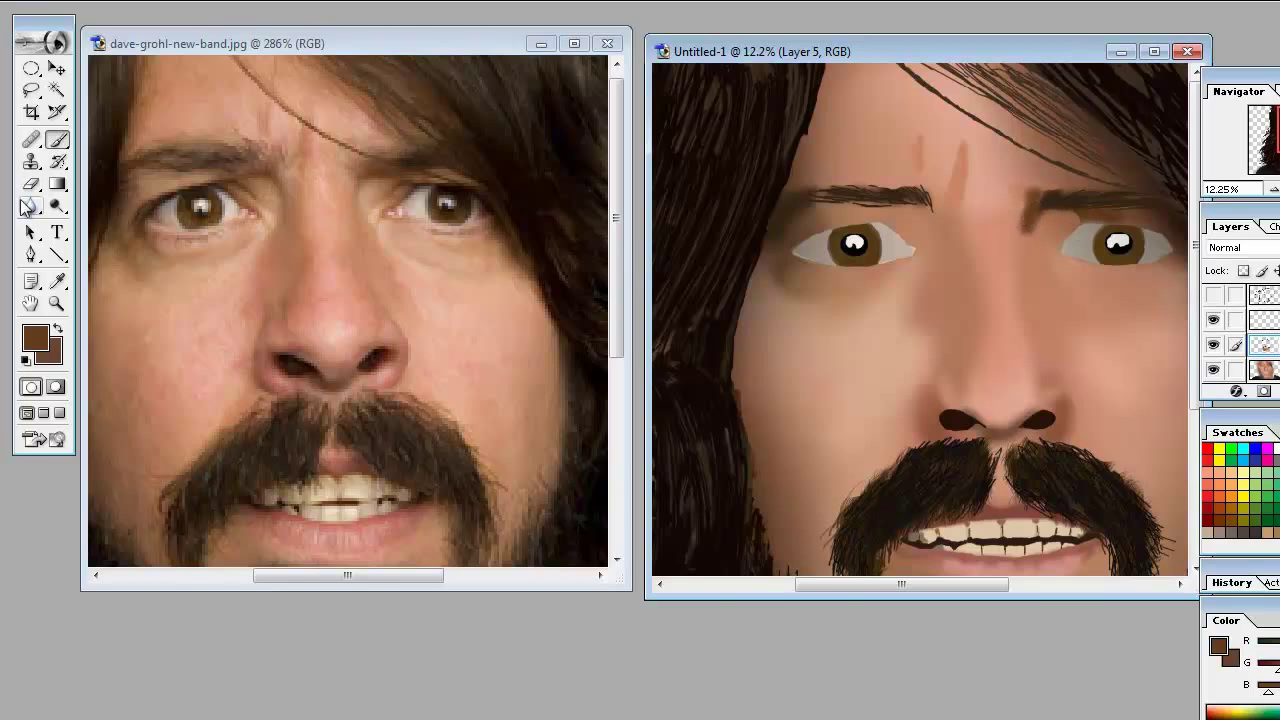
Step: Paint a curved brown shadow between the left-hand eye's inner corner and the nose bridge on Layer 5 and soften its edges
{"action": "scroll", "coordinate": [940, 222], "scroll_direction": "down", "scroll_amount": 1}
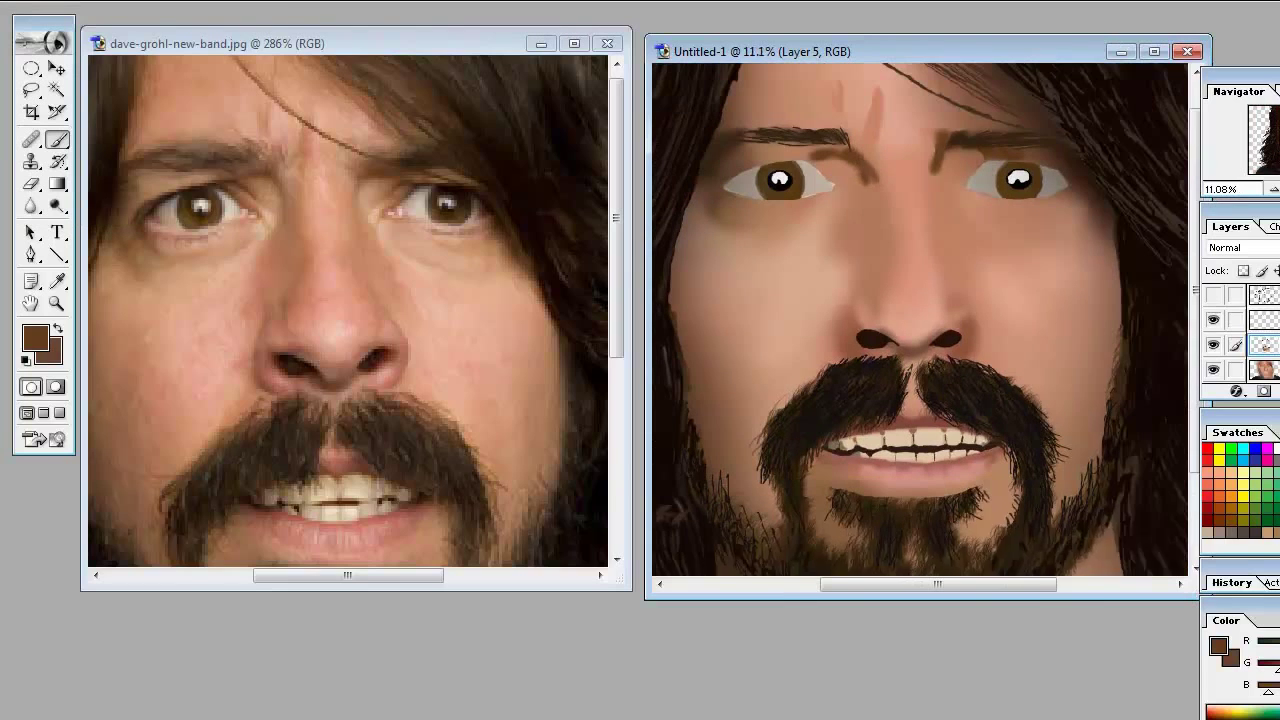
{"action": "key", "text": "e"}
{"action": "left_click", "coordinate": [58, 140]}
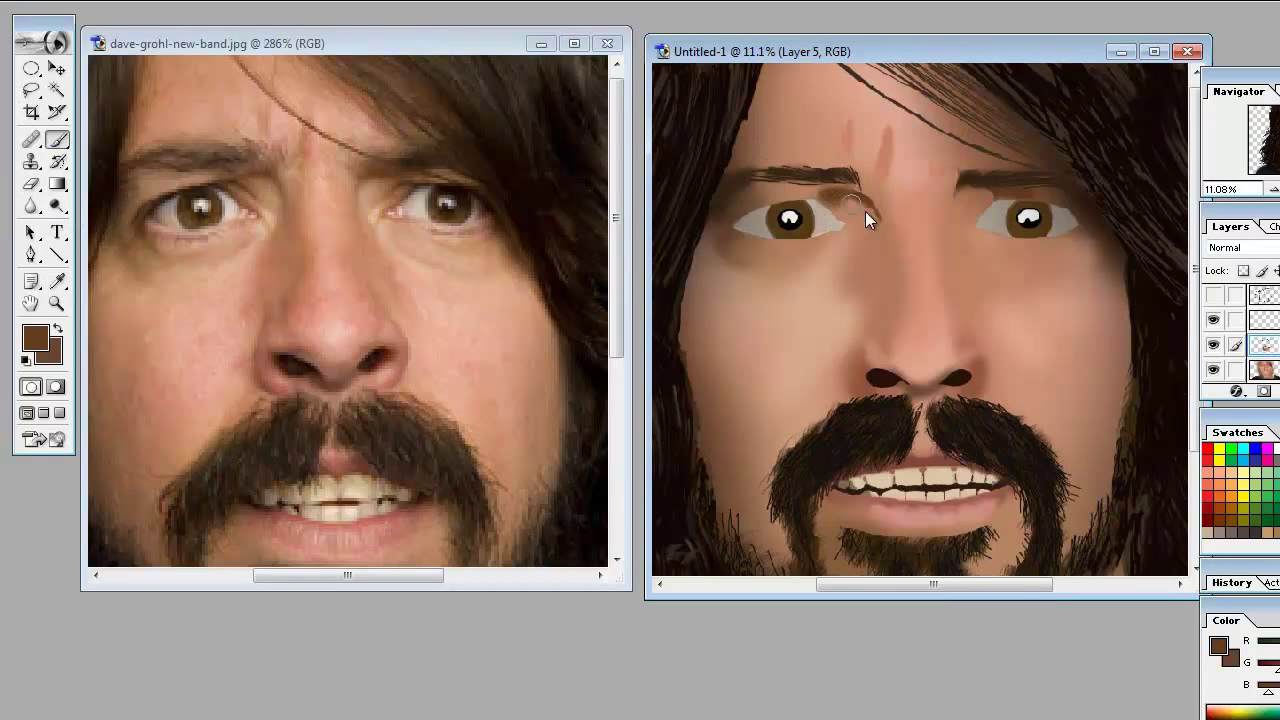
Step: Sample a dark brown and draw the left-hand eye's upper eyelid lines on Layer 5, undoing a first stroke made on Layer 4
{"action": "left_click", "coordinate": [1055, 210], "text": "alt"}
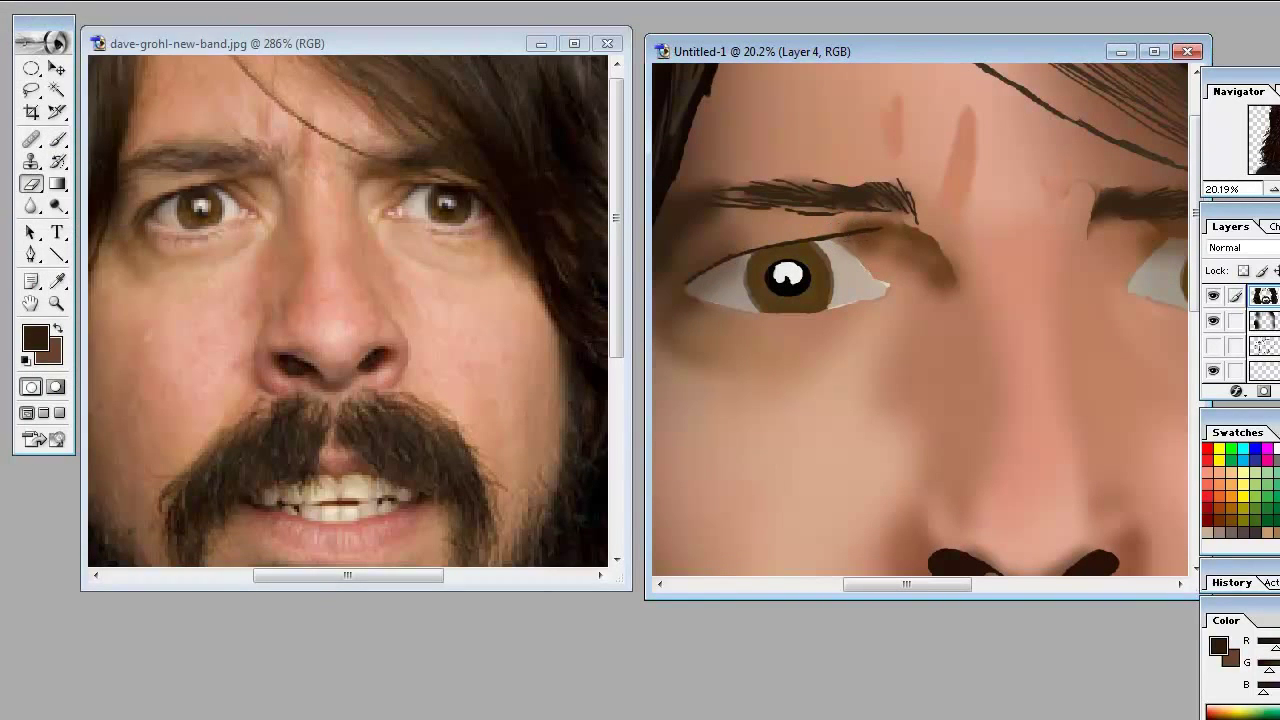
{"action": "left_click_drag", "start_coordinate": [840, 233], "coordinate": [700, 276]}
{"action": "key", "text": "ctrl+z"}
{"action": "key", "text": "ctrl+alt+shift+n"}
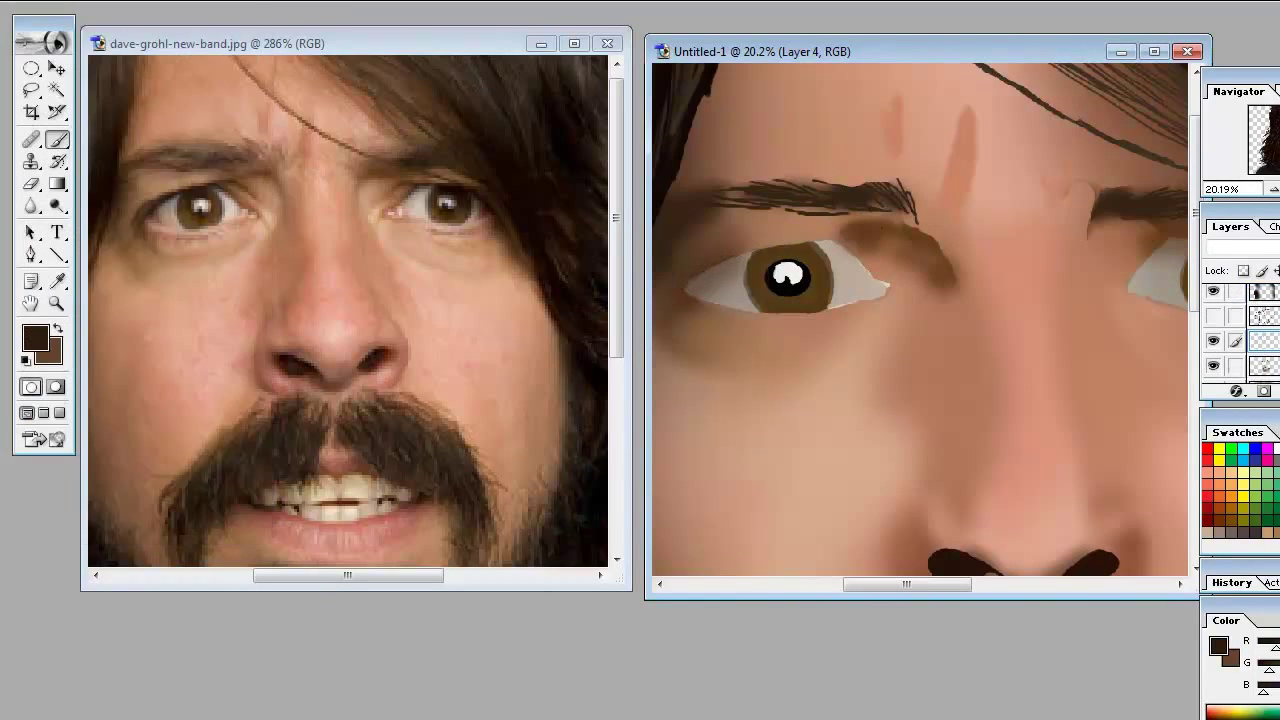
{"action": "left_click", "coordinate": [1213, 341]}
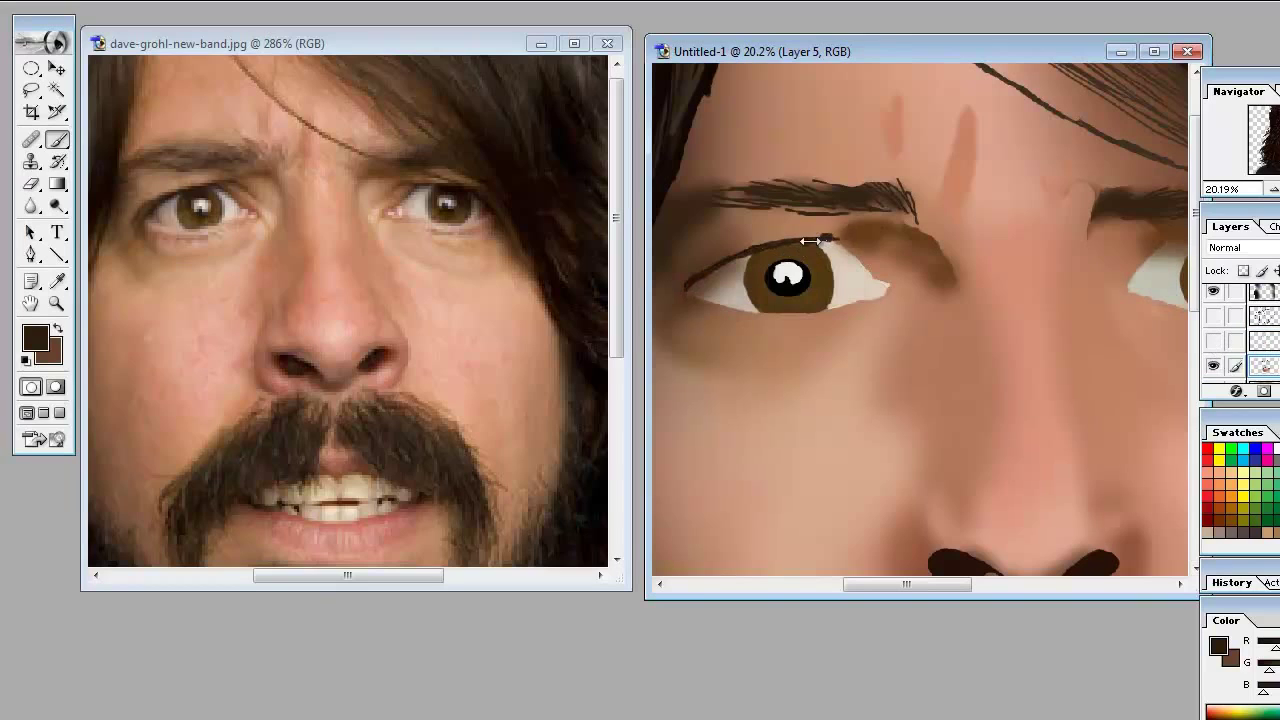
{"action": "key", "text": "b"}
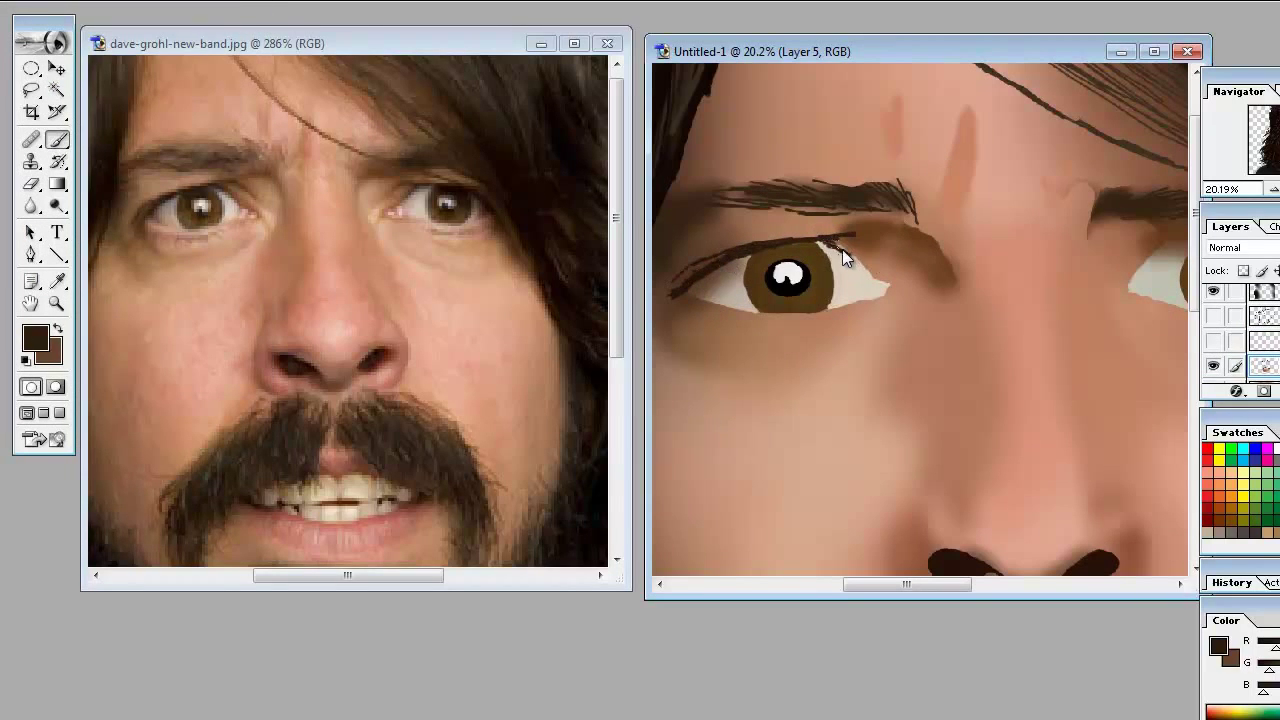
{"action": "left_click", "coordinate": [872, 282], "text": "alt"}
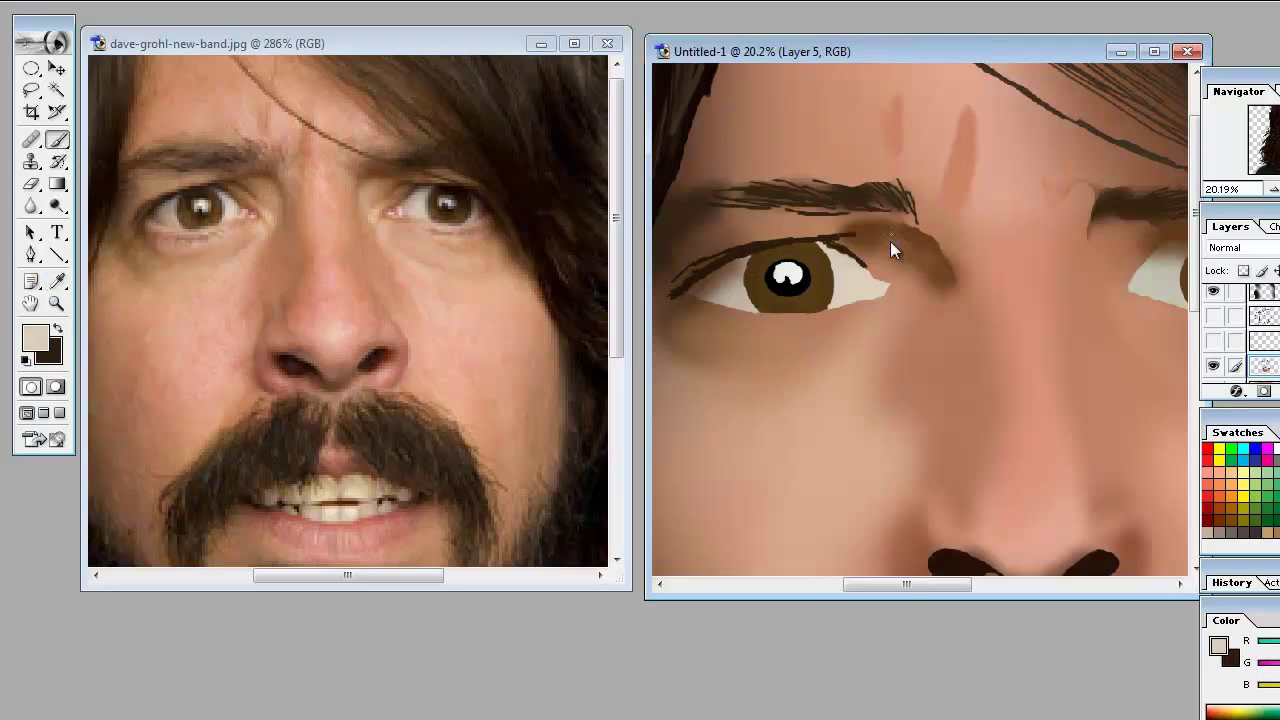
{"action": "key", "text": "x"}
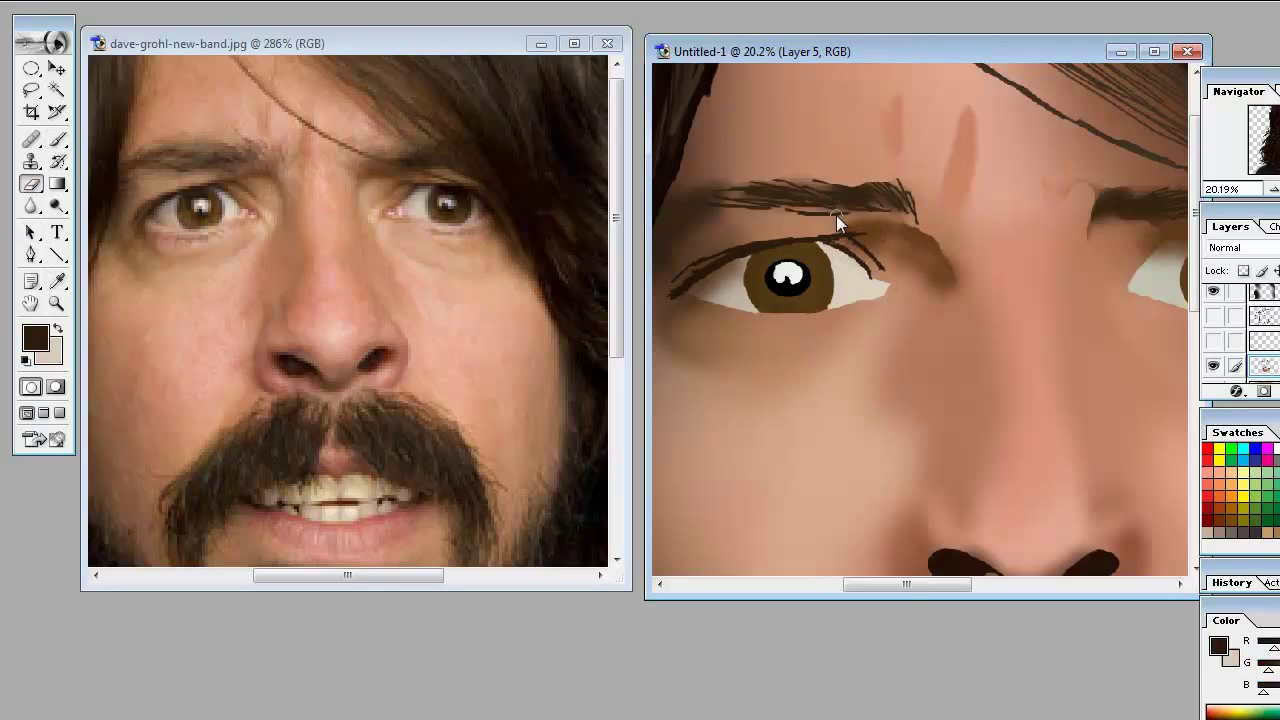
Step: Sample skin tones around the left-hand eye in both images and choose a pink foreground colour in the Color Picker
{"action": "key", "text": "b"}
{"action": "scroll", "coordinate": [849, 240], "scroll_direction": "down", "scroll_amount": 1}
{"action": "left_click", "coordinate": [800, 250], "text": "alt"}
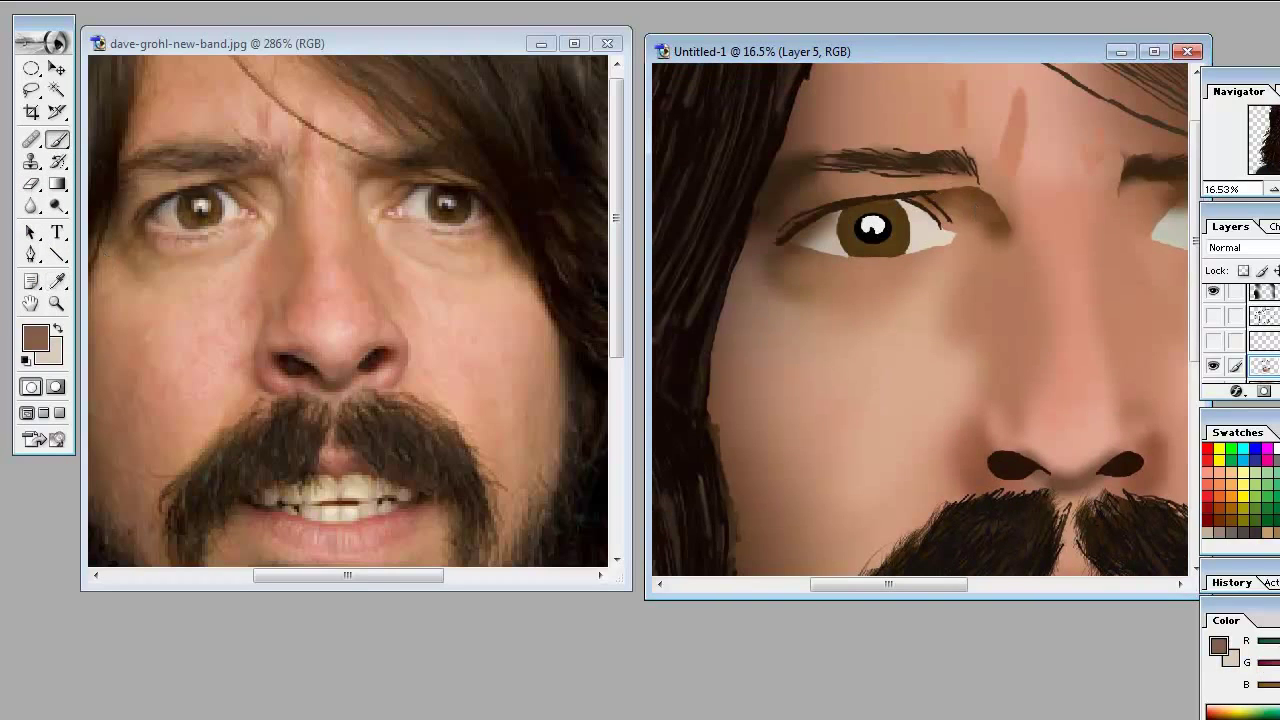
{"action": "scroll", "coordinate": [762, 275], "scroll_direction": "up", "scroll_amount": 1}
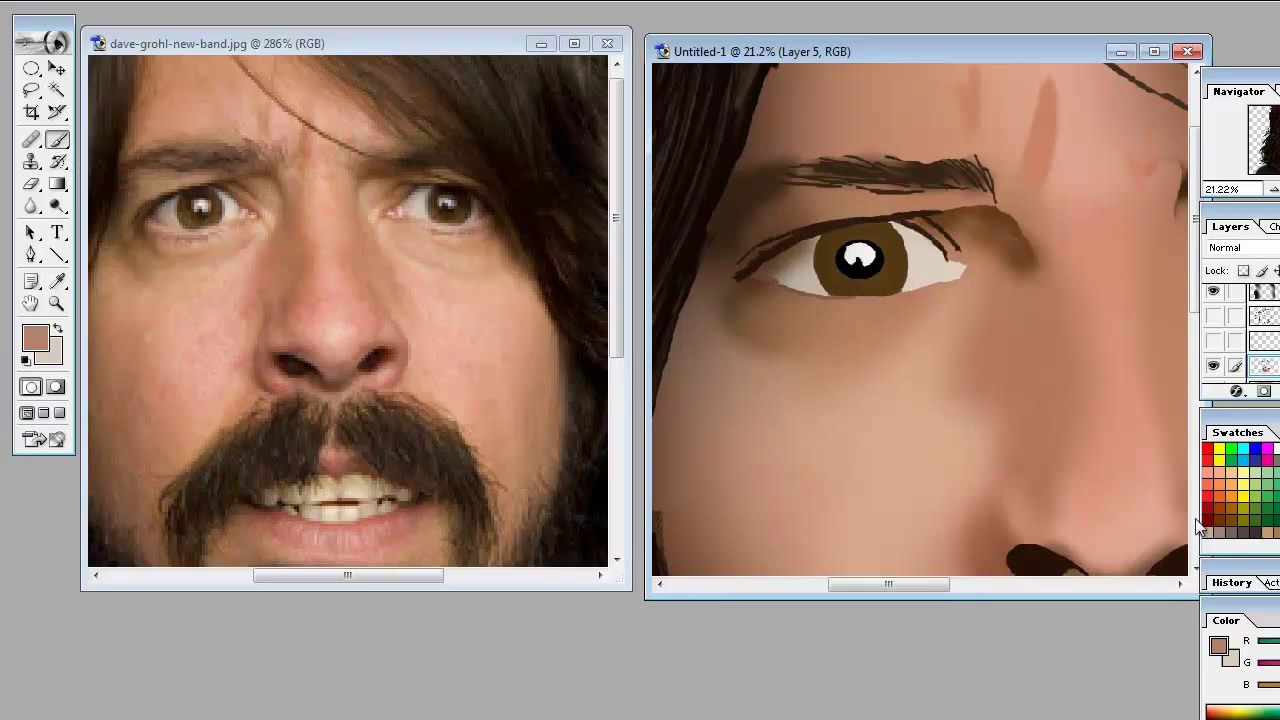
{"action": "left_click", "coordinate": [160, 222], "text": "alt"}
{"action": "left_click", "coordinate": [966, 251], "text": "alt"}
{"action": "left_click", "coordinate": [35, 338]}
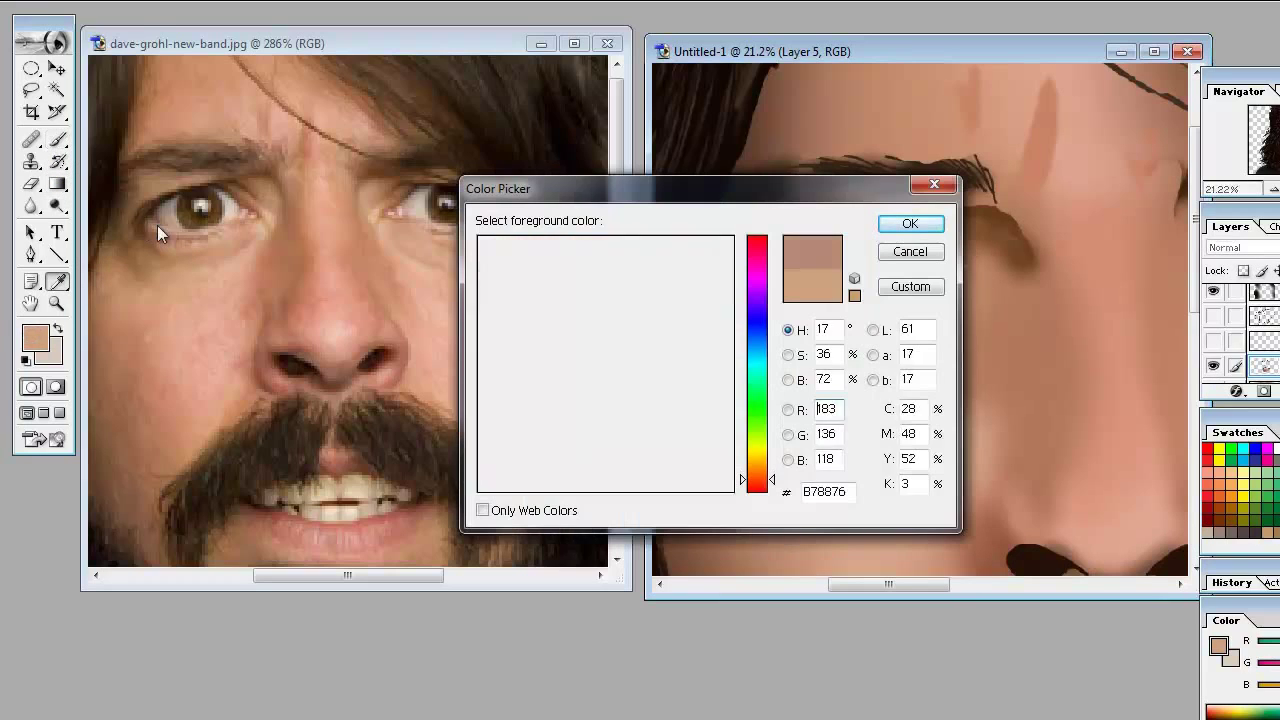
{"action": "left_click", "coordinate": [157, 225]}
{"action": "left_click", "coordinate": [757, 258]}
{"action": "left_click", "coordinate": [588, 322]}
{"action": "left_click", "coordinate": [910, 223]}
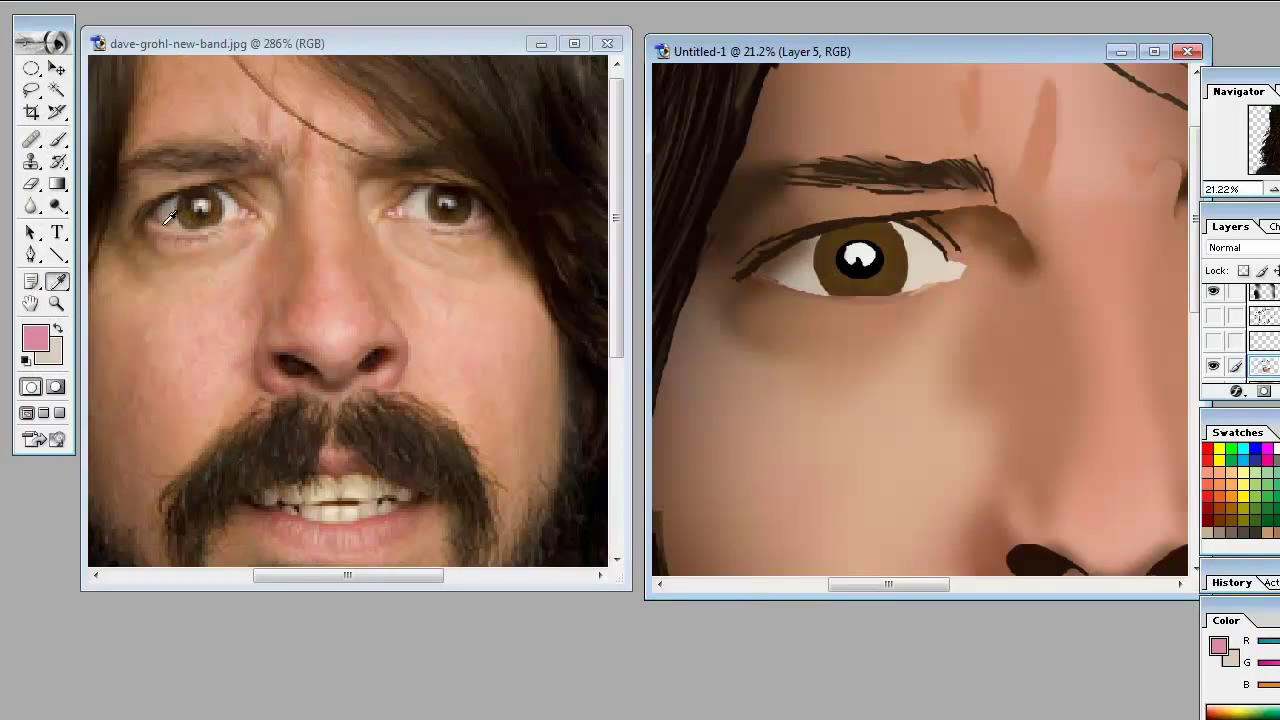
Step: Paint the left-hand eye's pinkish lower lid rim and tear duct, sampling reddish-brown and light pink tones
{"action": "left_click", "coordinate": [932, 280], "text": "alt"}
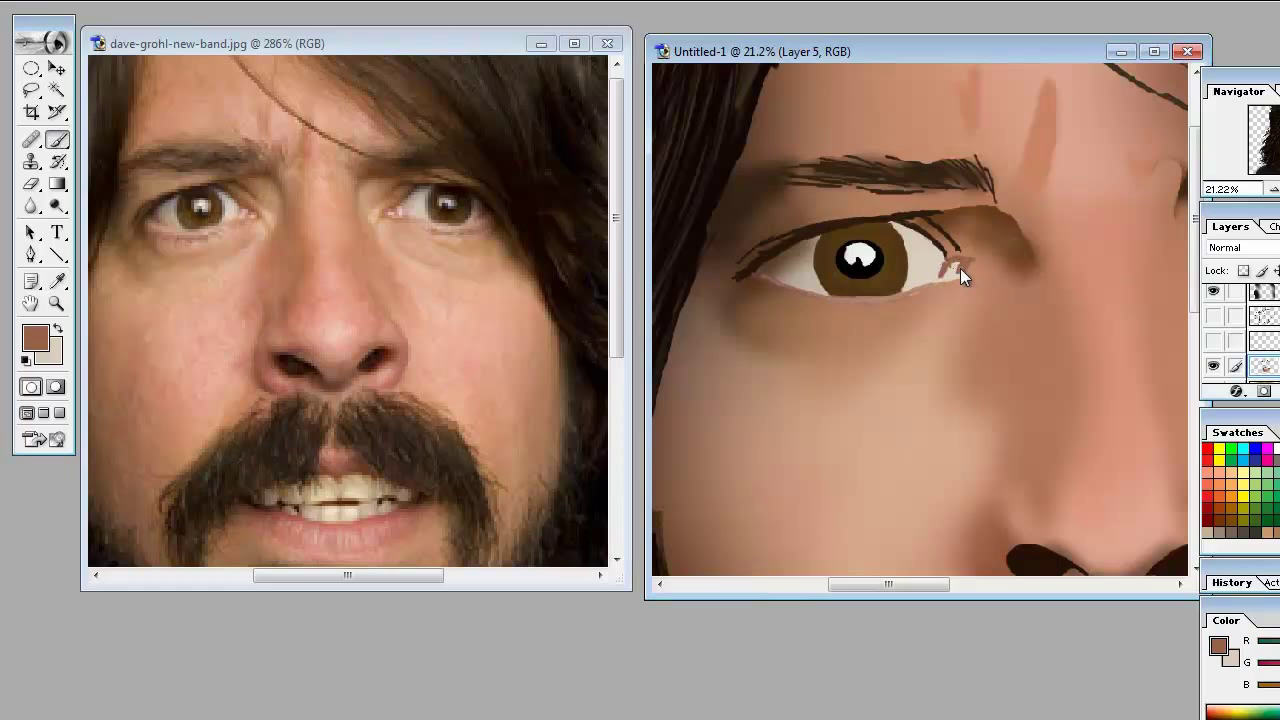
{"action": "left_click", "coordinate": [966, 272], "text": "alt"}
{"action": "left_click", "coordinate": [970, 275]}
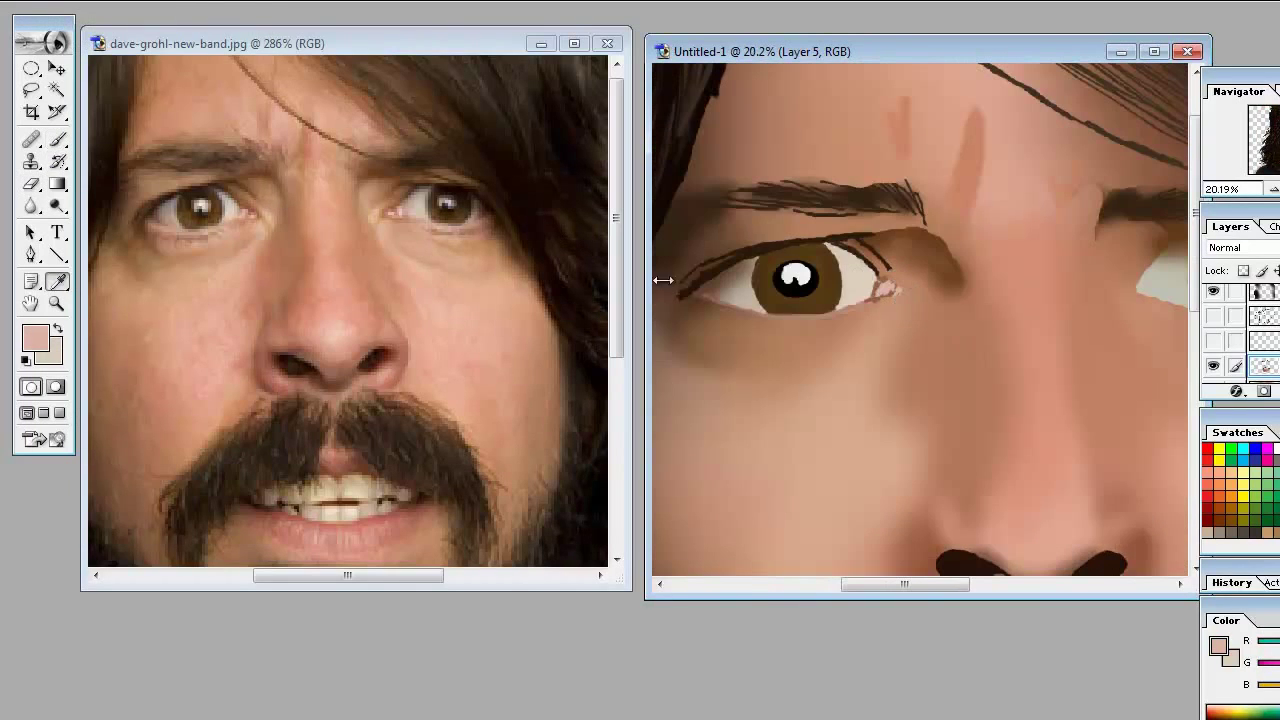
{"action": "left_click", "coordinate": [873, 300], "text": "alt"}
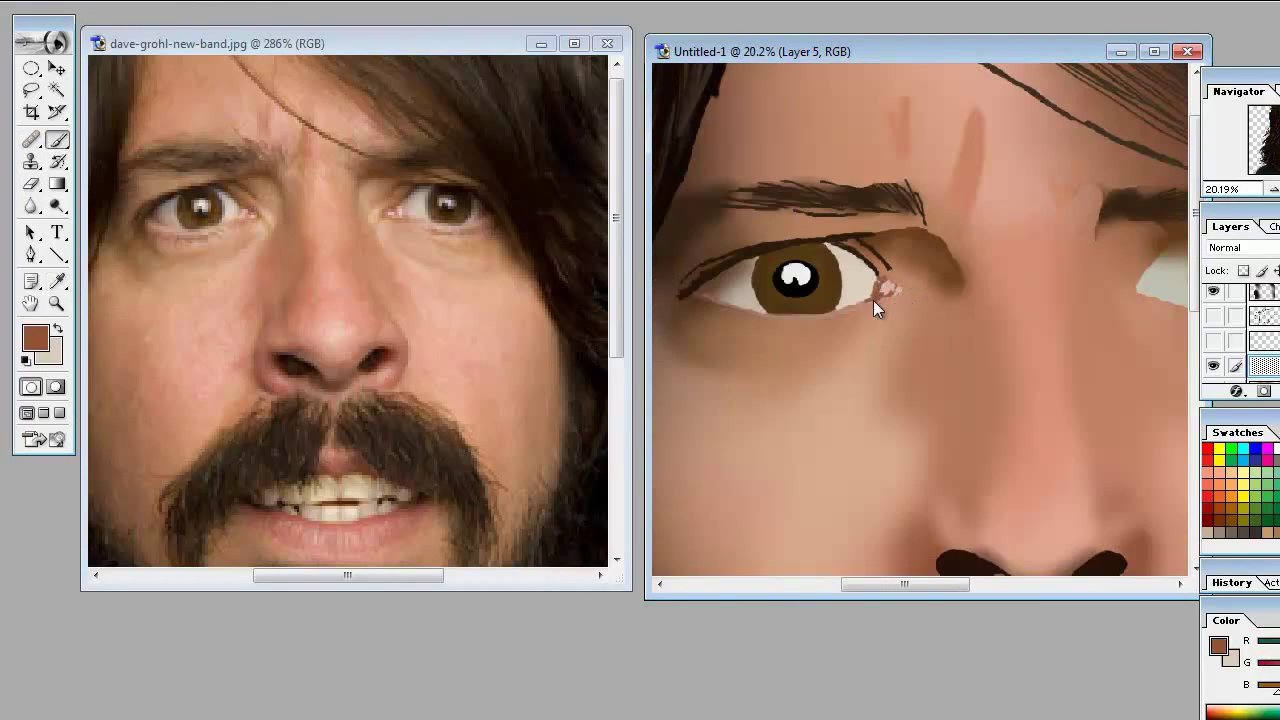
{"action": "key", "text": "e"}
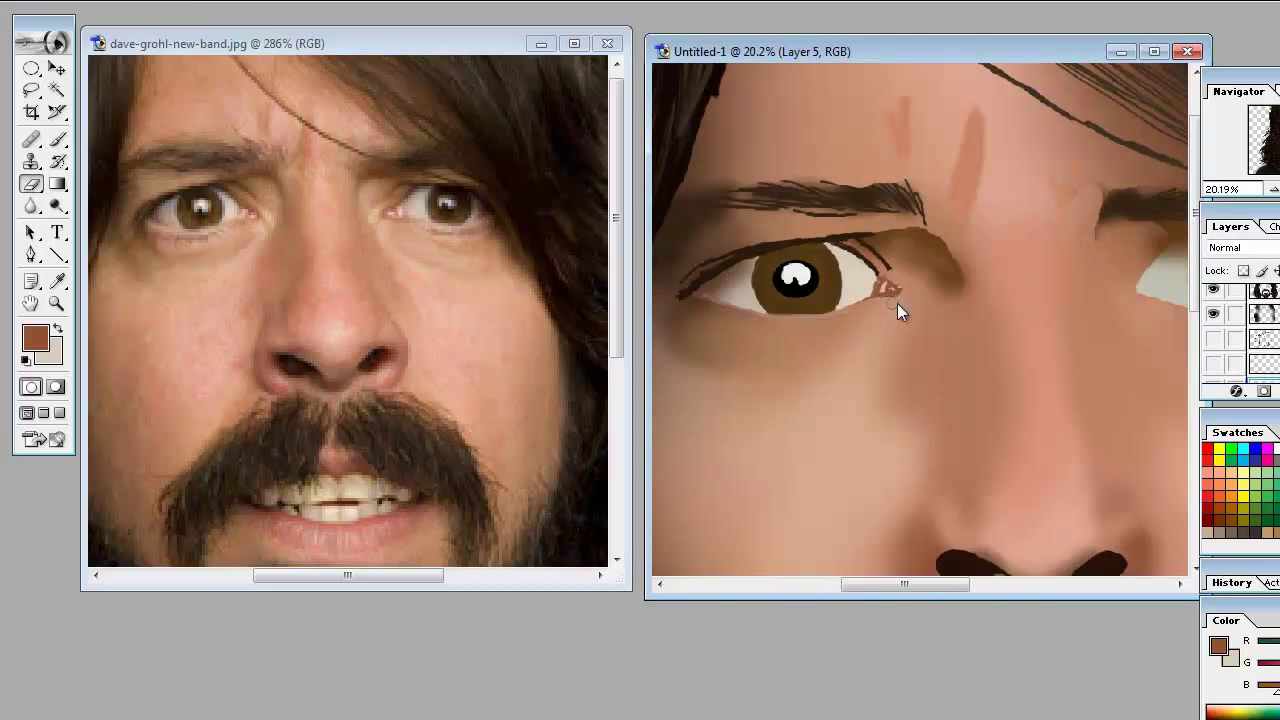
Step: Lasso the outer corner of the left-hand eye on Layer 5 and adjust it with Free Transform
{"action": "left_click_drag", "start_coordinate": [1279, 189], "coordinate": [1271, 189]}
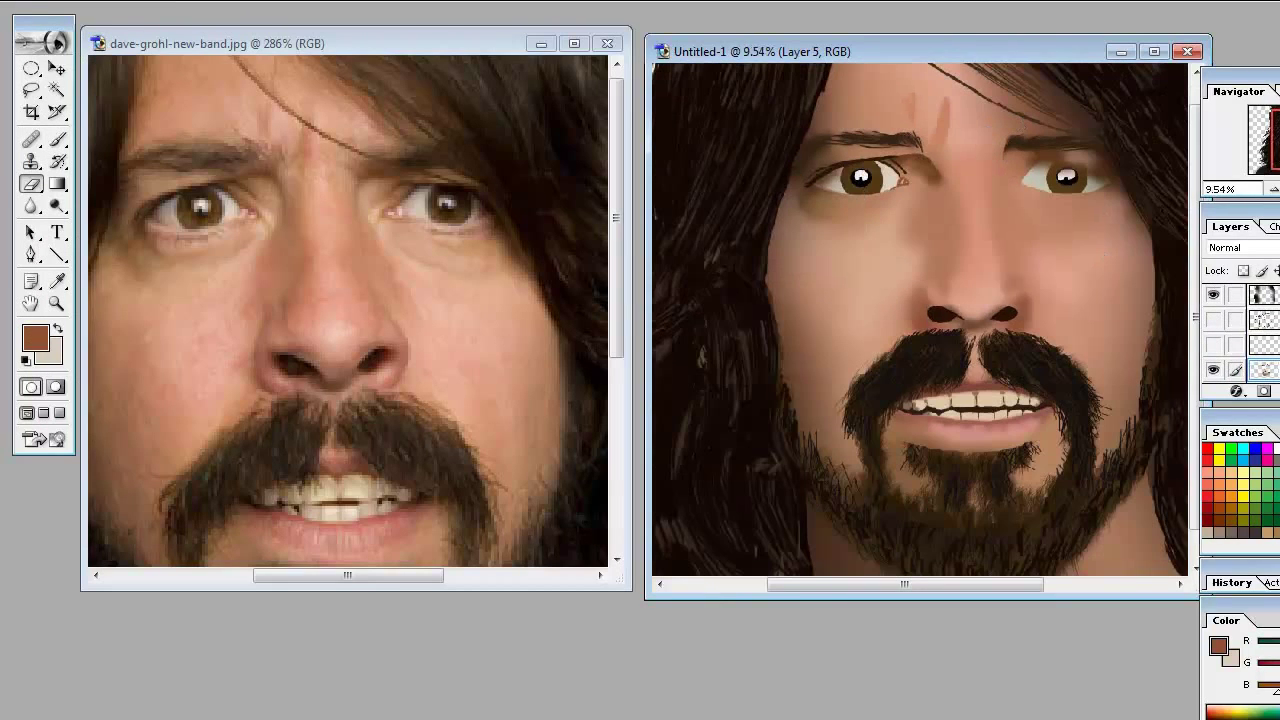
{"action": "left_click", "coordinate": [31, 93]}
{"action": "right_click", "coordinate": [797, 158]}
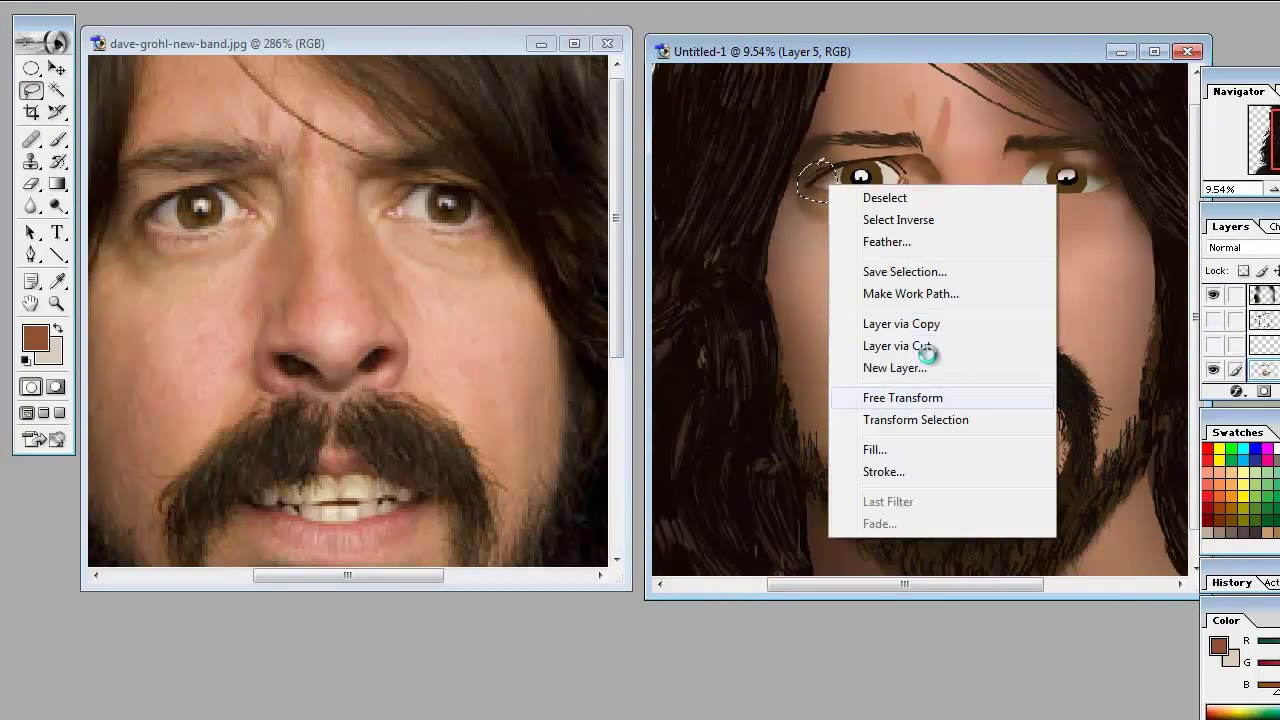
{"action": "left_click_drag", "start_coordinate": [808, 182], "coordinate": [857, 180]}
Step: Sample the eye-white and dark lid colours and retouch the outer corner and lid line of the left-hand eye
{"action": "scroll", "coordinate": [857, 180], "scroll_direction": "up", "scroll_amount": 2}
{"action": "key", "text": "i"}
{"action": "left_click", "coordinate": [810, 252]}
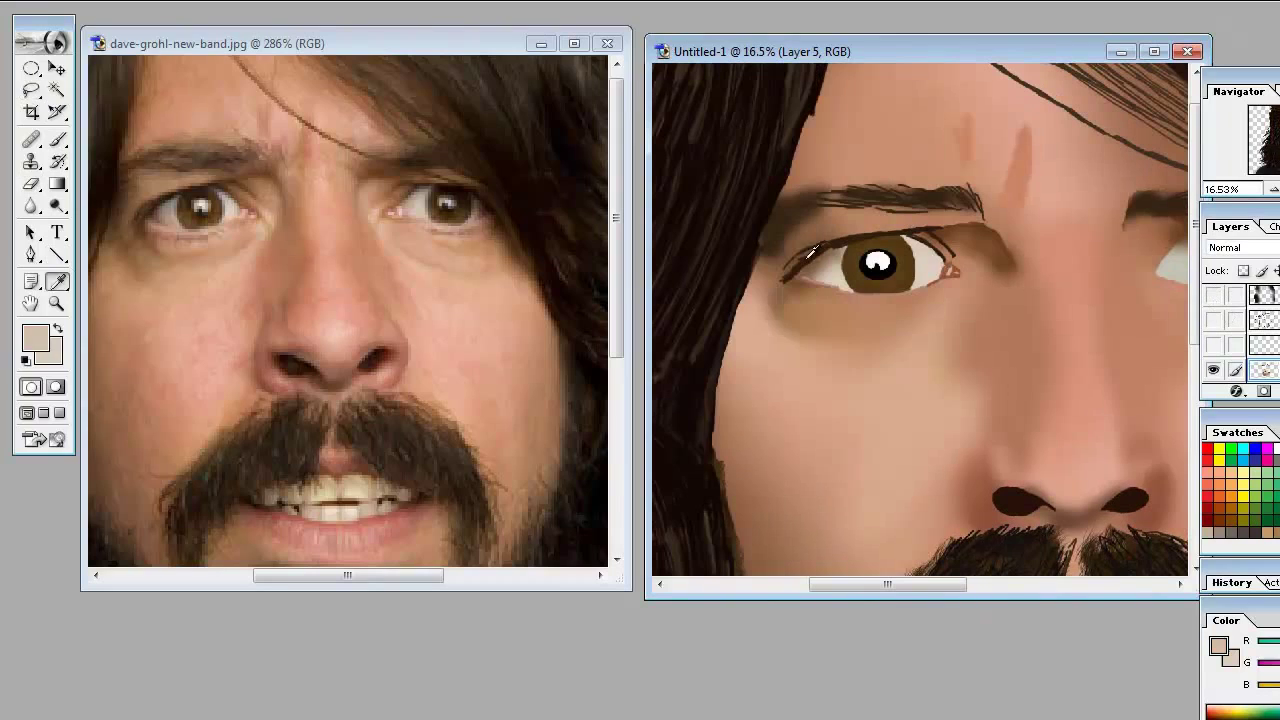
{"action": "key", "text": "b"}
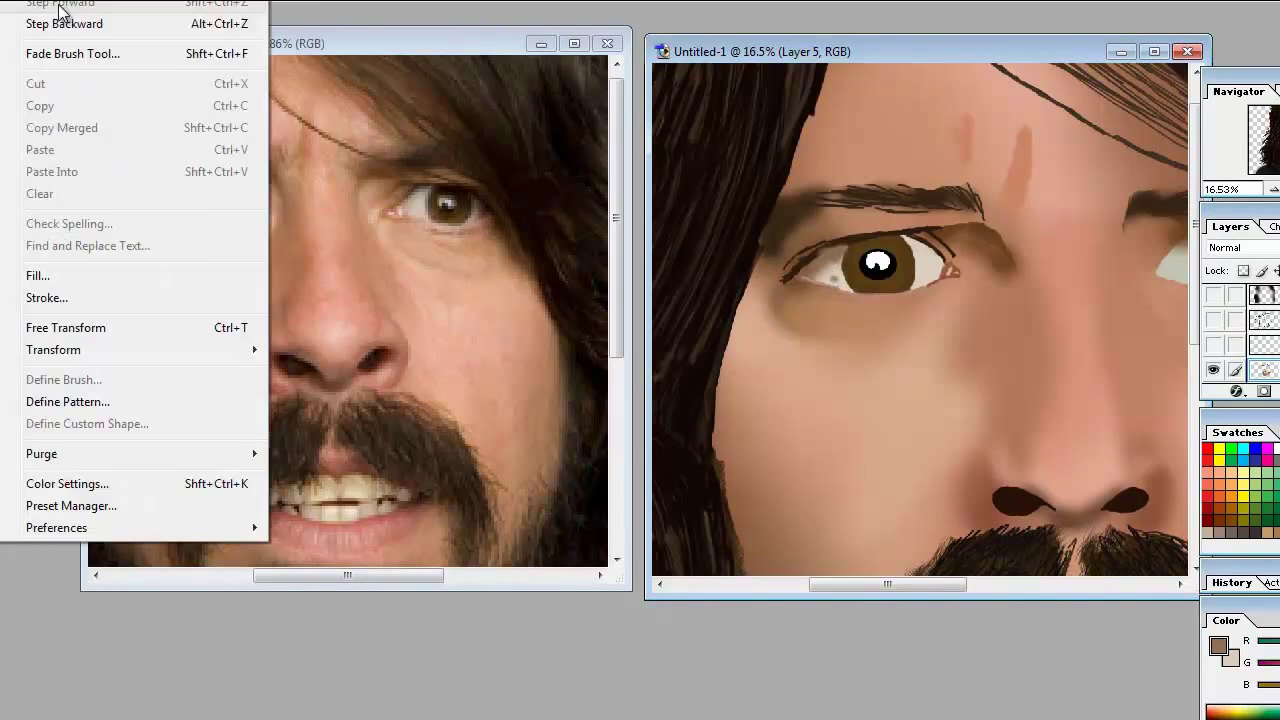
{"action": "key", "text": "ctrl+plus"}
{"action": "key", "text": "ctrl+plus"}
{"action": "left_click", "coordinate": [720, 177], "text": "alt"}
{"action": "left_click", "coordinate": [1265, 120]}
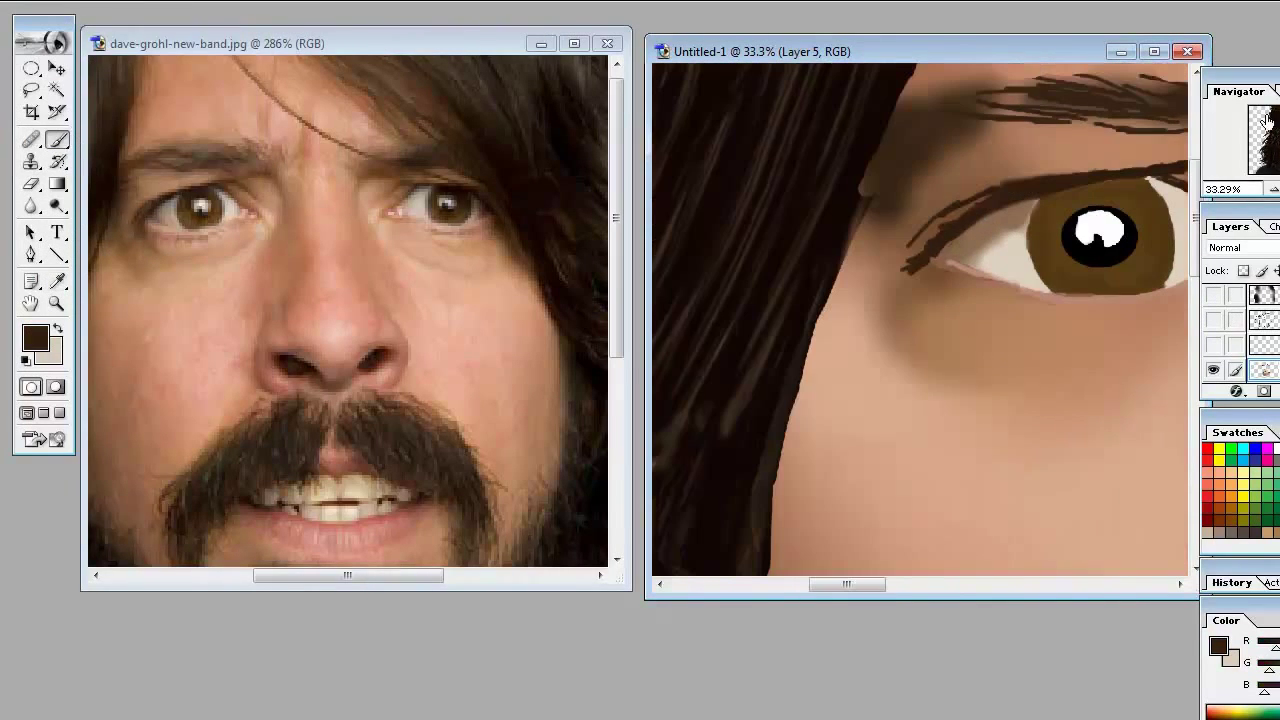
Step: Sample brown tones and softly shade the skin below the left-hand eye's outer corner on Layer 3
{"action": "left_click", "coordinate": [1100, 285], "text": "alt"}
{"action": "key", "text": "alt+bracketleft"}
{"action": "key", "text": "alt+bracketleft"}
{"action": "right_click", "coordinate": [1013, 283]}
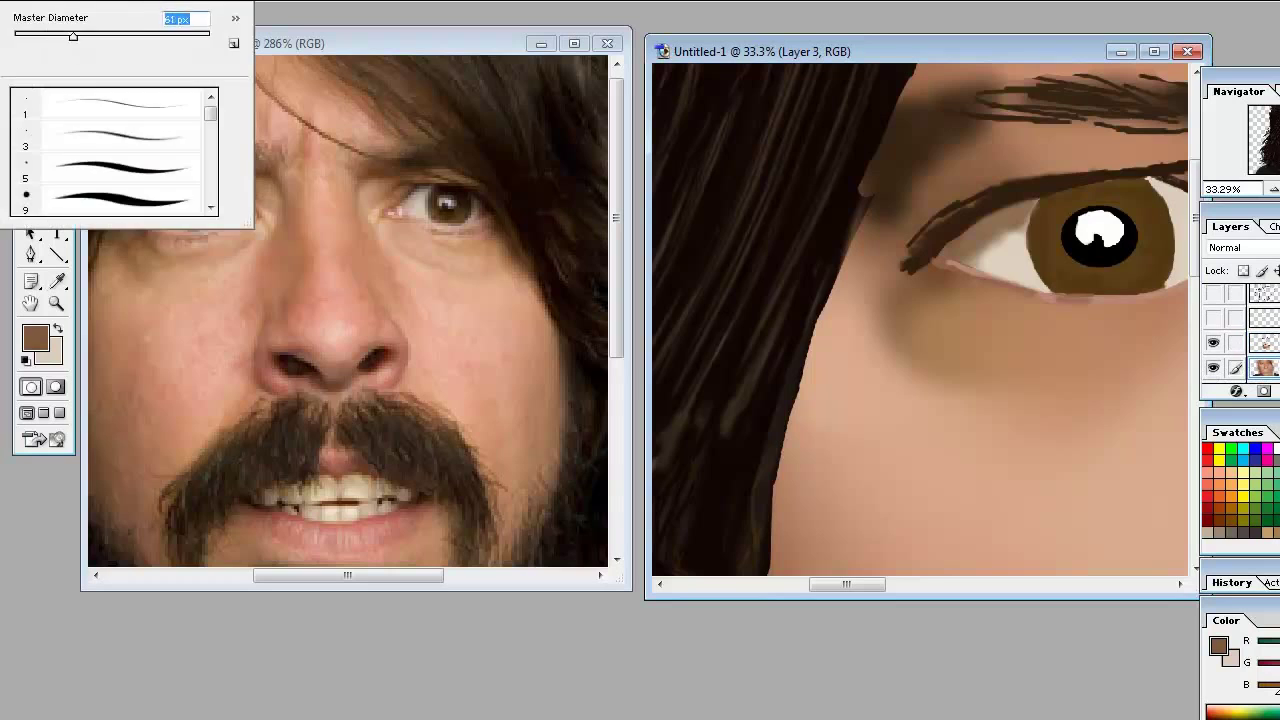
{"action": "scroll", "coordinate": [921, 302], "scroll_direction": "down", "scroll_amount": 2}
{"action": "key", "text": "Return"}
{"action": "left_click", "coordinate": [908, 268], "text": "alt"}
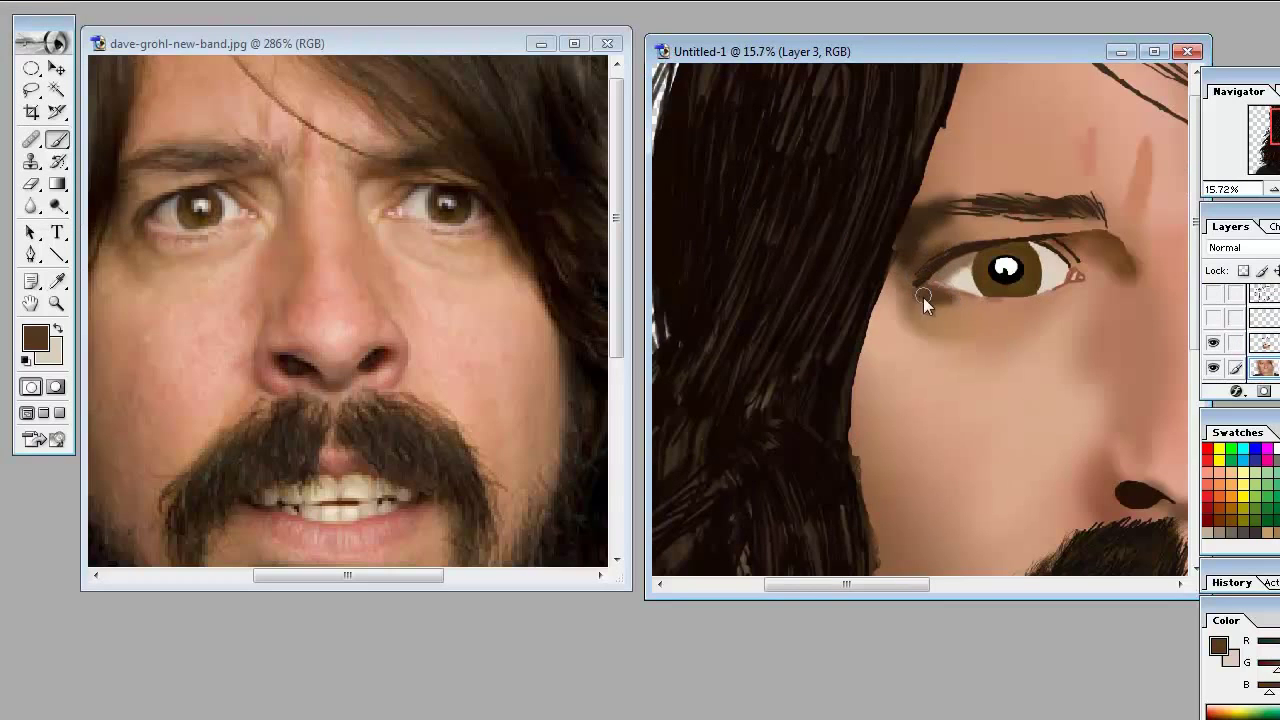
Step: Resize the brush and add a darker brown stroke beneath the outer corner of the left-hand eye
{"action": "scroll", "coordinate": [923, 297], "scroll_direction": "down", "scroll_amount": 3}
{"action": "scroll", "coordinate": [923, 297], "scroll_direction": "up", "scroll_amount": 2}
{"action": "right_click", "coordinate": [923, 297]}
{"action": "key", "text": "Return"}
{"action": "left_click_drag", "start_coordinate": [828, 190], "coordinate": [800, 208]}
Step: Sample lighter skin tones from the painting and the reference and blend the shading under the left-hand eye with a larger brush
{"action": "left_click", "coordinate": [856, 103], "text": "alt"}
{"action": "right_click", "coordinate": [856, 103]}
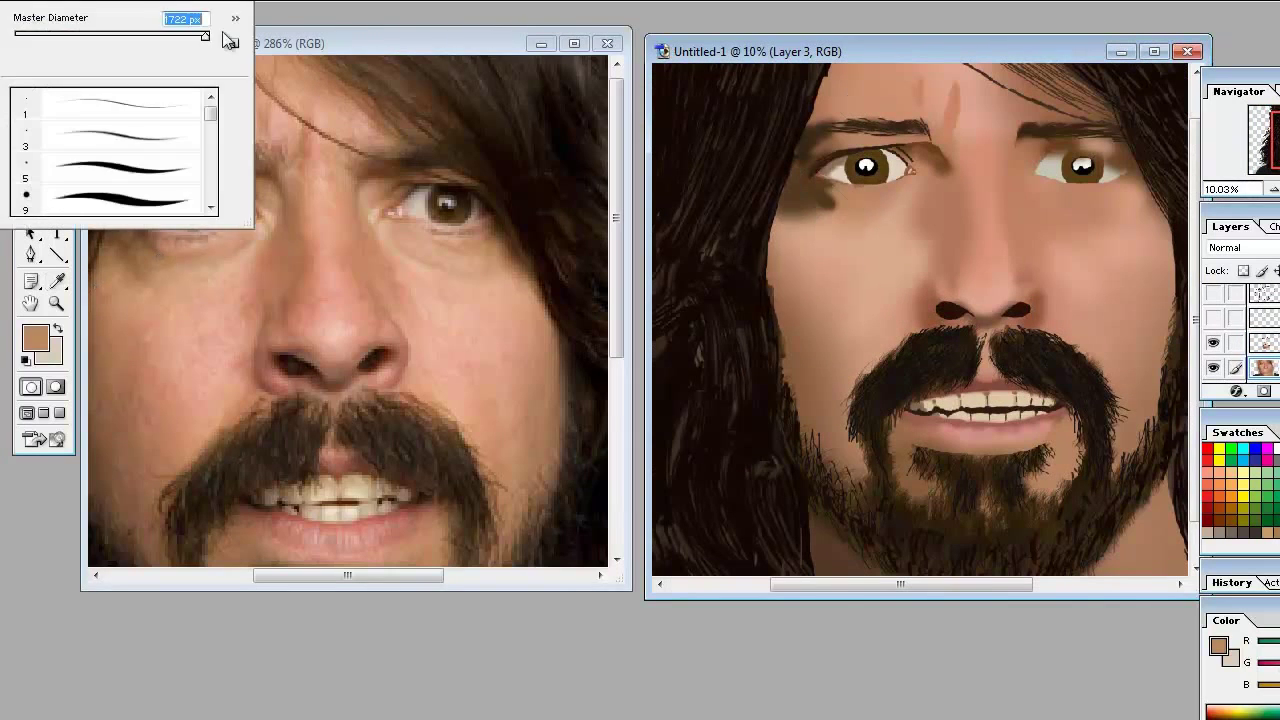
{"action": "key", "text": "Return"}
{"action": "right_click", "coordinate": [171, 266]}
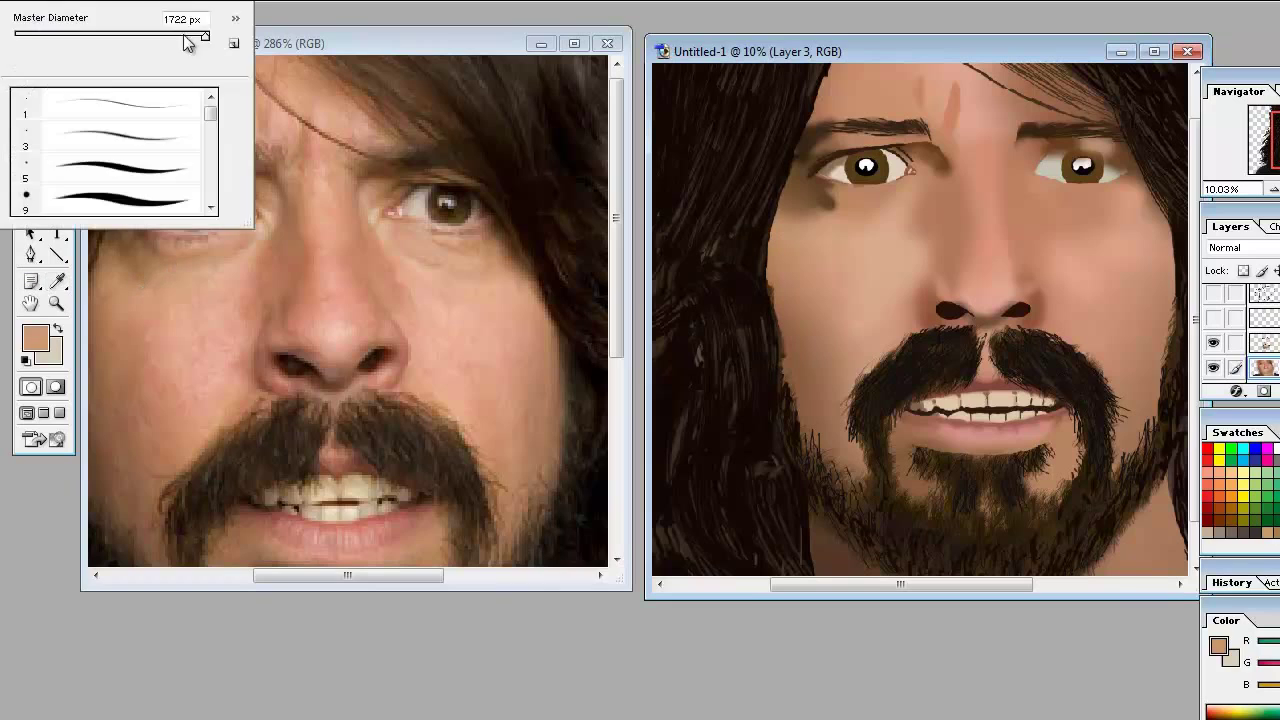
{"action": "key", "text": "Return"}
{"action": "left_click", "coordinate": [857, 181], "text": "alt"}
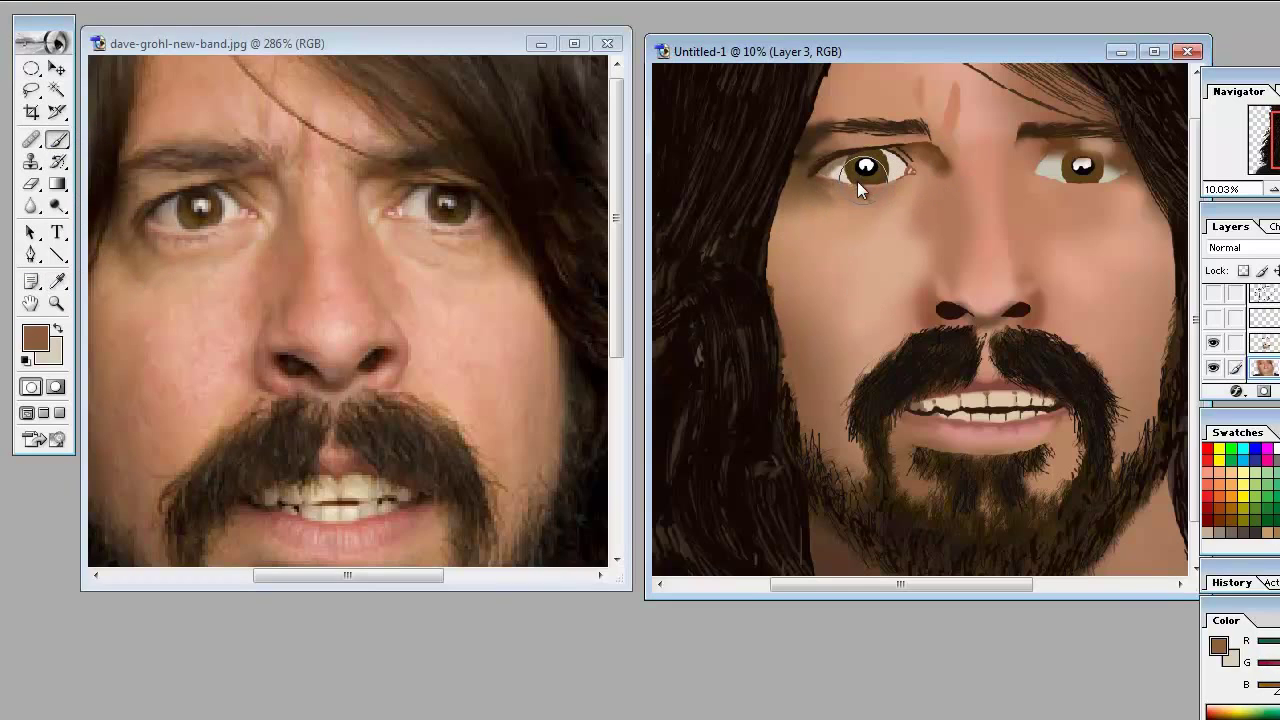
{"action": "left_click", "coordinate": [251, 255], "text": "alt"}
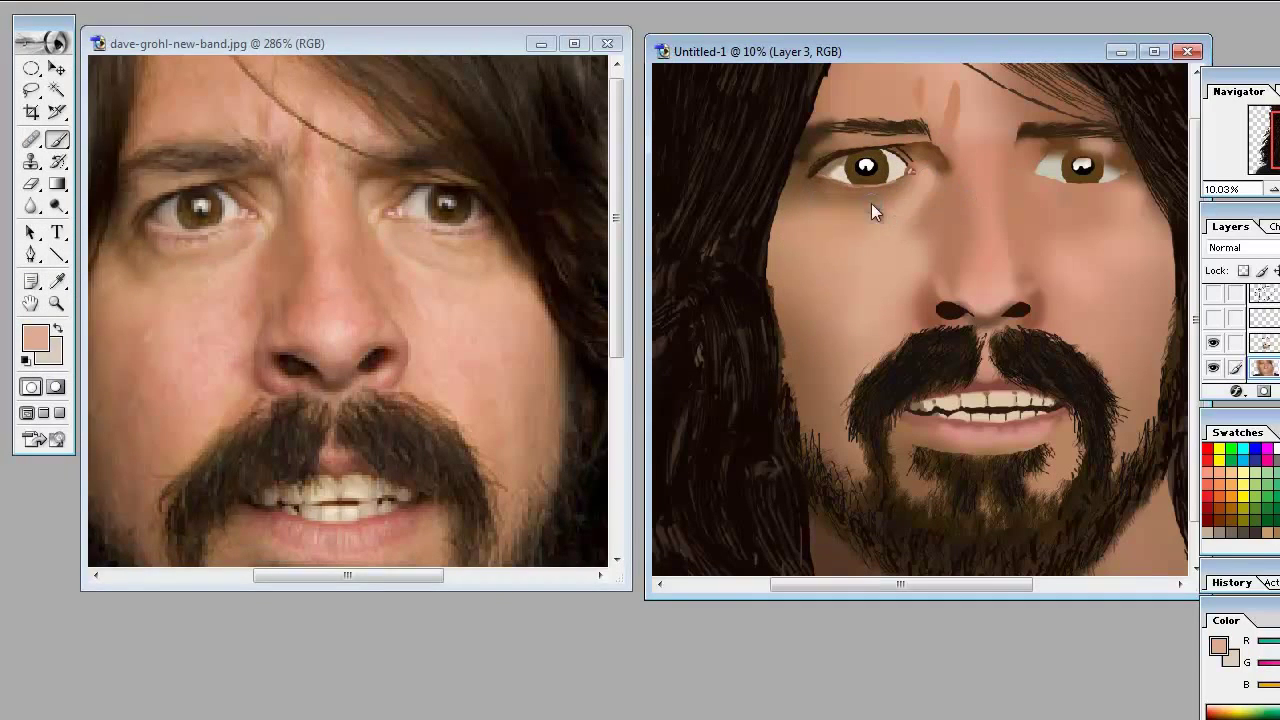
{"action": "left_click", "coordinate": [865, 168], "text": "alt"}
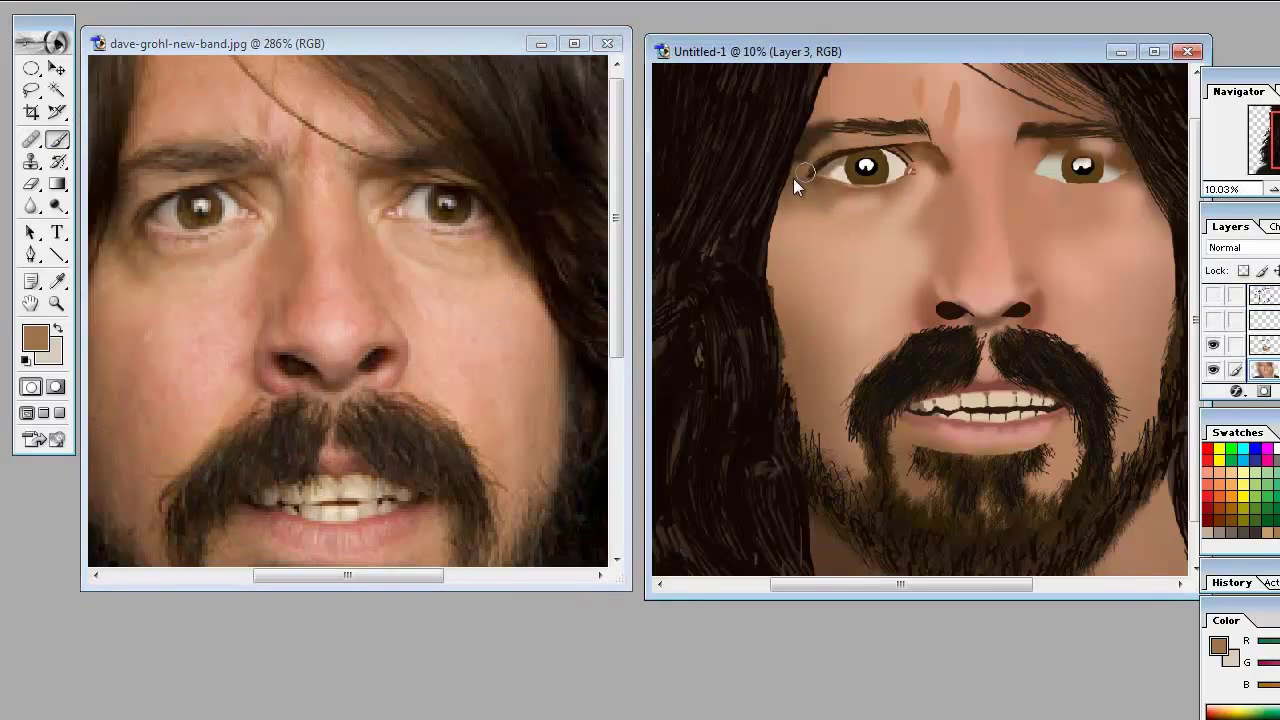
Step: Sample a near-black tone, thicken and darken both eyebrows on Layer 4, and trim the right-hand eyebrow's inner end
{"action": "key", "text": "alt+]"}
{"action": "key", "text": "e"}
{"action": "key", "text": "b"}
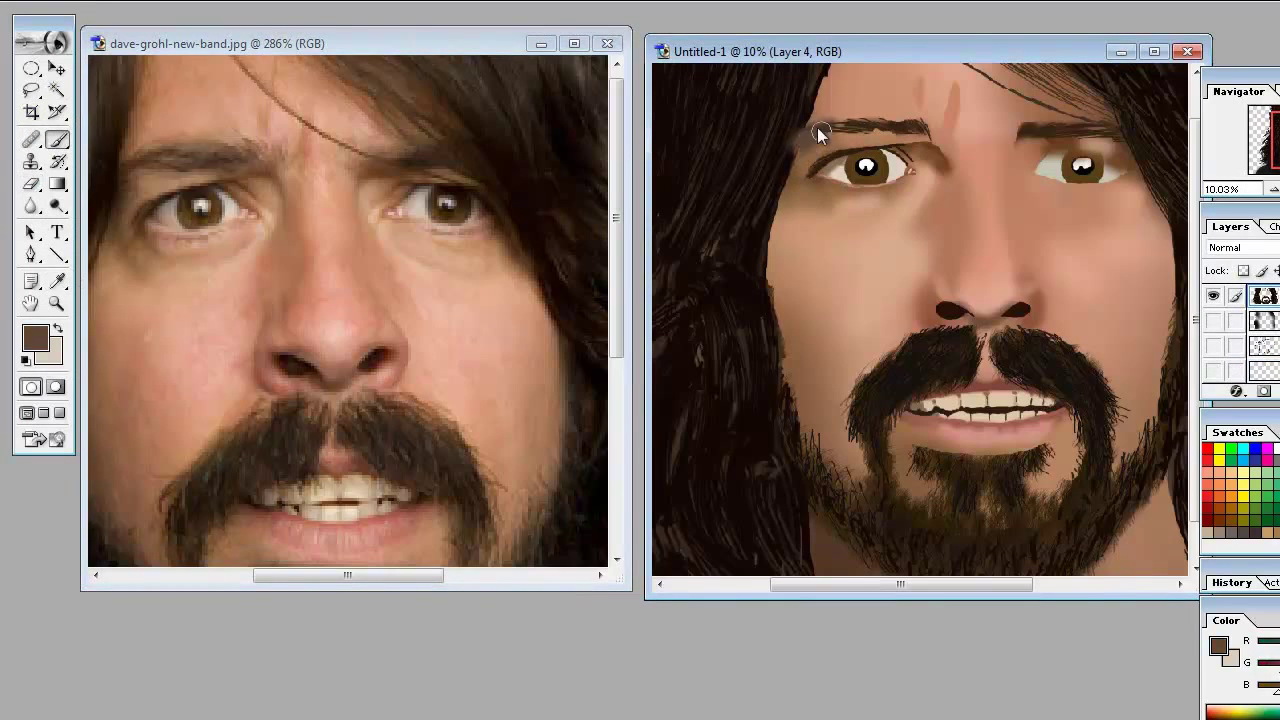
{"action": "left_click", "coordinate": [840, 128], "text": "alt"}
{"action": "key", "text": "e"}
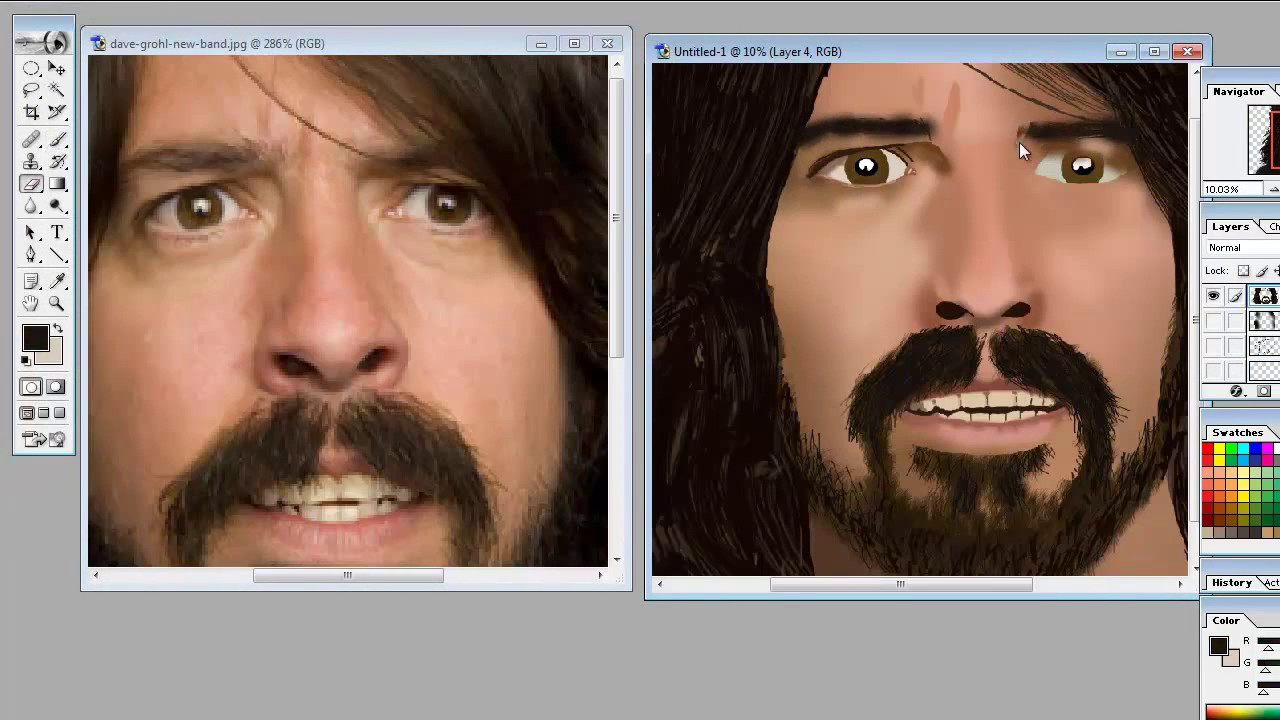
{"action": "key", "text": "alt+]"}
{"action": "key", "text": "alt+["}
{"action": "key", "text": "b"}
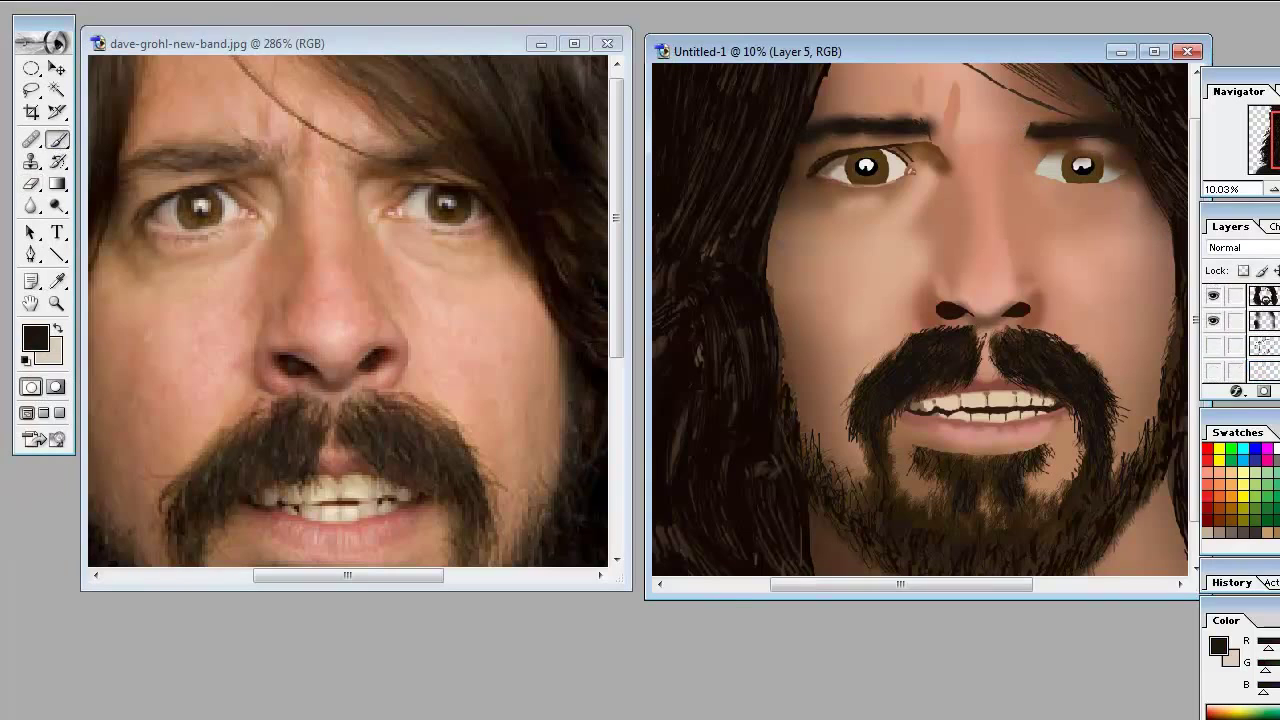
{"action": "left_click", "coordinate": [23, 17]}
{"action": "left_click", "coordinate": [60, 18]}
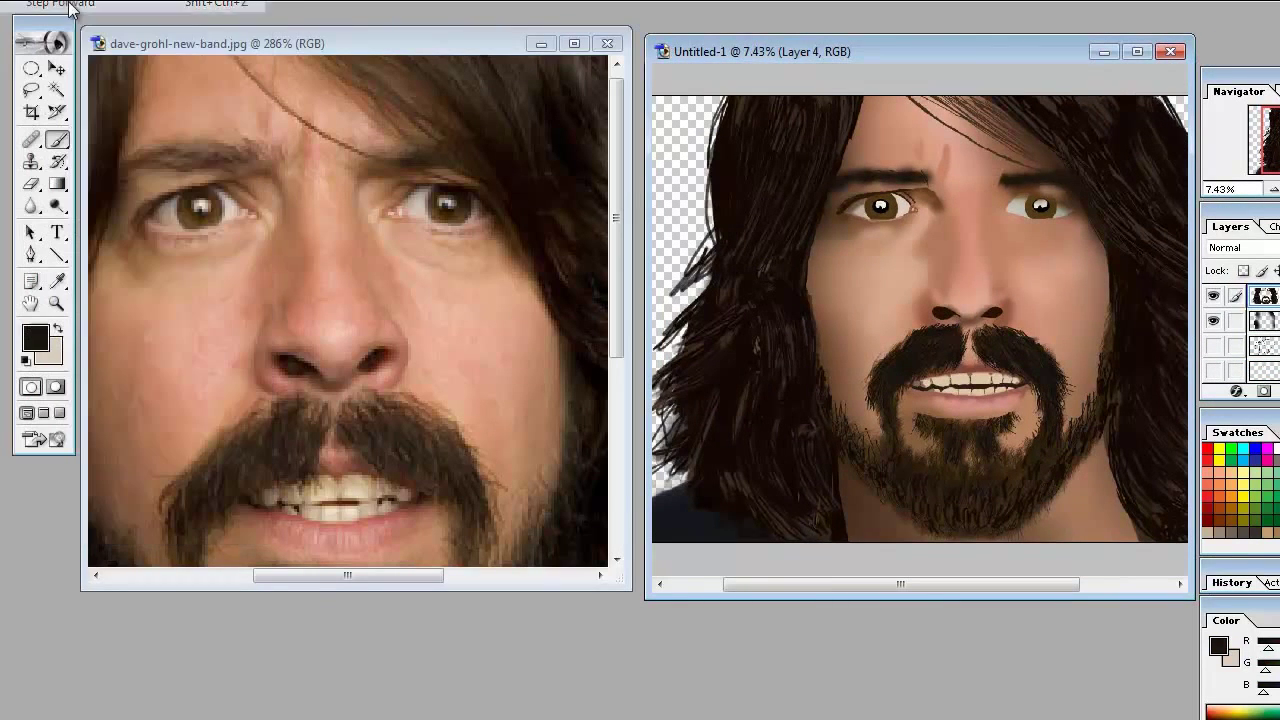
Step: Sample tan skin tones and draw thin light crease lines below the left-hand eye and around the left-hand nostril on Layer 4
{"action": "key", "text": "ctrl+plus"}
{"action": "left_click", "coordinate": [819, 232], "text": "alt"}
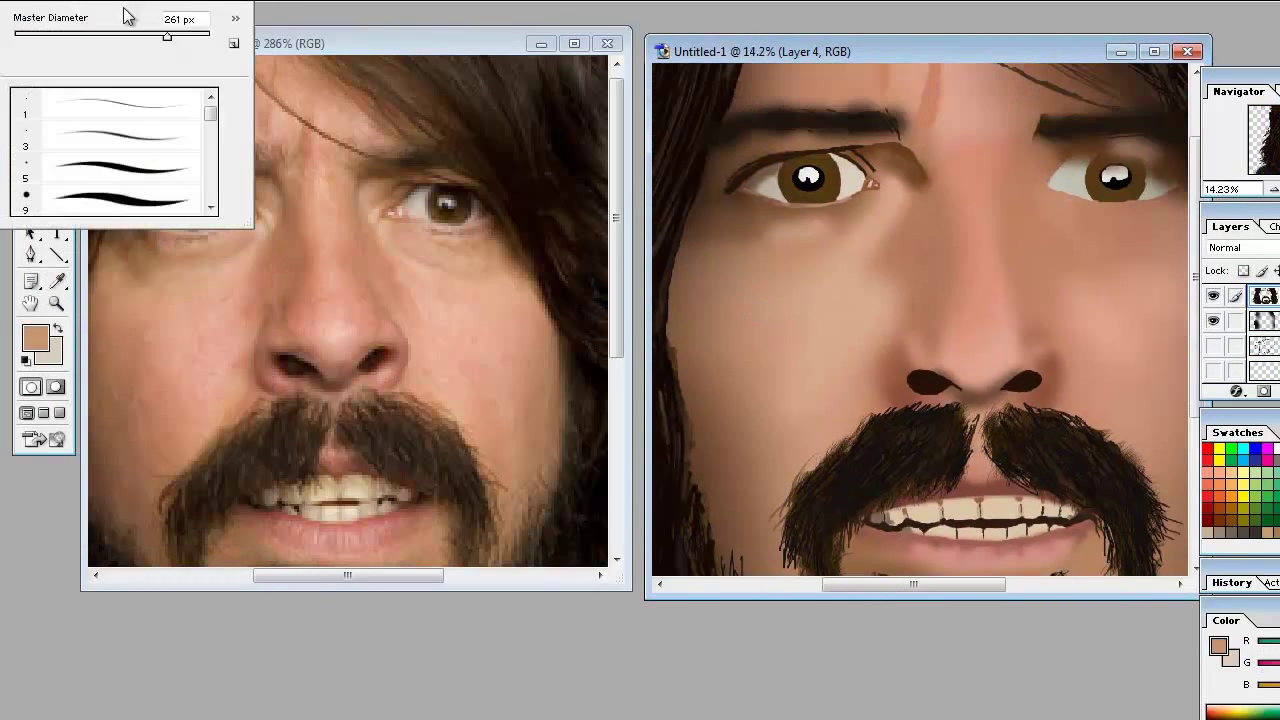
{"action": "left_click", "coordinate": [171, 267], "text": "alt"}
{"action": "scroll", "coordinate": [887, 179], "scroll_direction": "down", "scroll_amount": 1}
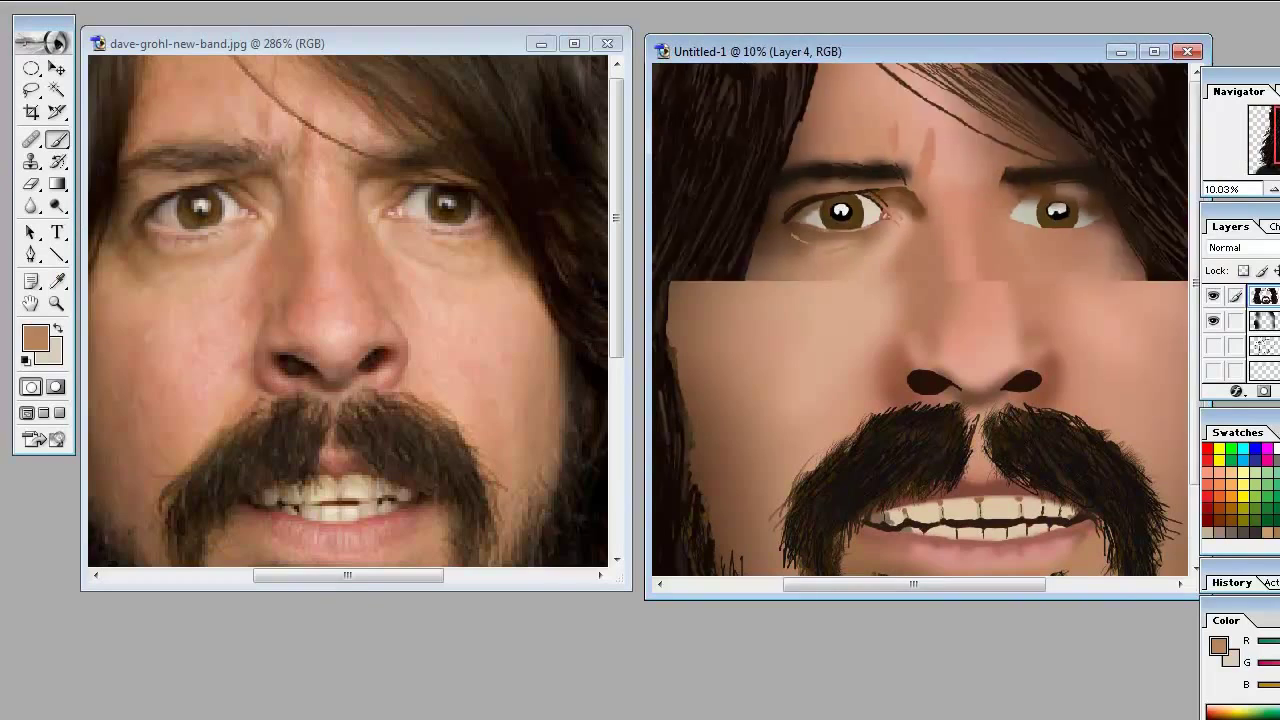
{"action": "scroll", "coordinate": [886, 268], "scroll_direction": "up", "scroll_amount": 2}
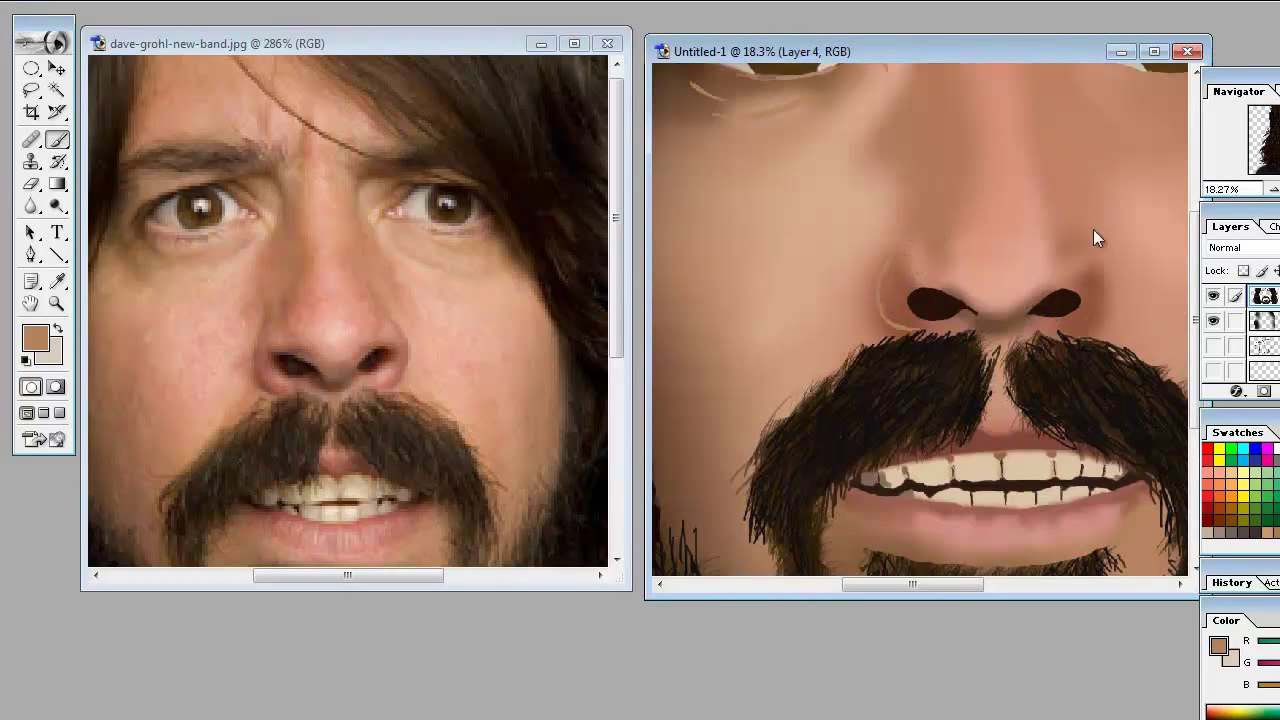
Step: Thin and taper the light crease lines below the left-hand eye with the eraser on Layer 4
{"action": "scroll", "coordinate": [1098, 268], "scroll_direction": "down", "scroll_amount": 1}
{"action": "scroll", "coordinate": [928, 330], "scroll_direction": "up", "scroll_amount": 2}
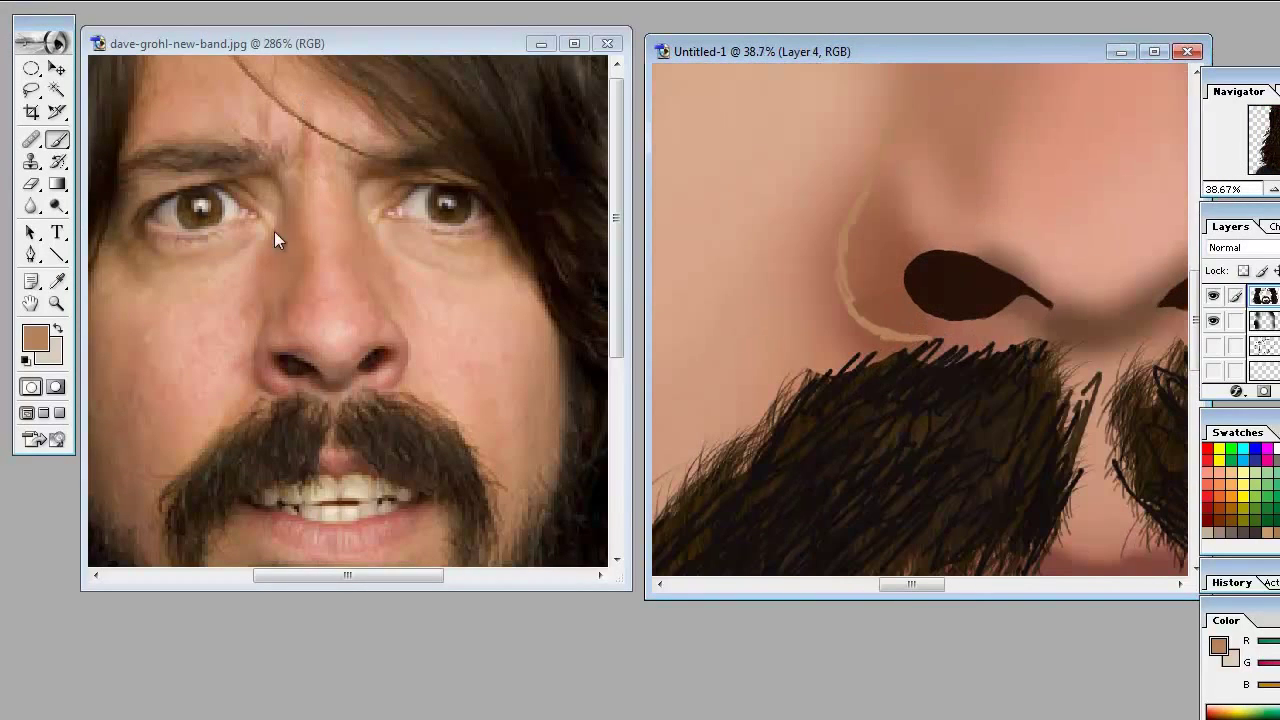
{"action": "key", "text": "e"}
{"action": "scroll", "coordinate": [1066, 282], "scroll_direction": "down", "scroll_amount": 1}
{"action": "scroll", "coordinate": [920, 329], "scroll_direction": "up", "scroll_amount": 1}
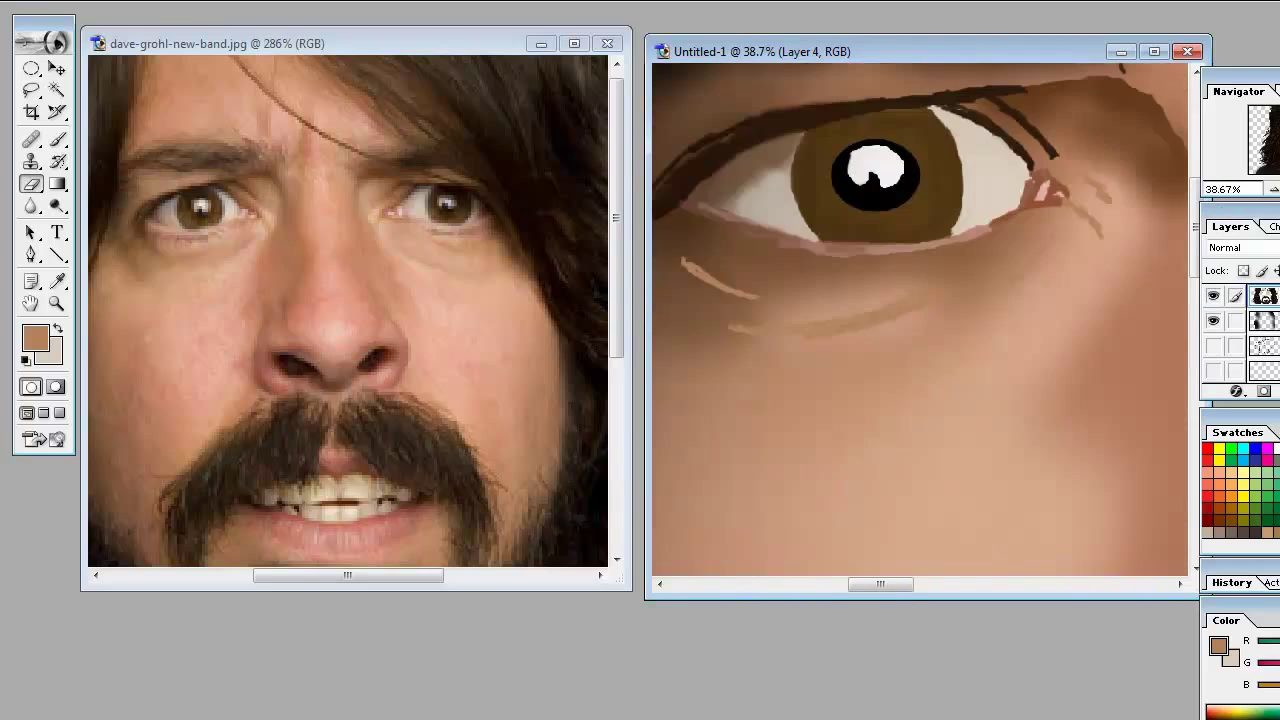
{"action": "key", "text": "alt+["}
{"action": "key", "text": "alt+["}
{"action": "key", "text": "alt+]"}
{"action": "key", "text": "b"}
{"action": "scroll", "coordinate": [1048, 245], "scroll_direction": "down", "scroll_amount": 1}
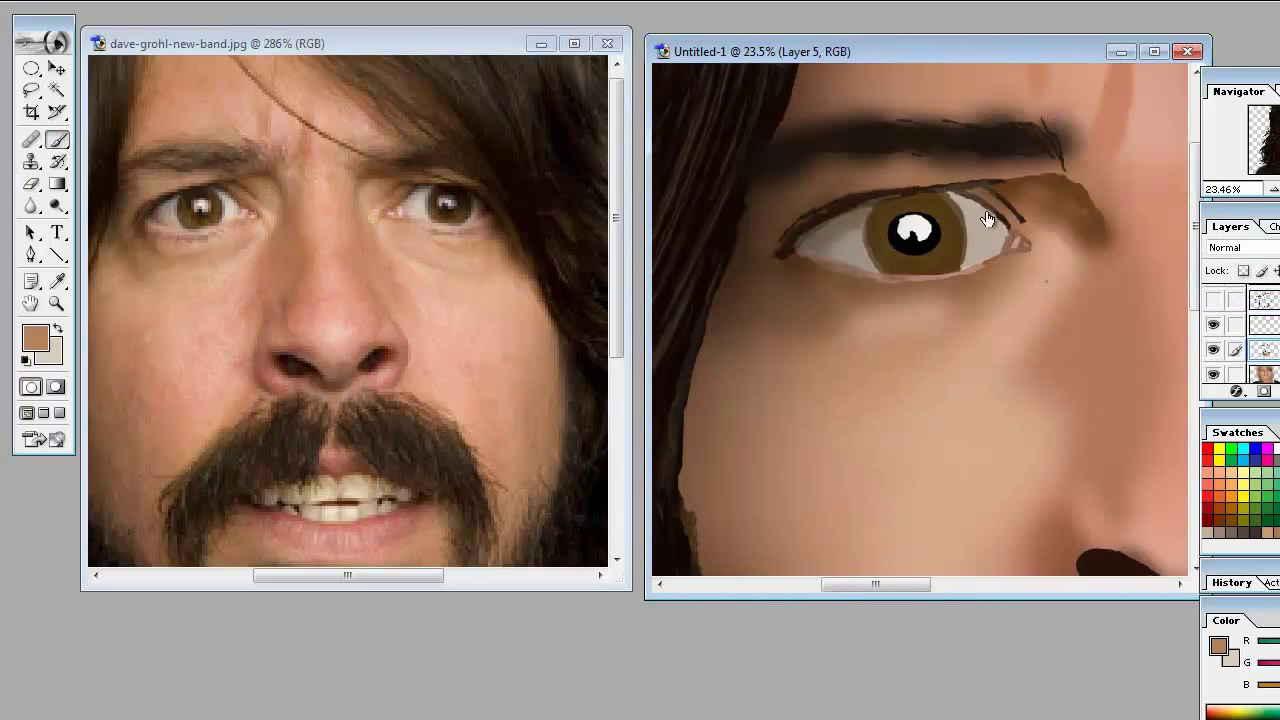
{"action": "left_click_drag", "start_coordinate": [938, 310], "coordinate": [859, 330]}
{"action": "scroll", "coordinate": [772, 300], "scroll_direction": "up", "scroll_amount": 1}
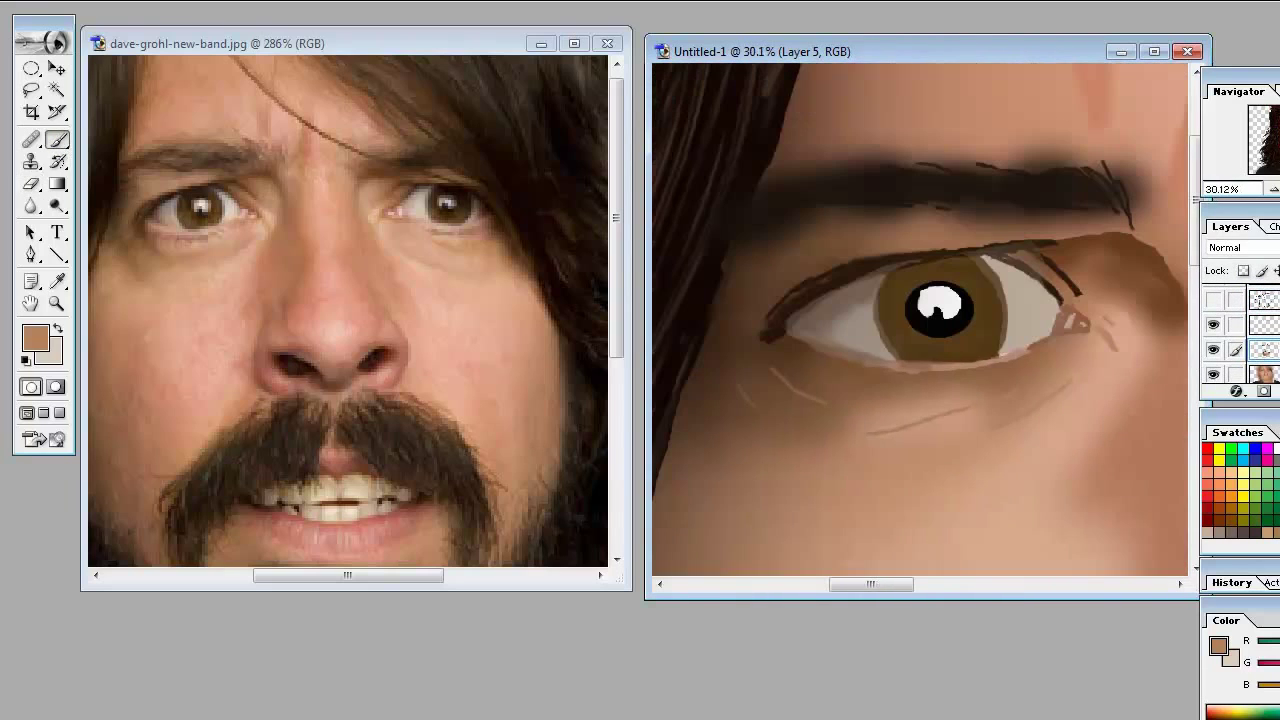
Step: Sample a near-black eyebrow tone and trim the left-hand eyebrow's blurred edges into a cleaner shape on Layer 4
{"action": "key", "text": "alt+["}
{"action": "left_click", "coordinate": [783, 200], "text": "alt"}
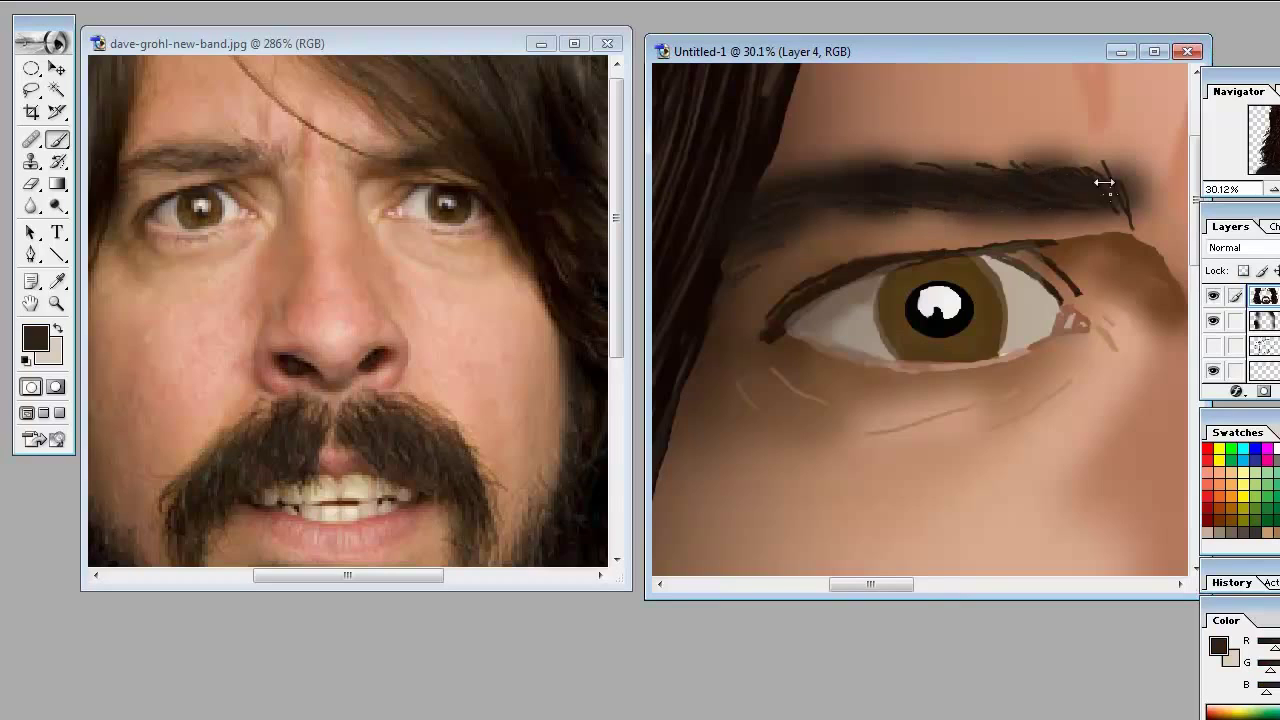
{"action": "scroll", "coordinate": [1104, 182], "scroll_direction": "down", "scroll_amount": 2}
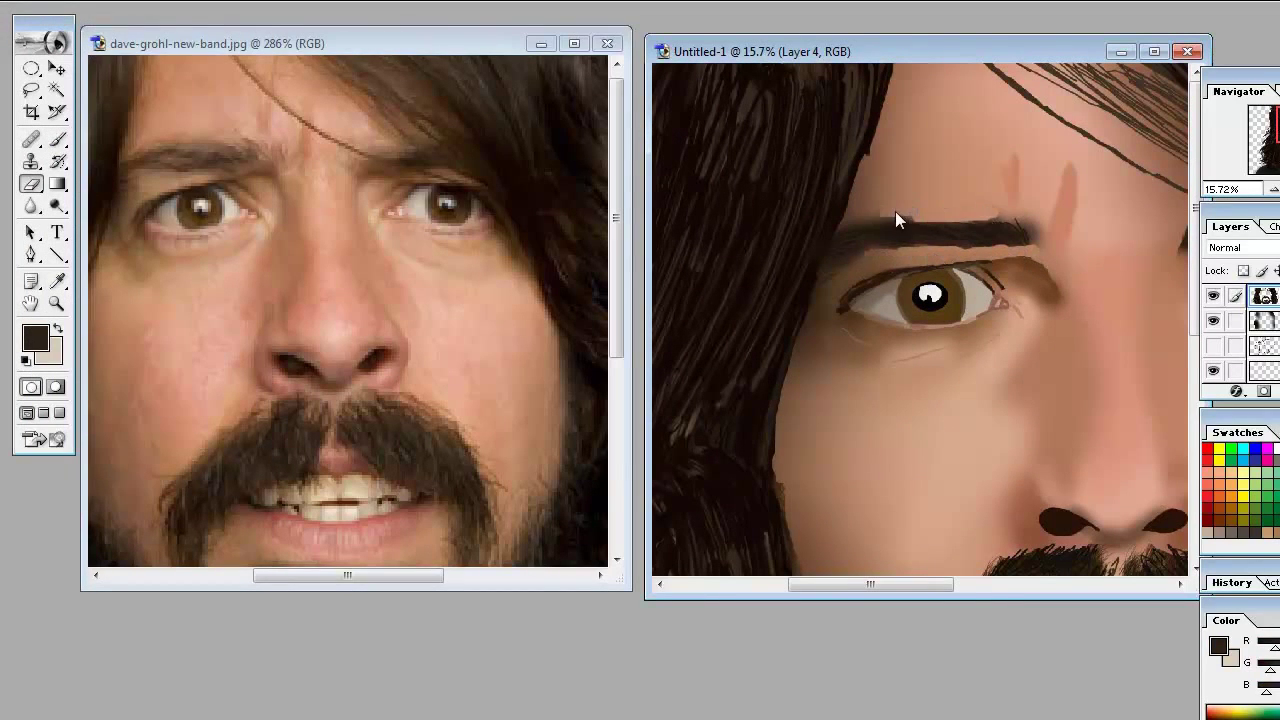
{"action": "key", "text": "b"}
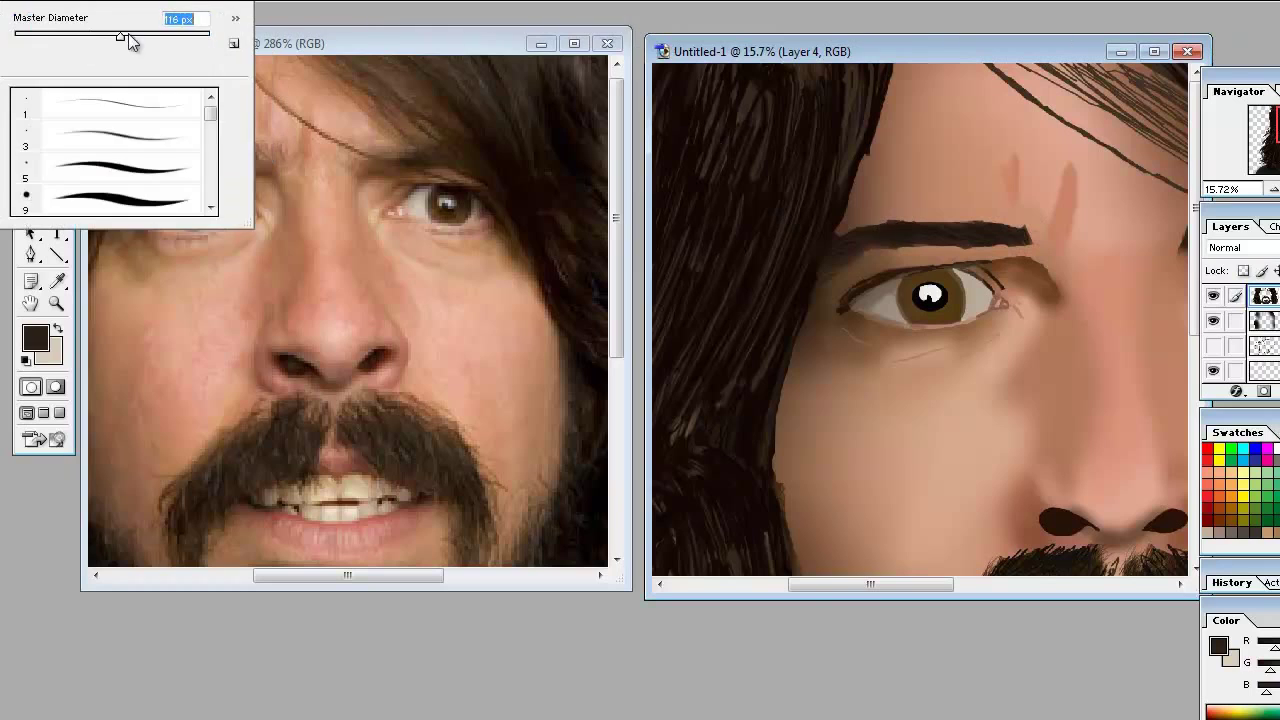
{"action": "scroll", "coordinate": [914, 195], "scroll_direction": "down", "scroll_amount": 1}
{"action": "key", "text": "e"}
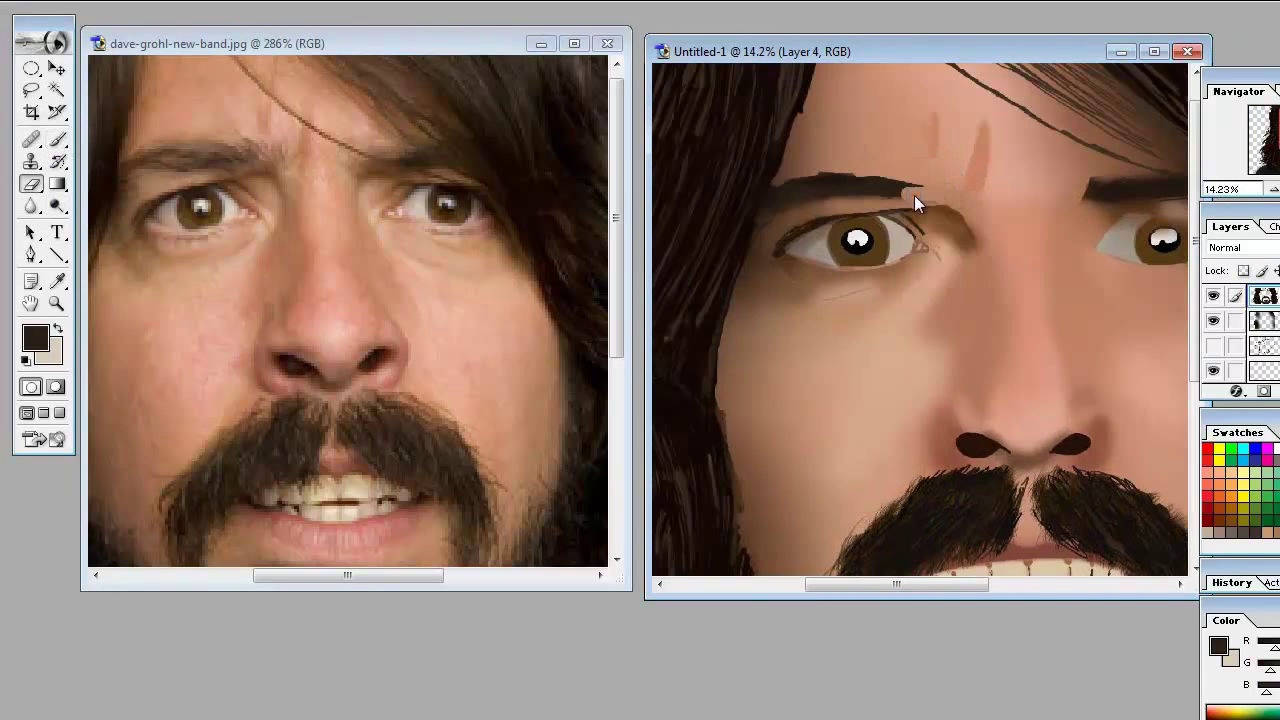
Step: Repaint the left-hand eyebrow with soft, thick dark strokes and sample the skin tone just above it
{"action": "key", "text": "b"}
{"action": "left_click_drag", "start_coordinate": [788, 186], "coordinate": [845, 187]}
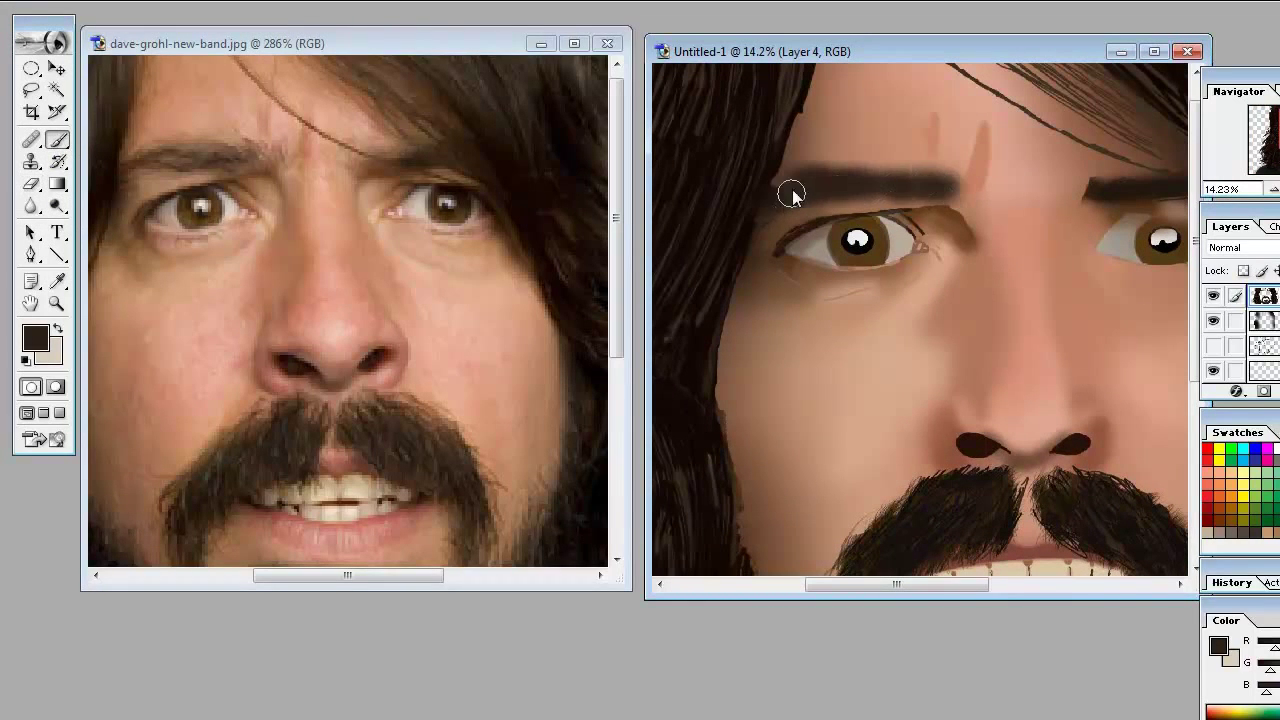
{"action": "key", "text": "i"}
{"action": "left_click", "coordinate": [830, 162]}
{"action": "left_click", "coordinate": [46, 8]}
{"action": "left_click", "coordinate": [46, 14]}
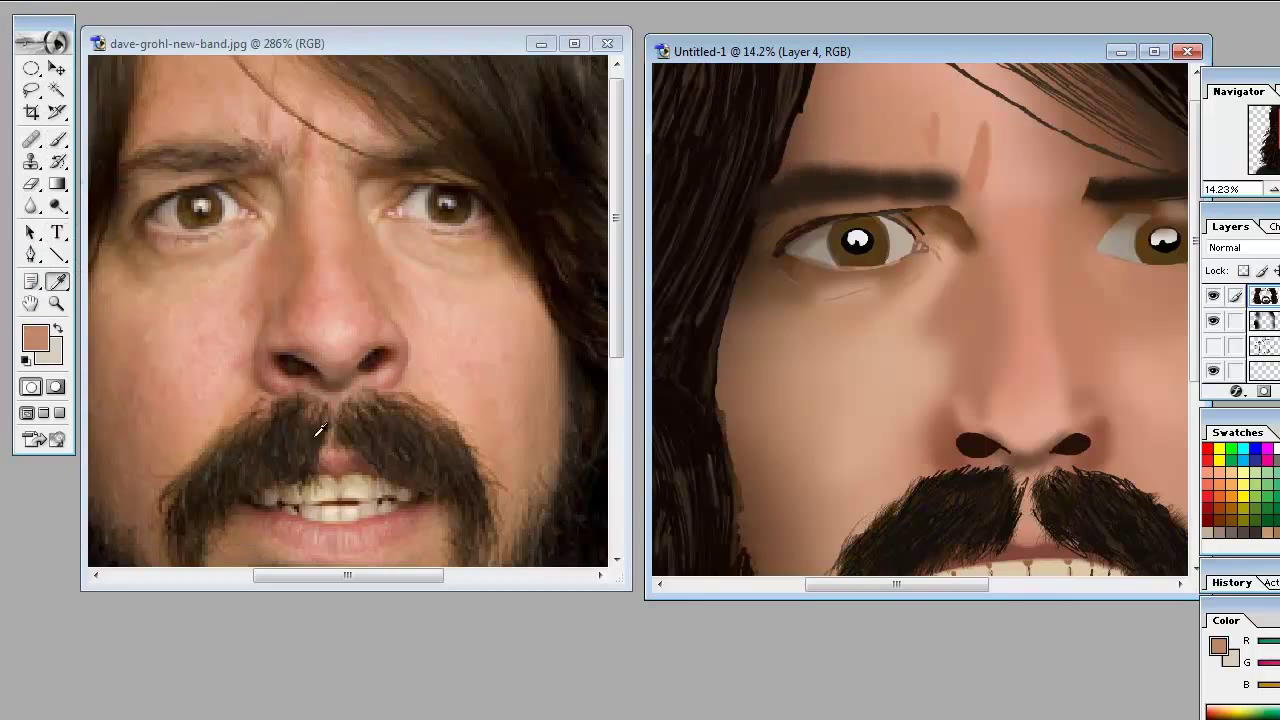
Step: Sample a dark moustache tone, change the foreground to black, and draw thin hairs along the outer half of the left-hand eyebrow
{"action": "left_click", "coordinate": [320, 430]}
{"action": "key", "text": "b"}
{"action": "left_click", "coordinate": [90, 8]}
{"action": "key", "text": "Return"}
{"action": "left_click", "coordinate": [35, 340]}
{"action": "left_click", "coordinate": [909, 220]}
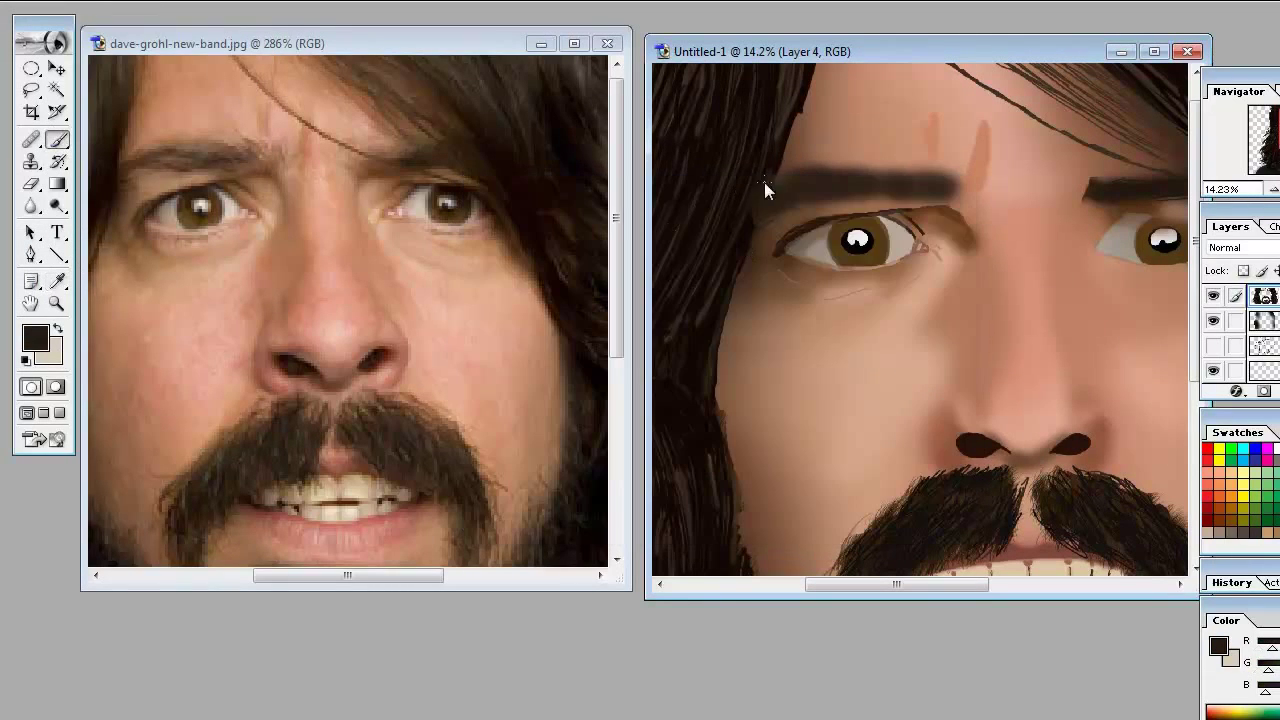
{"action": "left_click", "coordinate": [35, 340]}
{"action": "left_click", "coordinate": [909, 220]}
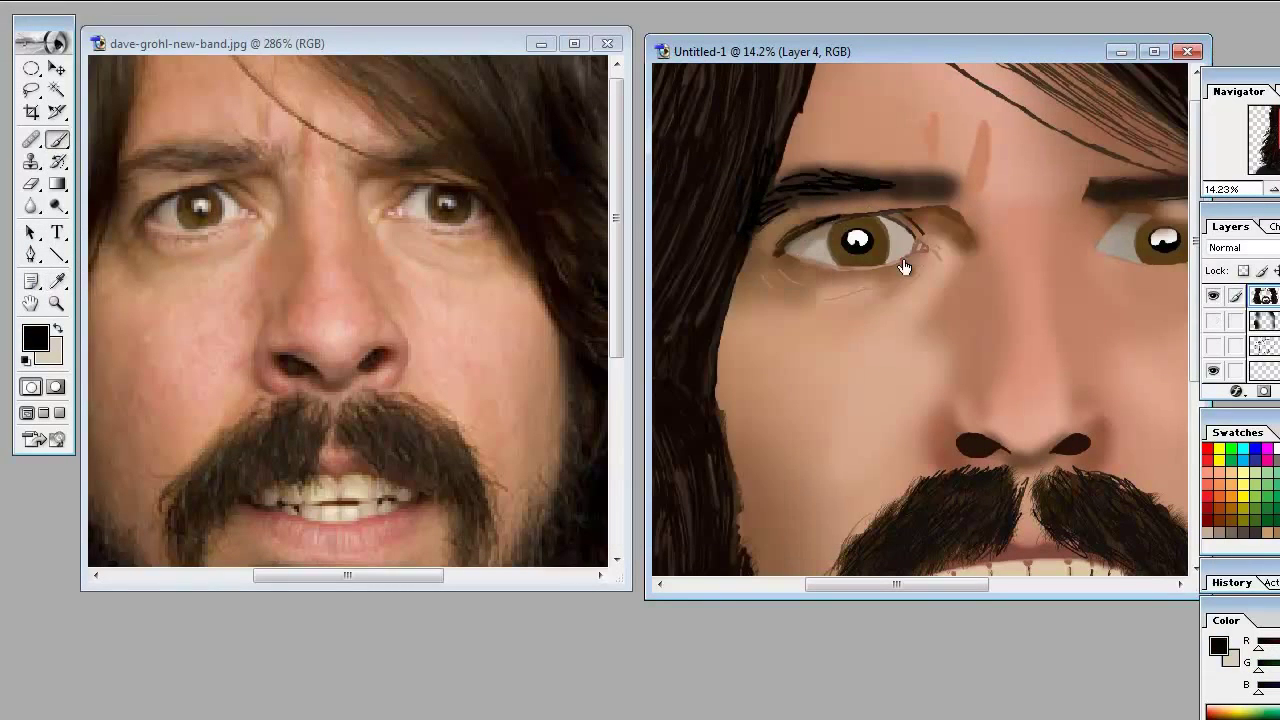
Step: Draw black strokes along the left-hand eye's upper lash line and thin out its outer part
{"action": "scroll", "coordinate": [903, 263], "scroll_direction": "up", "scroll_amount": 2}
{"action": "mouse_move", "coordinate": [714, 205]}
{"action": "left_mouse_down"}
{"action": "mouse_move", "coordinate": [823, 150]}
{"action": "mouse_move", "coordinate": [985, 128]}
{"action": "left_mouse_up"}
{"action": "left_click", "coordinate": [1212, 320]}
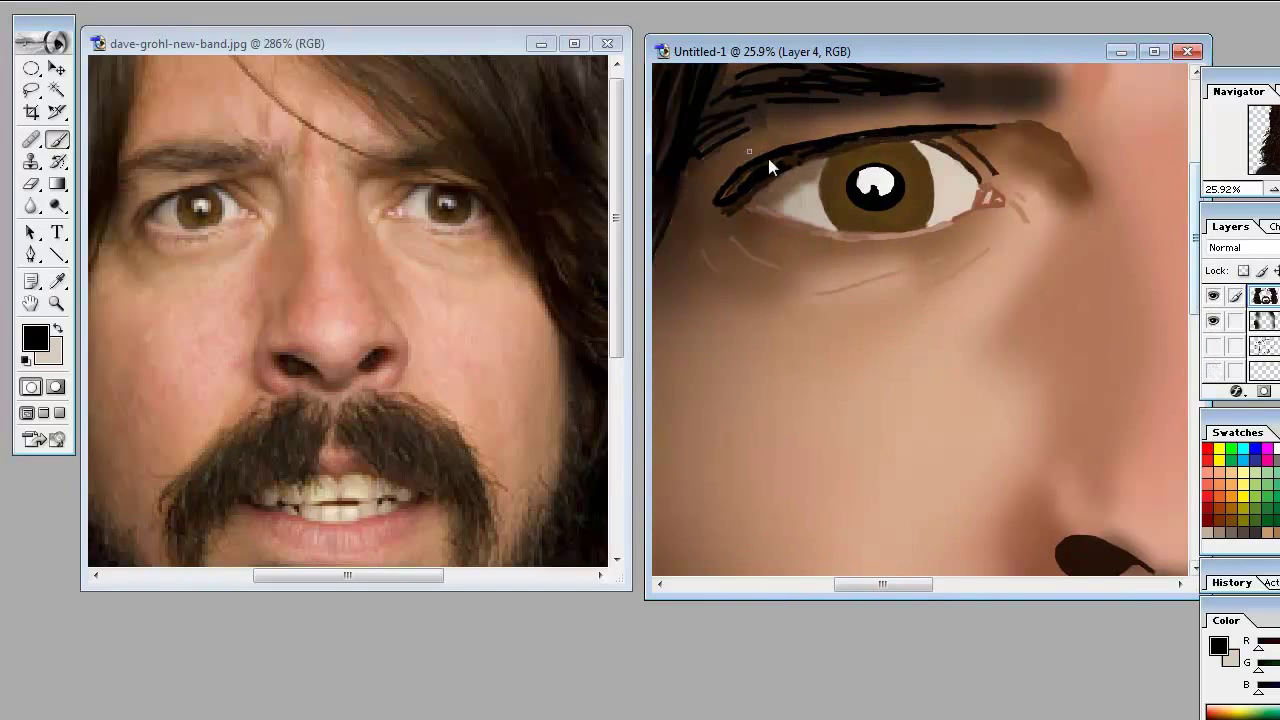
{"action": "left_click", "coordinate": [50, 1]}
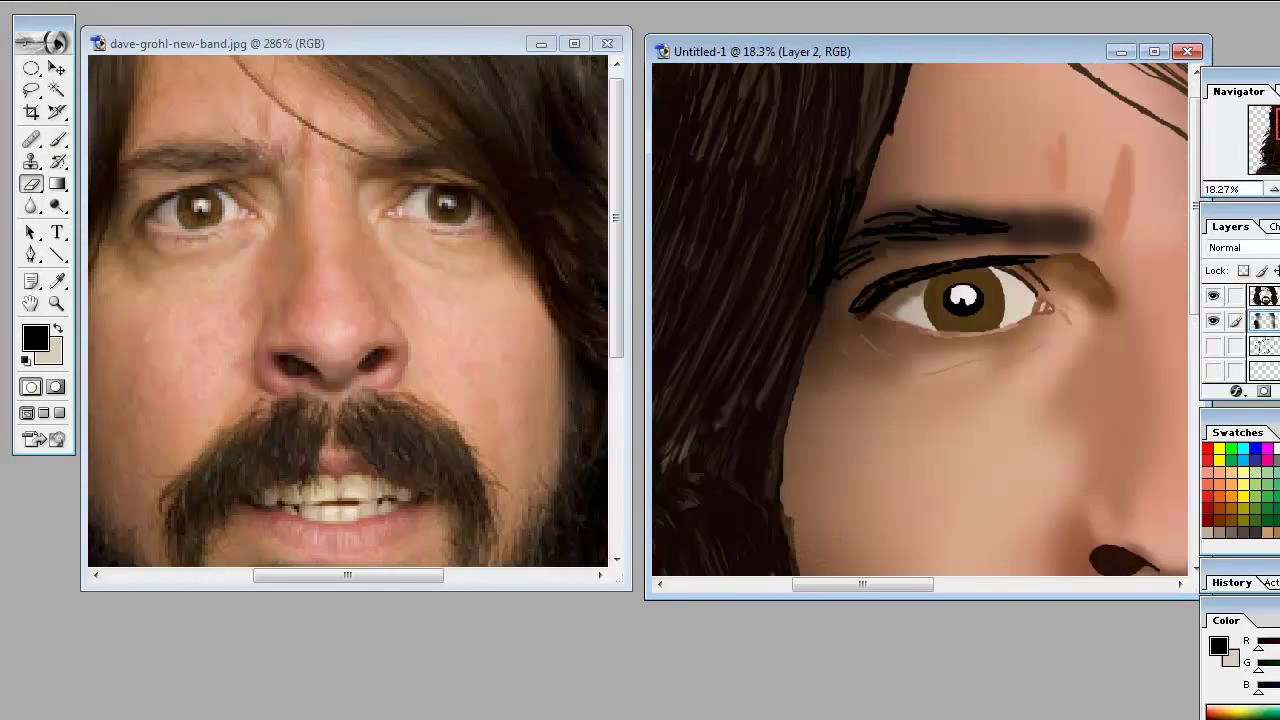
{"action": "left_click", "coordinate": [58, 1]}
{"action": "left_click", "coordinate": [60, 23]}
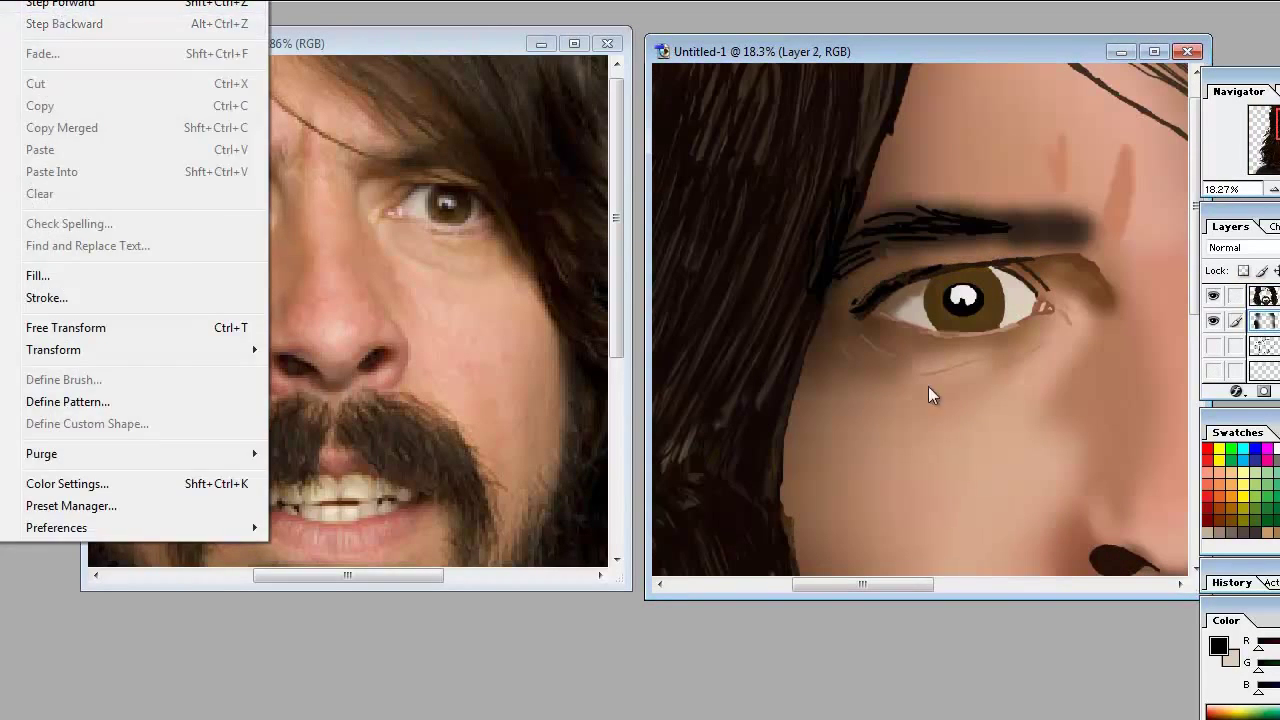
Step: Draw fine slanted black hairs along the left-hand eyebrow's inner half on Layer 4 and erase its blurred edges
{"action": "key", "text": "b"}
{"action": "key", "text": "ctrl+plus"}
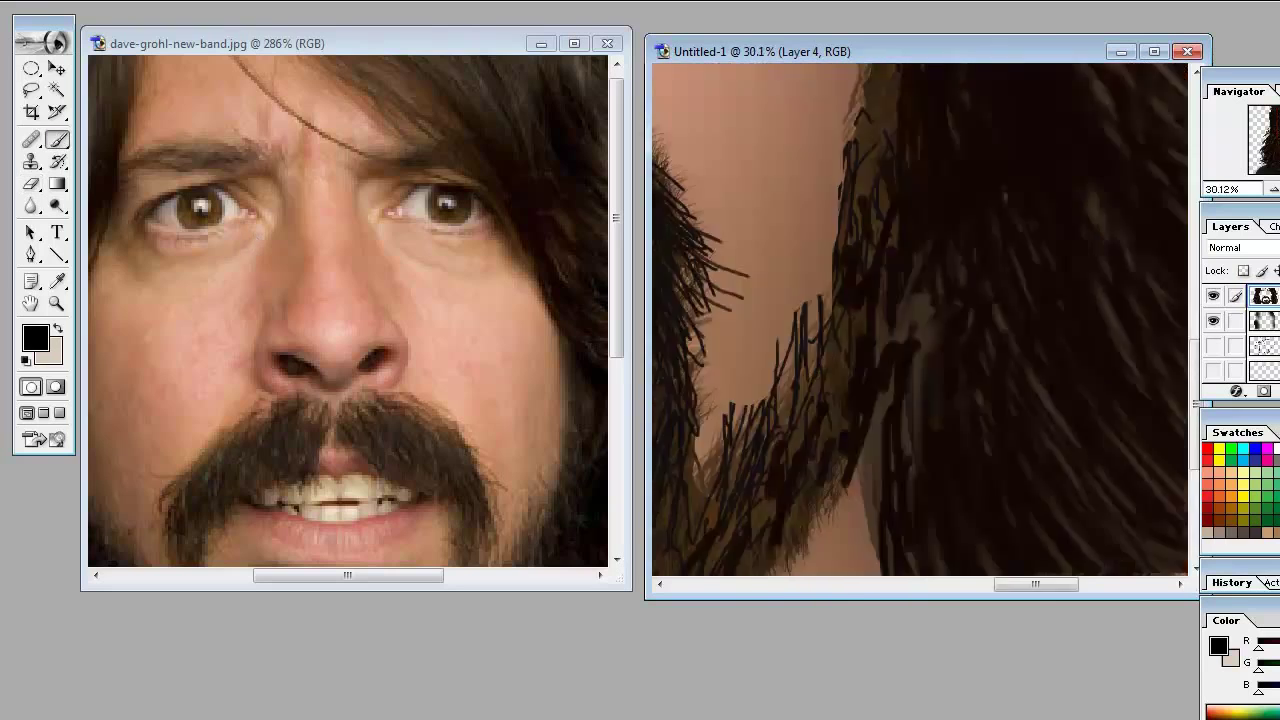
{"action": "left_click_drag", "start_coordinate": [912, 140], "coordinate": [1080, 166]}
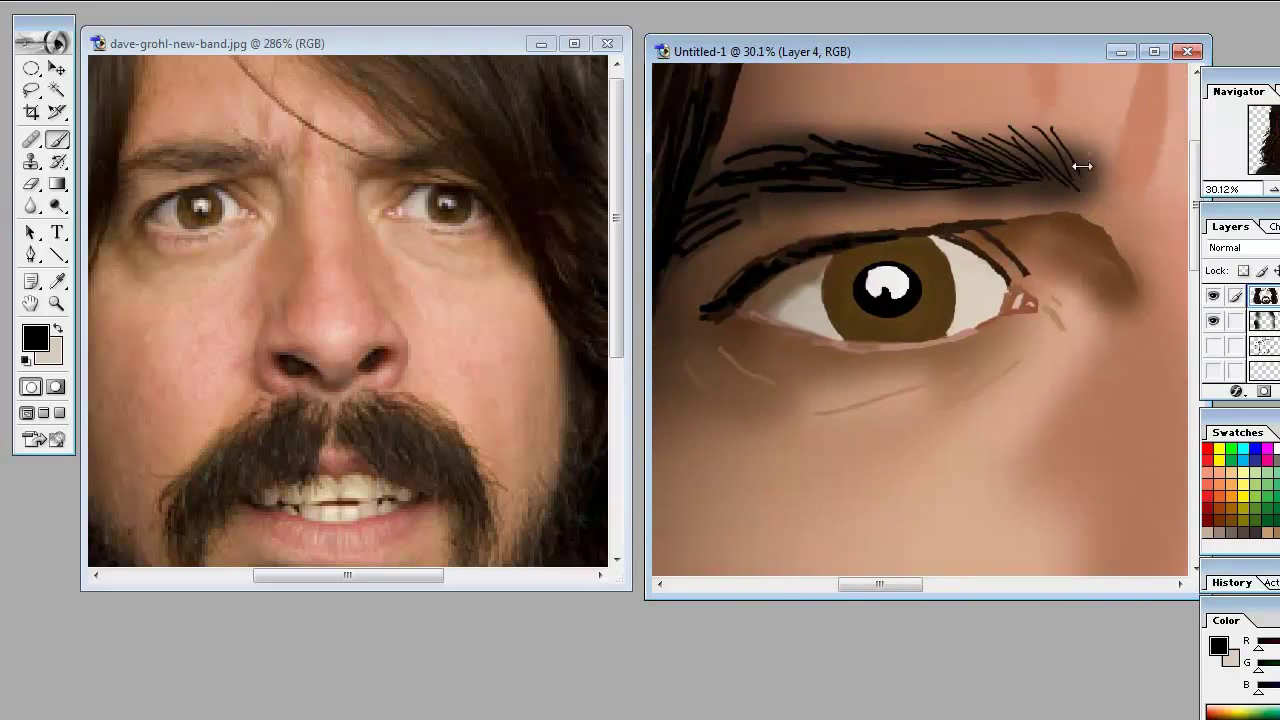
{"action": "scroll", "coordinate": [1080, 166], "scroll_direction": "down", "scroll_amount": 3}
{"action": "scroll", "coordinate": [840, 200], "scroll_direction": "up", "scroll_amount": 2}
{"action": "key", "text": "e"}
{"action": "left_click_drag", "start_coordinate": [880, 224], "coordinate": [1020, 226]}
{"action": "scroll", "coordinate": [900, 300], "scroll_direction": "down", "scroll_amount": 1}
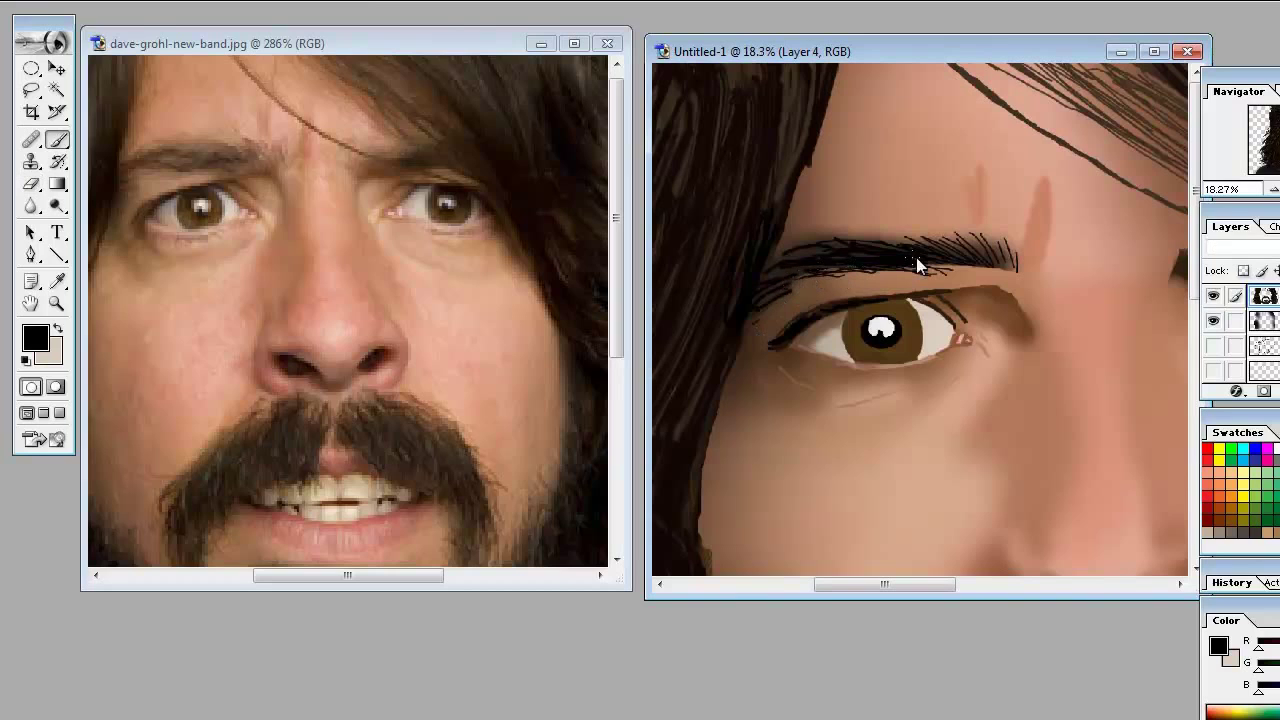
Step: Lasso the left-hand eyebrow, tilt its inner end slightly downward with Free Transform, and deselect it
{"action": "key", "text": "l"}
{"action": "left_click_drag", "start_coordinate": [785, 240], "coordinate": [790, 275]}
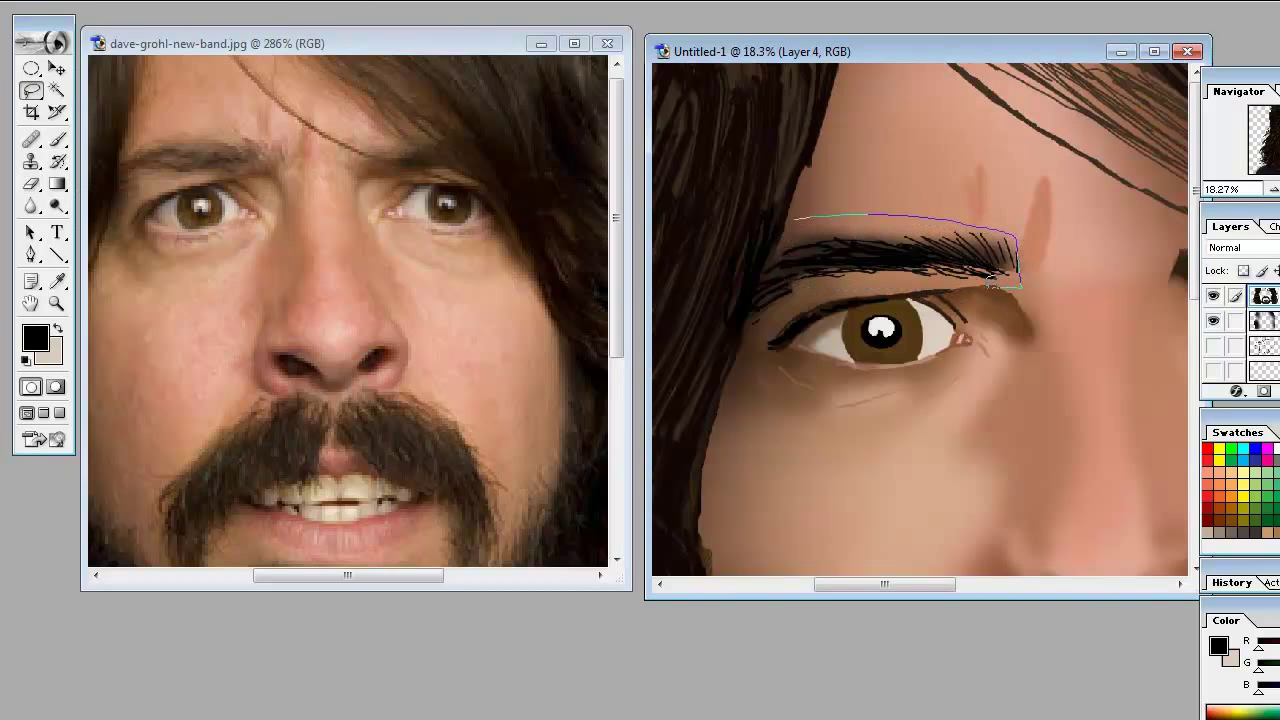
{"action": "left_click_drag", "start_coordinate": [965, 273], "coordinate": [810, 222]}
{"action": "key", "text": "ctrl+t"}
{"action": "key", "text": "Return"}
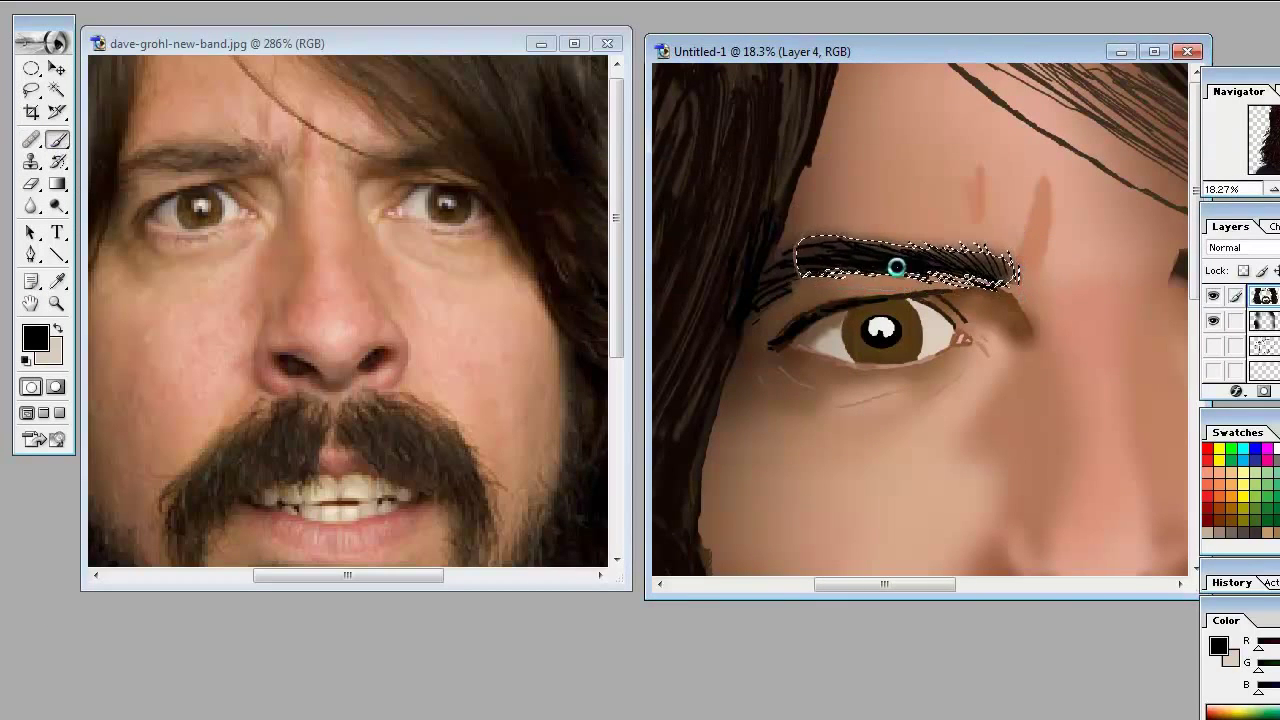
{"action": "scroll", "coordinate": [900, 270], "scroll_direction": "down", "scroll_amount": 2}
{"action": "scroll", "coordinate": [931, 349], "scroll_direction": "up", "scroll_amount": 1}
{"action": "key", "text": "ctrl+t"}
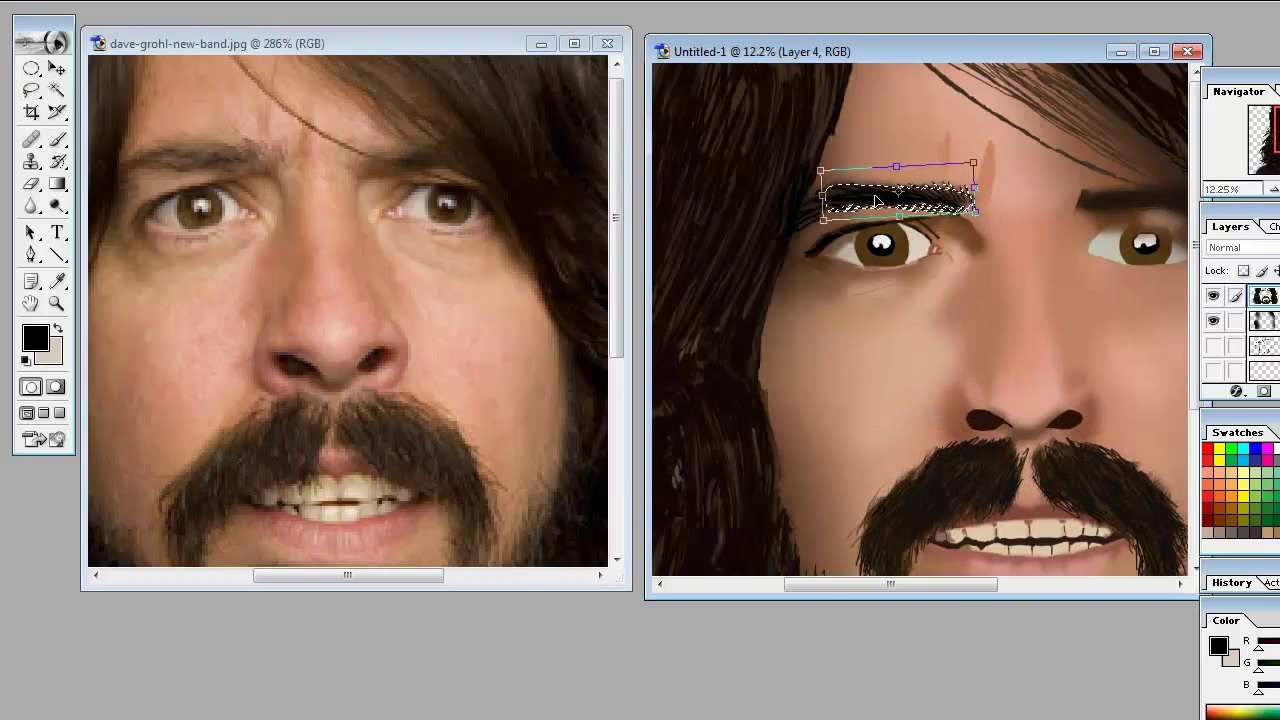
{"action": "key", "text": "Return"}
{"action": "key", "text": "ctrl+d"}
Step: Draw black hair strokes over the right-hand eyebrow on Layer 4 and trim its edges with the eraser
{"action": "scroll", "coordinate": [880, 248], "scroll_direction": "down", "scroll_amount": 2}
{"action": "scroll", "coordinate": [900, 260], "scroll_direction": "up", "scroll_amount": 5}
{"action": "scroll", "coordinate": [967, 337], "scroll_direction": "down", "scroll_amount": 2}
{"action": "key", "text": "b"}
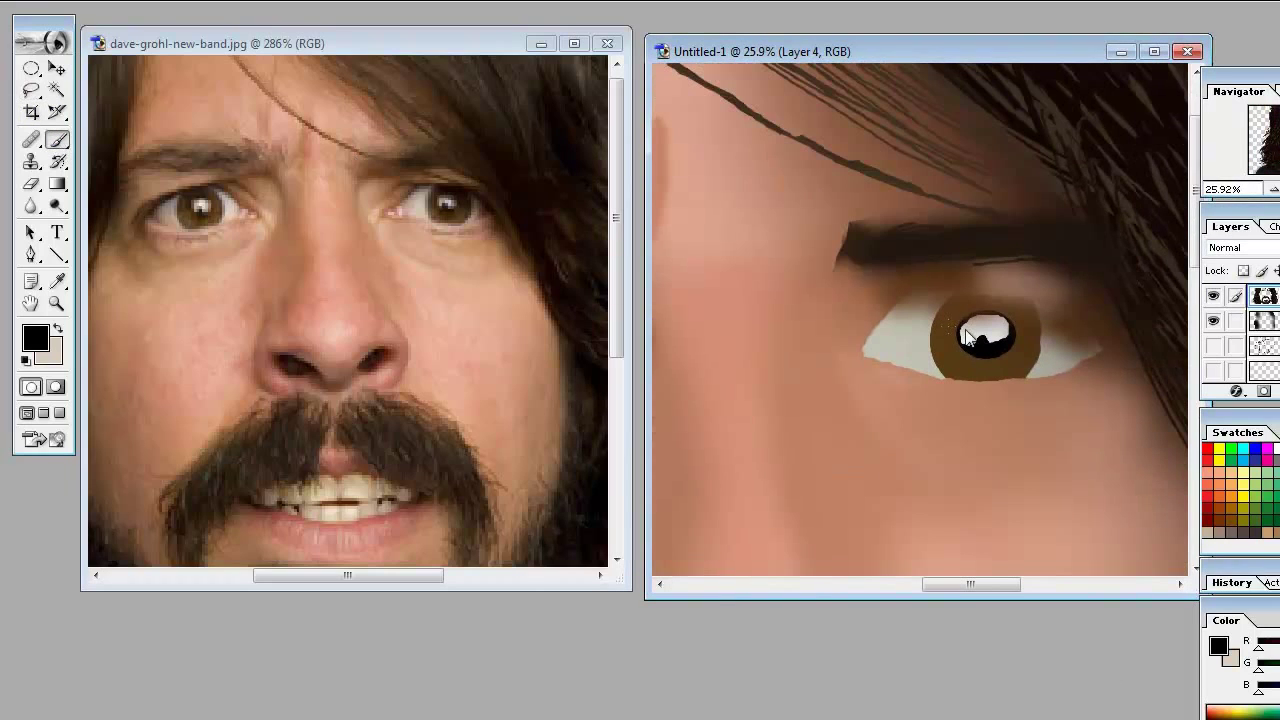
{"action": "scroll", "coordinate": [897, 176], "scroll_direction": "down", "scroll_amount": 3}
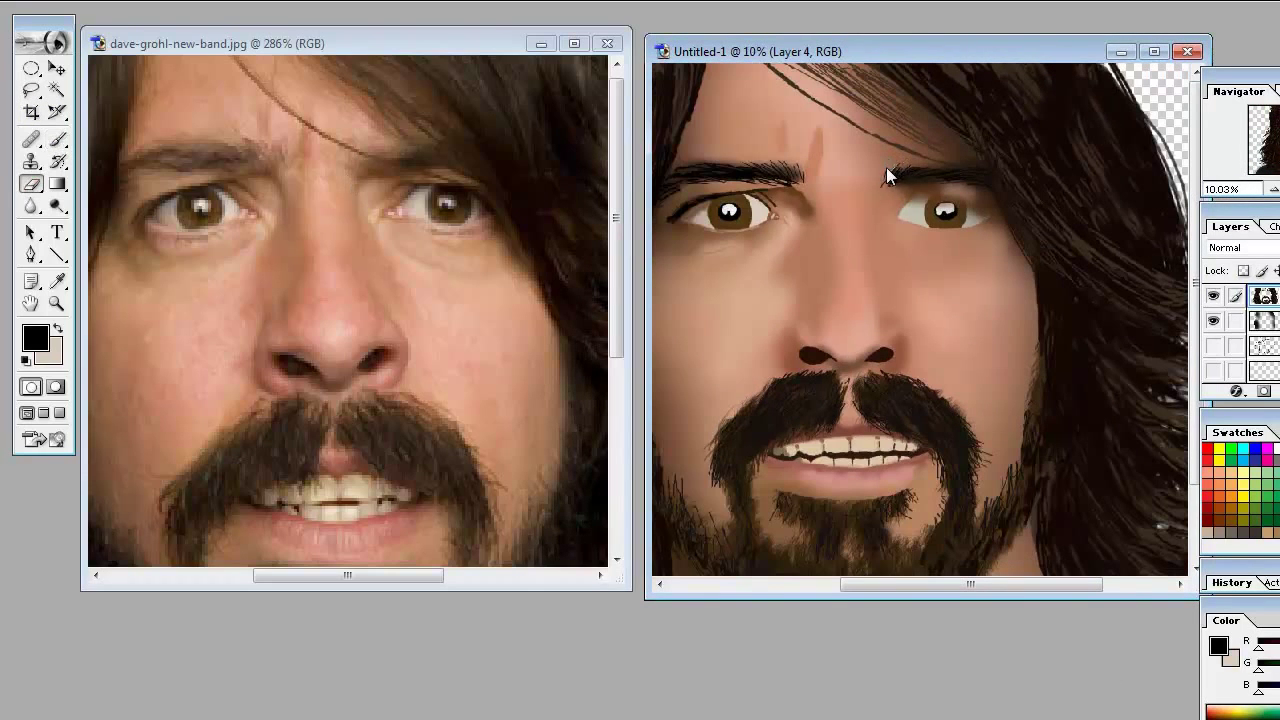
{"action": "key", "text": "b"}
Step: Hide the hair layers, select Layer 5, resize the brush, and sample brown for shading around the right-hand eyebrow
{"action": "left_click", "coordinate": [1213, 296]}
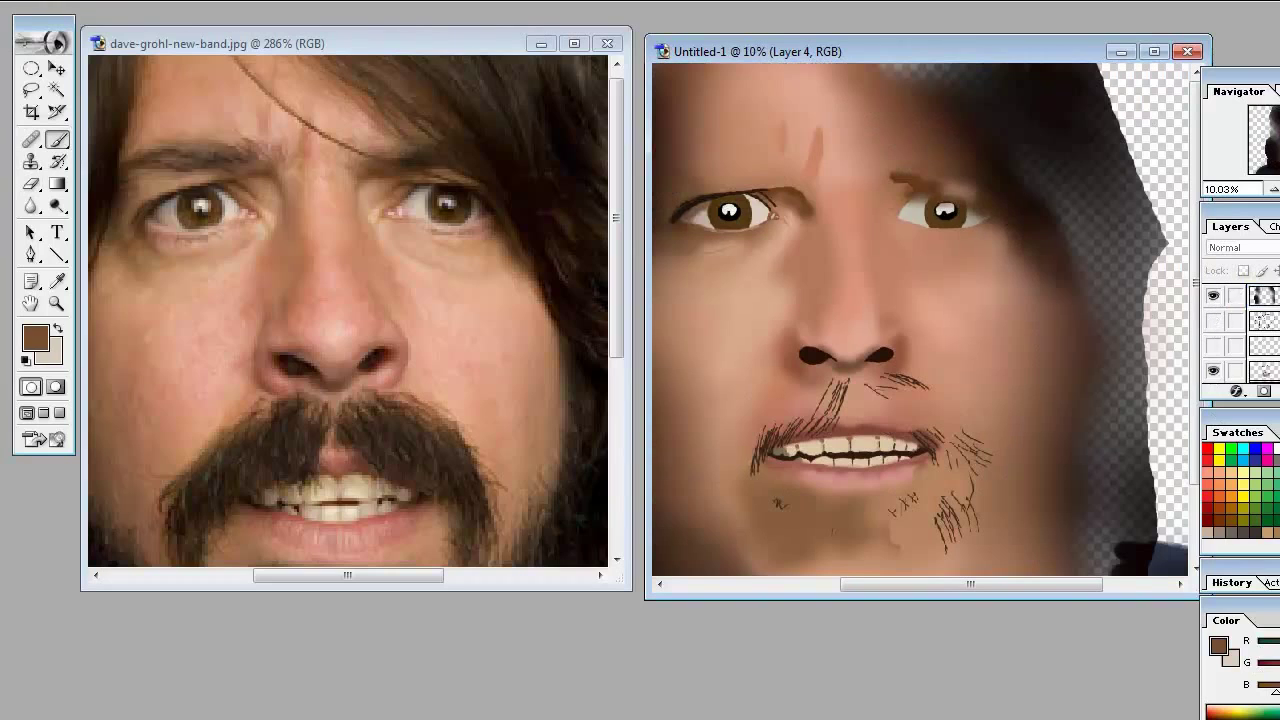
{"action": "left_click", "coordinate": [1262, 345]}
{"action": "left_click", "coordinate": [1262, 320]}
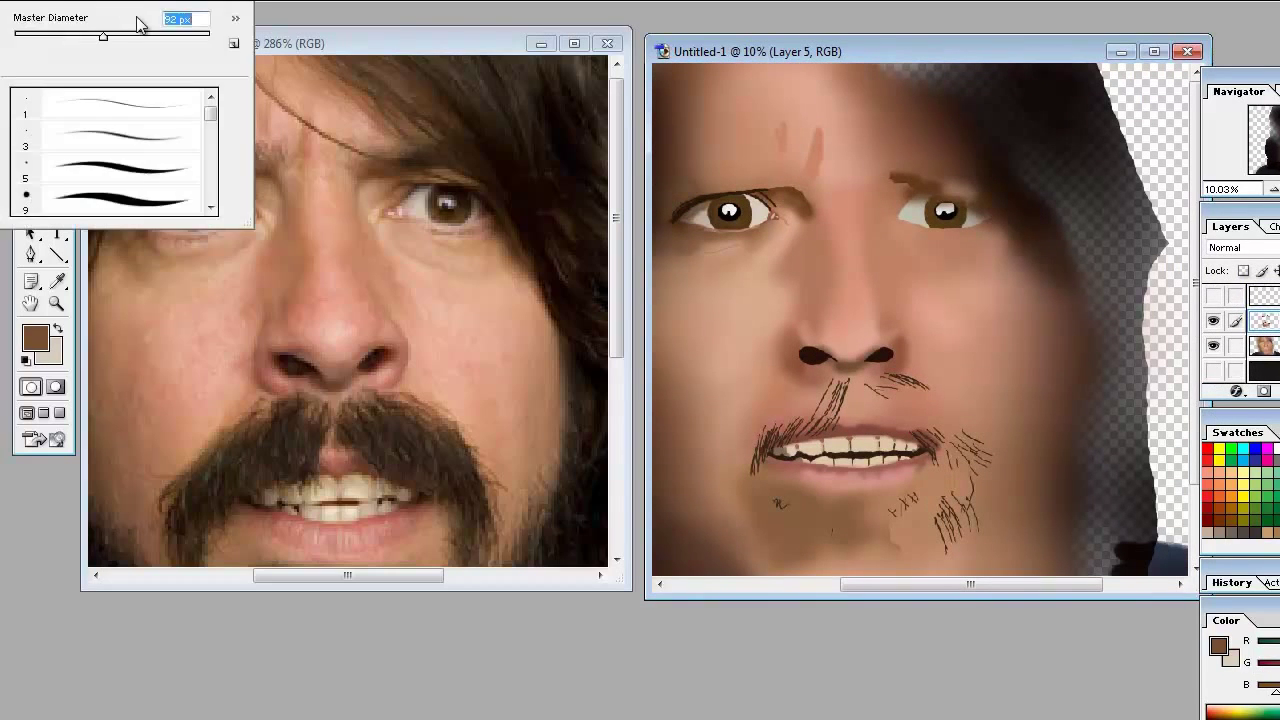
{"action": "left_click", "coordinate": [906, 185], "text": "alt"}
{"action": "left_click", "coordinate": [196, 3]}
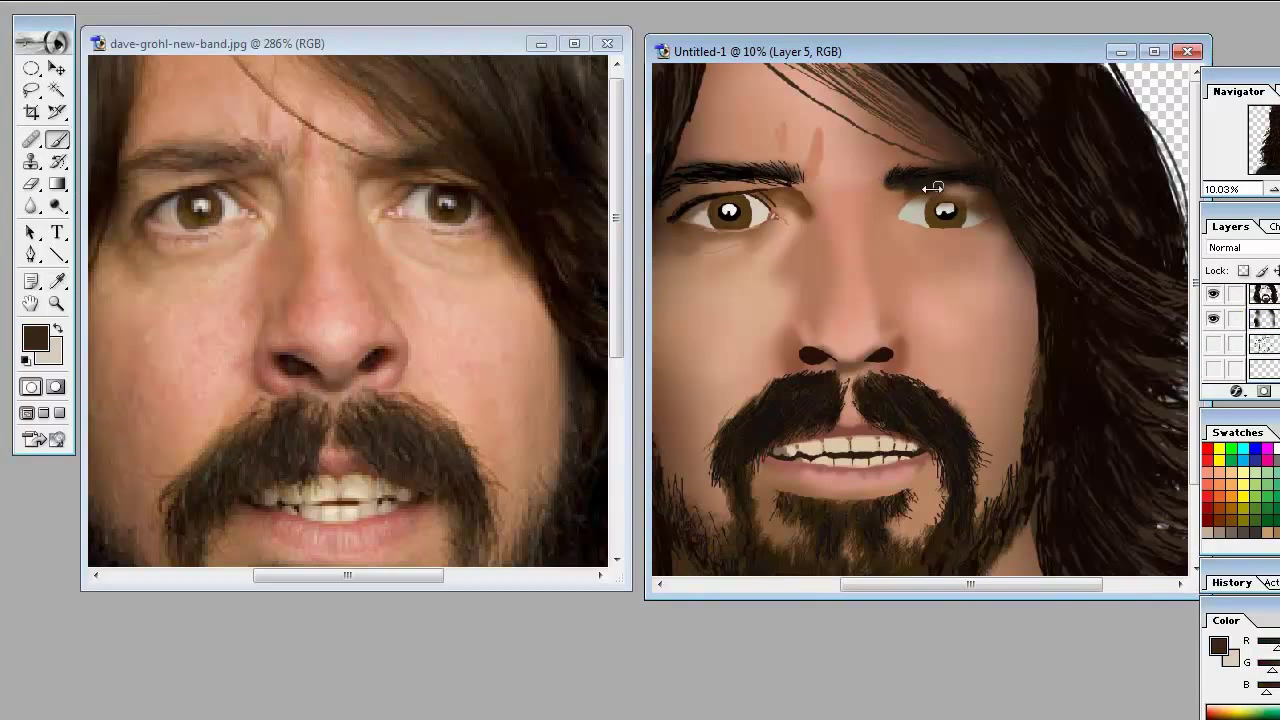
Step: Sample skin tones and soften the forehead creases and the nose bridge highlight on Layer 5
{"action": "left_click", "coordinate": [913, 186], "text": "alt"}
{"action": "left_click", "coordinate": [884, 165], "text": "alt"}
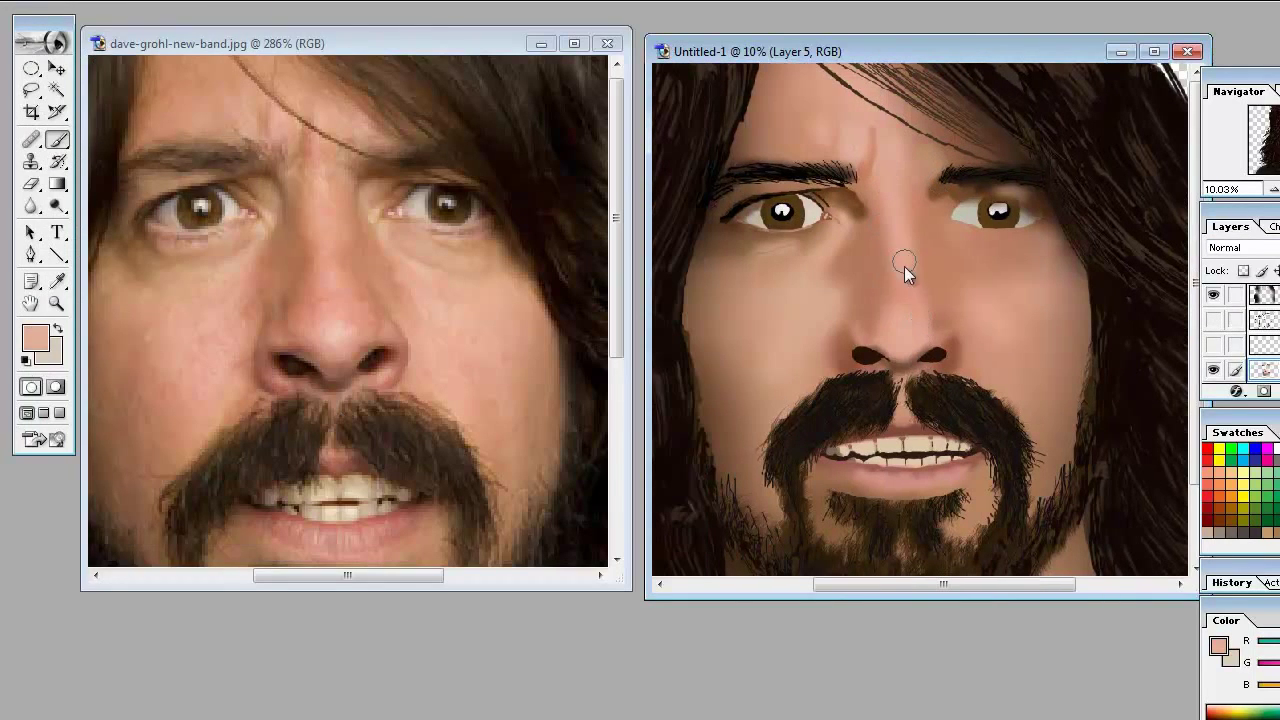
{"action": "left_click", "coordinate": [880, 319], "text": "alt"}
{"action": "left_click", "coordinate": [508, 190], "text": "alt"}
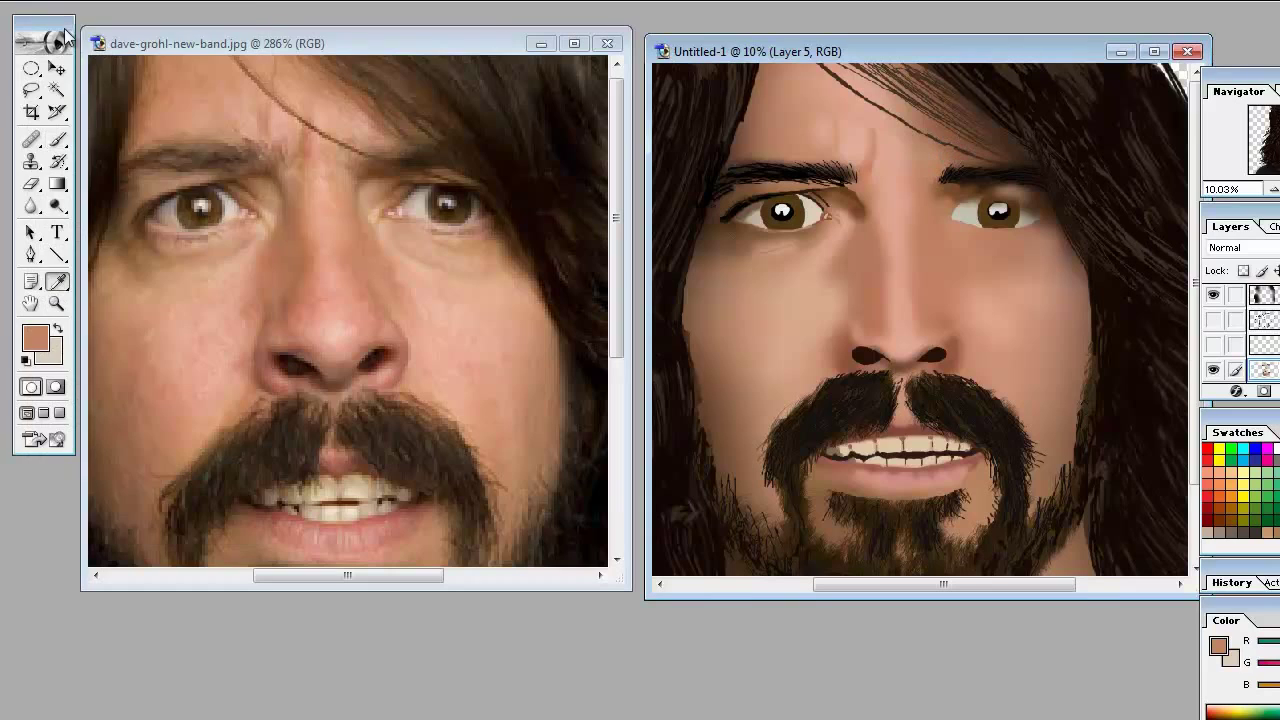
Step: Sample black from the hair and repaint the right-hand eyebrow on Layer 4 with soft, thick strokes
{"action": "left_click", "coordinate": [709, 89], "text": "alt"}
{"action": "key", "text": "e"}
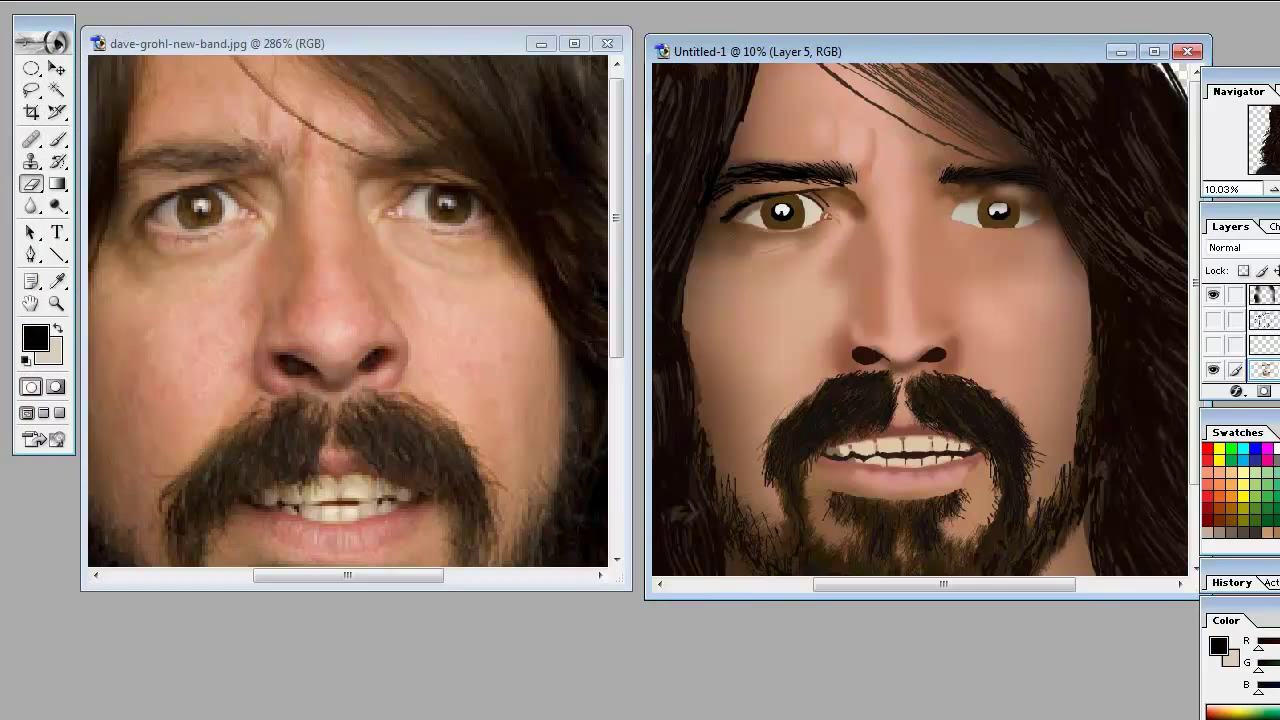
{"action": "left_click", "coordinate": [955, 177]}
{"action": "key", "text": "b"}
{"action": "left_click", "coordinate": [952, 176]}
Step: Sample brown tones and fade the right-hand eyebrow's inner end with a larger soft brush on Layer 4
{"action": "left_click", "coordinate": [362, 146], "text": "alt"}
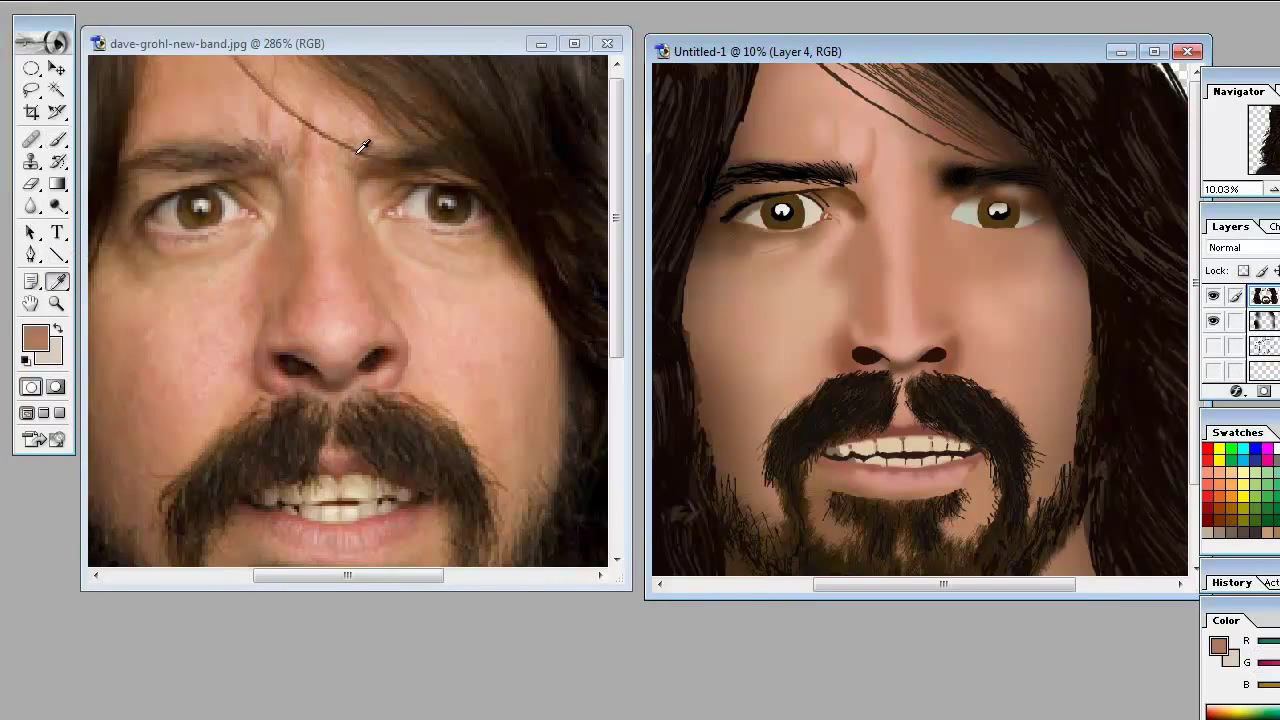
{"action": "key", "text": "b"}
{"action": "left_click", "coordinate": [910, 213], "text": "alt"}
{"action": "left_click", "coordinate": [180, 60], "text": "alt"}
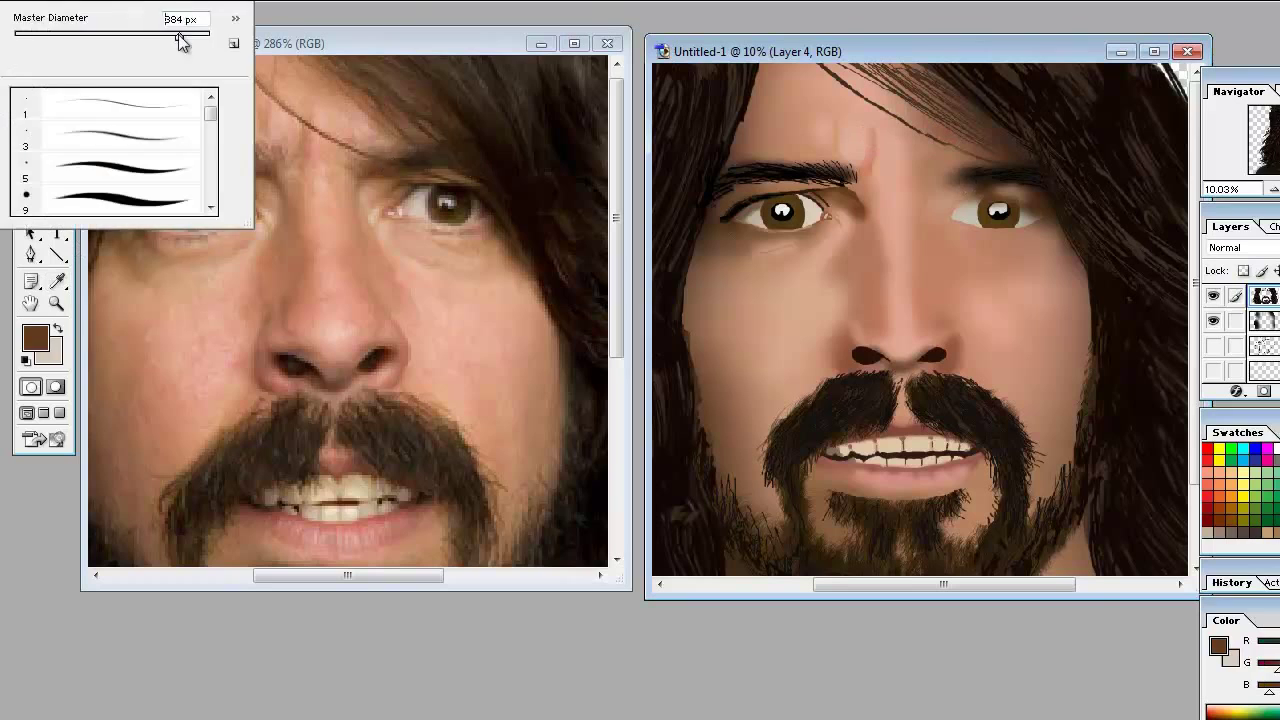
{"action": "left_click_drag", "start_coordinate": [935, 190], "coordinate": [975, 172]}
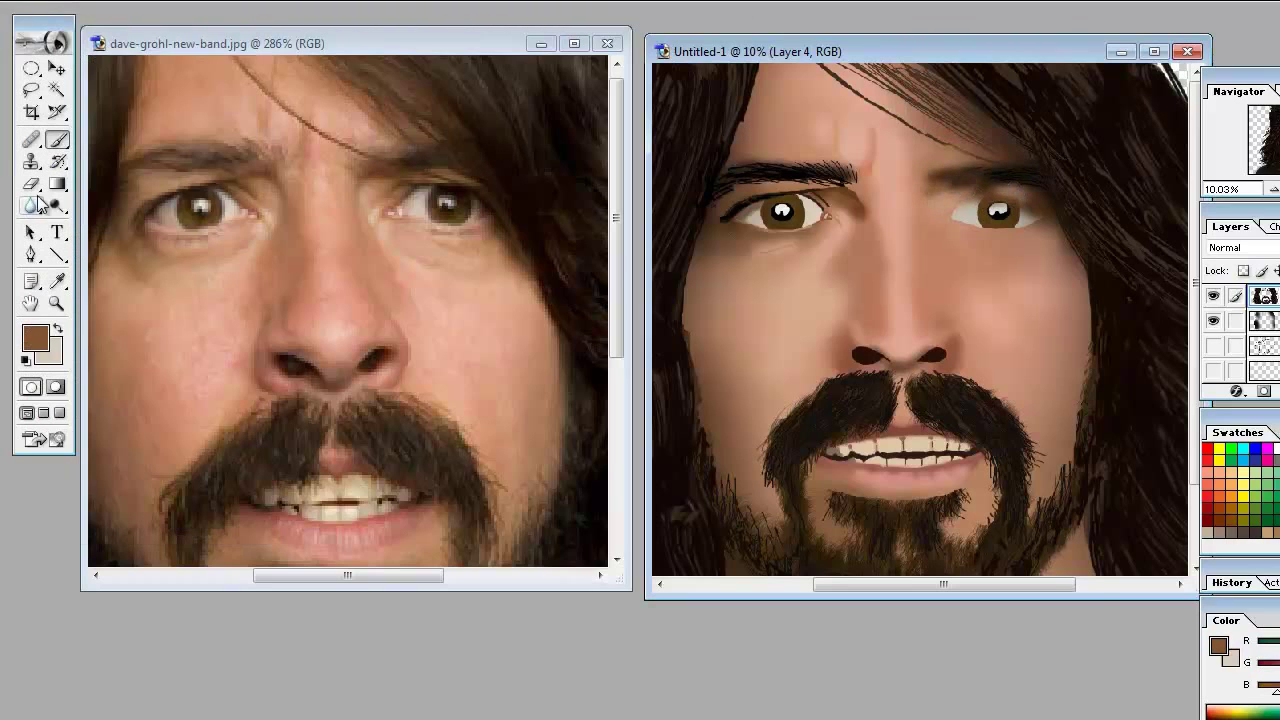
Step: Sample near-black from the reference moustache and draw fine hairs over the right-hand eyebrow on Layer 4
{"action": "left_click", "coordinate": [356, 395], "text": "alt"}
{"action": "scroll", "coordinate": [1028, 232], "scroll_direction": "up", "scroll_amount": 2}
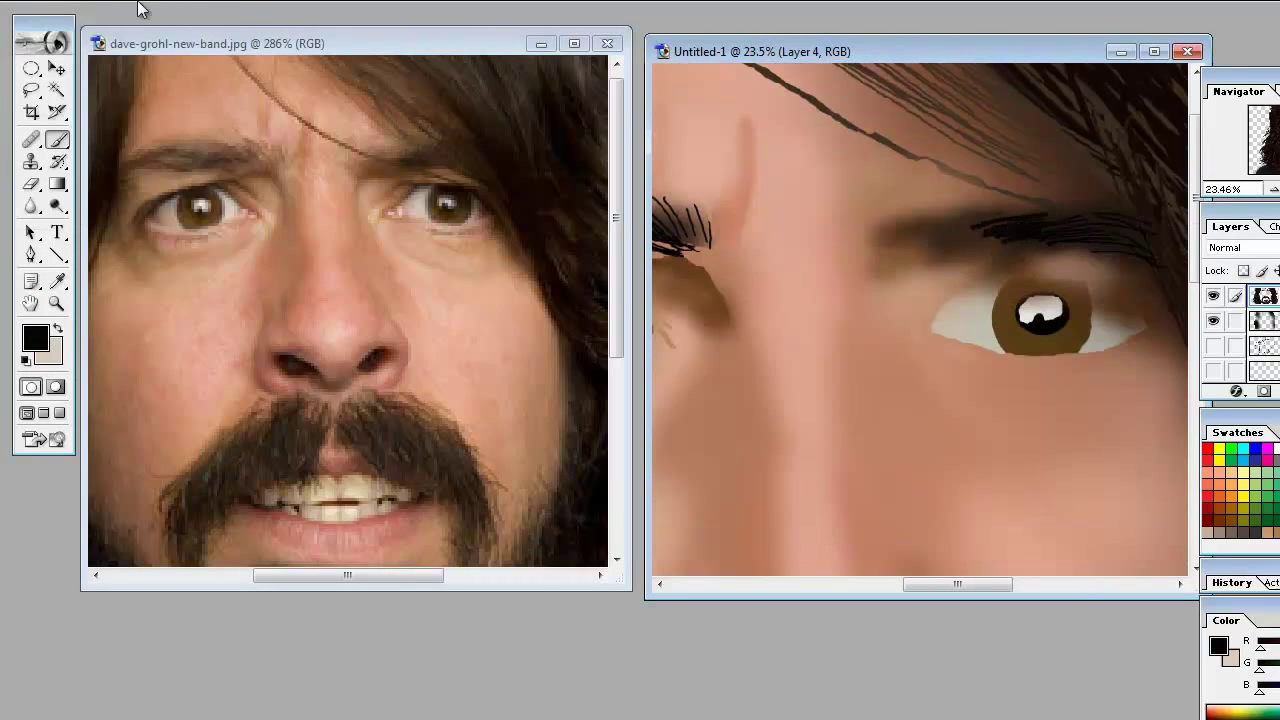
{"action": "scroll", "coordinate": [1005, 238], "scroll_direction": "down", "scroll_amount": 2}
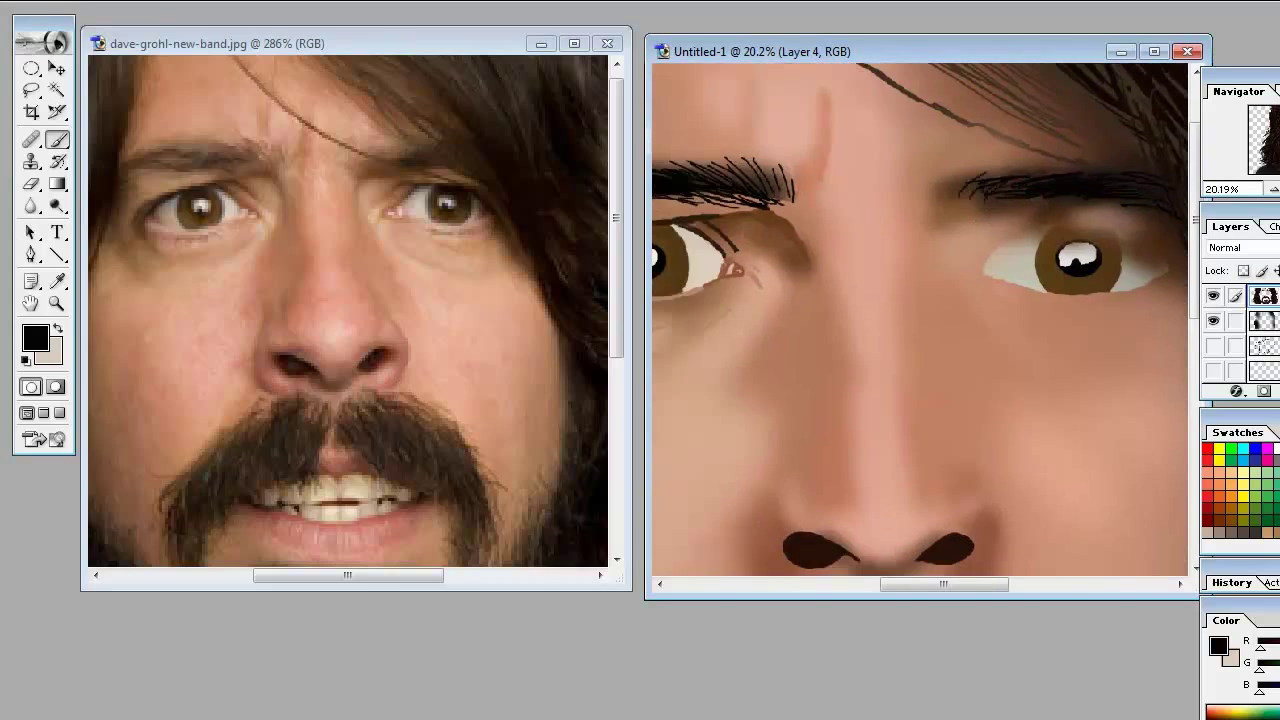
{"action": "scroll", "coordinate": [920, 320], "scroll_direction": "down", "scroll_amount": 2}
Step: Sample brown from the reference's right-hand inner brow and hide the other layers to isolate the facial features on Layer 5
{"action": "left_click", "coordinate": [366, 178], "text": "alt"}
{"action": "left_click", "coordinate": [366, 178], "text": "alt"}
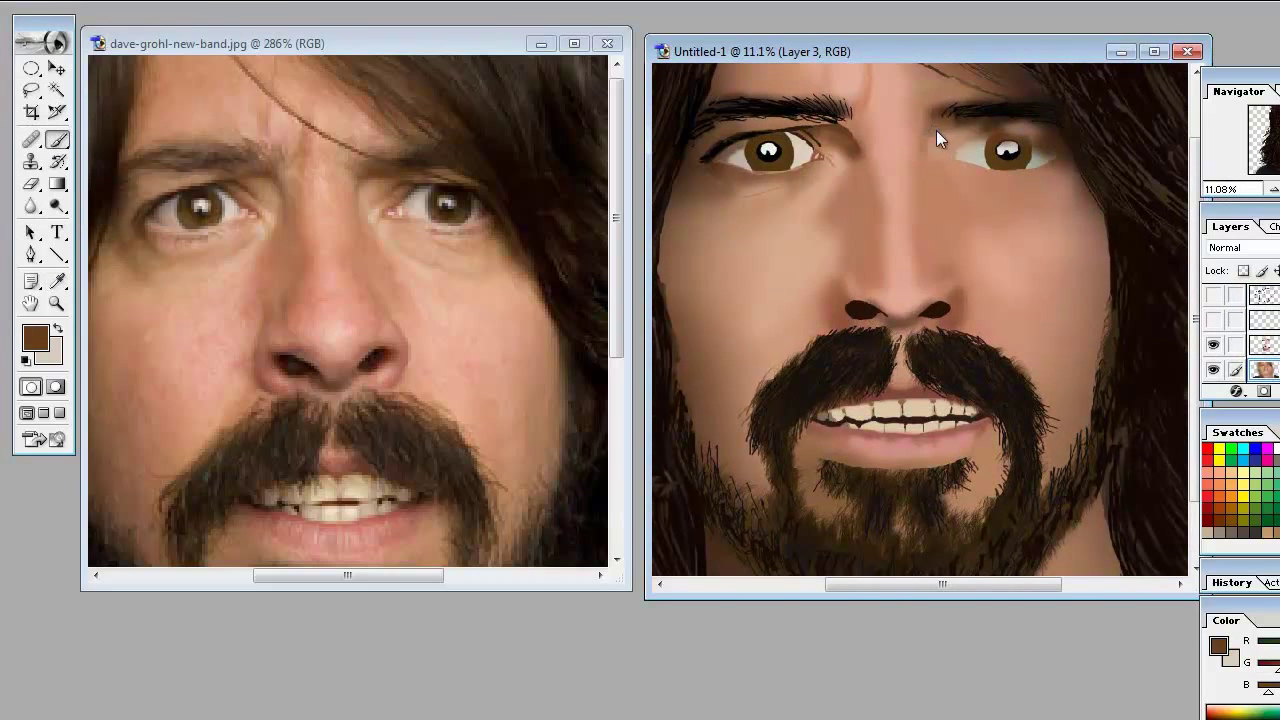
{"action": "left_click", "coordinate": [1214, 345]}
{"action": "key", "text": "f"}
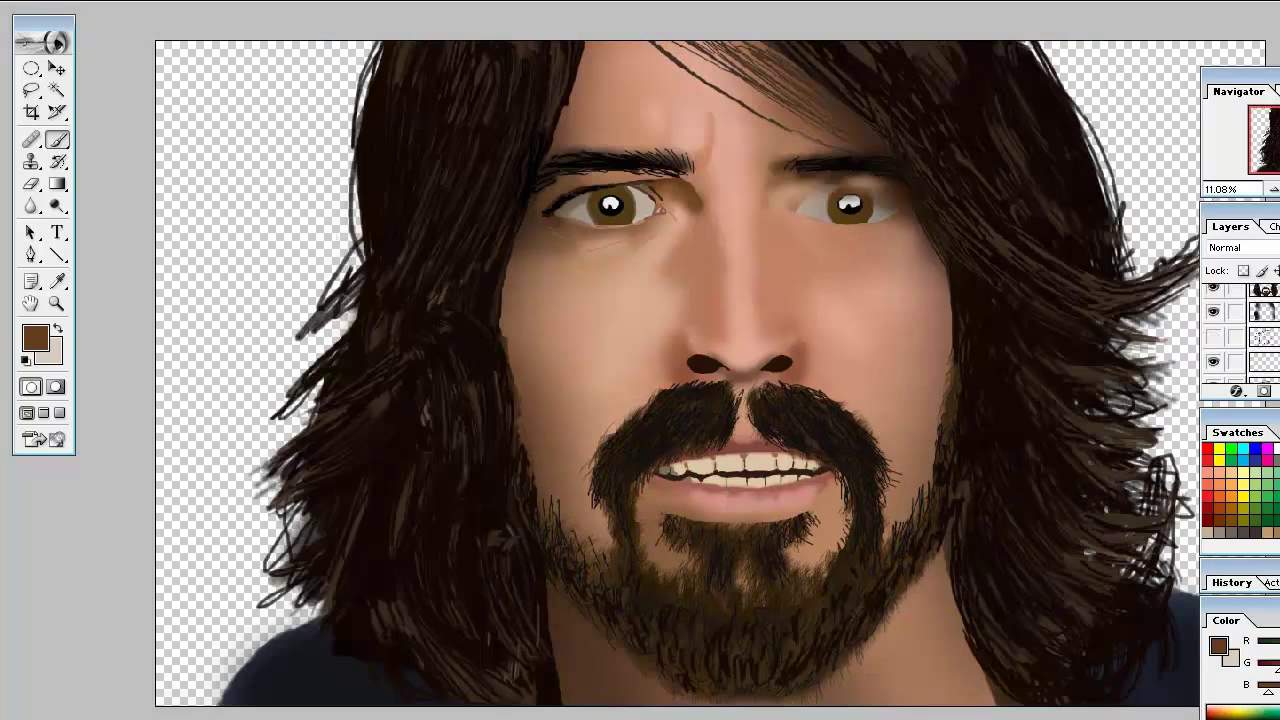
{"action": "left_click", "coordinate": [1213, 370]}
{"action": "key", "text": "f"}
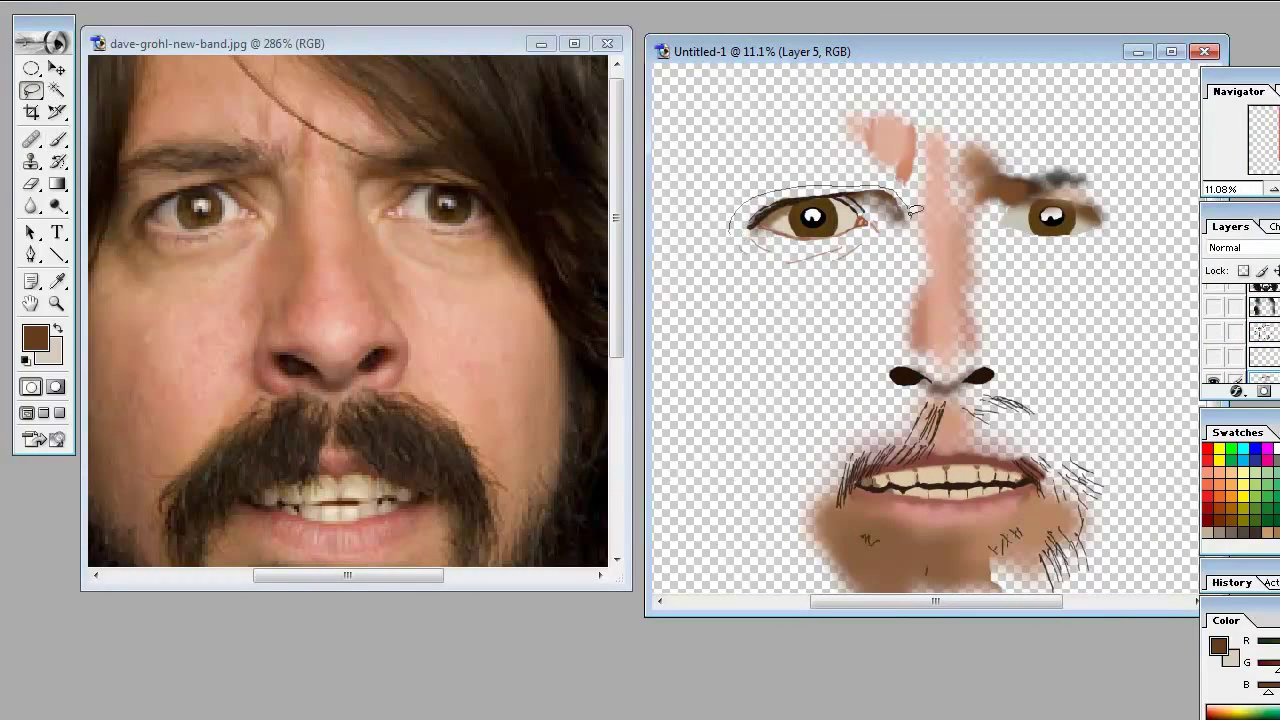
Step: Lasso the right-hand eye and brow shading on Layer 5, copy the selection to a layer and show the full portrait again
{"action": "left_click_drag", "start_coordinate": [912, 208], "coordinate": [880, 252]}
{"action": "mouse_move", "coordinate": [990, 245]}
{"action": "left_mouse_down"}
{"action": "mouse_move", "coordinate": [965, 195]}
{"action": "mouse_move", "coordinate": [1010, 245]}
{"action": "left_mouse_up"}
{"action": "right_click", "coordinate": [1012, 240]}
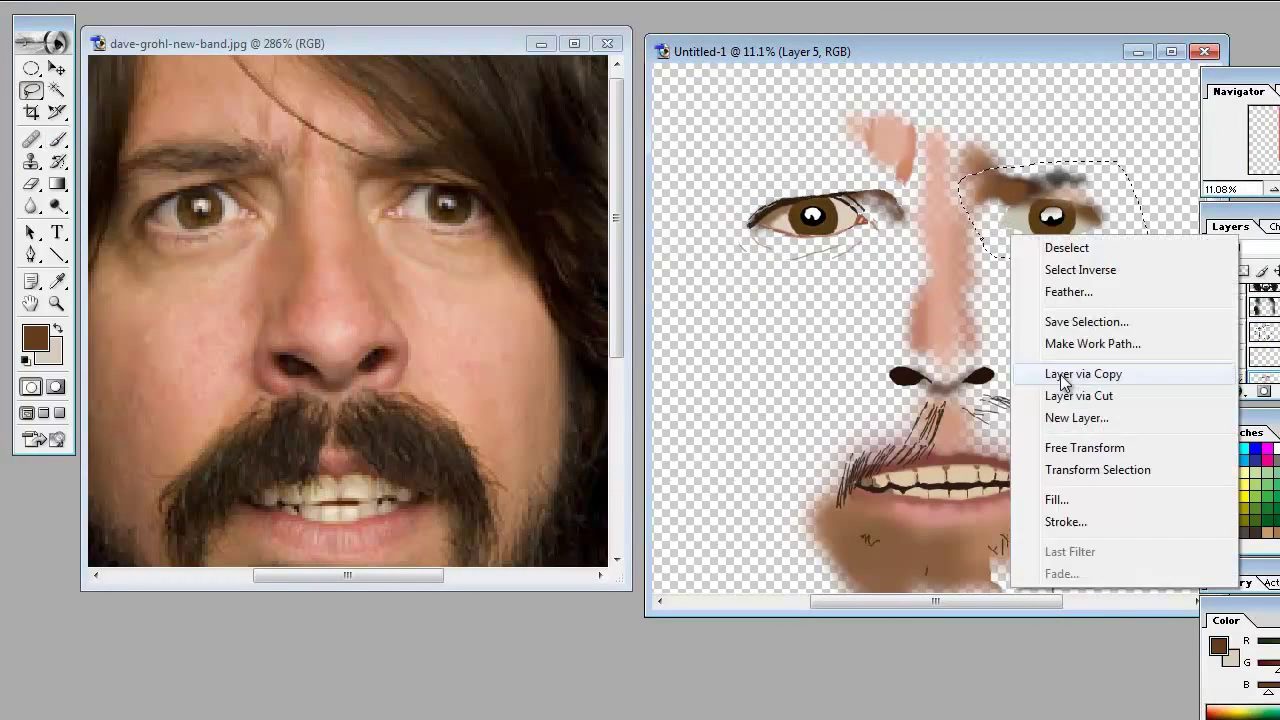
{"action": "left_click", "coordinate": [1062, 374]}
{"action": "left_click", "coordinate": [1213, 320]}
{"action": "key", "text": "ctrl+minus"}
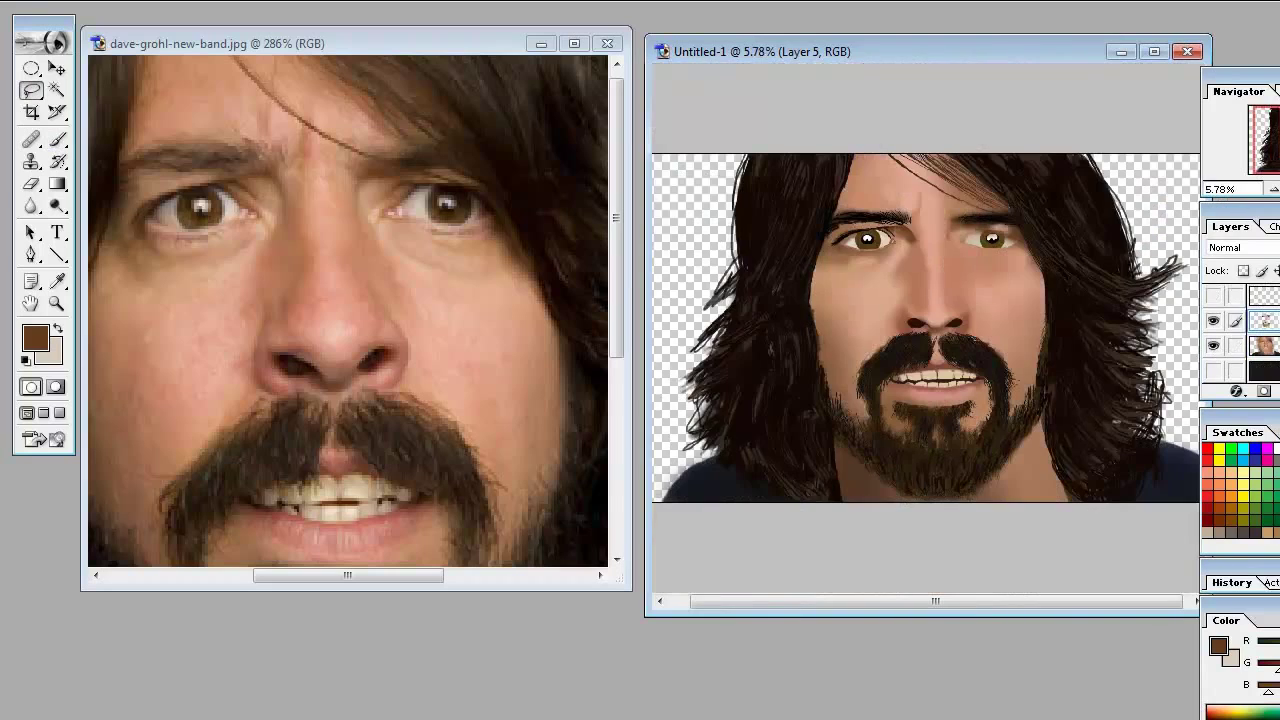
Step: Sample a reddish brown from the face and paint the shadow contours around the nostril wings on Layer 5
{"action": "left_click", "coordinate": [1213, 370]}
{"action": "key", "text": "ctrl+plus"}
{"action": "key", "text": "i"}
{"action": "left_click", "coordinate": [871, 283]}
{"action": "key", "text": "b"}
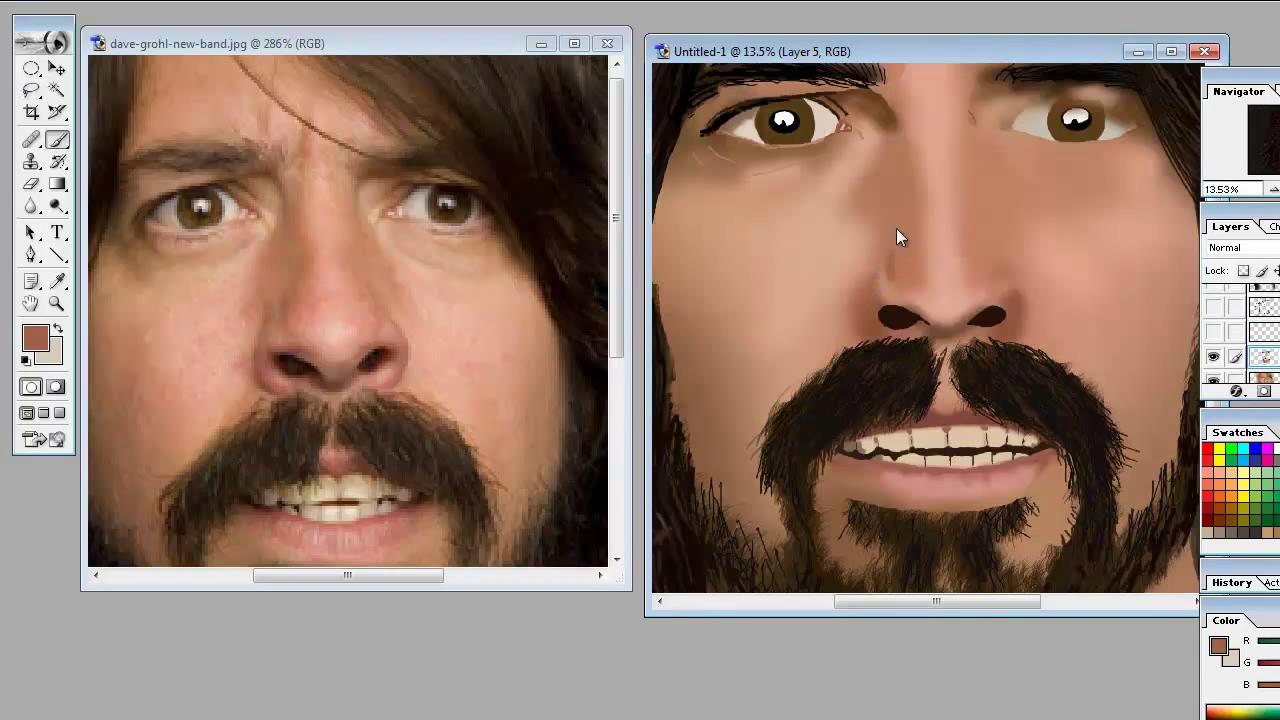
{"action": "scroll", "coordinate": [999, 271], "scroll_direction": "down", "scroll_amount": 2}
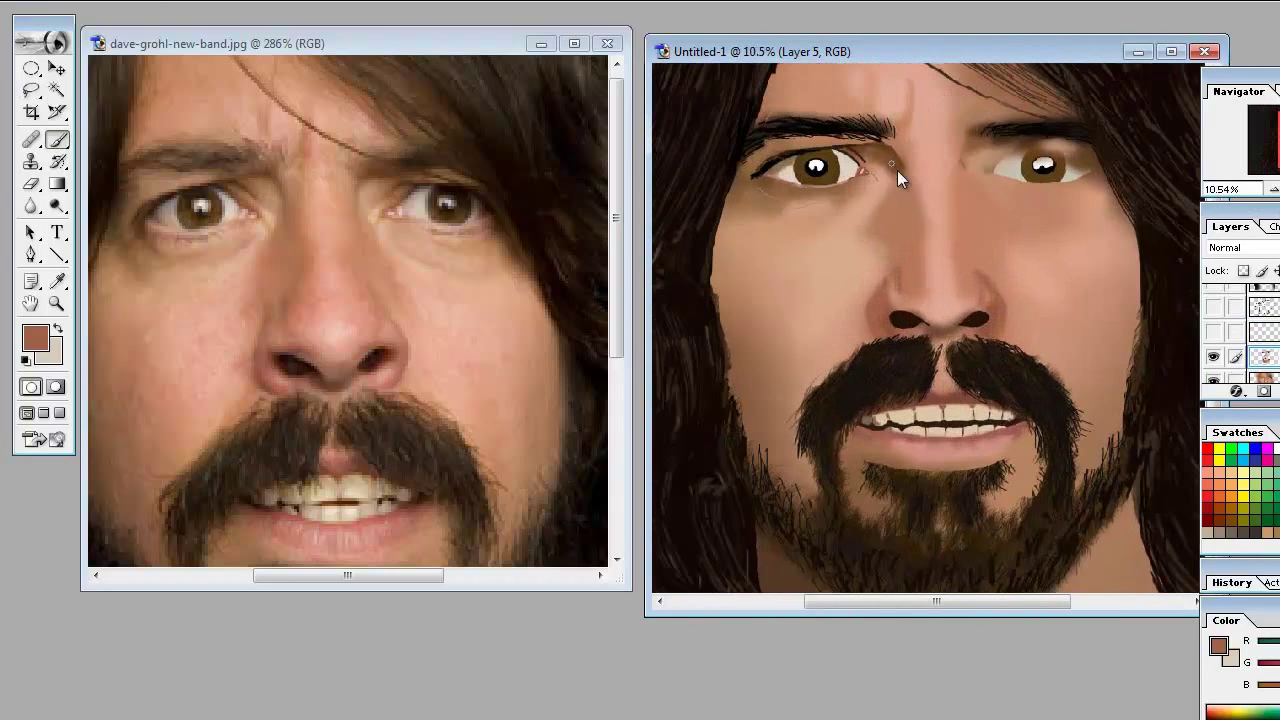
Step: Darken the left-hand eye's inner crease and soften the crease between the eyebrows with sampled skin tones on Layer 5
{"action": "left_click", "coordinate": [899, 179], "text": "alt"}
{"action": "left_click", "coordinate": [900, 178], "text": "alt"}
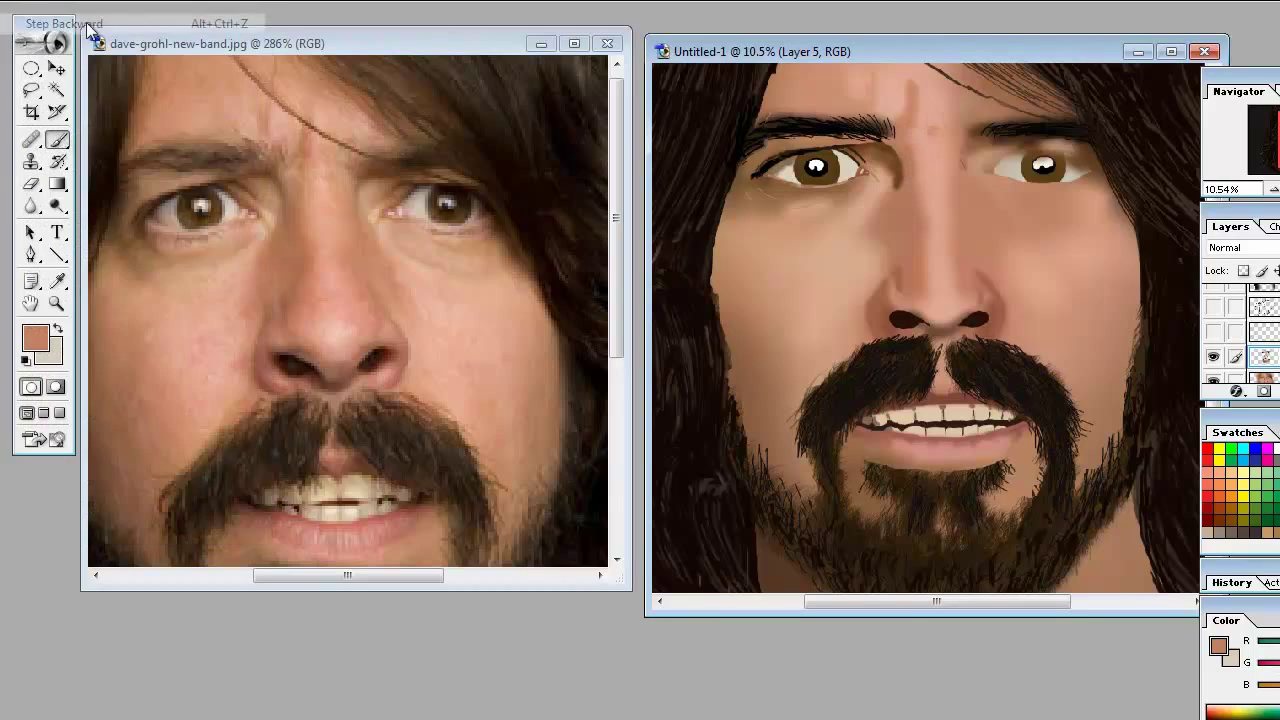
{"action": "left_click", "coordinate": [258, 191], "text": "alt"}
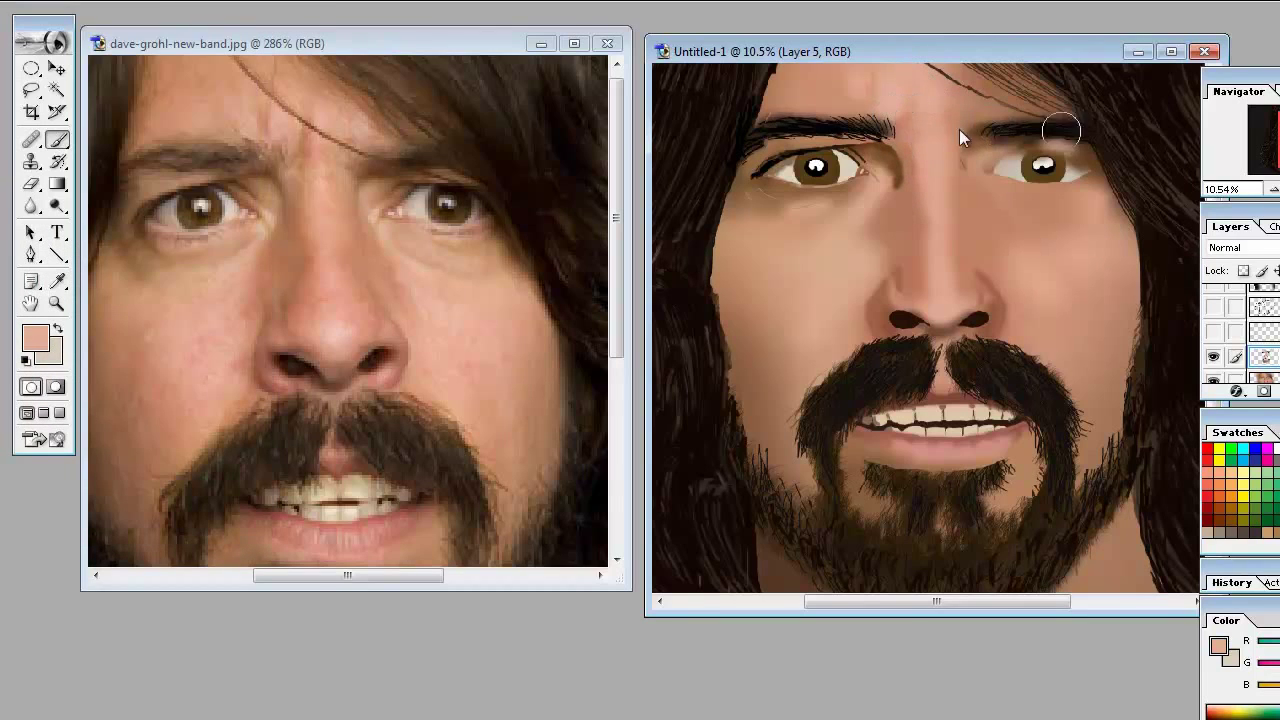
Step: Sample brown from the reference moustache and work it into the portrait's facial hair on Layer 4
{"action": "key", "text": "alt+bracketleft"}
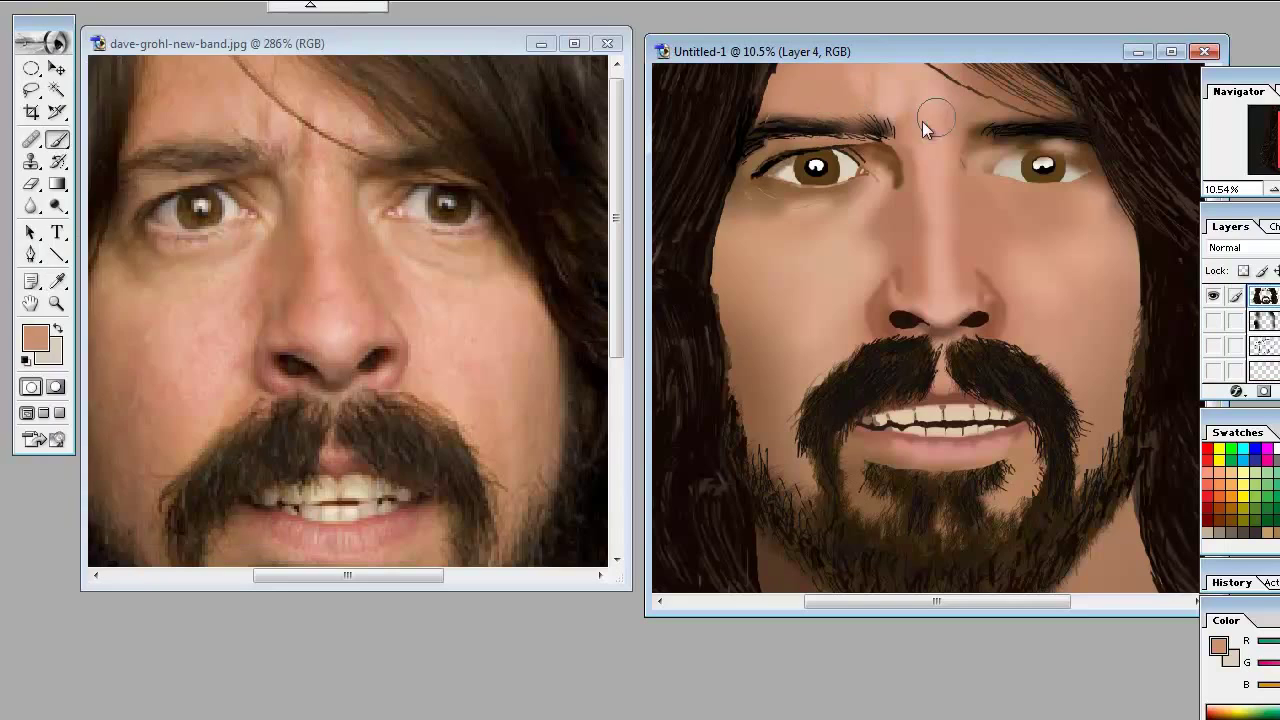
{"action": "left_click_drag", "start_coordinate": [1276, 189], "coordinate": [1279, 189]}
{"action": "key", "text": "ctrl+minus"}
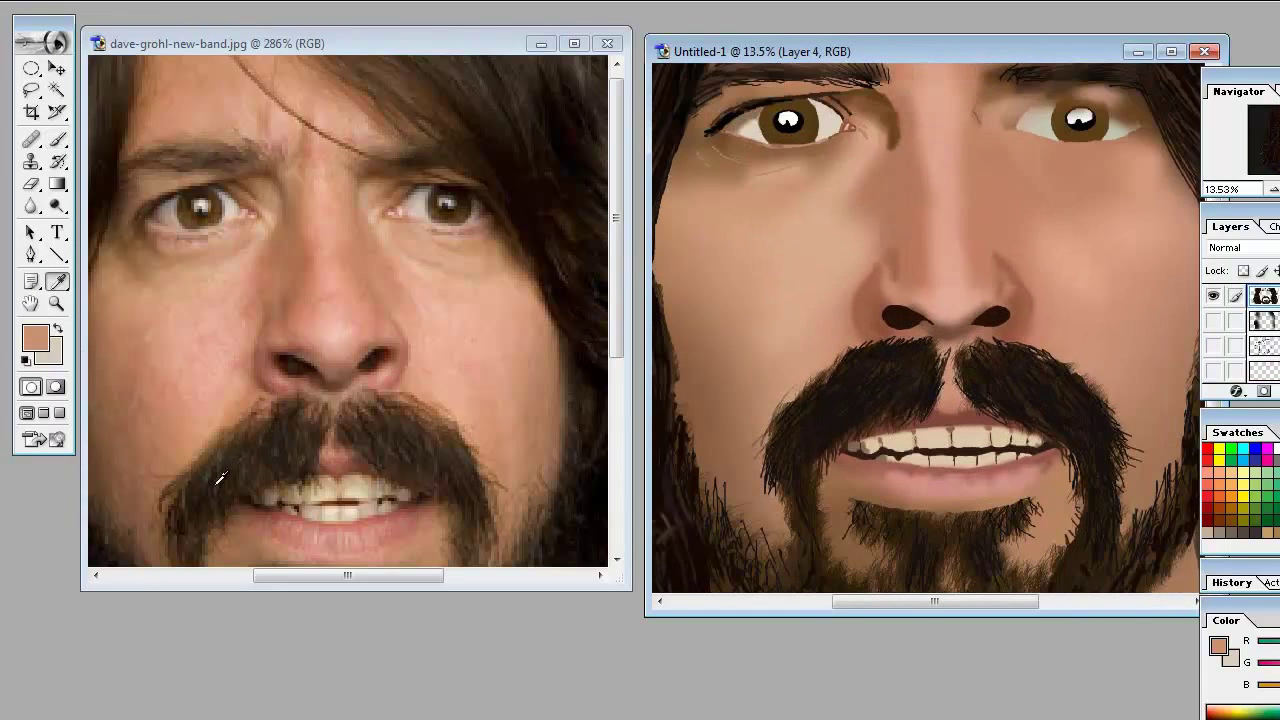
{"action": "left_click", "coordinate": [871, 386], "text": "alt"}
{"action": "left_click", "coordinate": [252, 8]}
{"action": "left_click", "coordinate": [252, 8]}
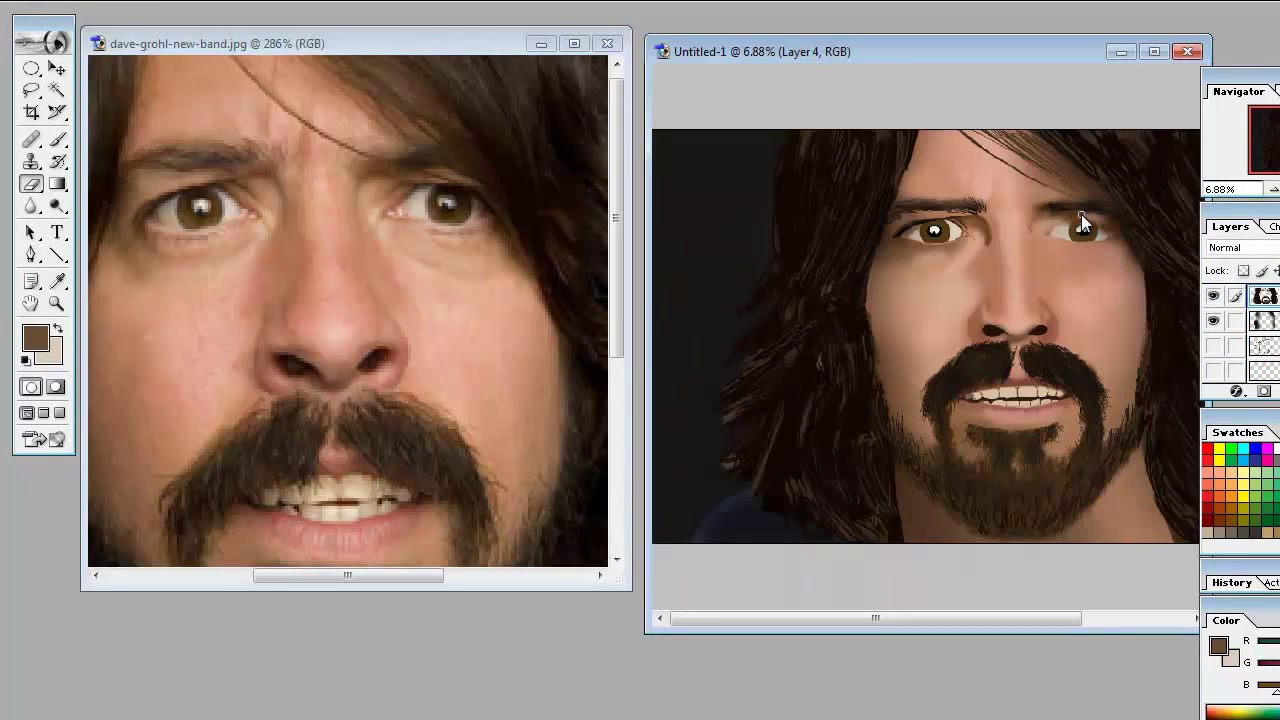
Step: Blend sampled skin tones along the right-hand side of the nose bridge on Layer 5, toggling the skin layer to check them
{"action": "scroll", "coordinate": [1081, 214], "scroll_direction": "right", "scroll_amount": 2}
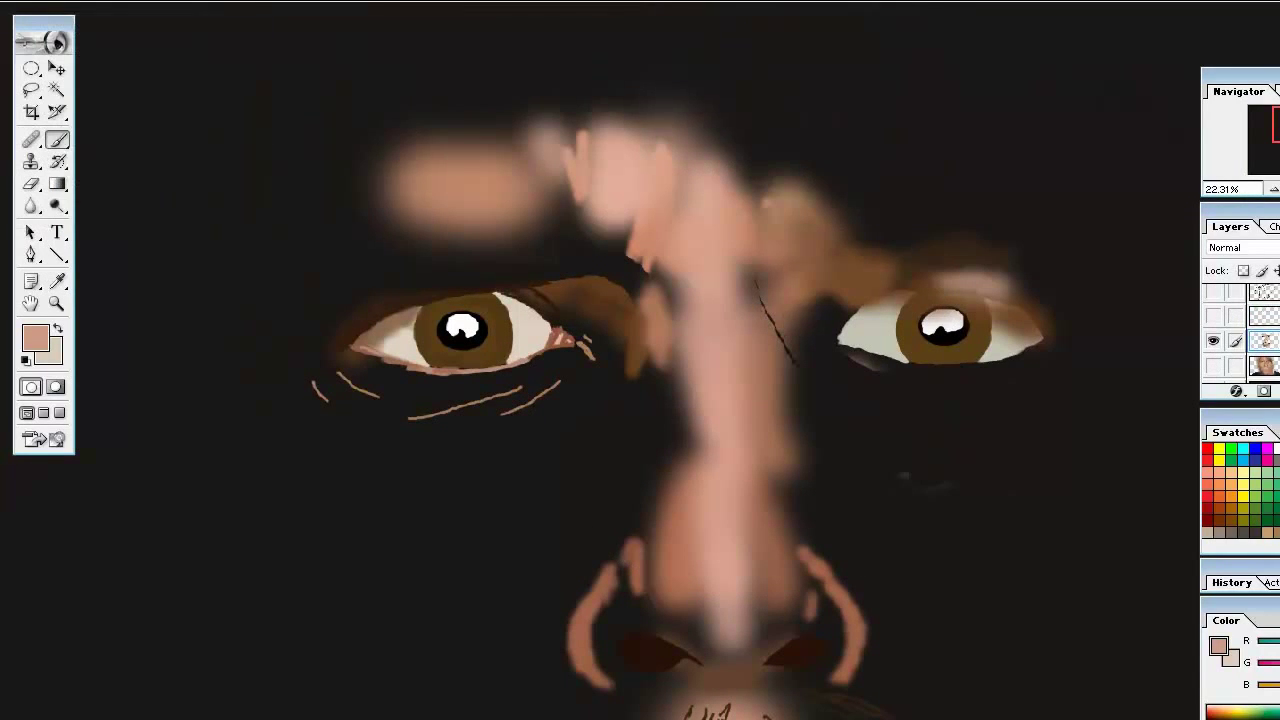
{"action": "left_click", "coordinate": [29, 12]}
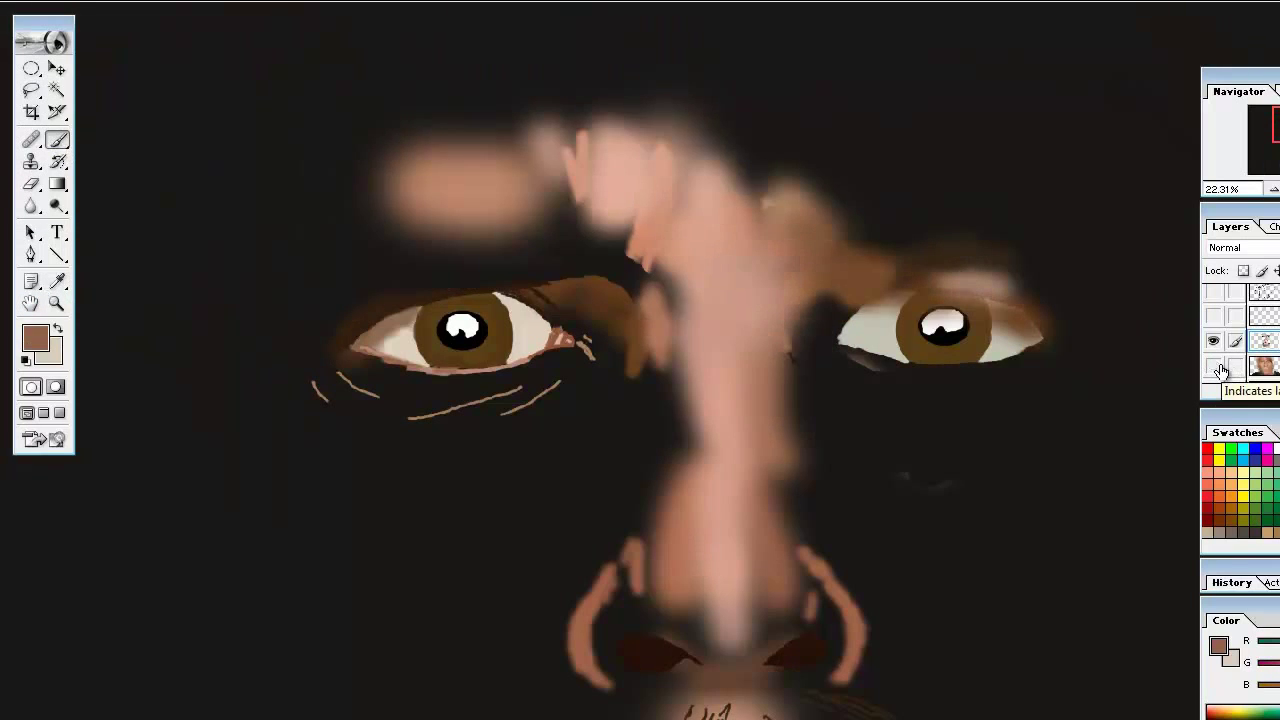
{"action": "left_click", "coordinate": [1213, 368]}
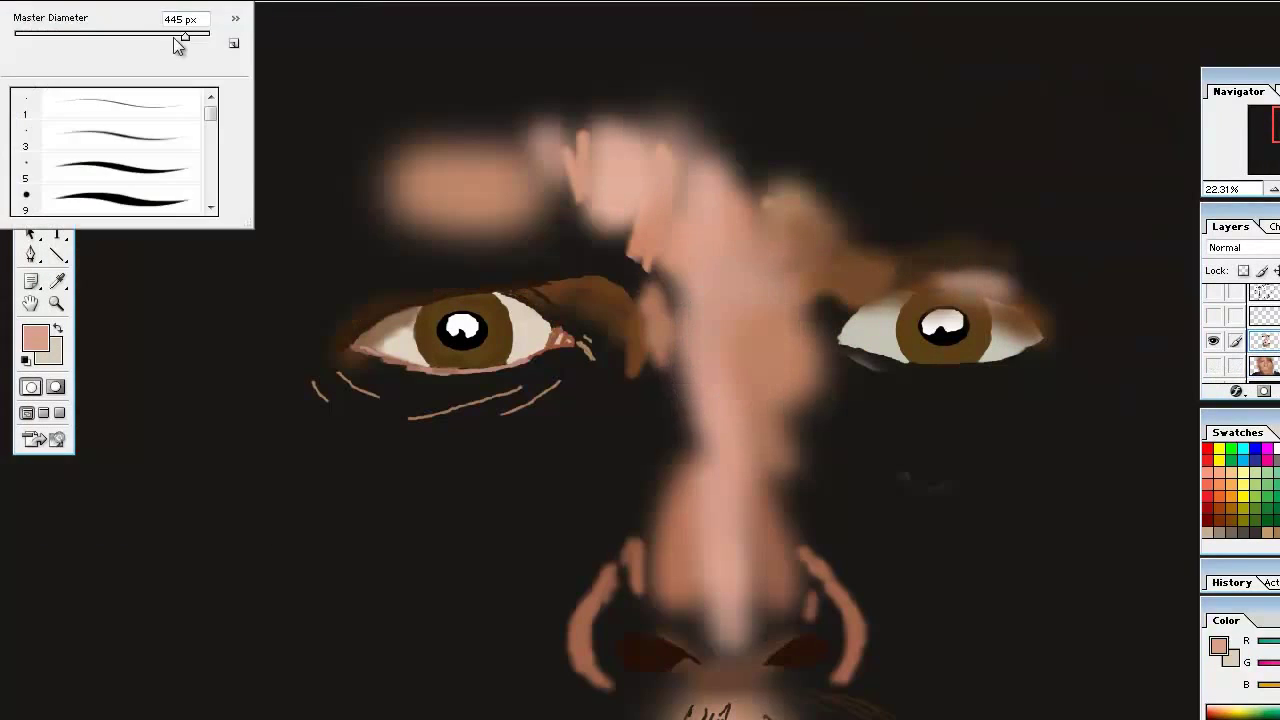
{"action": "left_click", "coordinate": [1213, 368]}
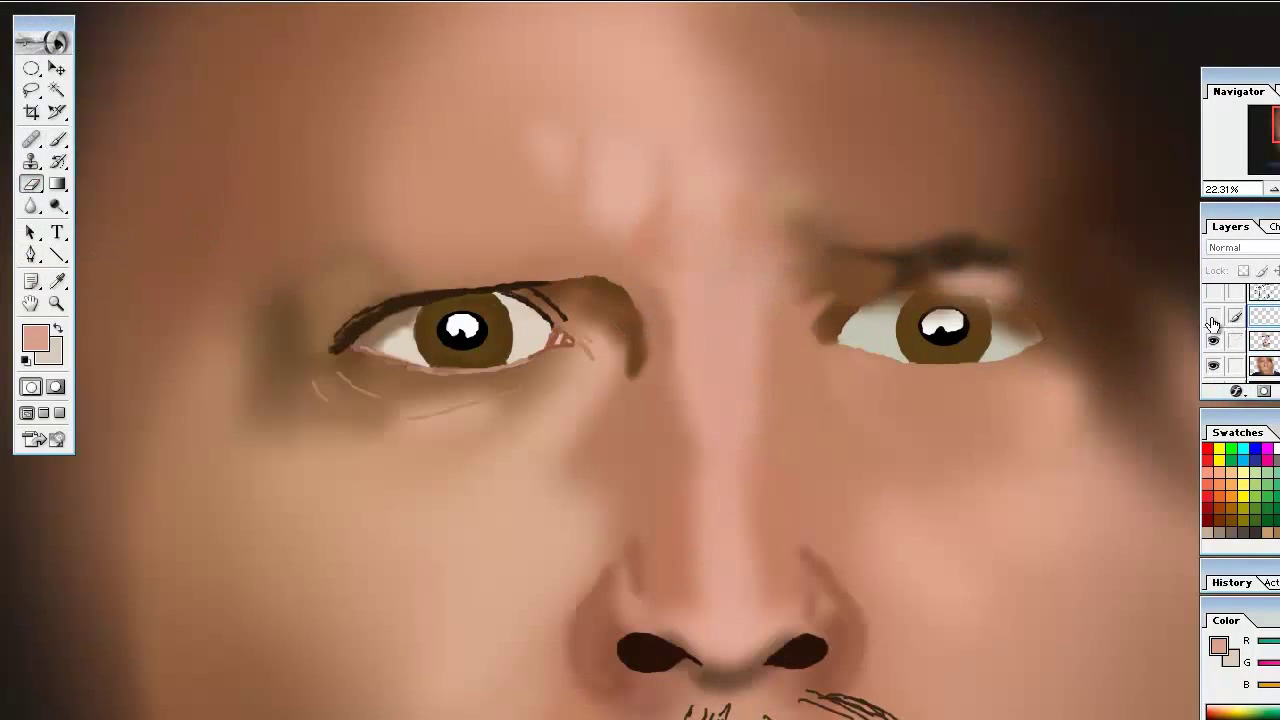
{"action": "left_click", "coordinate": [1213, 318]}
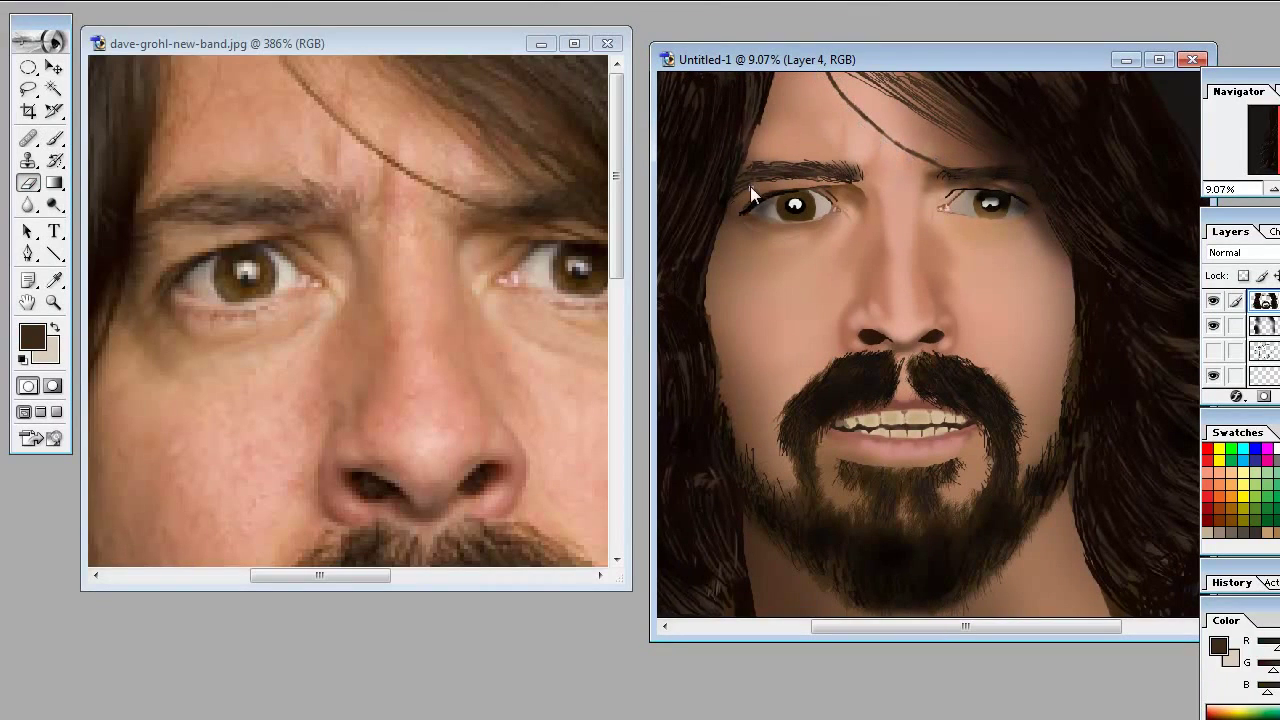
Step: Sample near-black from the hair, draw fine strands along the left-hand hairline on Layer 4 and move the portrait window lower
{"action": "key", "text": "i"}
{"action": "left_click", "coordinate": [751, 108]}
{"action": "key", "text": "b"}
{"action": "left_click_drag", "start_coordinate": [781, 59], "coordinate": [743, 189]}
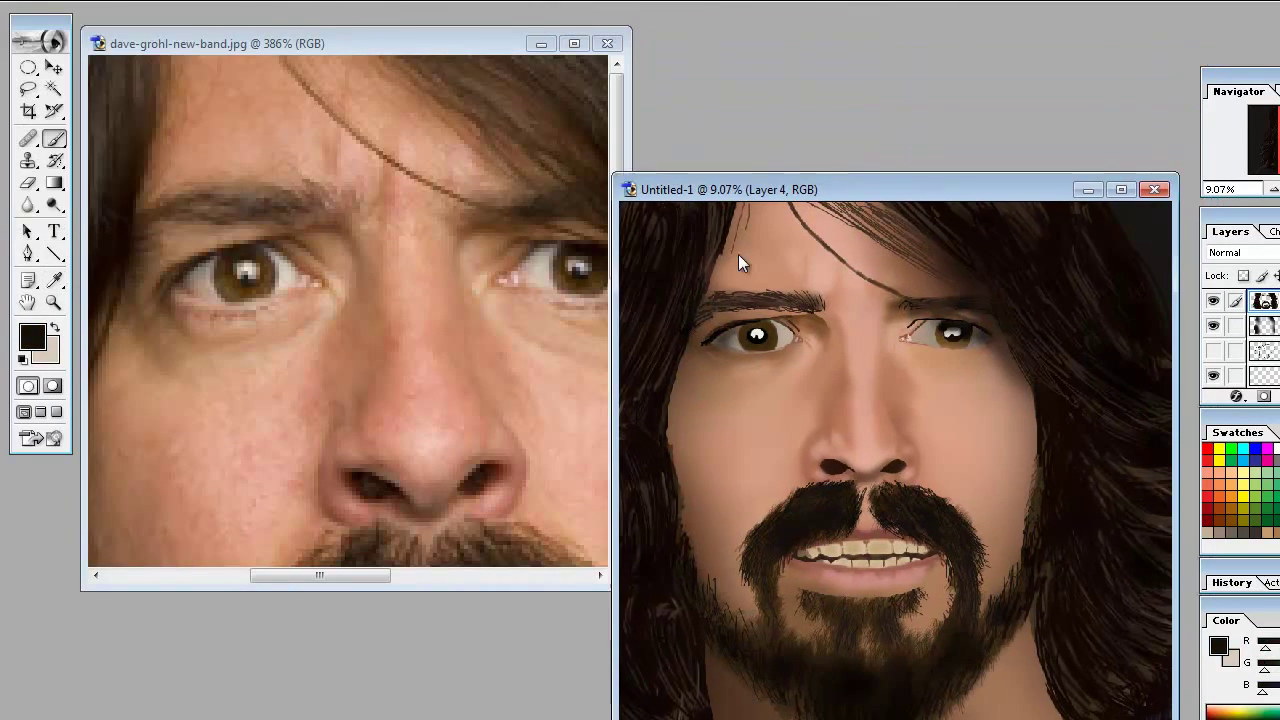